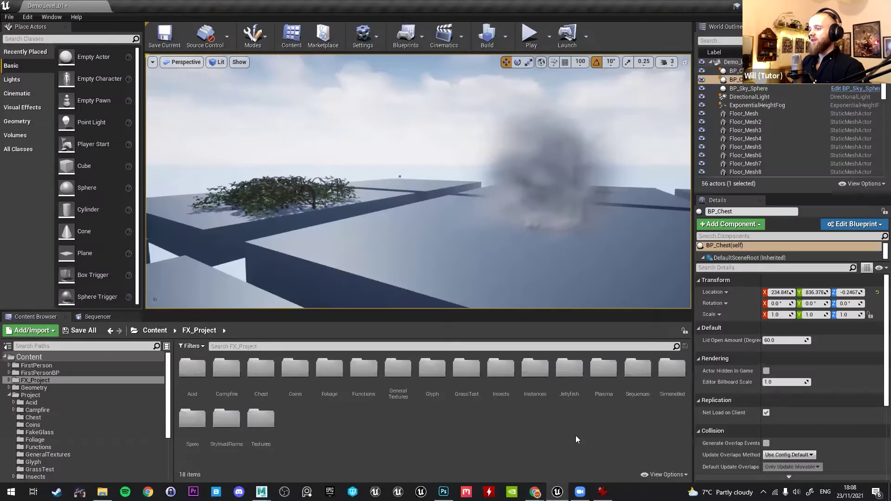
Enlarge the level viewport and look over the demo effects, from the butterflies to the glowing glyph.
{"action": "right_click_drag", "start_coordinate": [418, 181], "coordinate": [320, 200]}
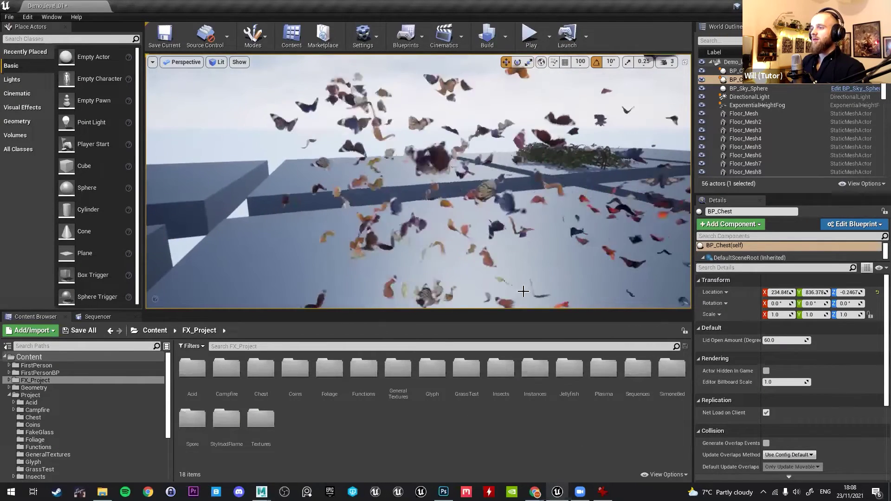
{"action": "left_click_drag", "start_coordinate": [507, 317], "coordinate": [507, 422]}
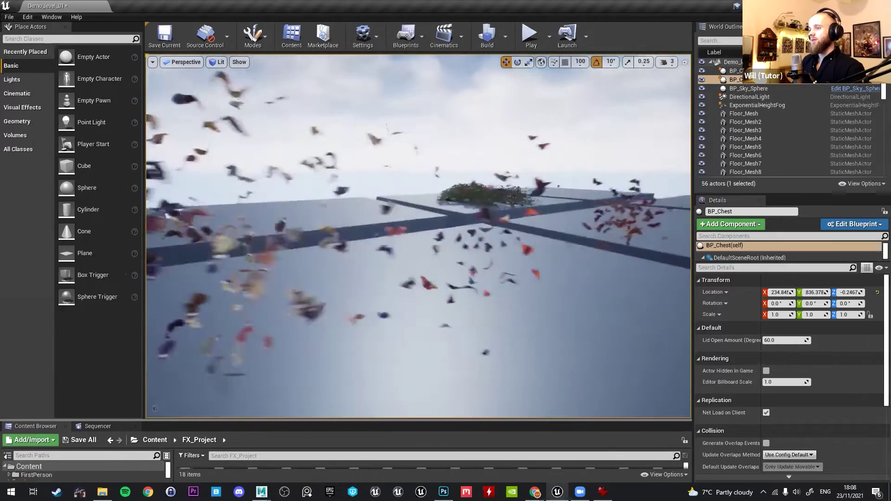
{"action": "right_click_drag", "start_coordinate": [501, 338], "coordinate": [590, 362]}
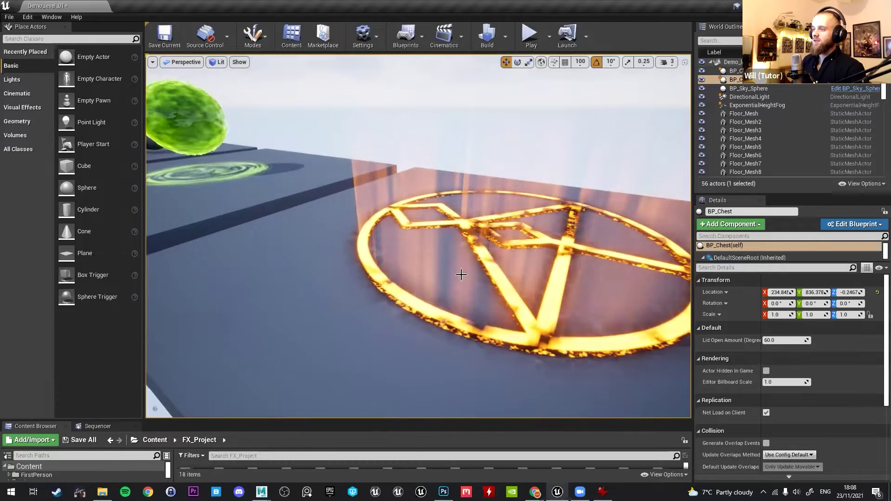
{"action": "right_click_drag", "start_coordinate": [590, 266], "coordinate": [350, 189]}
{"action": "right_click_drag", "start_coordinate": [568, 241], "coordinate": [557, 257]}
{"action": "right_click_drag", "start_coordinate": [461, 203], "coordinate": [461, 203]}
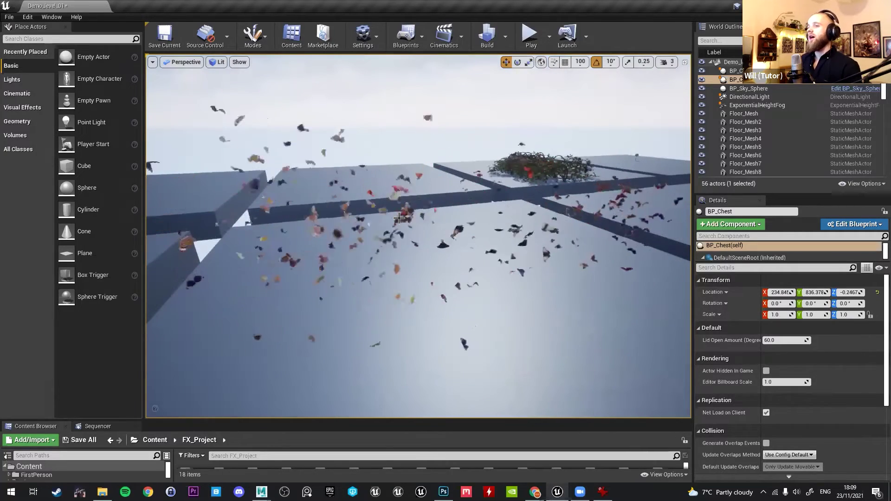
Select the NS_Butterflies particle actor in the level and frame it in the viewport.
{"action": "left_click", "coordinate": [370, 226]}
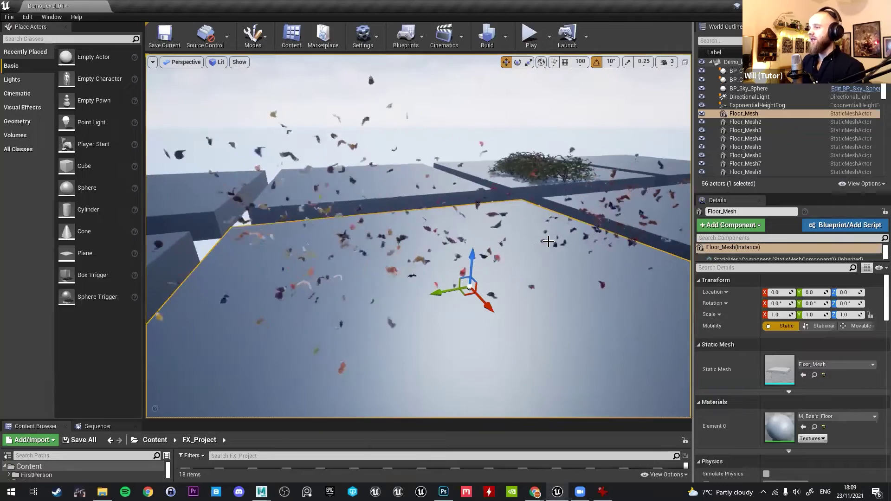
{"action": "left_click", "coordinate": [330, 223]}
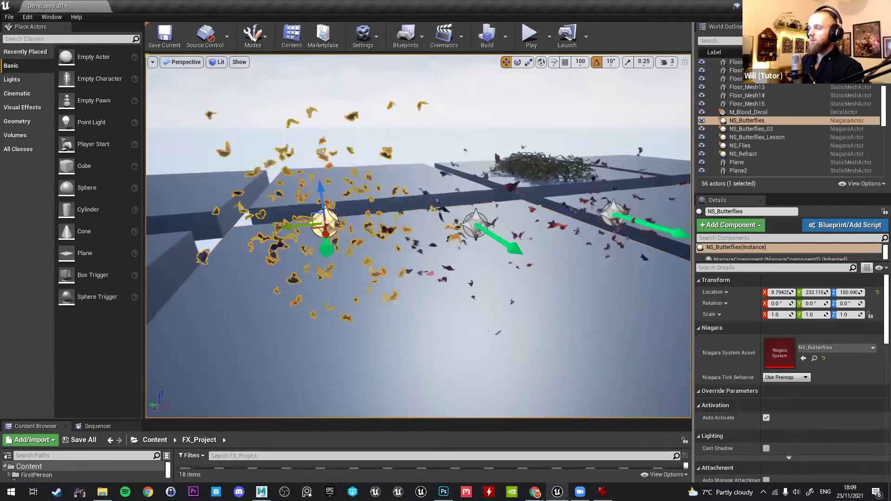
{"action": "key", "text": "f"}
{"action": "right_click_drag", "start_coordinate": [376, 232], "coordinate": [400, 236]}
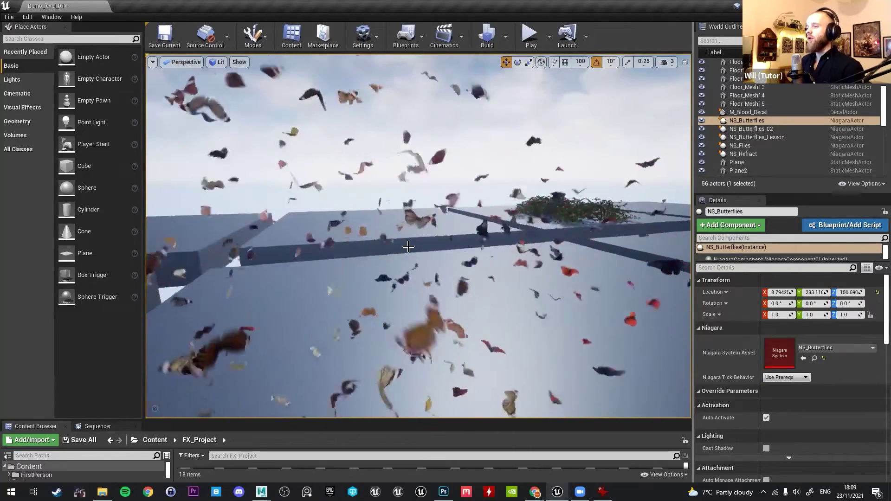
{"action": "right_click_drag", "start_coordinate": [404, 259], "coordinate": [404, 259]}
{"action": "key", "text": "f"}
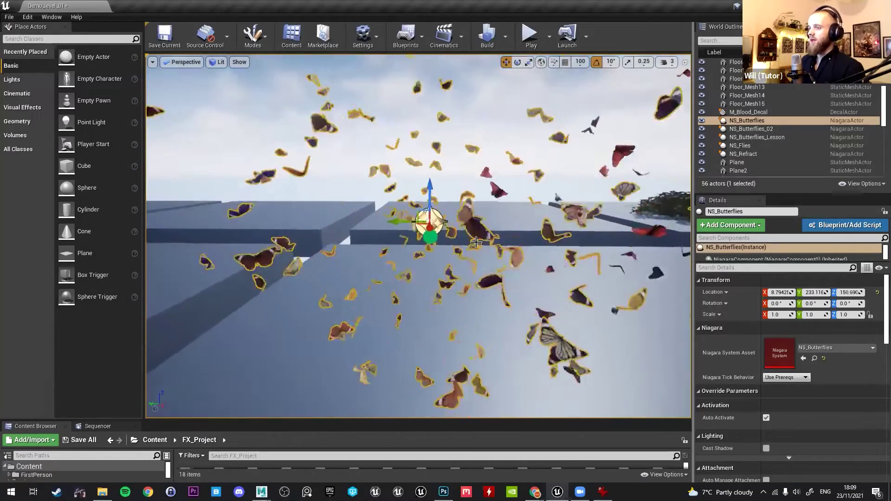
Switch the viewport to game view and examine the butterfly swarm from several distances and angles.
{"action": "key", "text": "g"}
{"action": "key", "text": "s"}
{"action": "right_click_drag", "start_coordinate": [508, 242], "coordinate": [450, 226]}
{"action": "key", "text": "w"}
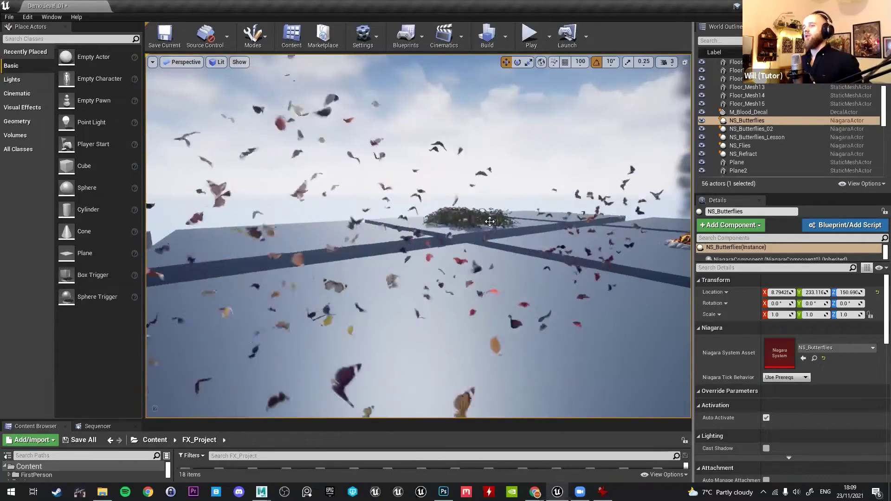
{"action": "right_click_drag", "start_coordinate": [513, 199], "coordinate": [585, 226]}
{"action": "left_click_drag", "start_coordinate": [507, 257], "coordinate": [492, 207]}
{"action": "right_click_drag", "start_coordinate": [411, 261], "coordinate": [357, 230]}
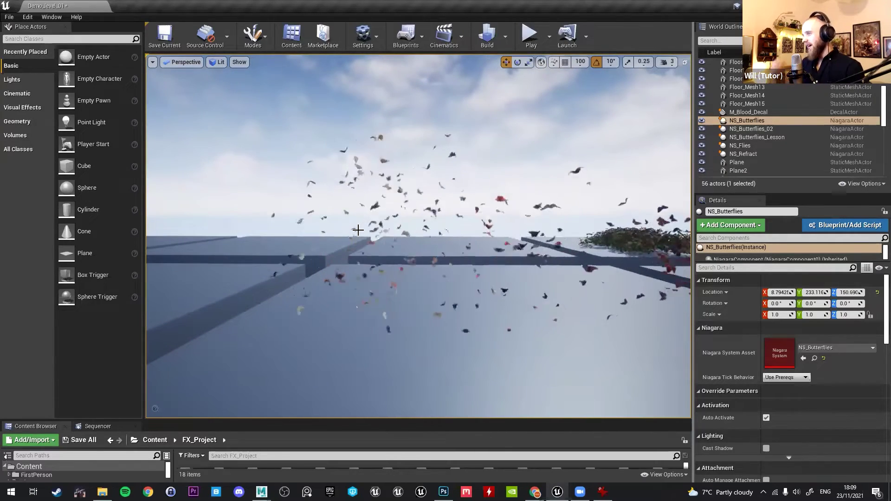
{"action": "left_click_drag", "start_coordinate": [358, 230], "coordinate": [373, 232]}
{"action": "right_click_drag", "start_coordinate": [374, 232], "coordinate": [313, 242]}
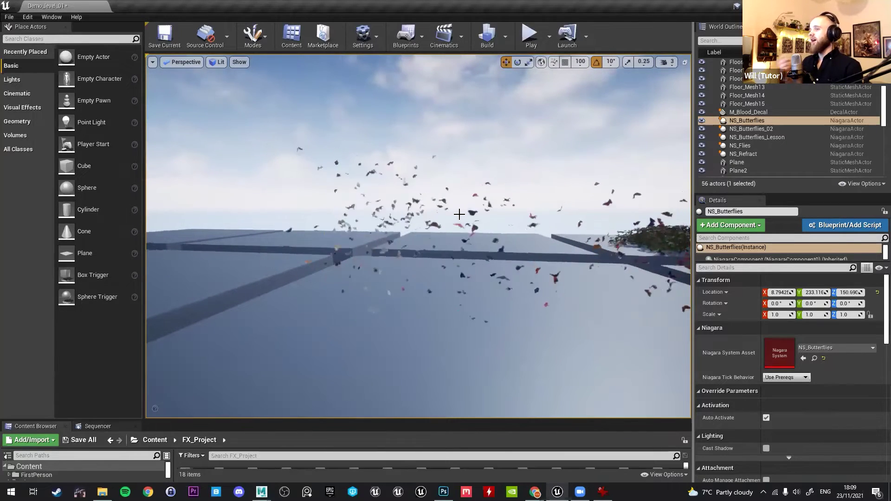
{"action": "right_click_drag", "start_coordinate": [459, 213], "coordinate": [482, 224]}
{"action": "left_click_drag", "start_coordinate": [433, 247], "coordinate": [438, 242]}
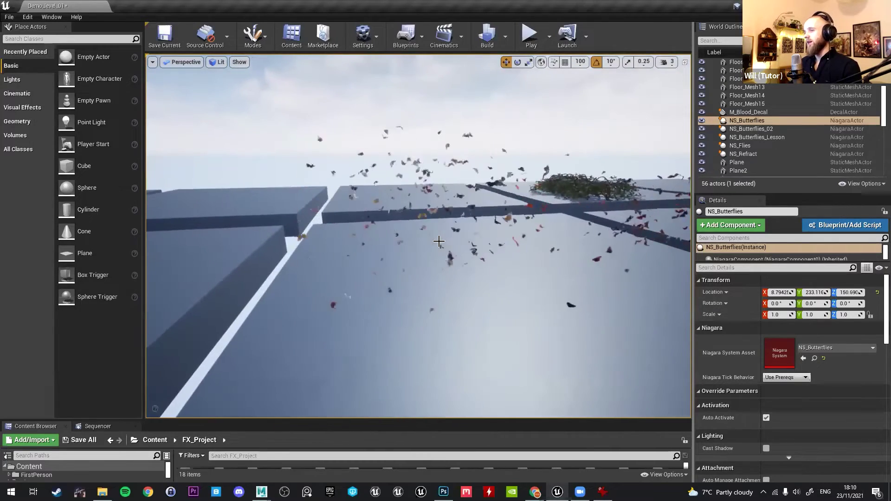
{"action": "right_click_drag", "start_coordinate": [449, 238], "coordinate": [450, 236]}
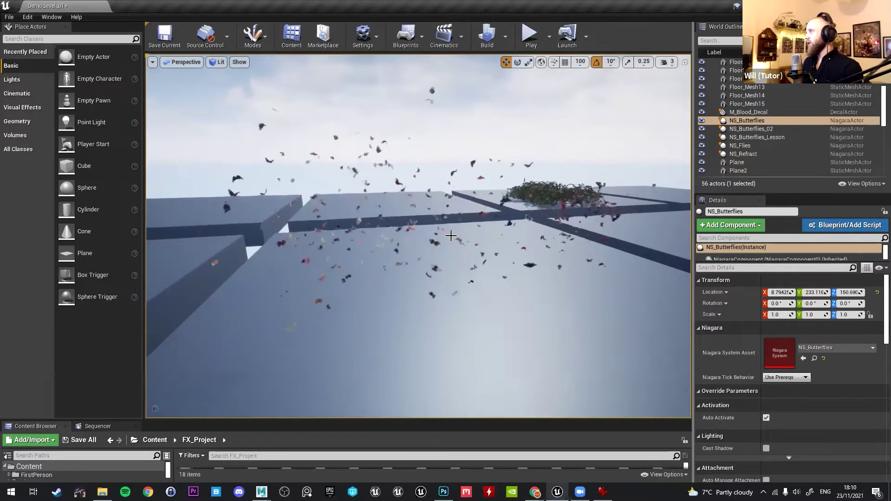
{"action": "left_click_drag", "start_coordinate": [444, 246], "coordinate": [444, 246]}
{"action": "right_click_drag", "start_coordinate": [444, 246], "coordinate": [424, 308]}
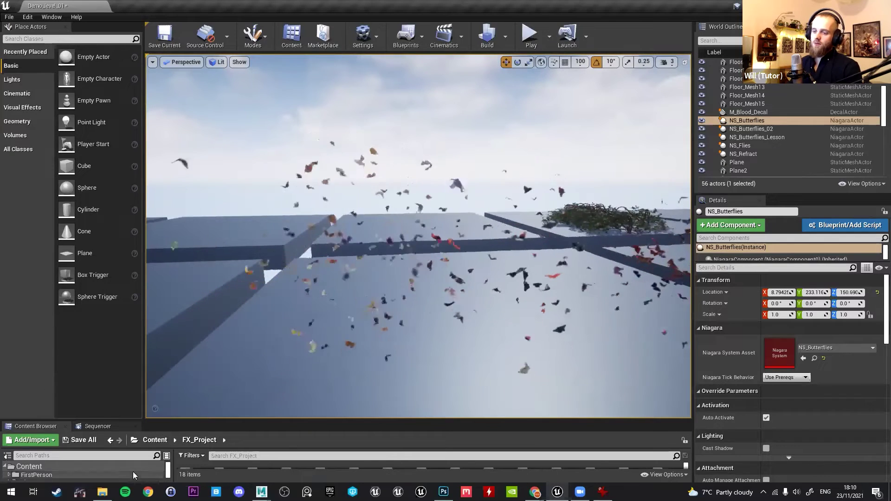
Switch to the Materials for VFX Webinar deck in Google Slides and present it through to the Itinerary slide.
{"action": "mouse_move", "coordinate": [534, 491]}
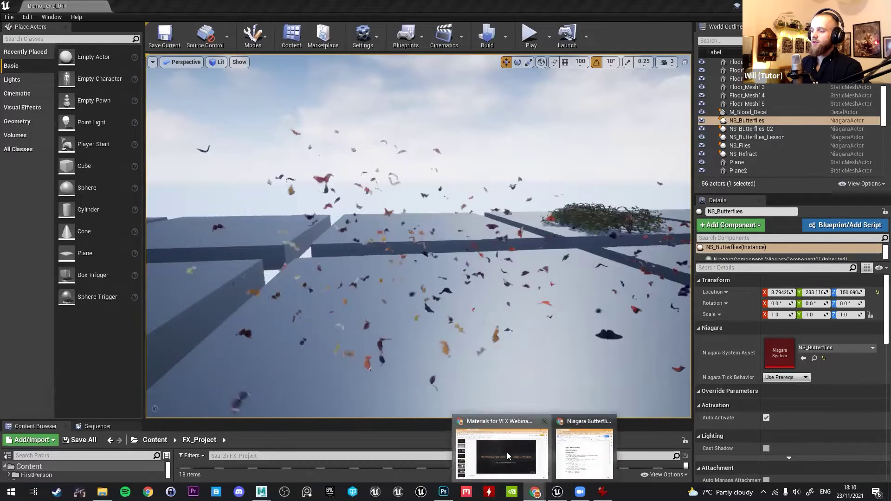
{"action": "left_click", "coordinate": [507, 451]}
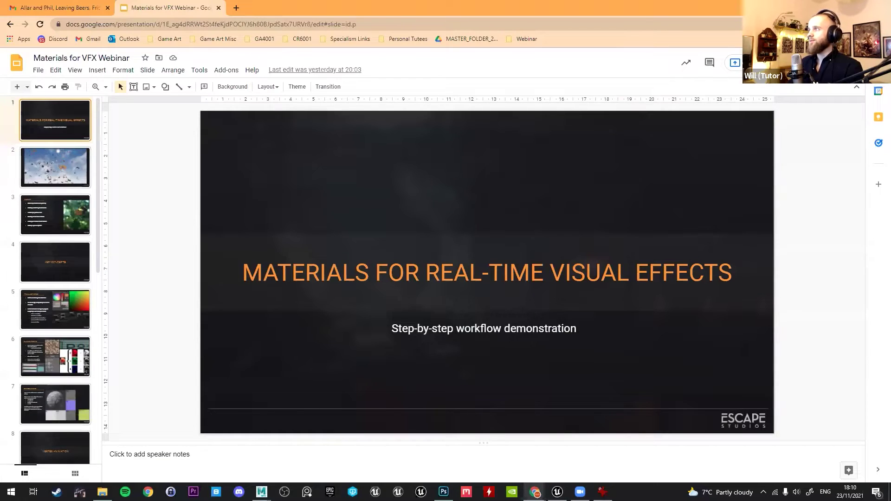
{"action": "key", "text": "ctrl+Return"}
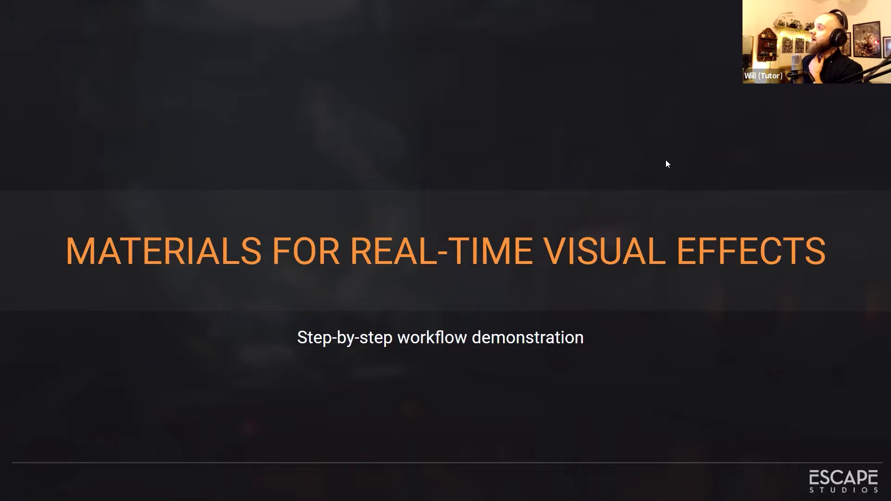
{"action": "left_click", "coordinate": [626, 188]}
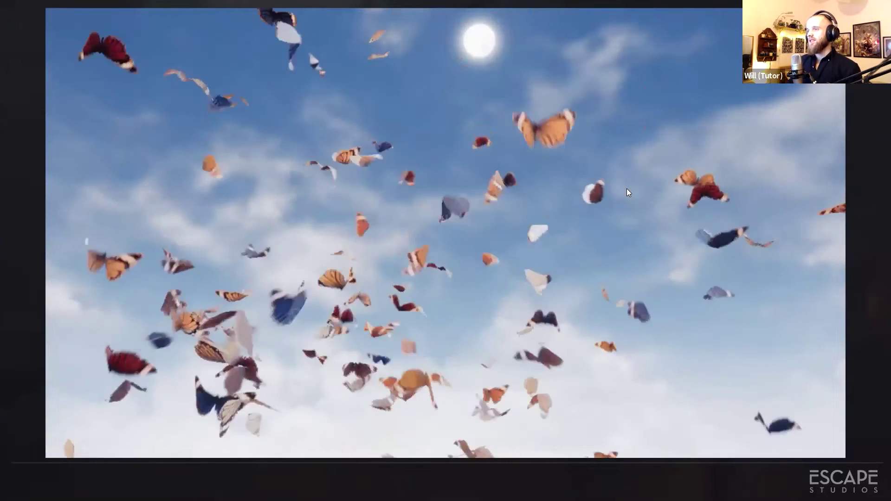
{"action": "key", "text": "Right"}
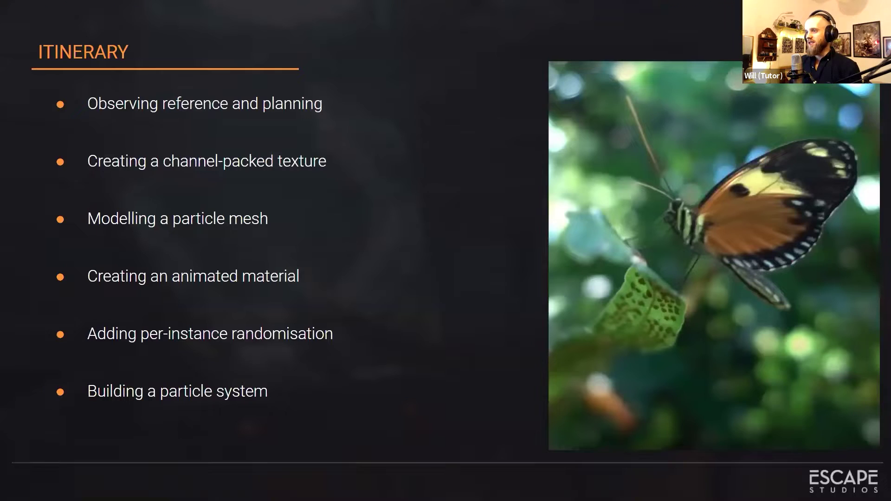
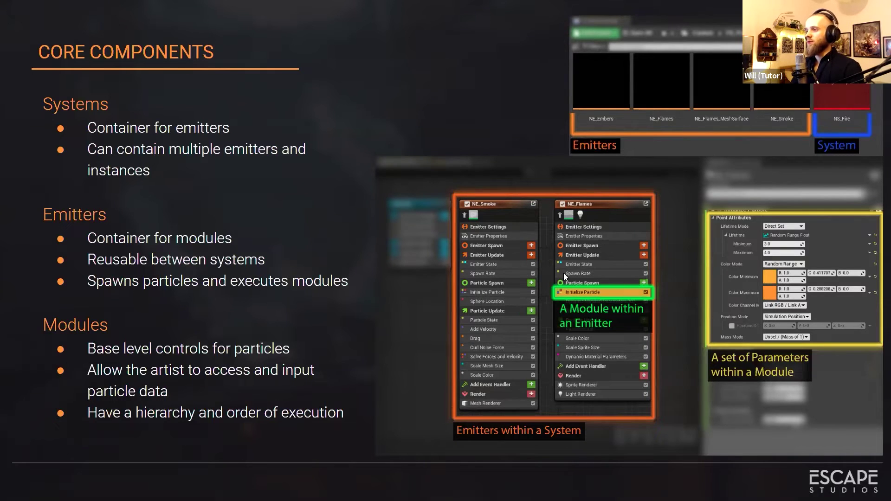
Advance the presentation from Core Components through the tooltips slide to "Where to get more info?", and end the slideshow.
{"action": "key", "text": "Right"}
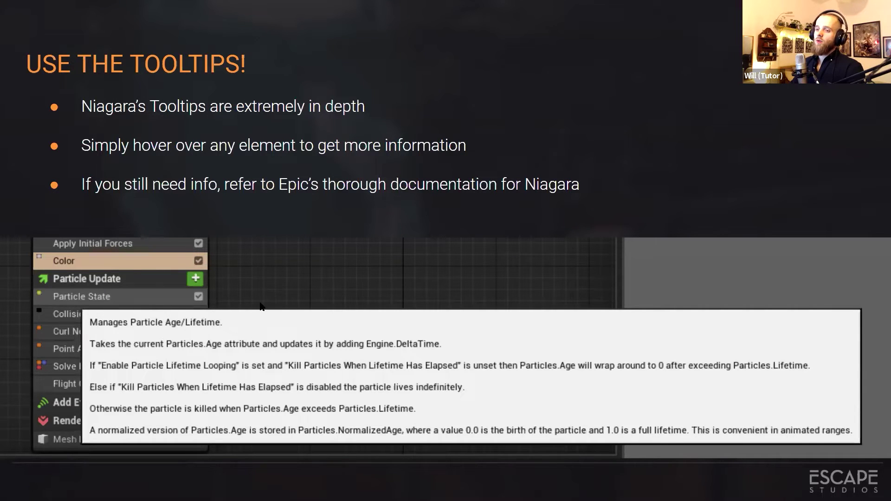
{"action": "key", "text": "Right"}
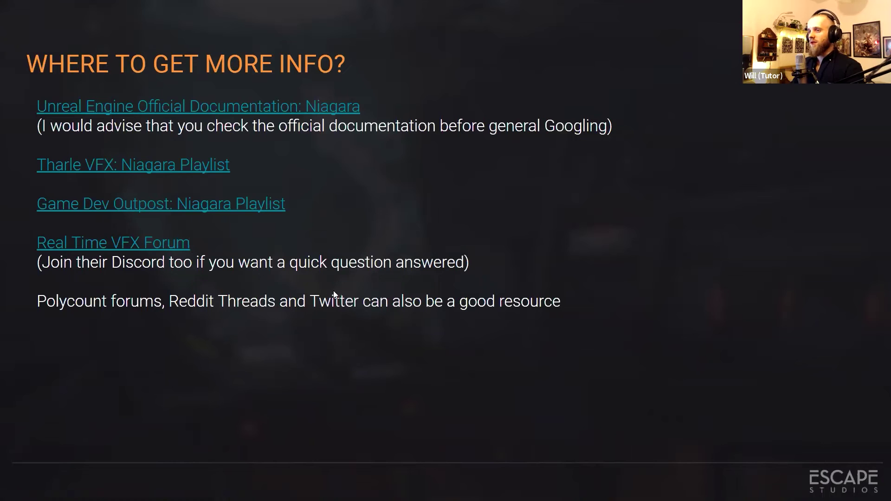
{"action": "key", "text": "Escape"}
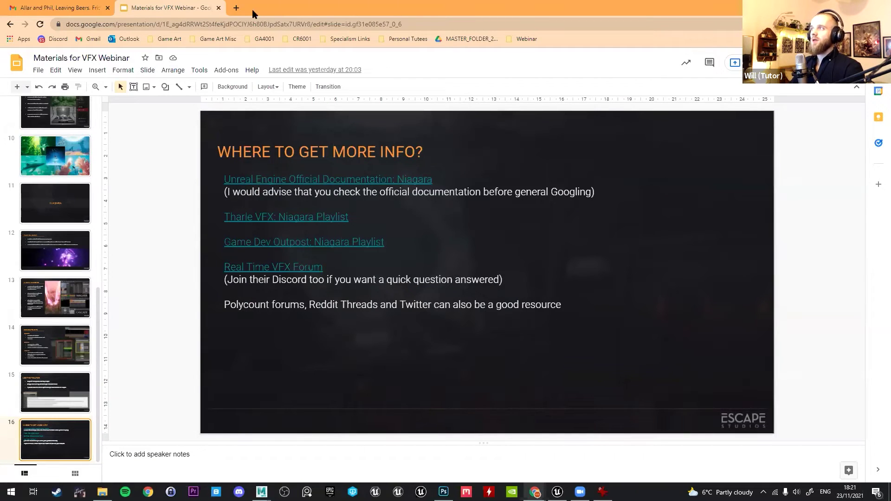
Return to Unreal Editor, enlarge the Content Browser, and examine the butterflies' wing patterns and flapping motion up close.
{"action": "key", "text": "alt+Tab"}
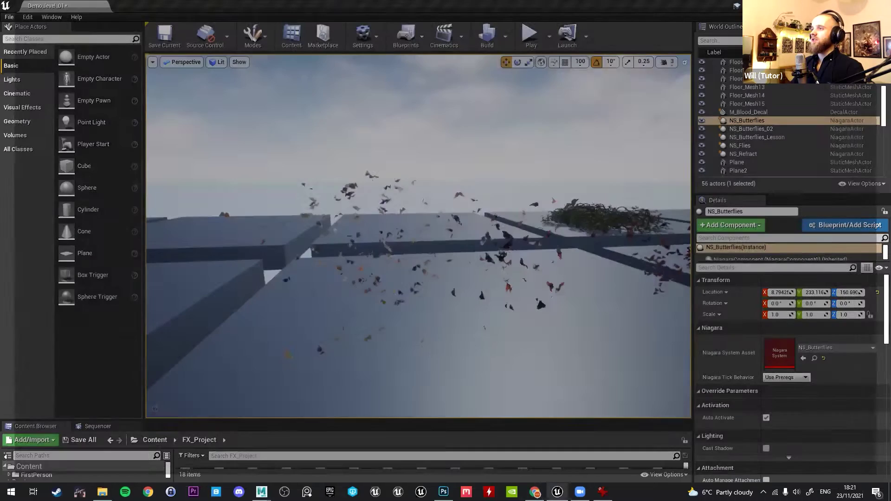
{"action": "right_click_drag", "start_coordinate": [493, 318], "coordinate": [501, 321]}
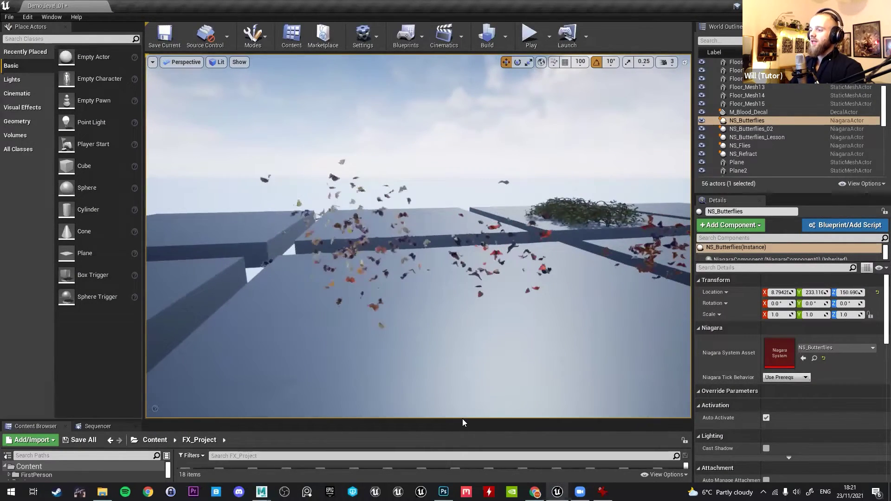
{"action": "left_click_drag", "start_coordinate": [462, 418], "coordinate": [462, 375]}
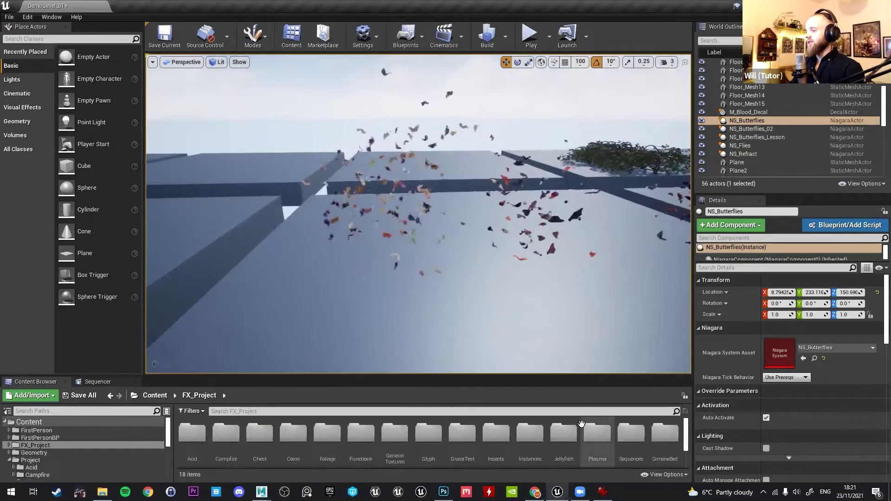
{"action": "mouse_move", "coordinate": [534, 325]}
{"action": "right_mouse_down"}
{"action": "mouse_move", "coordinate": [533, 343]}
{"action": "mouse_move", "coordinate": [533, 301]}
{"action": "mouse_move", "coordinate": [536, 311]}
{"action": "right_mouse_up"}
{"action": "key", "text": "w"}
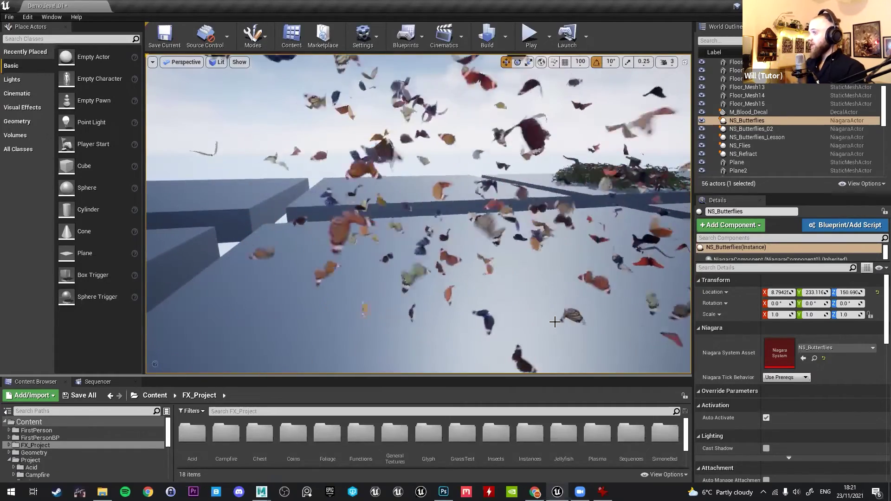
{"action": "key", "text": "s"}
{"action": "right_click_drag", "start_coordinate": [554, 313], "coordinate": [530, 319]}
{"action": "key", "text": "a"}
{"action": "key", "text": "d"}
{"action": "key", "text": "w"}
{"action": "key", "text": "s"}
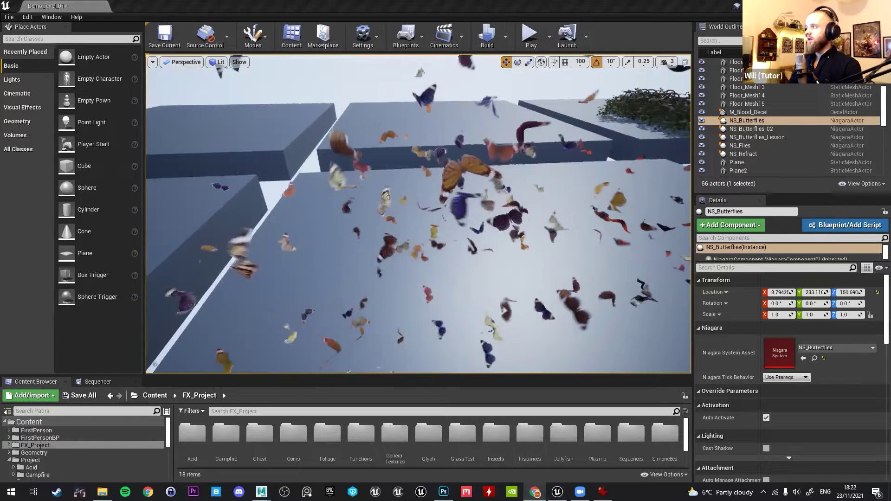
Bring a new browser window onto this screen, maximize it, and search Google for "butterfly".
{"action": "left_click_drag", "start_coordinate": [868, 89], "coordinate": [514, 93]}
{"action": "double_click", "coordinate": [514, 93]}
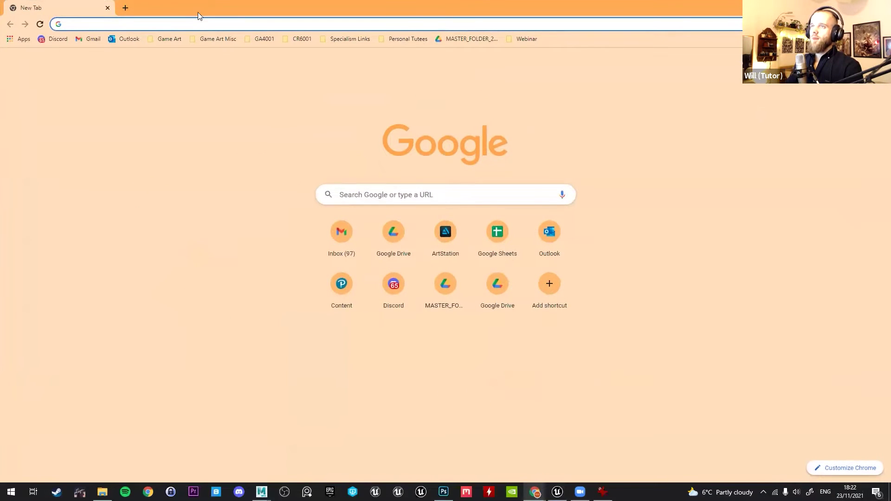
{"action": "left_click", "coordinate": [375, 185]}
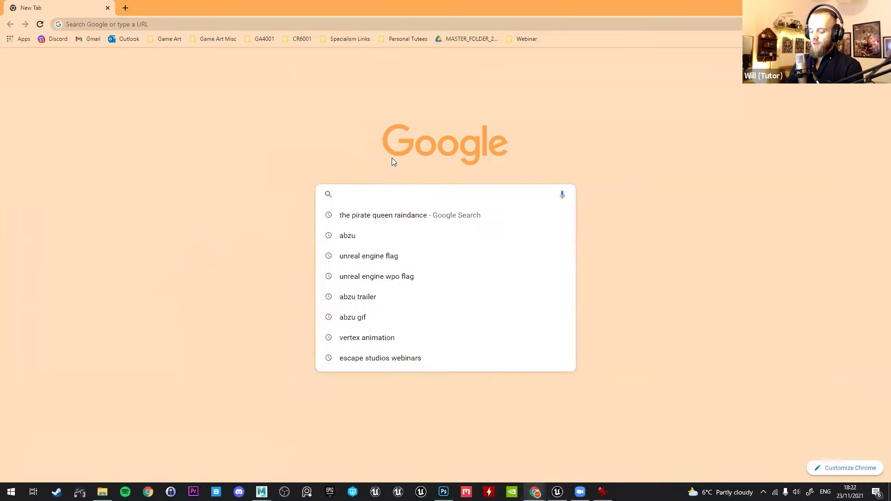
{"action": "type", "text": "butterfly"}
{"action": "key", "text": "Return"}
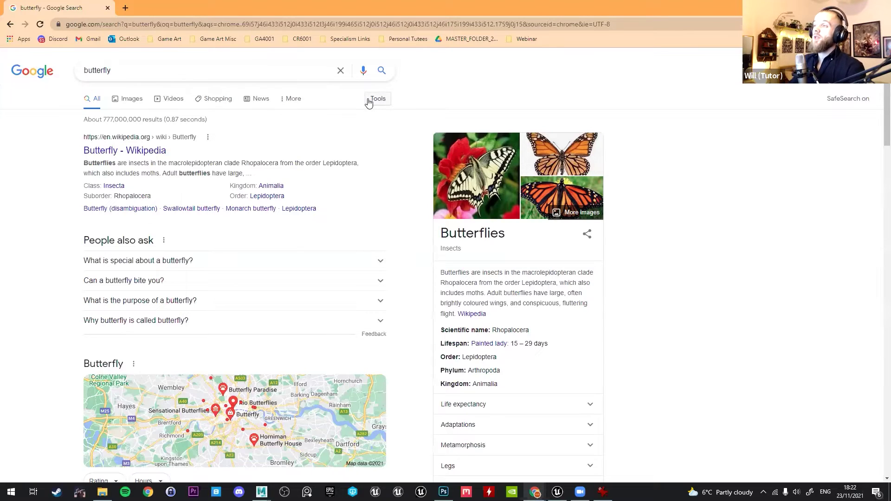
Show the image results for the butterfly search and limit their usage rights to Creative Commons licences.
{"action": "left_click", "coordinate": [134, 99]}
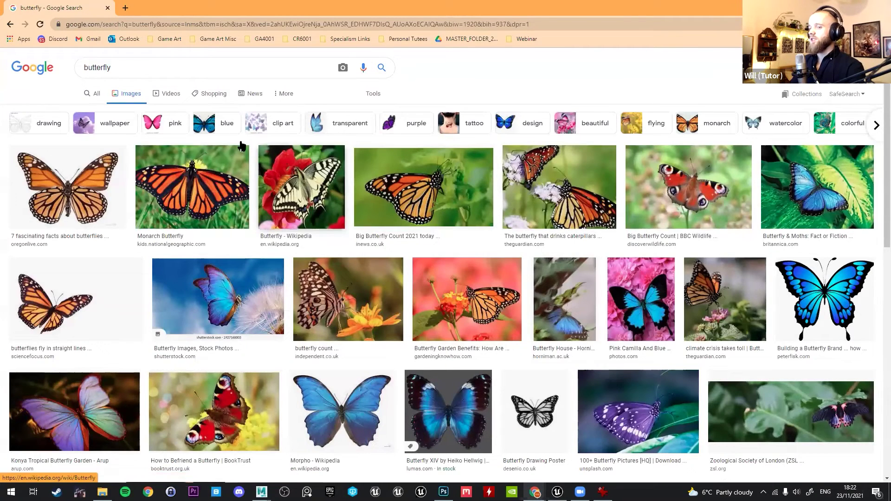
{"action": "left_click", "coordinate": [369, 94]}
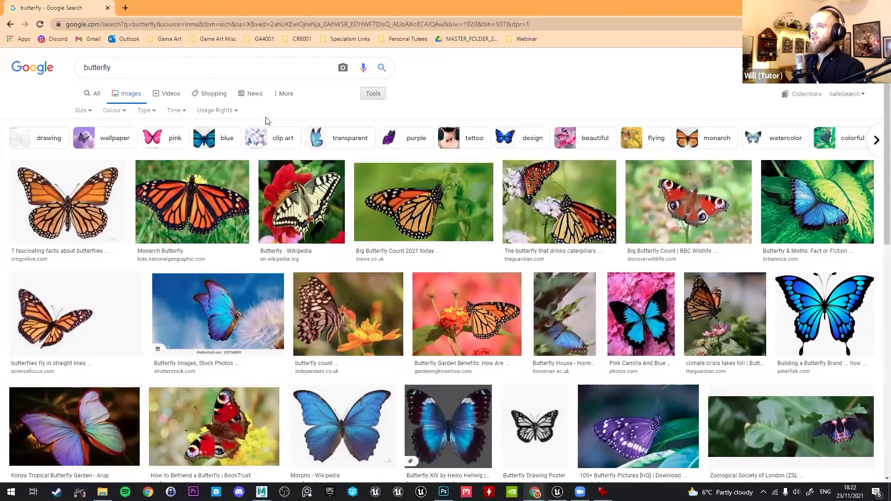
{"action": "left_click", "coordinate": [216, 110]}
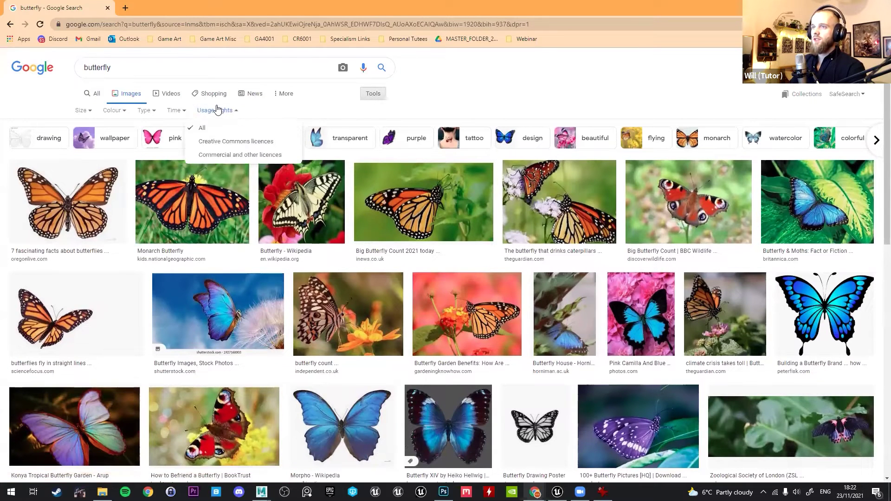
{"action": "left_click", "coordinate": [223, 142]}
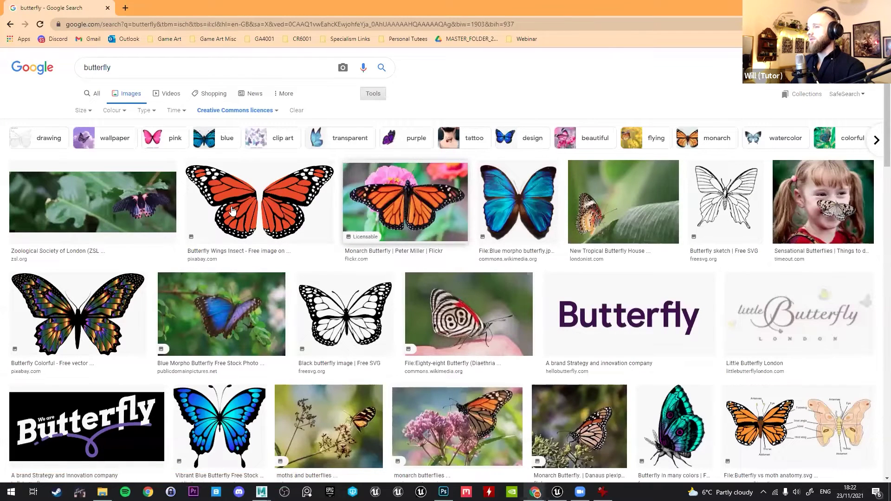
Compare the Monarch Butterfly and Blue morpho butterfly image previews, examining the wing shapes and patterns.
{"action": "left_click", "coordinate": [417, 199]}
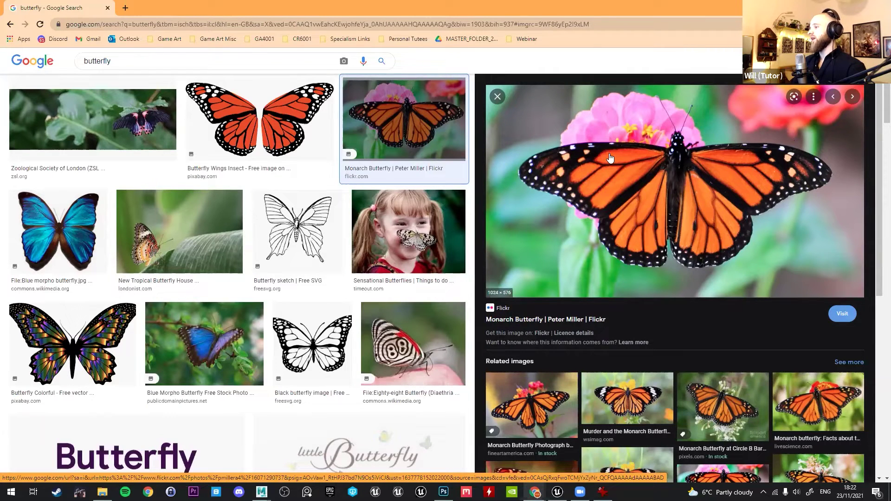
{"action": "left_click", "coordinate": [58, 230]}
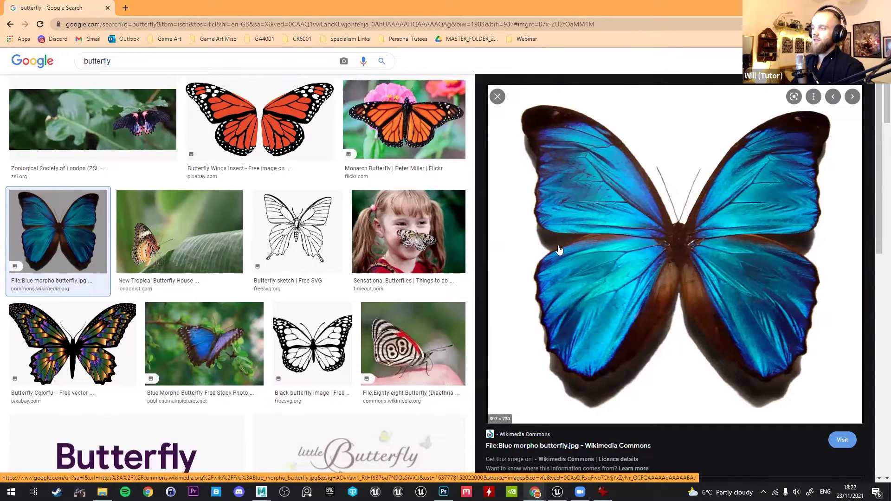
{"action": "scroll", "coordinate": [593, 319], "scroll_direction": "down", "scroll_amount": 4}
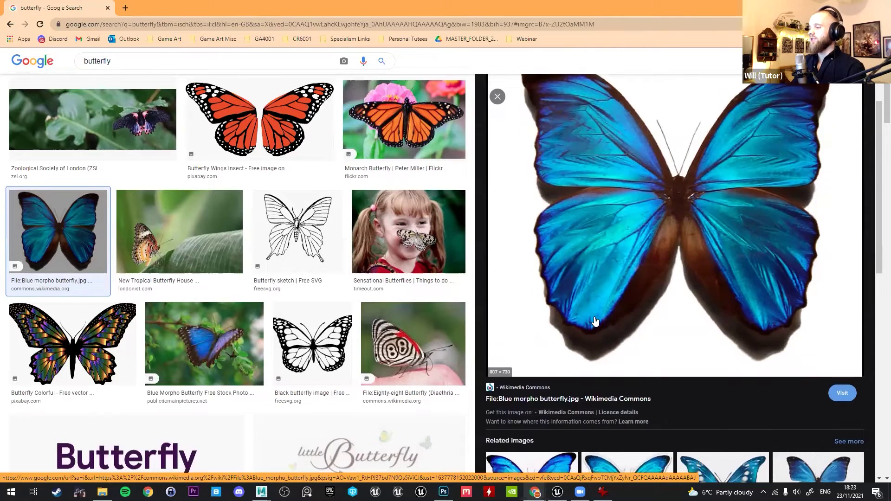
{"action": "scroll", "coordinate": [593, 318], "scroll_direction": "up", "scroll_amount": 4}
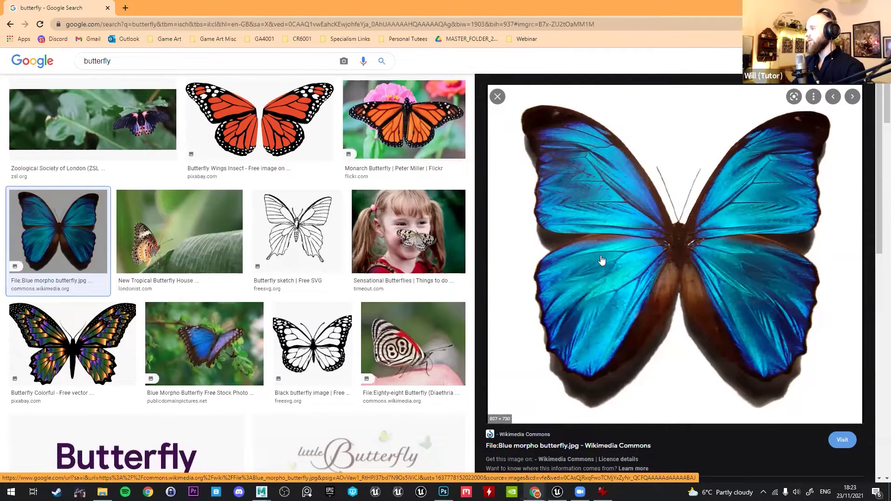
{"action": "scroll", "coordinate": [624, 249], "scroll_direction": "down", "scroll_amount": 3}
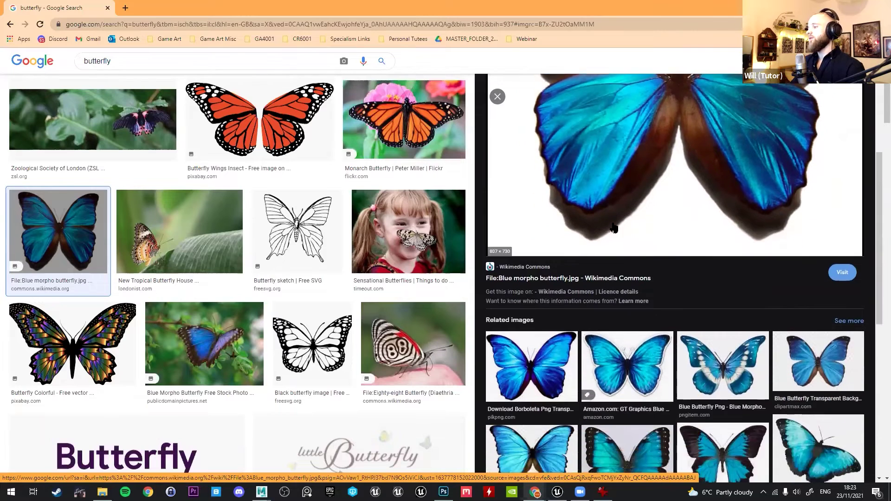
Start saving the Monarch Butterfly image from Flickr and create a folder named Webinar on the Desktop.
{"action": "left_click", "coordinate": [396, 144]}
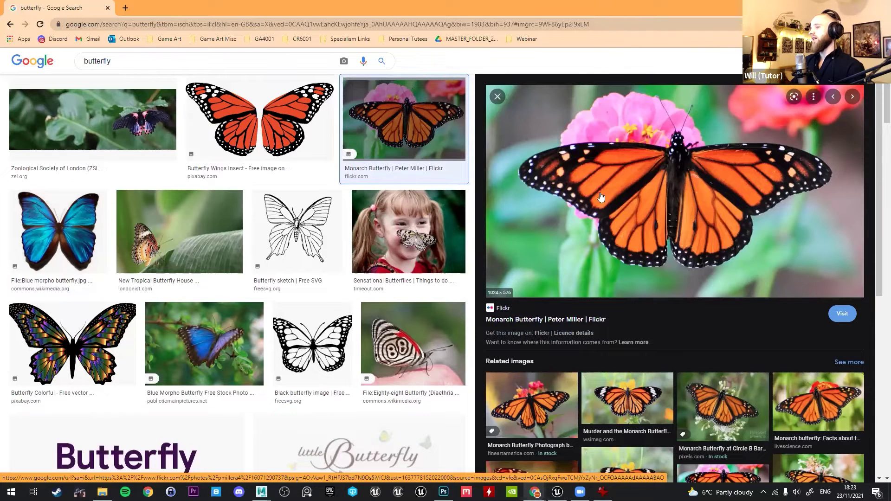
{"action": "right_click", "coordinate": [635, 197]}
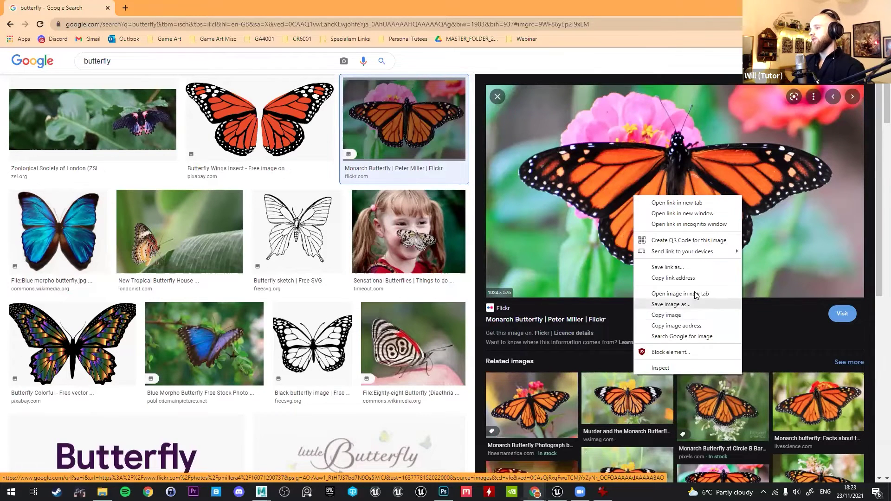
{"action": "left_click", "coordinate": [670, 304]}
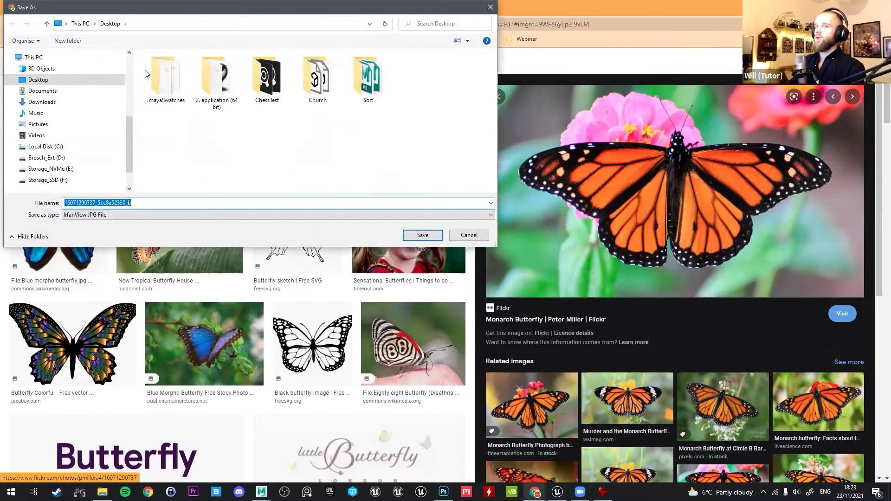
{"action": "left_click", "coordinate": [131, 206]}
{"action": "right_click", "coordinate": [134, 156]}
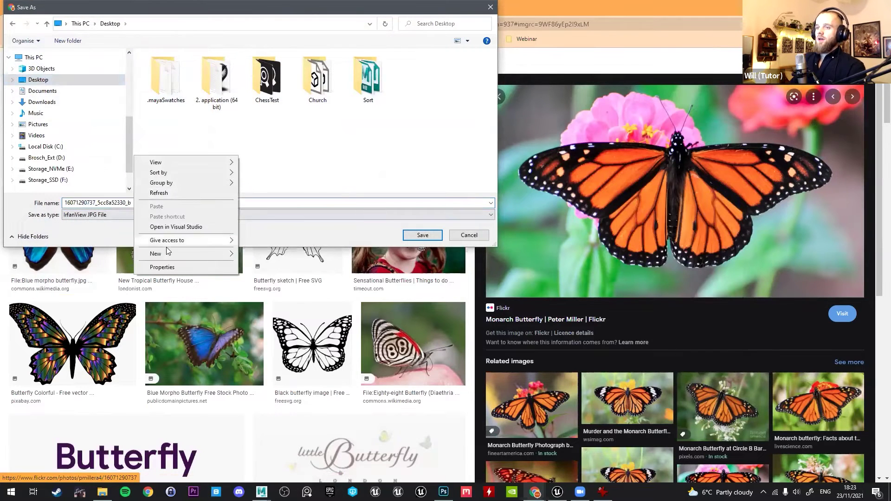
{"action": "left_click", "coordinate": [259, 254]}
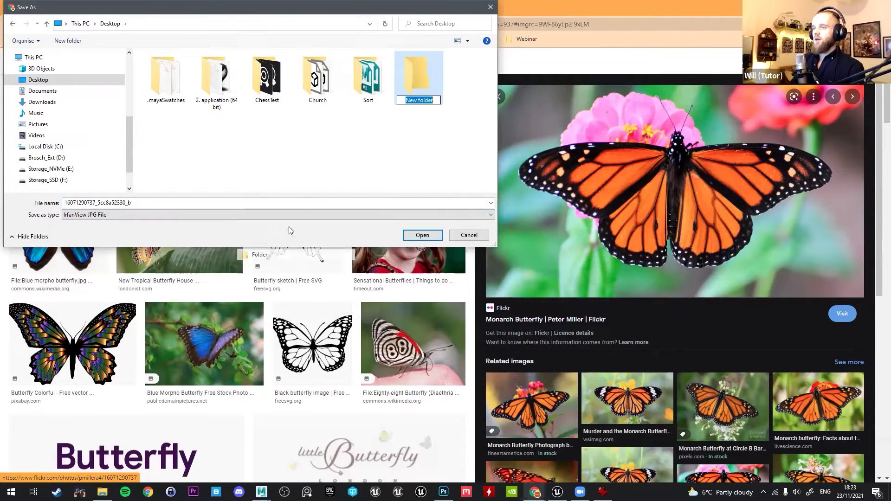
{"action": "type", "text": "Swebinar"}
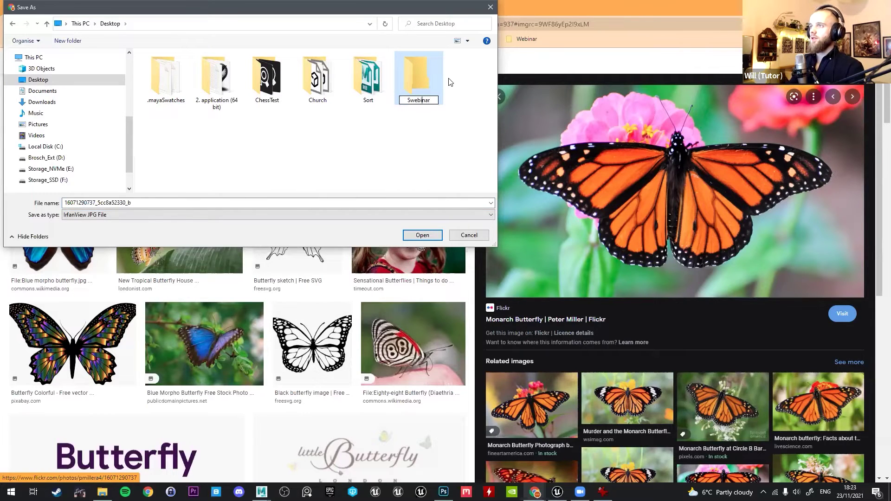
{"action": "key", "text": "BackSpace"}
{"action": "key", "text": "BackSpace"}
{"action": "type", "text": "W"}
{"action": "key", "text": "Return"}
Save the monarch image in the Webinar folder and open the saved file in Photoshop.
{"action": "double_click", "coordinate": [419, 79]}
{"action": "left_click", "coordinate": [422, 235]}
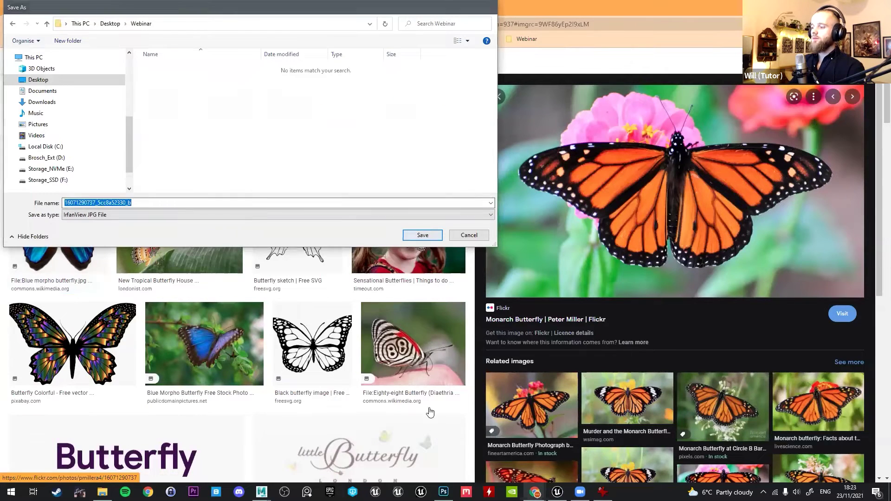
{"action": "left_click", "coordinate": [437, 488]}
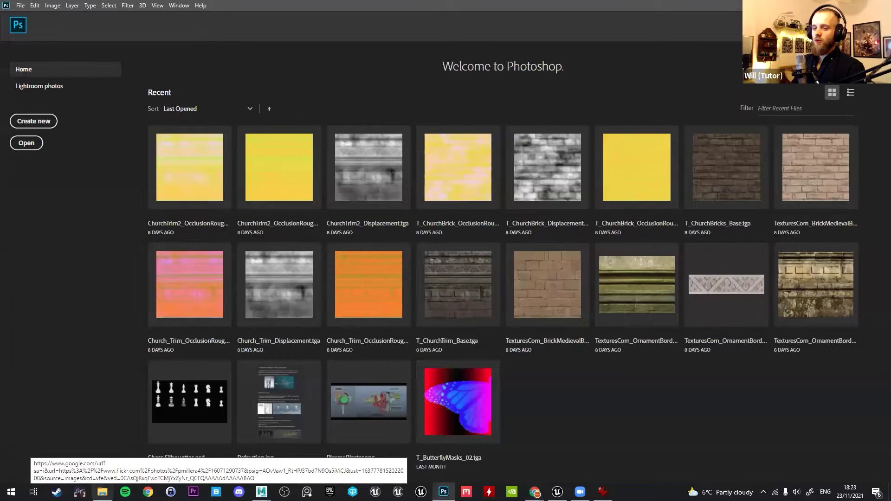
{"action": "left_click", "coordinate": [102, 492]}
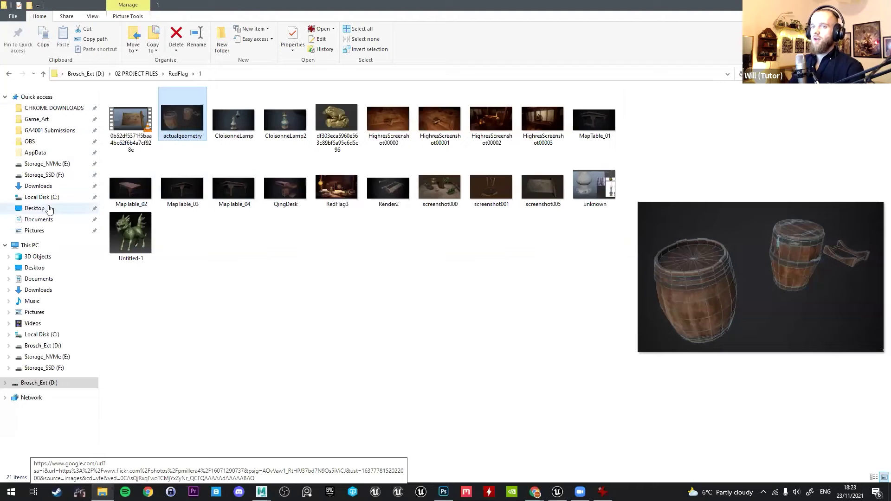
{"action": "left_click", "coordinate": [35, 209]}
{"action": "double_click", "coordinate": [302, 103]}
{"action": "left_click_drag", "start_coordinate": [150, 118], "coordinate": [413, 81]}
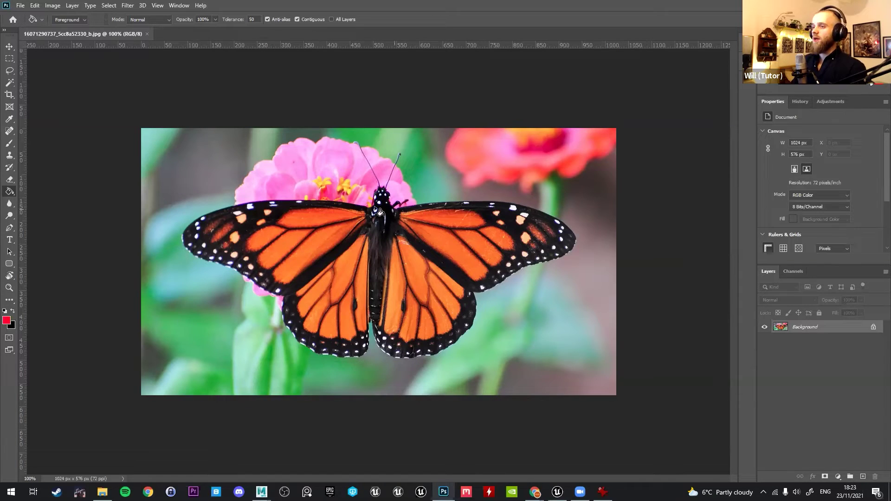
Try to crop the monarch photo to a square of about 438 px around the left wing and half the body.
{"action": "left_click", "coordinate": [10, 58]}
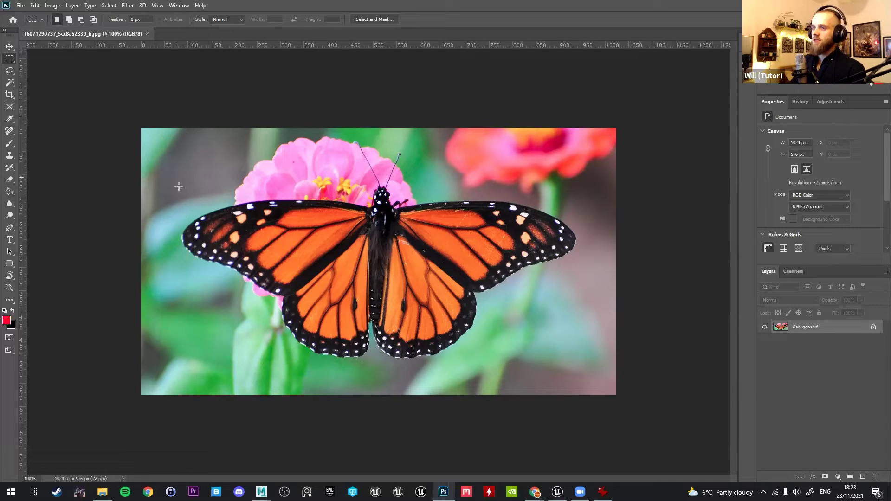
{"action": "left_click_drag", "start_coordinate": [176, 169], "coordinate": [378, 371], "text": "shift"}
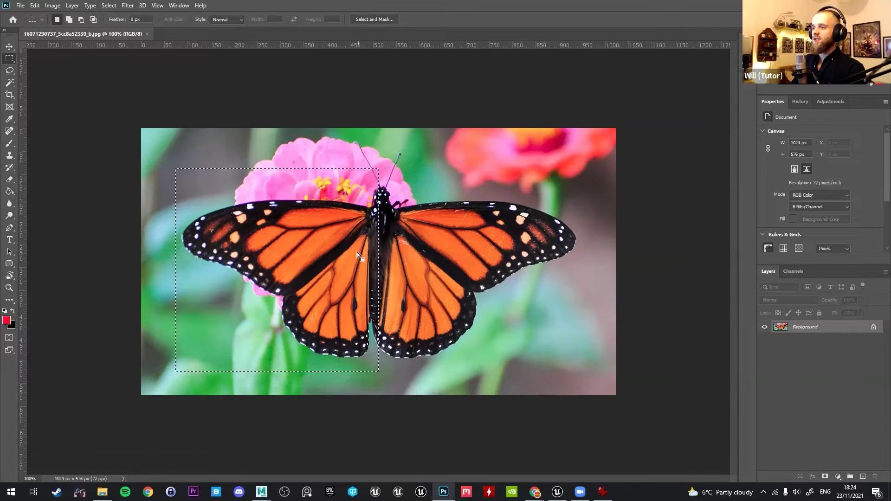
{"action": "left_click", "coordinate": [9, 97]}
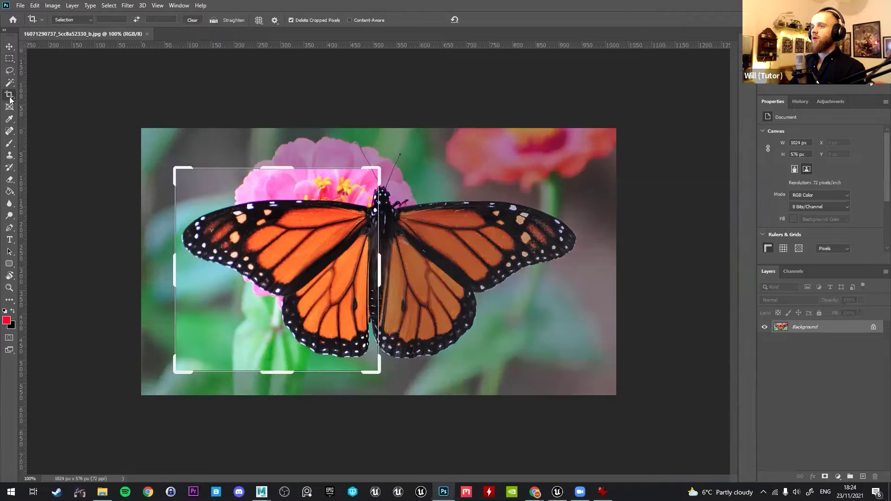
{"action": "left_click", "coordinate": [366, 177]}
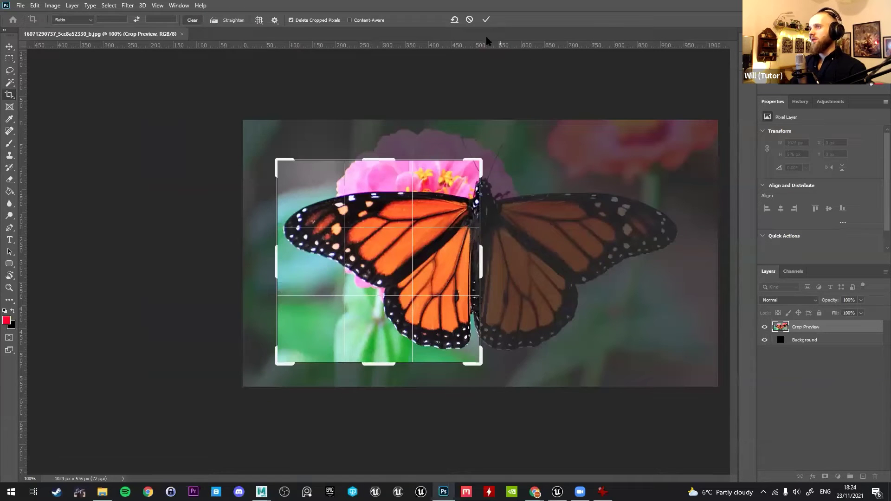
{"action": "left_click", "coordinate": [486, 20]}
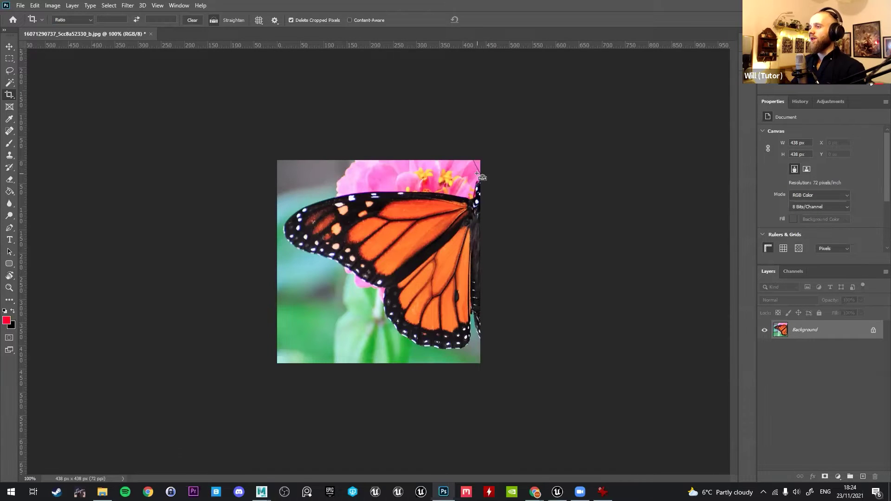
{"action": "key", "text": "ctrl+z"}
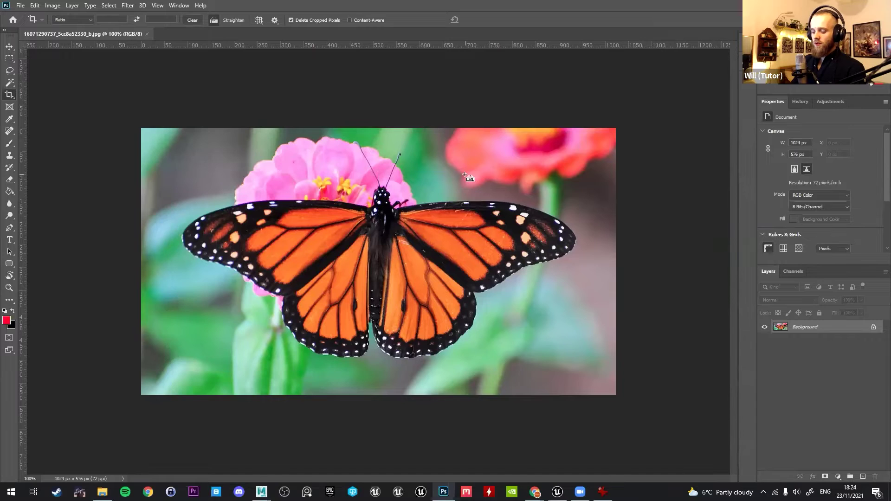
Copy the whole monarch photo into a new 512 x 512 px document with a black background.
{"action": "key", "text": "ctrl+a"}
{"action": "left_click", "coordinate": [20, 5]}
{"action": "key", "text": "Escape"}
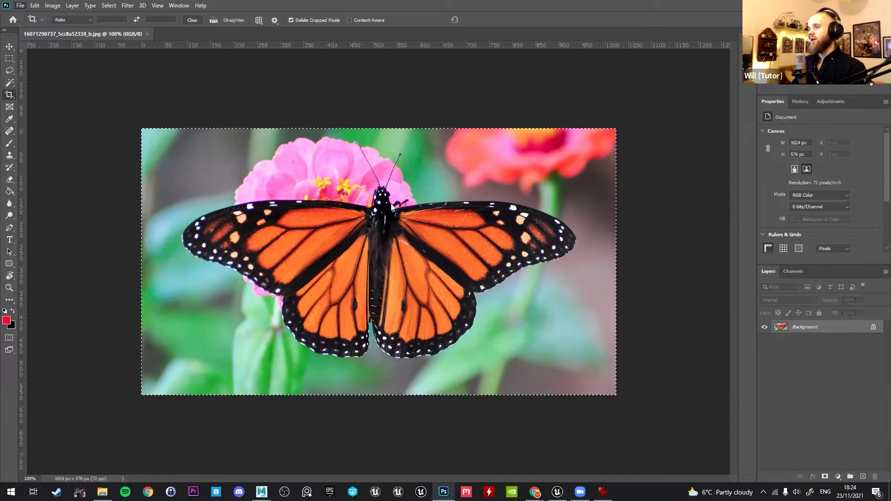
{"action": "key", "text": "ctrl+n"}
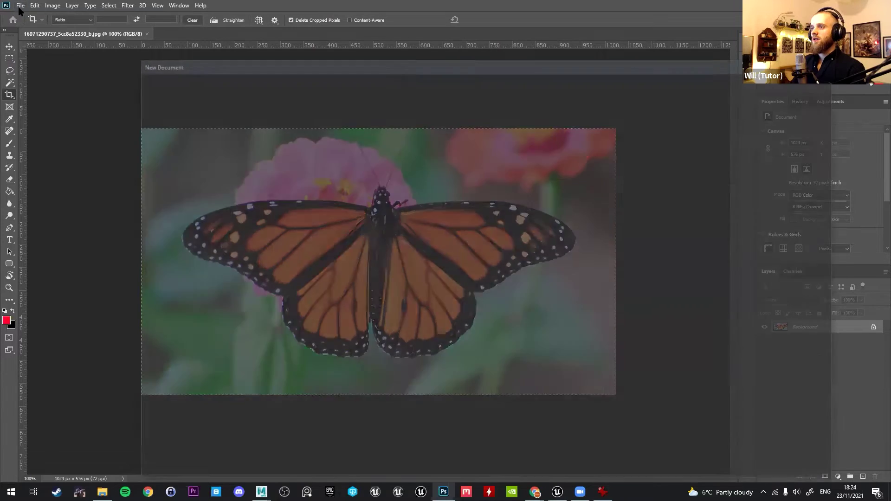
{"action": "left_click", "coordinate": [439, 239]}
{"action": "double_click", "coordinate": [724, 150]}
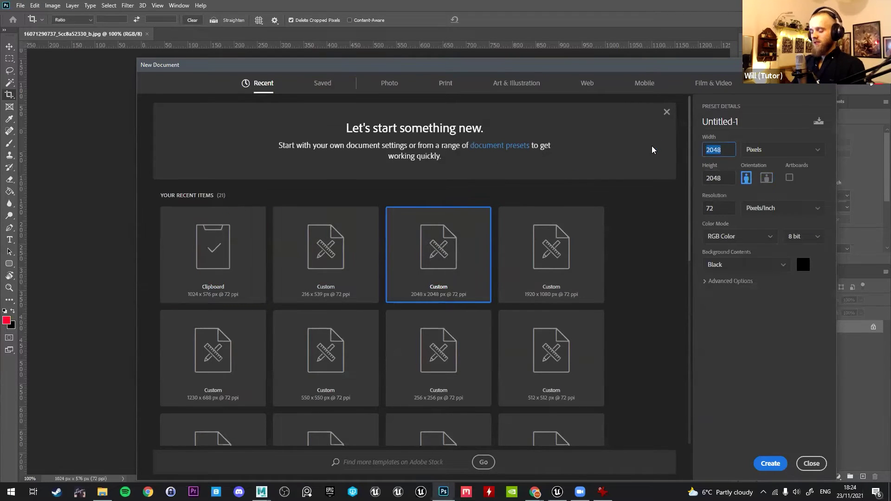
{"action": "type", "text": "512"}
{"action": "key", "text": "Tab"}
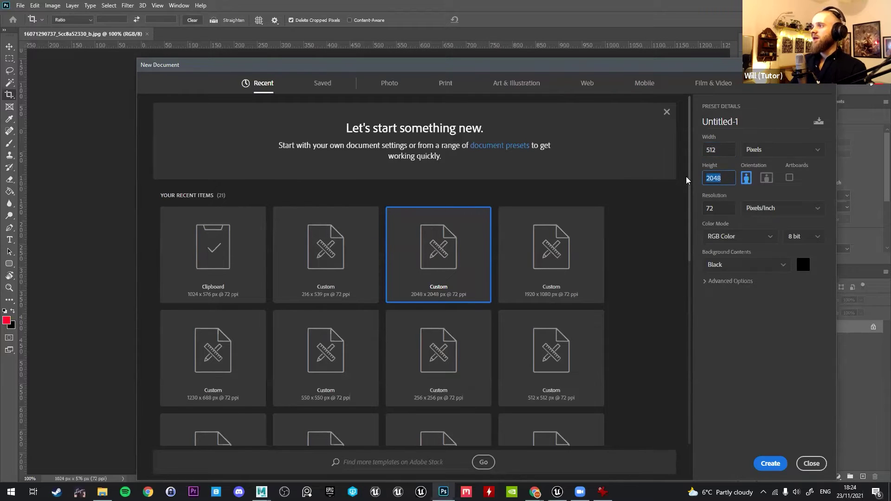
{"action": "key", "text": "Escape"}
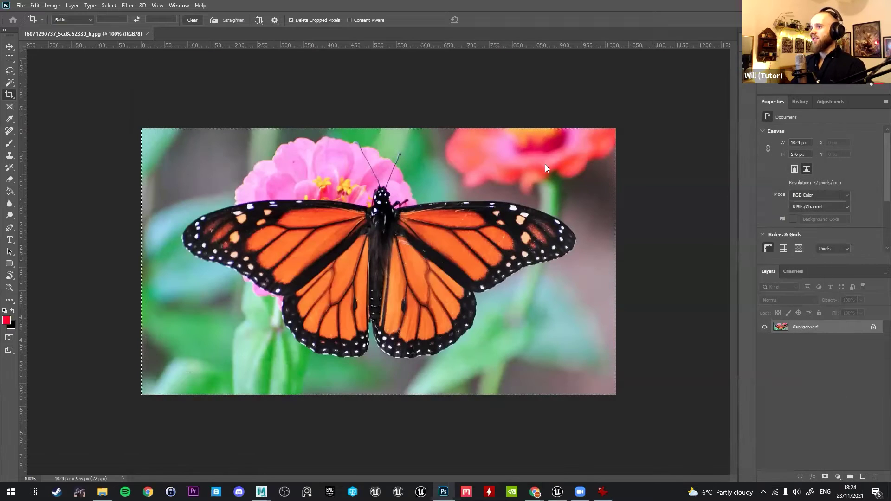
{"action": "key", "text": "ctrl+v"}
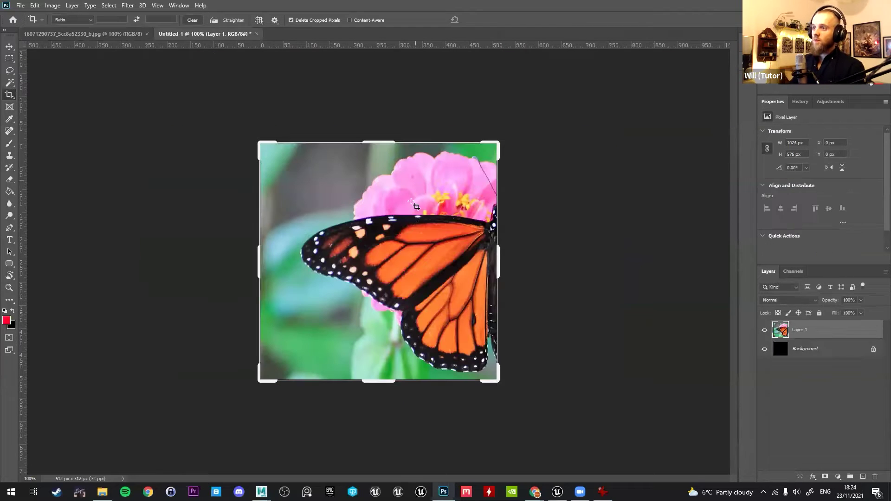
Rotate the pasted layer about -3.3° and scale it to about 109%, placing the body's centreline along the canvas's right edge.
{"action": "key", "text": "ctrl+t"}
{"action": "left_click_drag", "start_coordinate": [452, 241], "coordinate": [435, 233]}
{"action": "left_click_drag", "start_coordinate": [628, 138], "coordinate": [614, 93]}
{"action": "left_click_drag", "start_coordinate": [519, 217], "coordinate": [532, 211]}
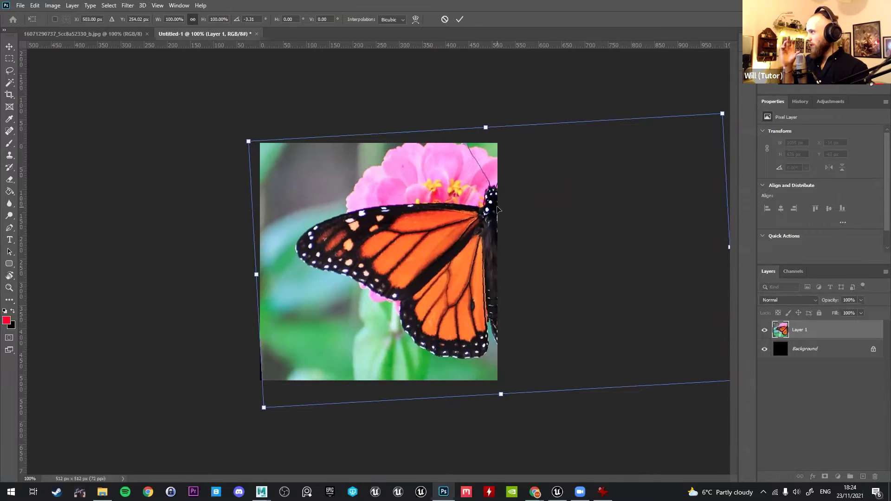
{"action": "left_click_drag", "start_coordinate": [248, 141], "coordinate": [230, 126]}
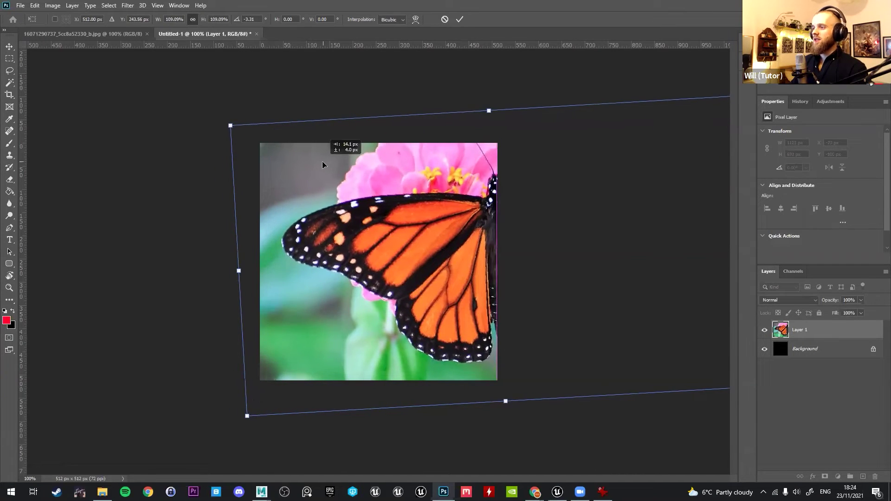
{"action": "key", "text": "Left"}
{"action": "key", "text": "Left"}
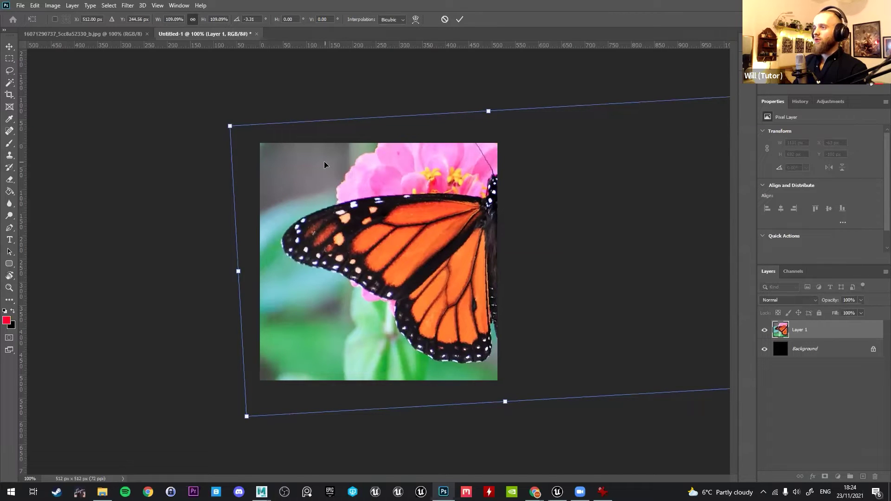
{"action": "key", "text": "Left"}
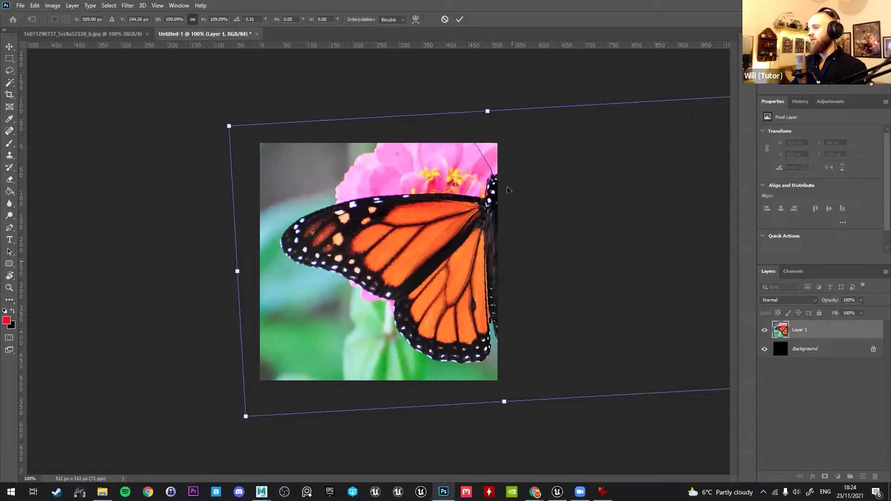
{"action": "key", "text": "c"}
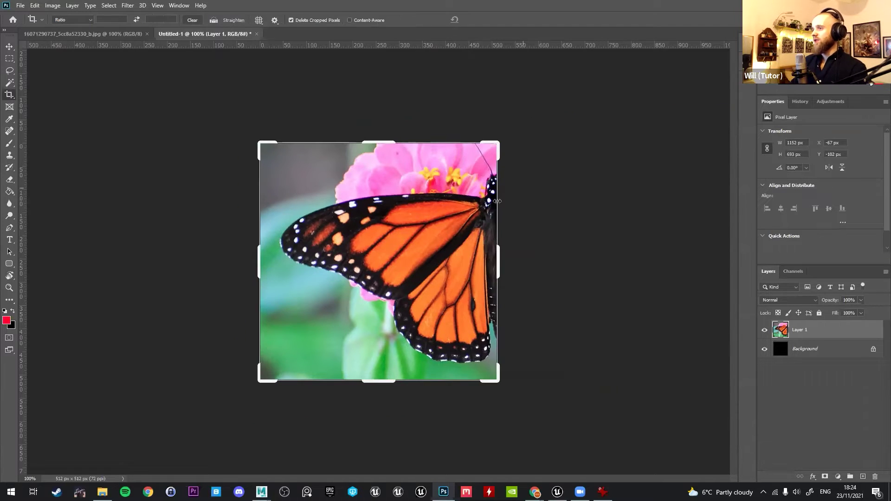
Start a Polygonal Lasso outline at the canvas's right edge, tracing around the butterfly's head down to the forewing's base.
{"action": "left_click", "coordinate": [9, 70]}
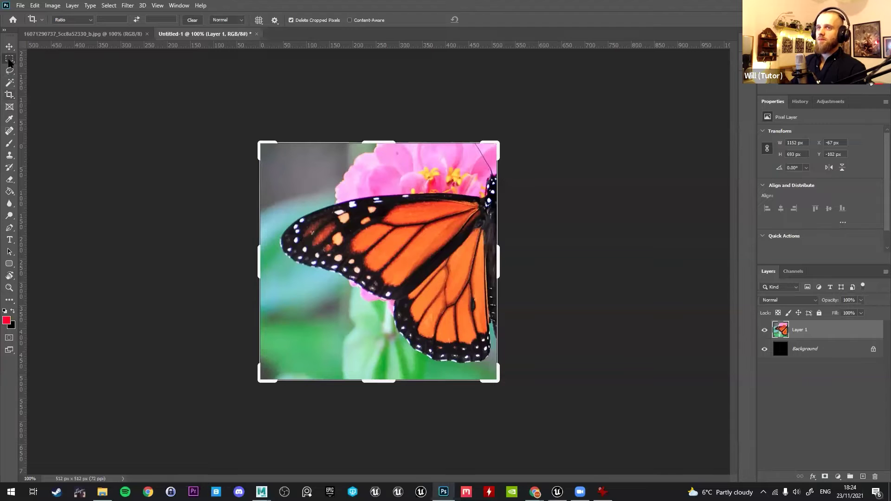
{"action": "right_click", "coordinate": [11, 72]}
{"action": "left_click", "coordinate": [47, 79]}
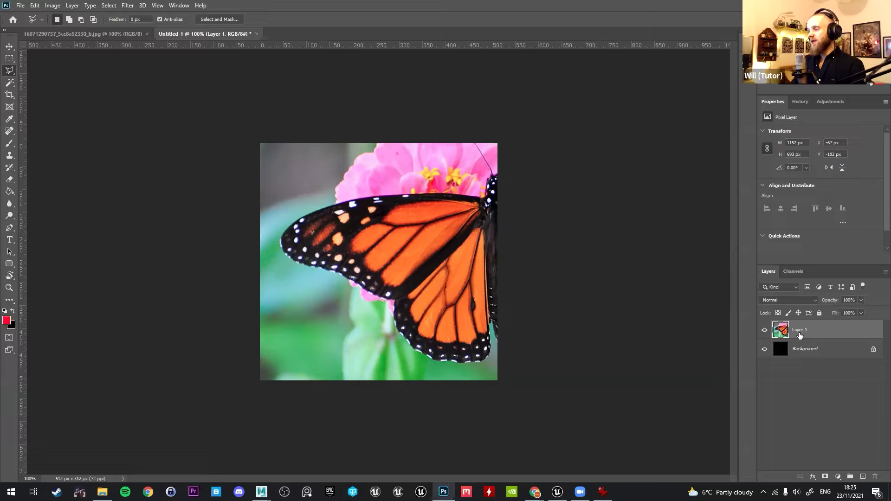
{"action": "key", "text": "ctrl+plus"}
{"action": "key", "text": "ctrl+plus"}
{"action": "left_click_drag", "start_coordinate": [523, 207], "coordinate": [333, 379]}
{"action": "left_click", "coordinate": [547, 178]}
{"action": "left_click", "coordinate": [528, 180]}
{"action": "left_click", "coordinate": [516, 194]}
{"action": "left_click", "coordinate": [513, 202]}
{"action": "left_click", "coordinate": [516, 218]}
{"action": "left_click", "coordinate": [514, 240]}
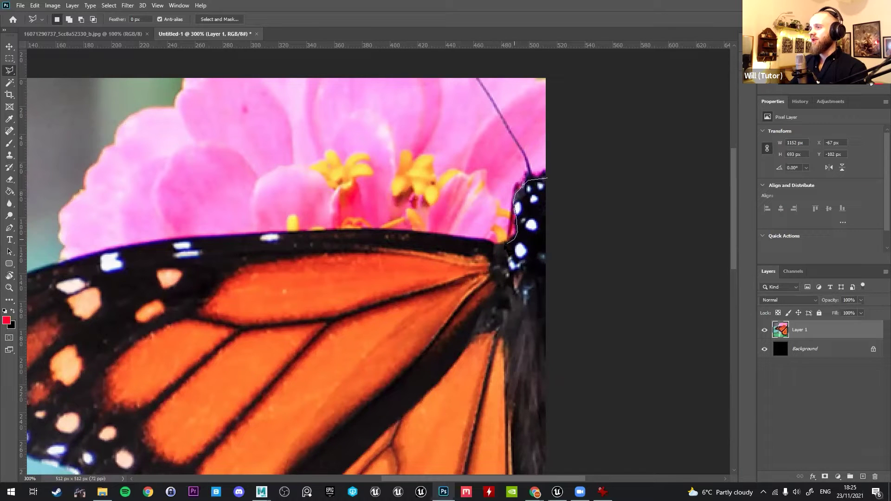
{"action": "left_click", "coordinate": [500, 244]}
Continue the lasso outline along the forewing's upper edge and around the wing tip.
{"action": "left_click", "coordinate": [353, 227]}
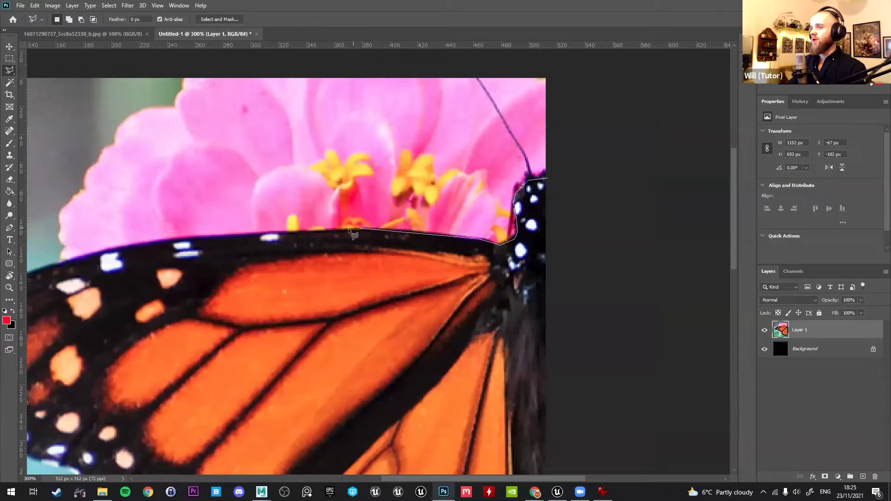
{"action": "left_click", "coordinate": [208, 236]}
{"action": "left_click_drag", "start_coordinate": [210, 236], "coordinate": [581, 165]}
{"action": "left_click", "coordinate": [420, 192]}
{"action": "left_click", "coordinate": [327, 216]}
{"action": "left_click", "coordinate": [254, 245]}
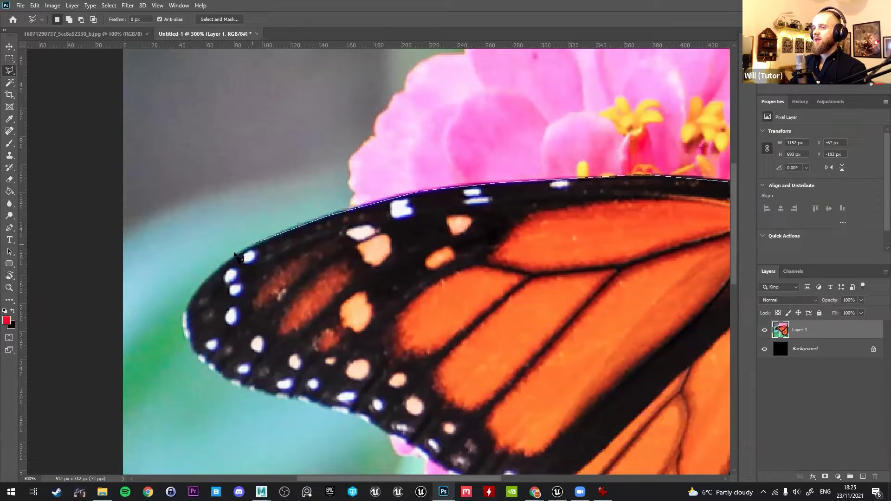
{"action": "left_click", "coordinate": [216, 269]}
{"action": "left_click", "coordinate": [190, 297]}
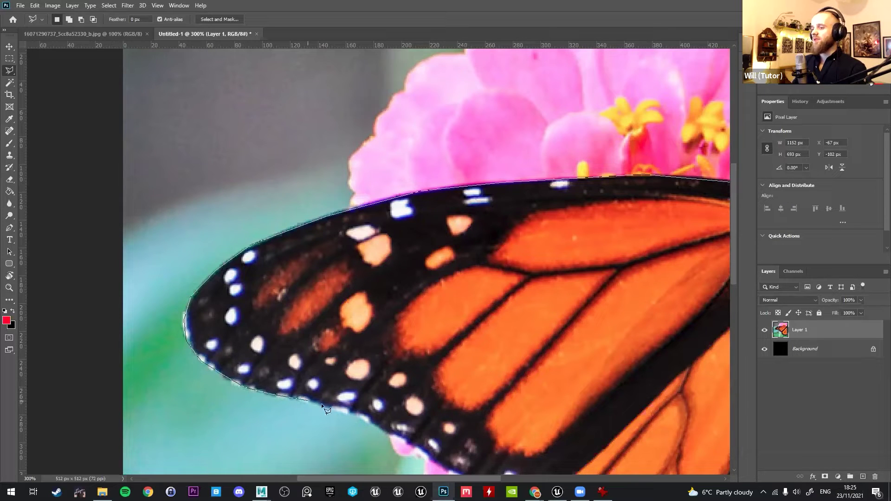
Trace the forewing's lower edge with the lasso up to the notch where it meets the hindwing.
{"action": "left_click", "coordinate": [360, 415]}
{"action": "left_click", "coordinate": [387, 433]}
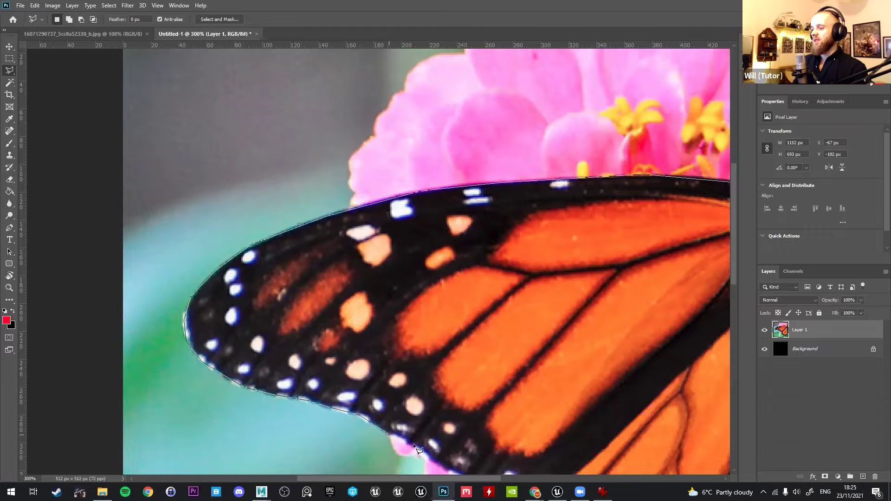
{"action": "left_click_drag", "start_coordinate": [419, 445], "coordinate": [298, 278]}
{"action": "left_click", "coordinate": [300, 275]}
{"action": "left_click", "coordinate": [315, 295]}
{"action": "left_click", "coordinate": [355, 316]}
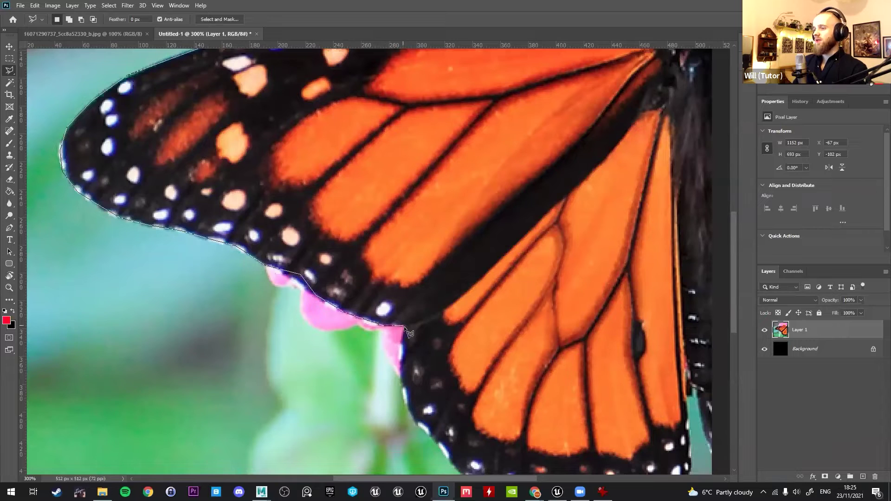
Trace the hindwing's outer and bottom edge with the lasso, rounding its lower corner beside the body.
{"action": "left_click", "coordinate": [402, 378]}
{"action": "left_click_drag", "start_coordinate": [415, 415], "coordinate": [375, 290]}
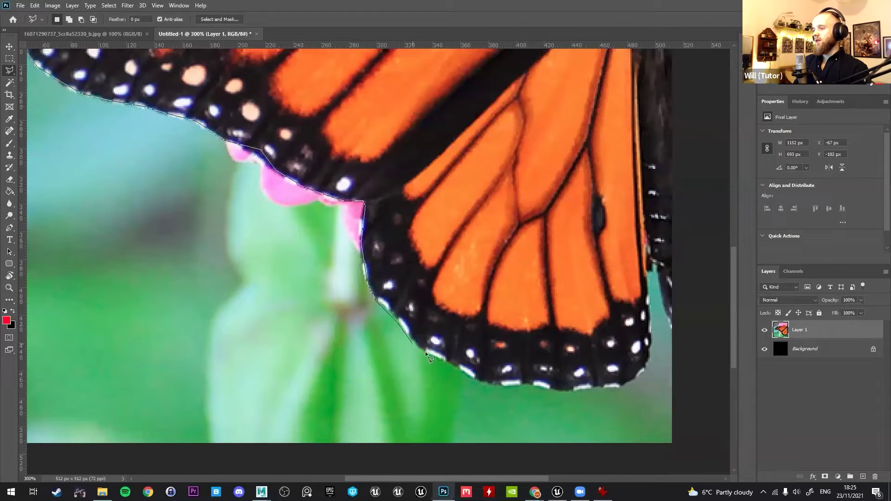
{"action": "left_click", "coordinate": [437, 357]}
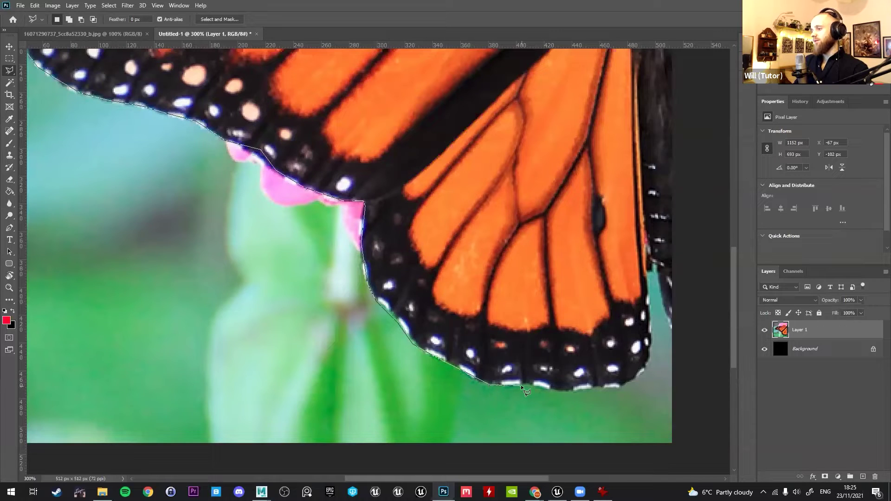
{"action": "left_click", "coordinate": [617, 386]}
{"action": "left_click", "coordinate": [635, 378]}
{"action": "left_click", "coordinate": [643, 370]}
{"action": "left_click", "coordinate": [648, 359]}
Carry the lasso outline up the hindwing's inner edge, across the abdomen and past the canvas's right edge.
{"action": "left_click", "coordinate": [650, 331]}
{"action": "left_click", "coordinate": [648, 299]}
{"action": "left_click", "coordinate": [646, 269]}
{"action": "left_click", "coordinate": [655, 265]}
{"action": "left_click", "coordinate": [678, 272]}
Close the lasso outline by looping outside the canvas around the photo's background and back to the head.
{"action": "scroll", "coordinate": [701, 390], "scroll_direction": "down", "scroll_amount": 3}
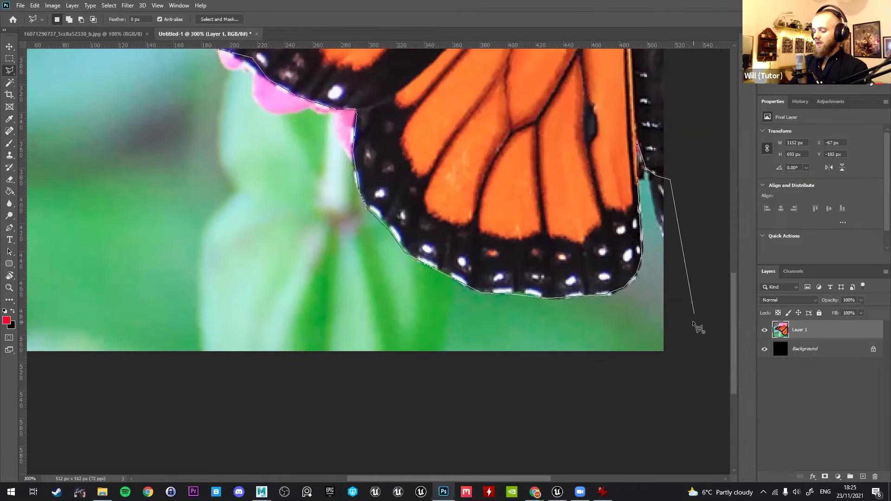
{"action": "key", "text": "ctrl+minus"}
{"action": "key", "text": "ctrl+minus"}
{"action": "left_click", "coordinate": [640, 416]}
{"action": "left_click", "coordinate": [334, 412]}
{"action": "left_click", "coordinate": [235, 398]}
{"action": "left_click", "coordinate": [224, 137]}
{"action": "left_click", "coordinate": [227, 94]}
{"action": "left_click", "coordinate": [477, 87]}
{"action": "double_click", "coordinate": [540, 144]}
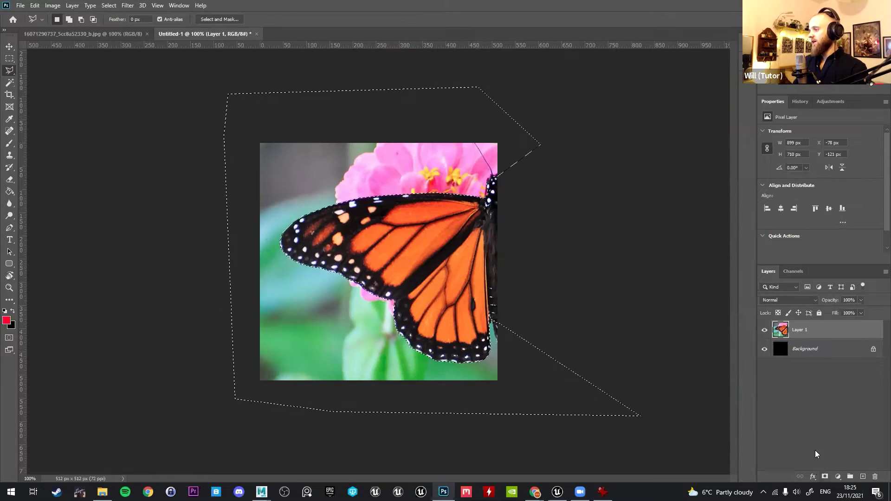
Invert the selection and mask Layer 1 to the butterfly wing, toggling the layer's visibility to check the cutout.
{"action": "left_click", "coordinate": [109, 6]}
{"action": "mouse_move", "coordinate": [132, 136]}
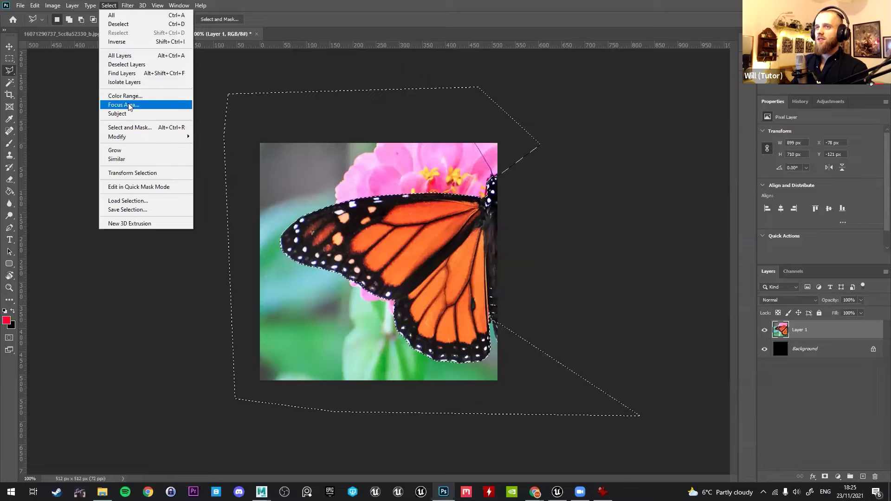
{"action": "left_click", "coordinate": [117, 42]}
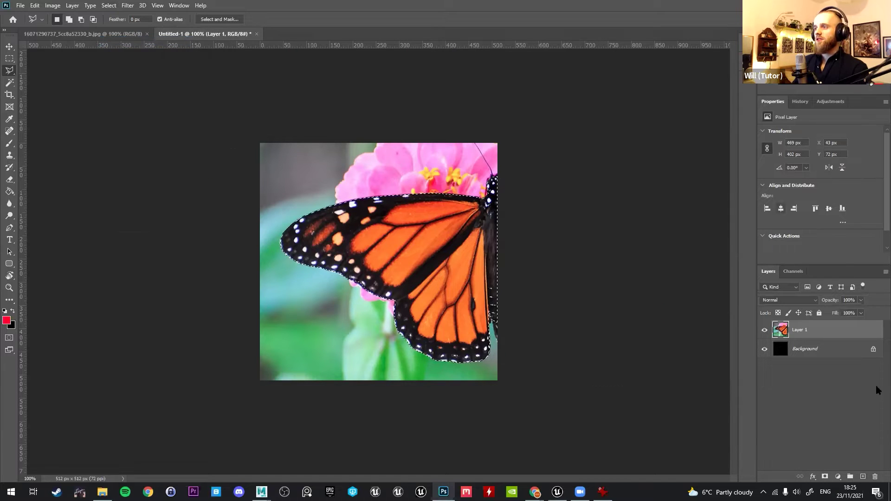
{"action": "left_click", "coordinate": [825, 477]}
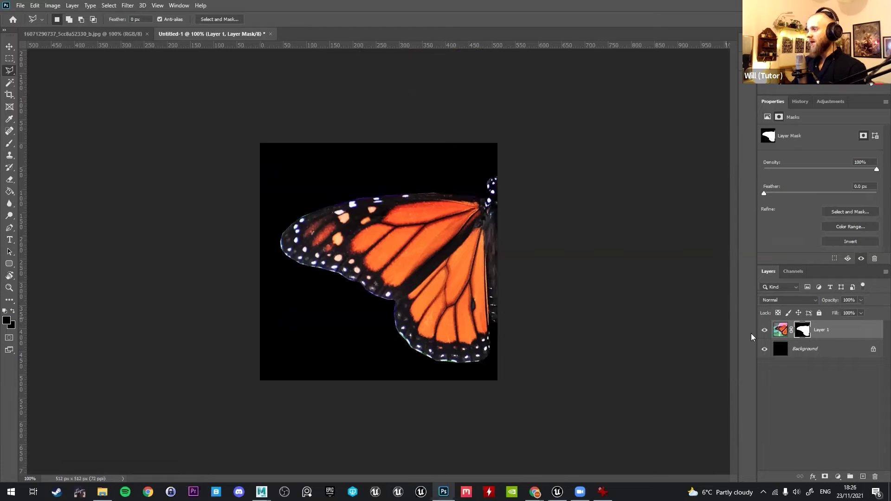
{"action": "left_click", "coordinate": [764, 330]}
{"action": "left_click", "coordinate": [764, 330]}
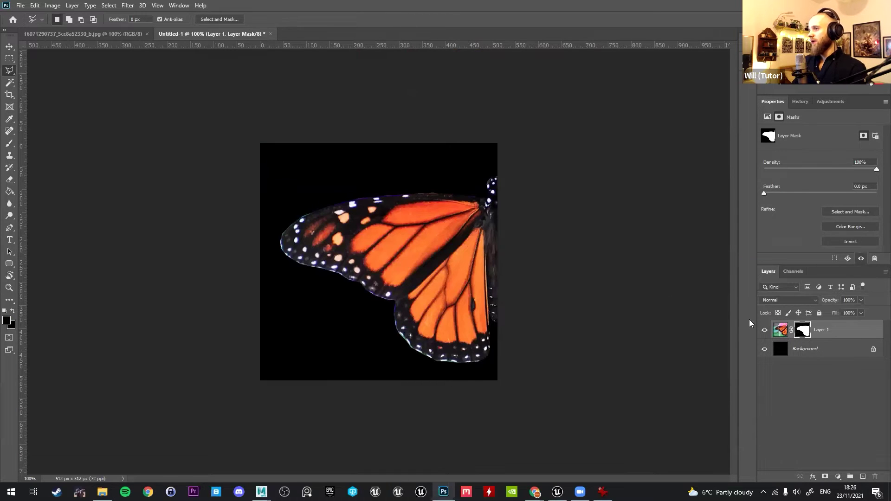
{"action": "key", "text": "ctrl+t"}
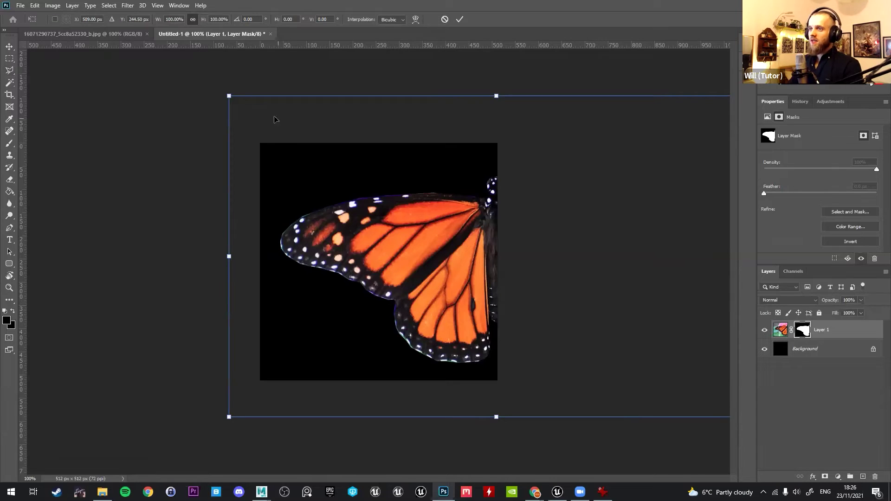
{"action": "left_click_drag", "start_coordinate": [225, 94], "coordinate": [214, 86]}
{"action": "key", "text": "ctrl+z"}
{"action": "left_click", "coordinate": [460, 20]}
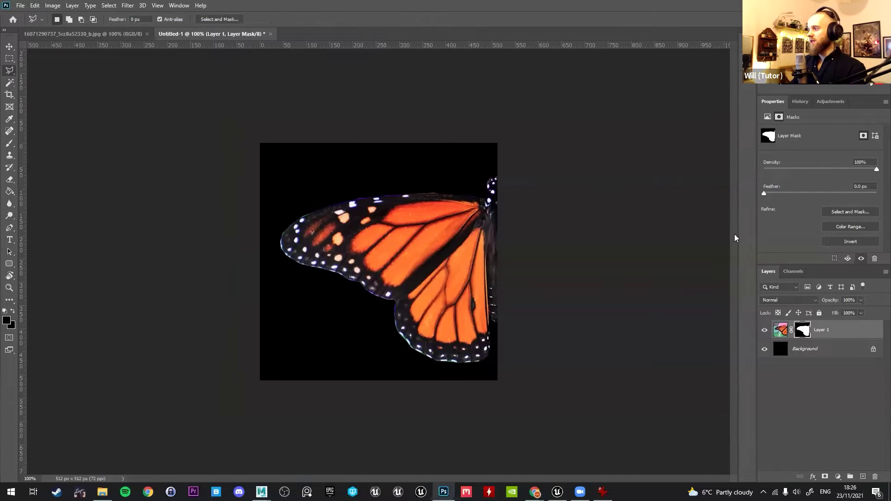
Crop Layer 1's image to the 512 x 512 px canvas bounds, deleting the pixels outside.
{"action": "left_click", "coordinate": [781, 330]}
{"action": "left_click", "coordinate": [10, 94]}
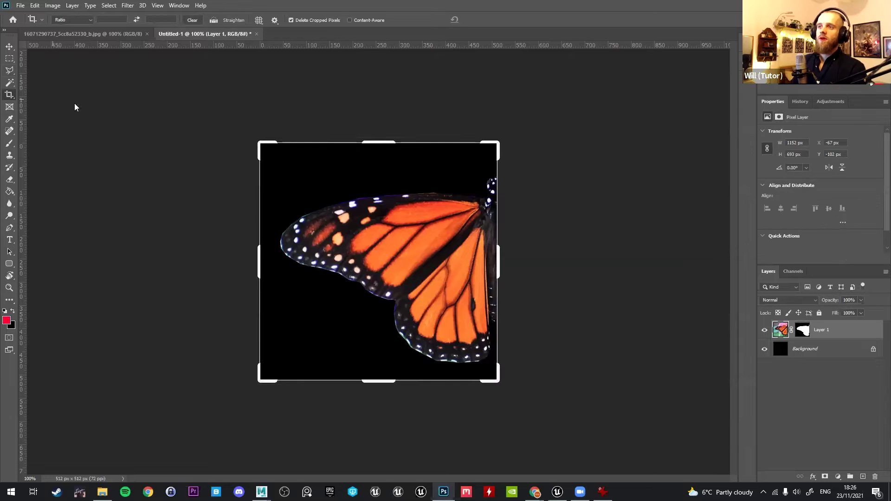
{"action": "left_click", "coordinate": [467, 166]}
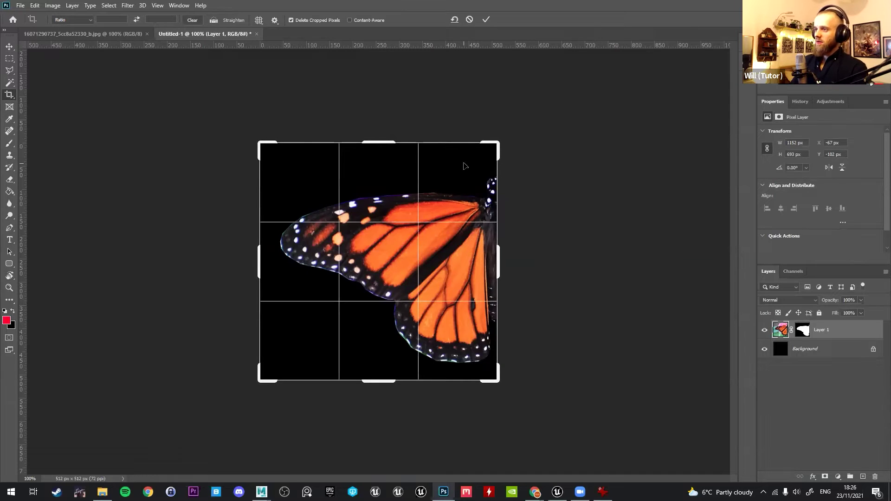
{"action": "left_click", "coordinate": [483, 21]}
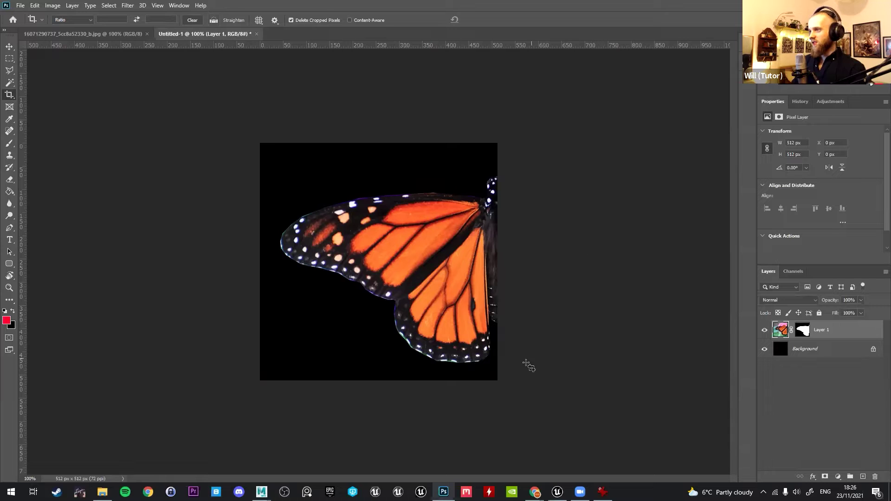
Scale the masked wing layer to about 108%, keeping its body side on the canvas's right edge.
{"action": "key", "text": "ctrl+t"}
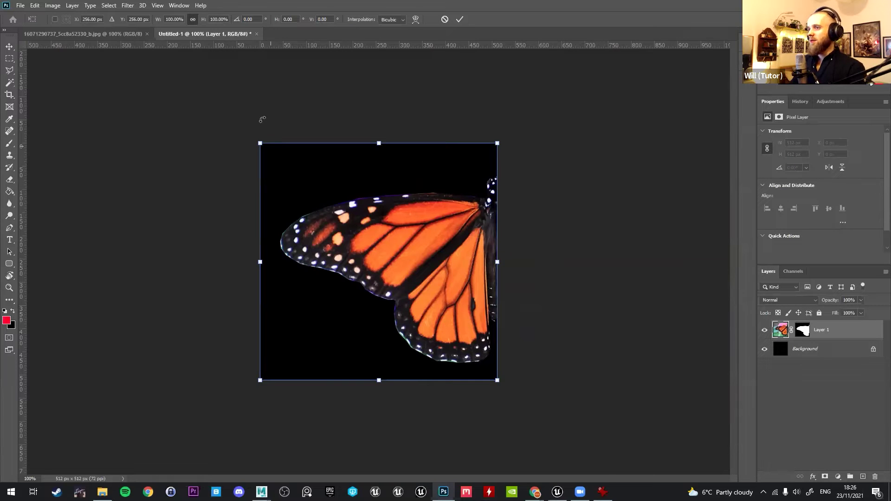
{"action": "left_click_drag", "start_coordinate": [260, 143], "coordinate": [241, 124]}
{"action": "left_click_drag", "start_coordinate": [437, 213], "coordinate": [437, 217]}
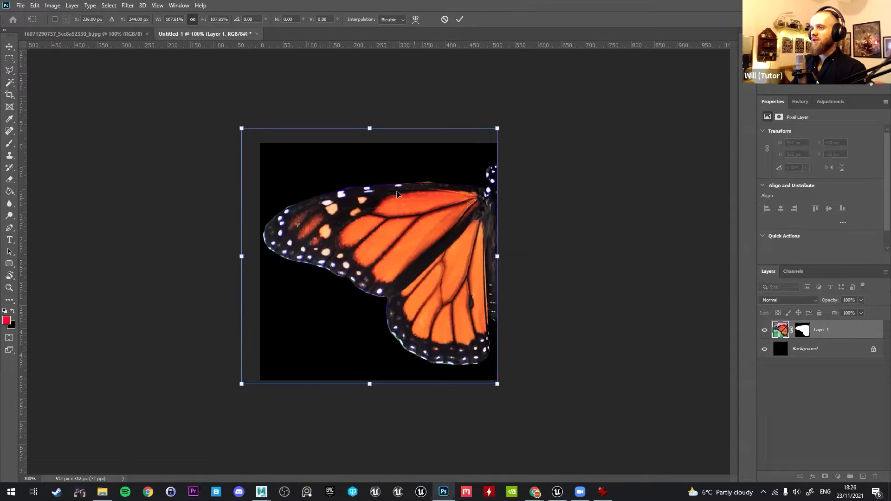
{"action": "left_click_drag", "start_coordinate": [241, 130], "coordinate": [240, 128]}
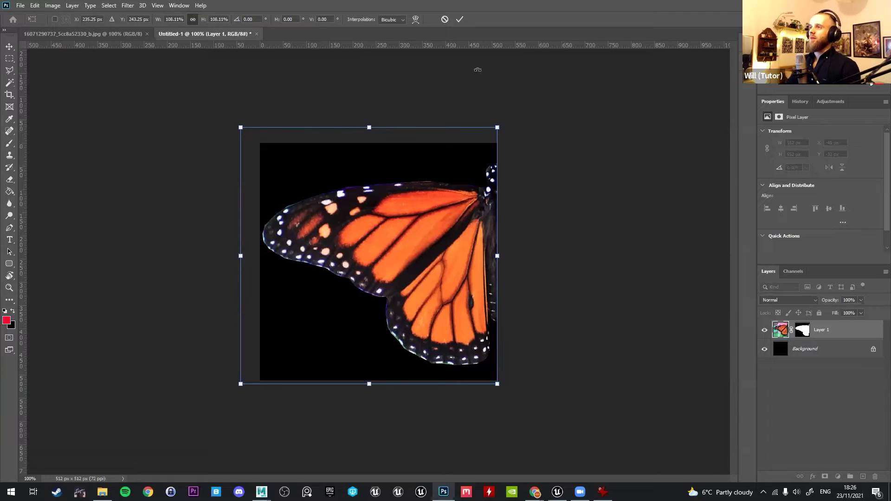
{"action": "key", "text": "Return"}
{"action": "key", "text": "c"}
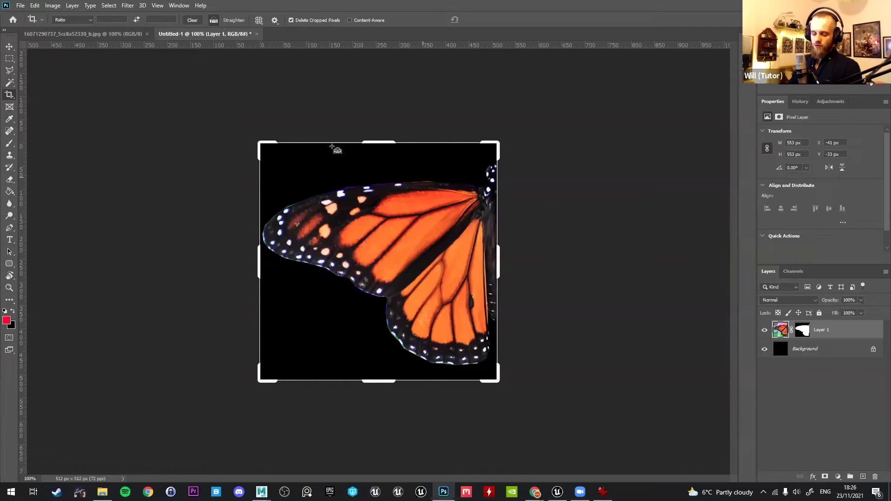
Add a Hue/Saturation adjustment layer above the wing with saturation -100 and select Layer 1's mask.
{"action": "left_click", "coordinate": [9, 46]}
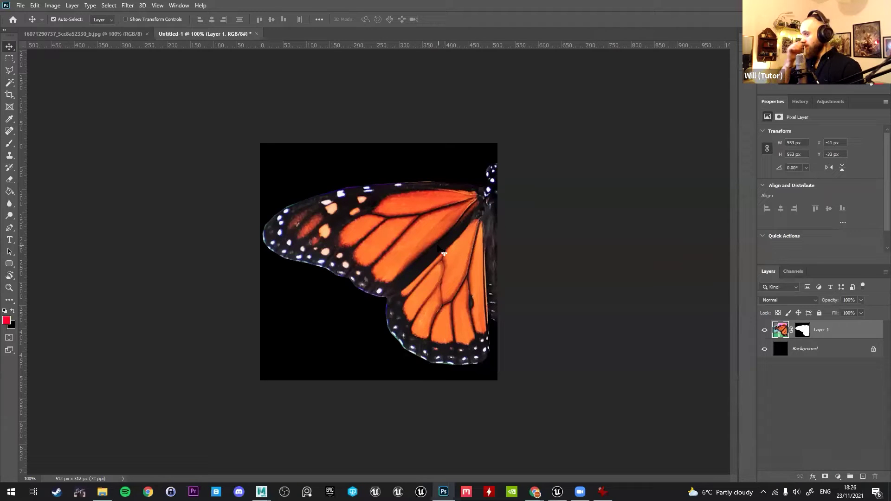
{"action": "left_click", "coordinate": [838, 476]}
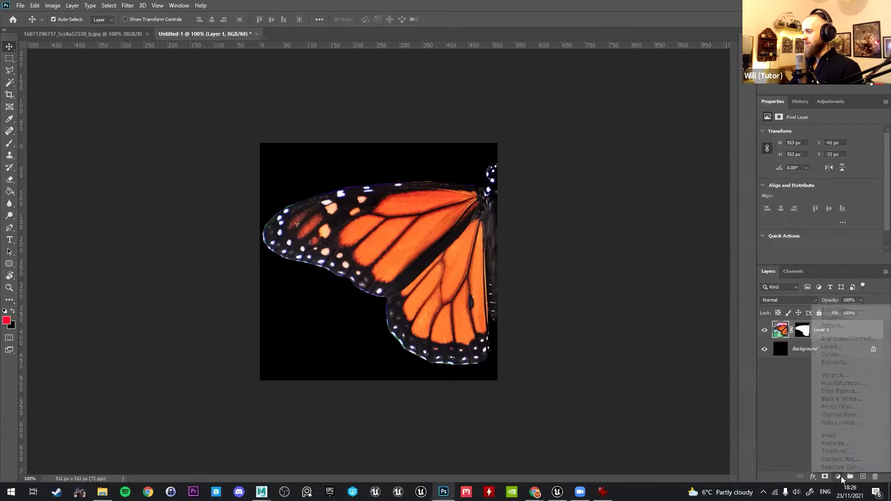
{"action": "left_click", "coordinate": [842, 383]}
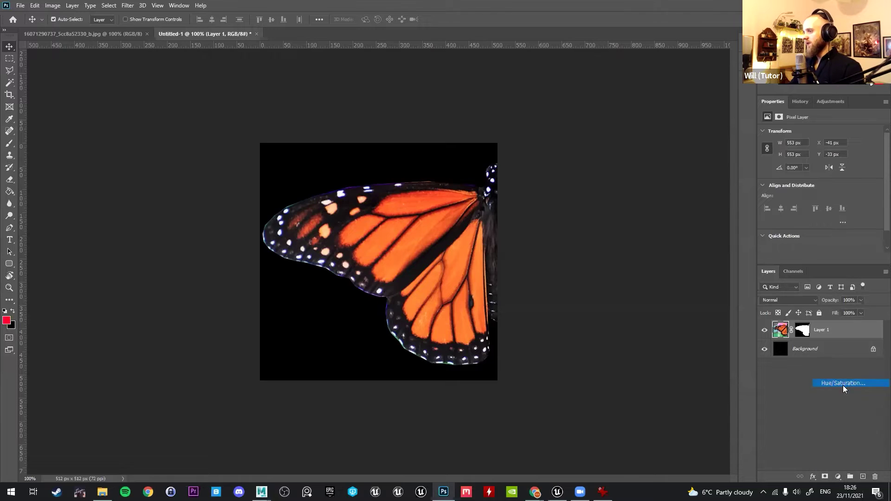
{"action": "left_click_drag", "start_coordinate": [820, 187], "coordinate": [764, 186]}
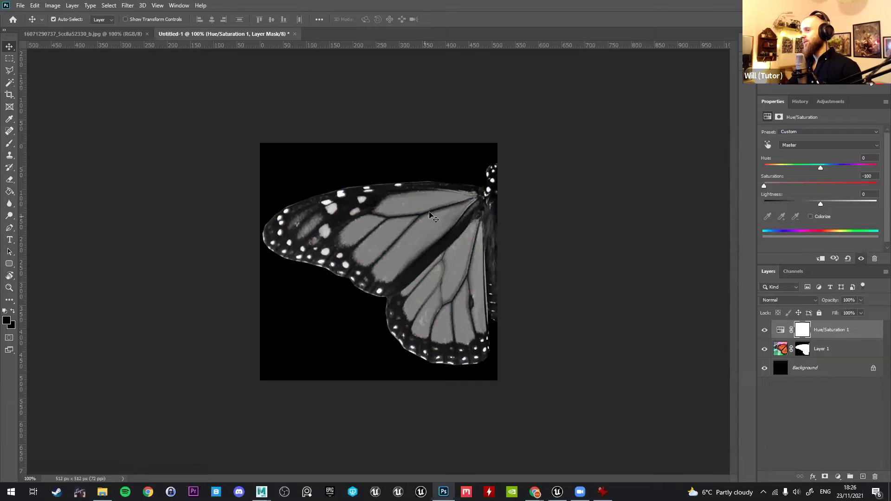
{"action": "left_click", "coordinate": [787, 361], "text": "shift"}
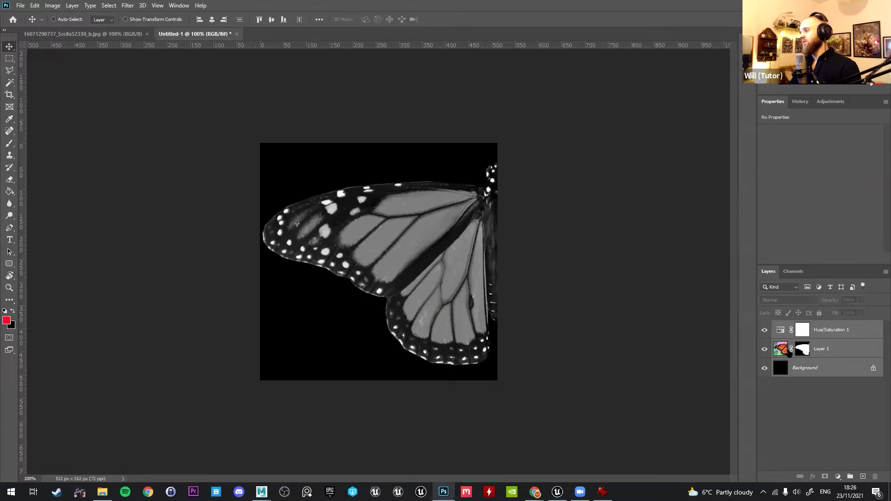
{"action": "left_click", "coordinate": [801, 349]}
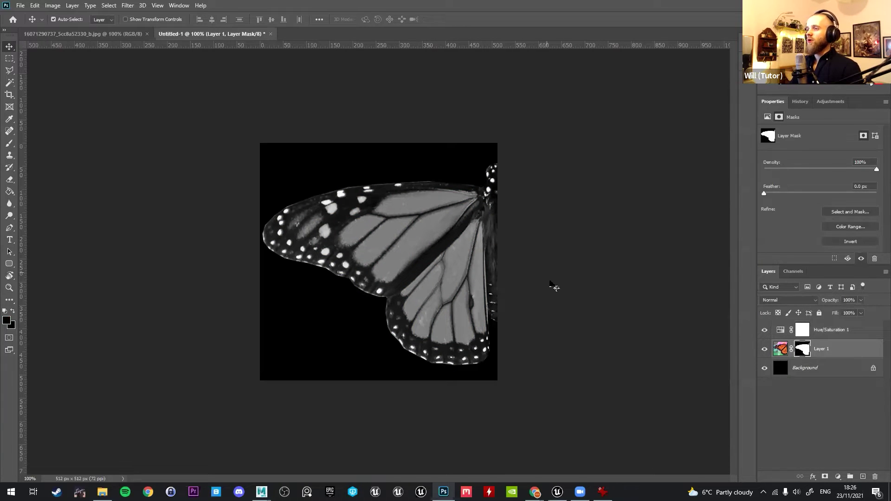
Create a new 512 x 512 px grayscale document with a black background.
{"action": "left_click", "coordinate": [21, 5]}
{"action": "left_click", "coordinate": [28, 16]}
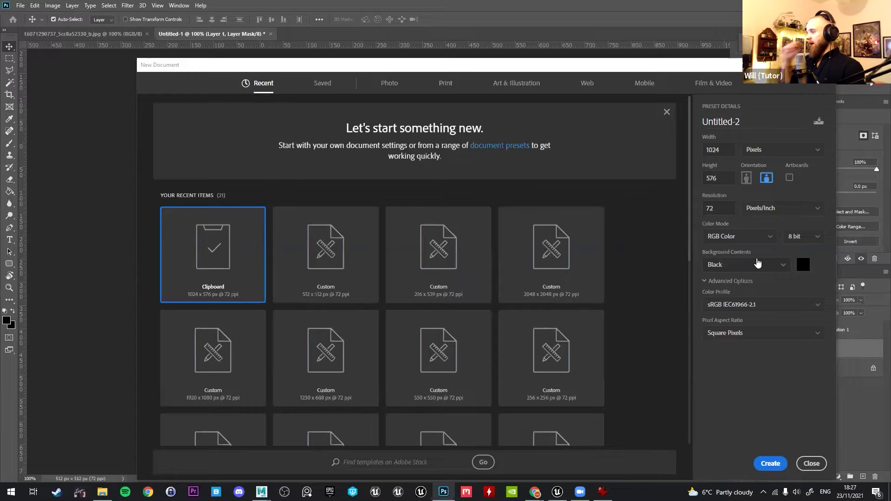
{"action": "left_click", "coordinate": [741, 240]}
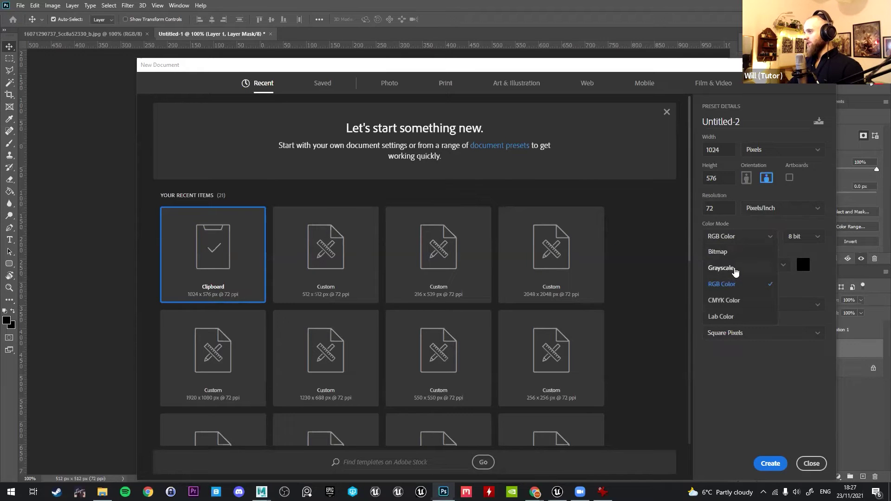
{"action": "left_click", "coordinate": [734, 272]}
{"action": "double_click", "coordinate": [711, 173]}
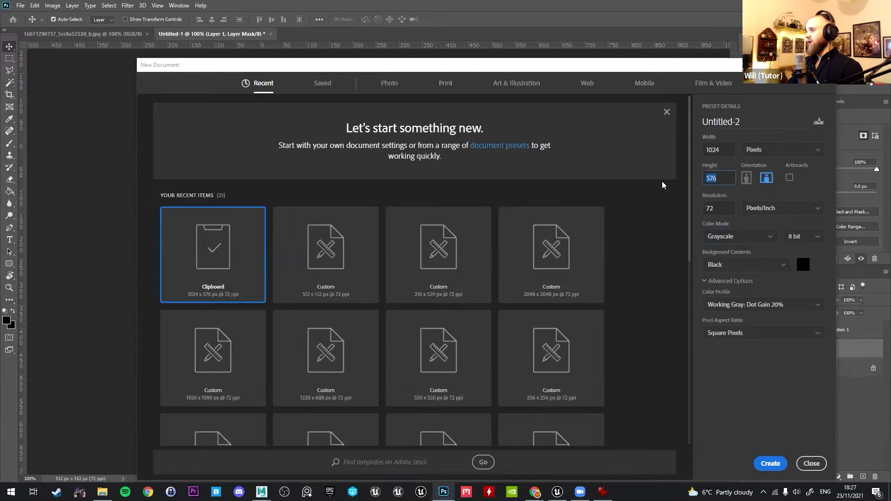
{"action": "type", "text": "1024"}
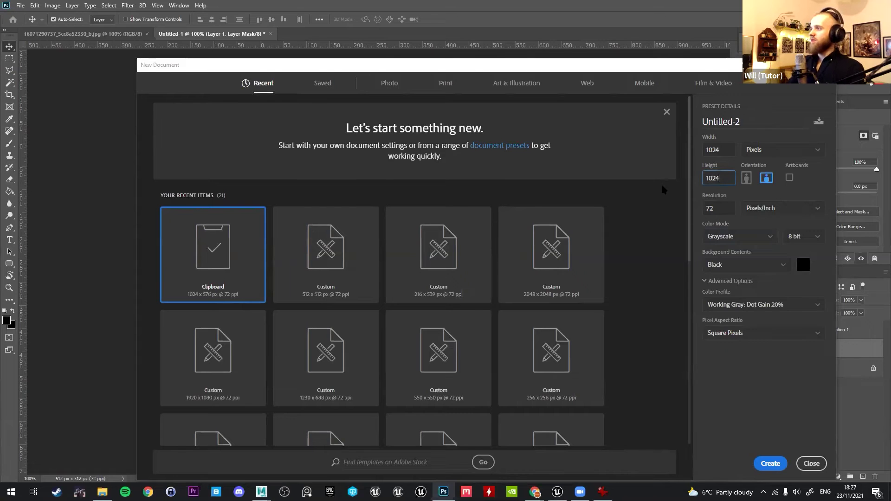
{"action": "double_click", "coordinate": [713, 179]}
{"action": "type", "text": "512"}
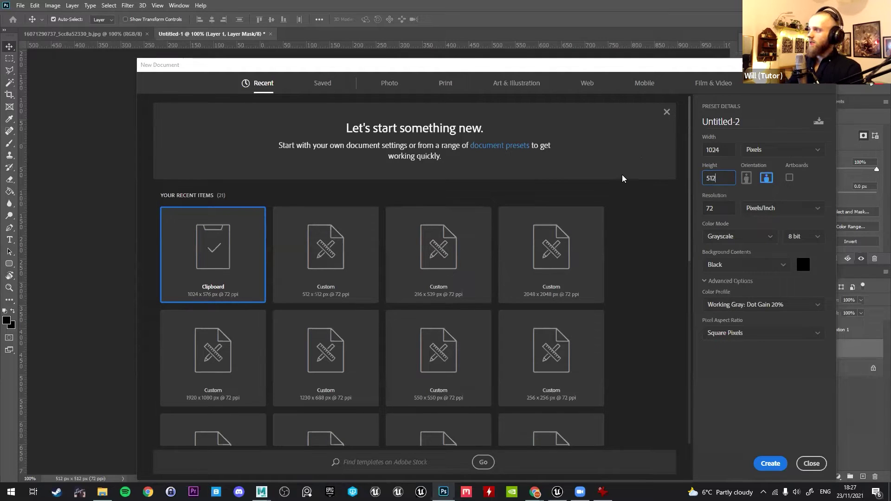
{"action": "double_click", "coordinate": [720, 149]}
{"action": "type", "text": "512"}
{"action": "left_click", "coordinate": [713, 412]}
{"action": "left_click", "coordinate": [770, 464]}
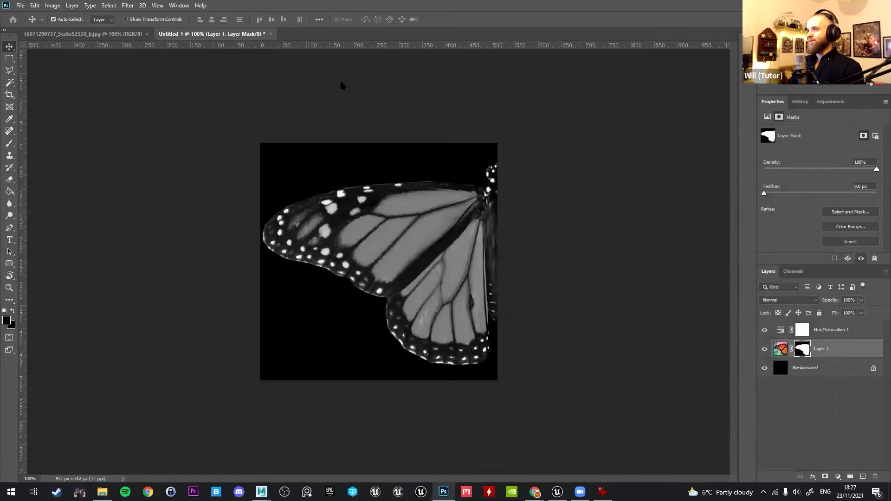
Copy Layer 1's wing mask from Untitled-1 into Untitled-2 and merge it with the background.
{"action": "left_click", "coordinate": [246, 34]}
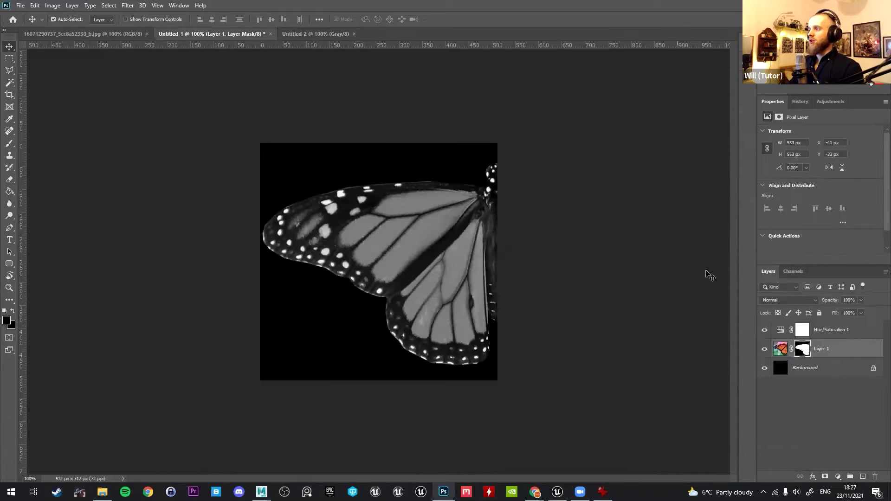
{"action": "left_click", "coordinate": [801, 353], "text": "alt"}
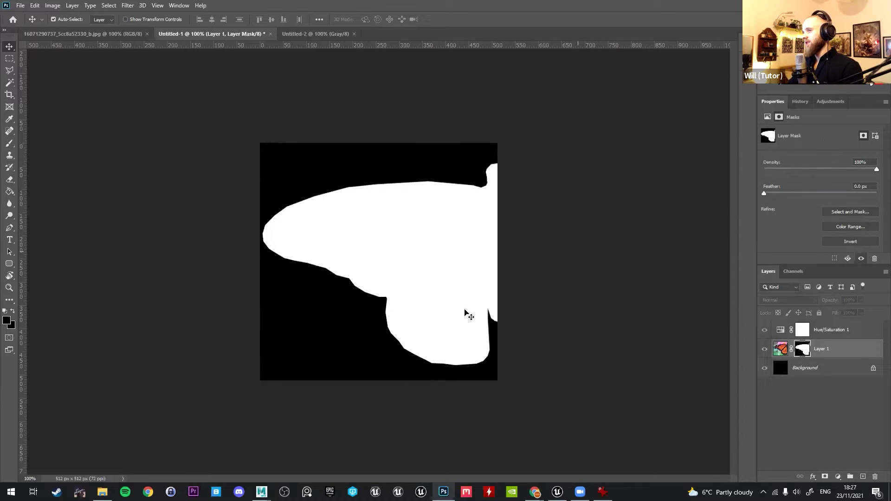
{"action": "key", "text": "ctrl+a"}
{"action": "left_click", "coordinate": [315, 33]}
{"action": "key", "text": "ctrl+v"}
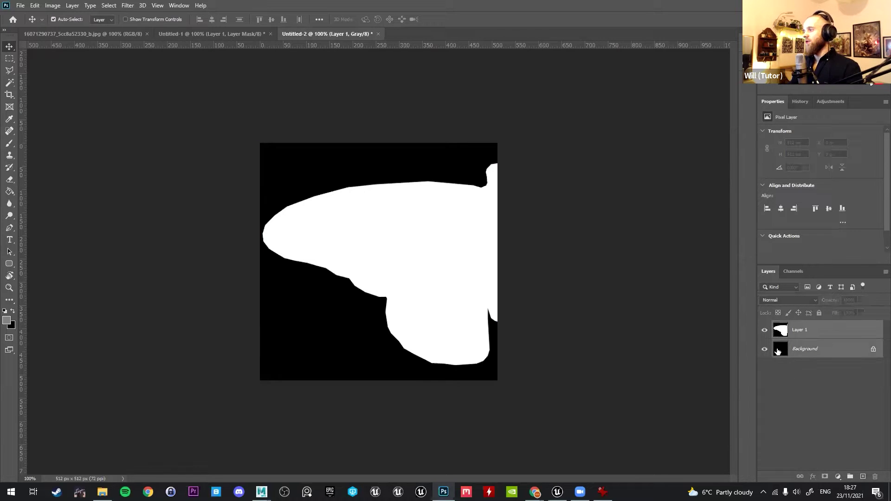
{"action": "key", "text": "ctrl+e"}
Merge Untitled-1's Hue/Saturation adjustment, wing layer and background into one layer and clear the selection.
{"action": "left_click", "coordinate": [223, 36]}
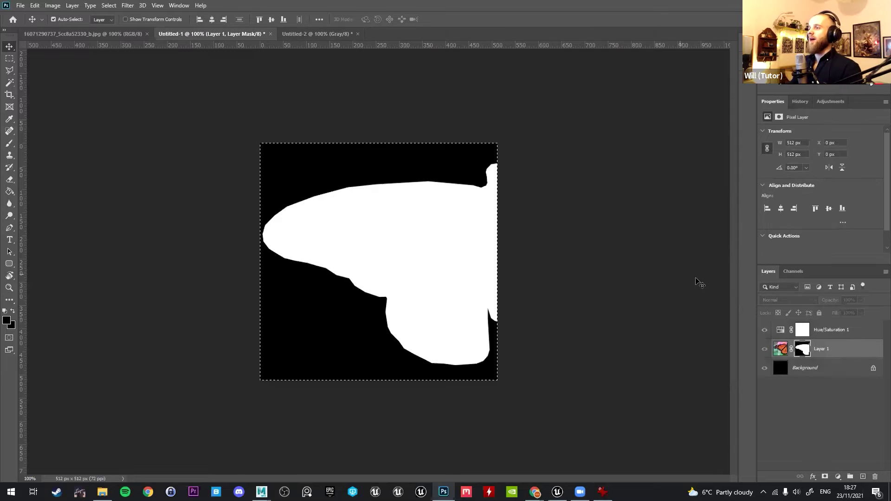
{"action": "left_click", "coordinate": [821, 336]}
{"action": "left_click", "coordinate": [809, 376], "text": "shift"}
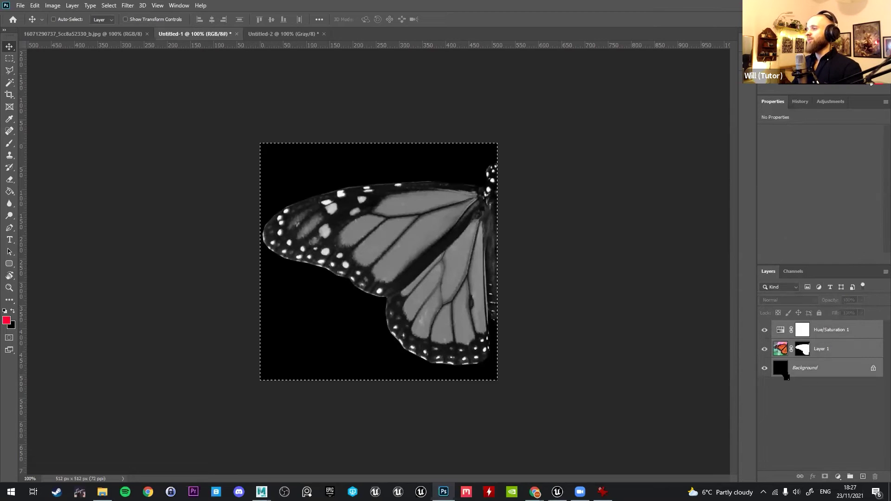
{"action": "key", "text": "ctrl+e"}
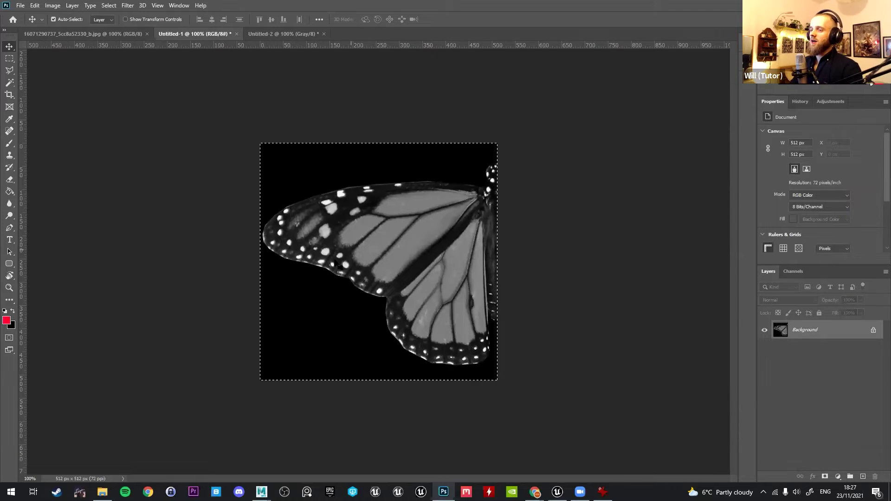
{"action": "key", "text": "ctrl"}
{"action": "key", "text": "ctrl+d"}
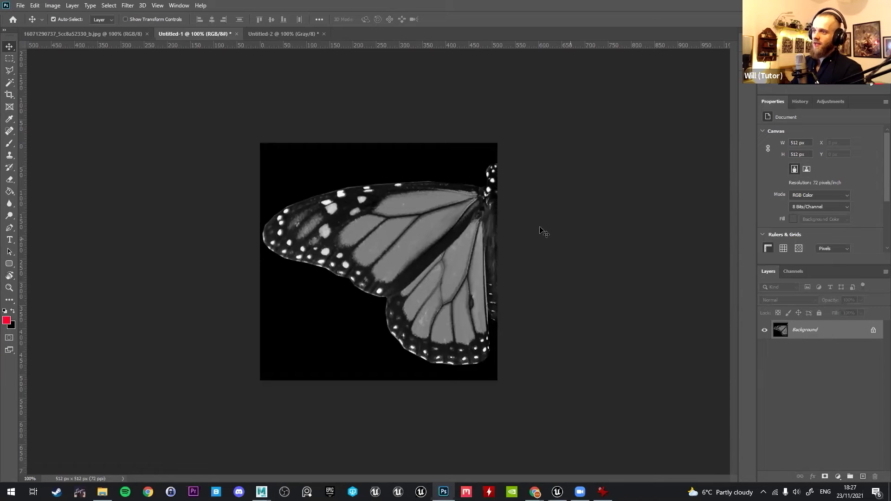
Copy the entire white wing silhouette from Untitled-2 and show the color channels of Untitled-1.
{"action": "left_click", "coordinate": [53, 6]}
{"action": "mouse_move", "coordinate": [65, 18]}
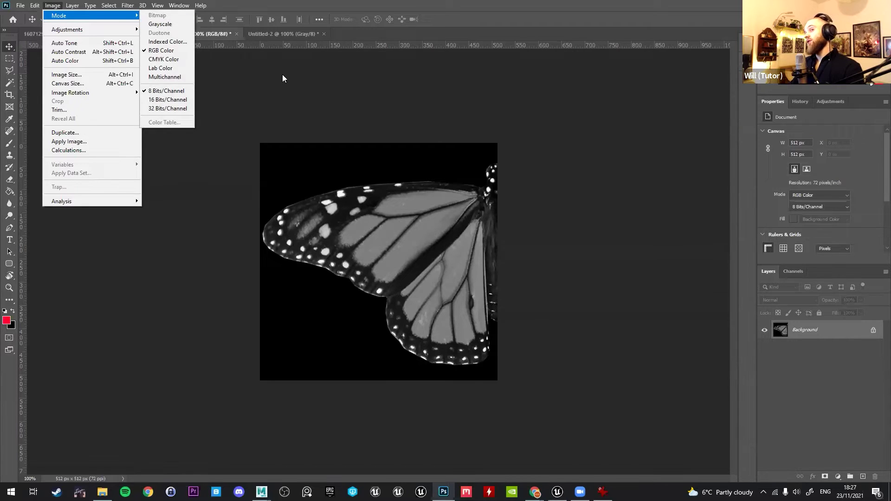
{"action": "left_click", "coordinate": [344, 87]}
{"action": "left_click", "coordinate": [792, 271]}
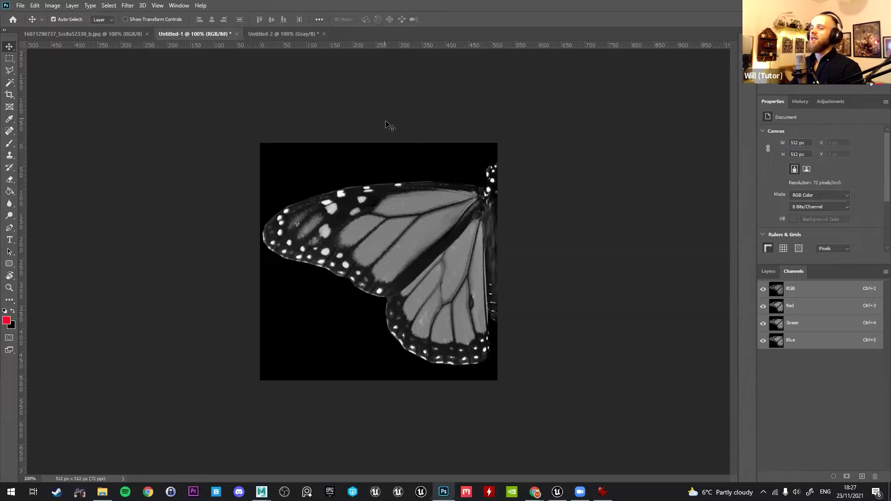
{"action": "left_click", "coordinate": [269, 35]}
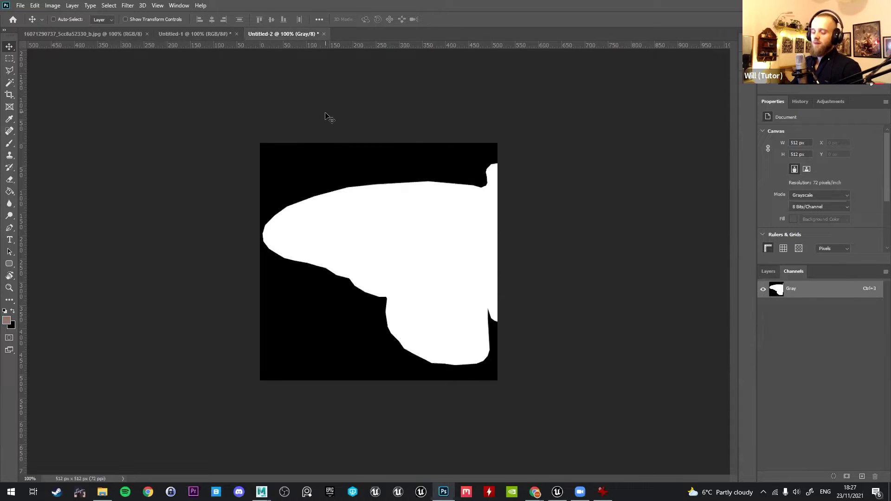
{"action": "key", "text": "ctrl+a"}
{"action": "left_click", "coordinate": [197, 32]}
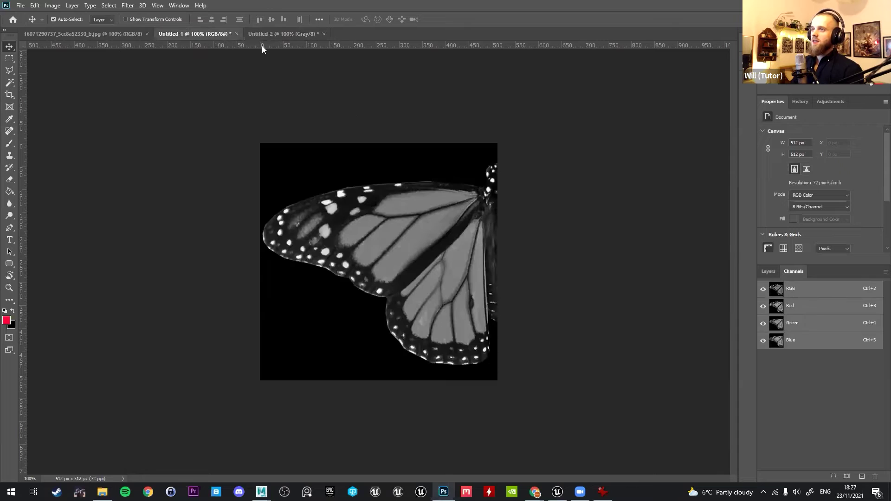
{"action": "left_click", "coordinate": [769, 272]}
{"action": "left_click", "coordinate": [792, 272]}
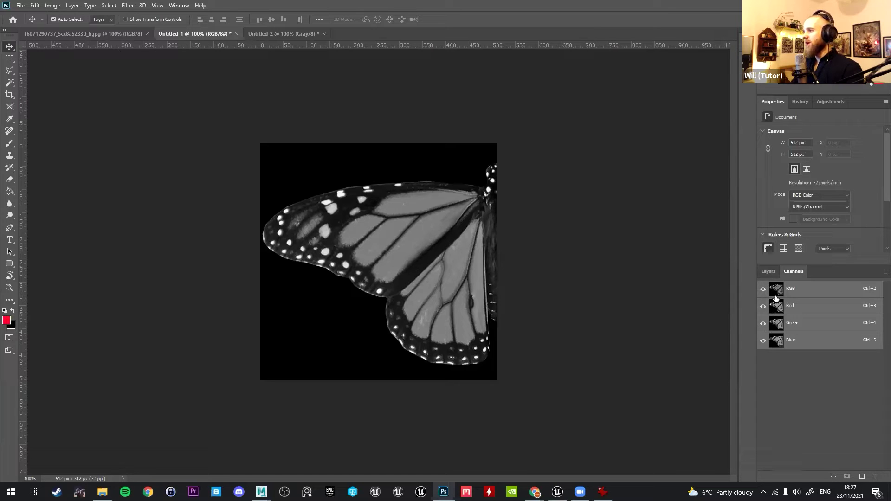
Paste the copied silhouette into Untitled-1's Green channel and check the Red, Green and Blue channels individually.
{"action": "left_click", "coordinate": [780, 308]}
{"action": "left_click", "coordinate": [781, 326]}
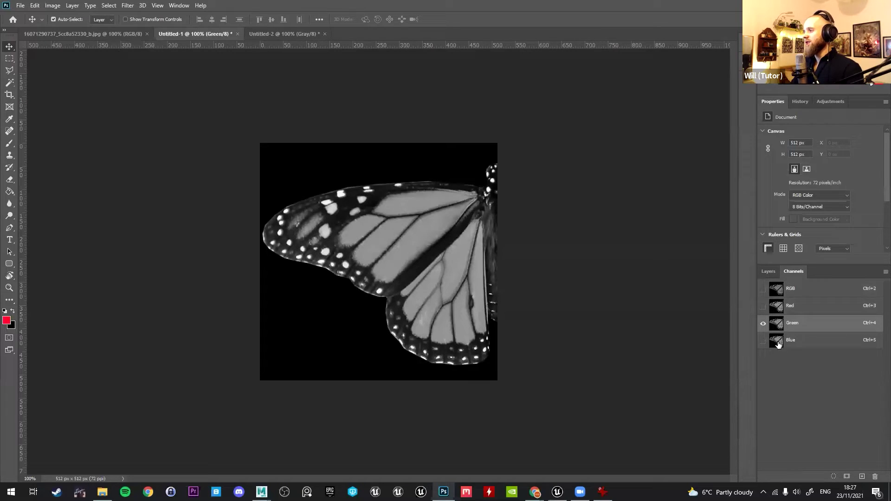
{"action": "left_click", "coordinate": [763, 289]}
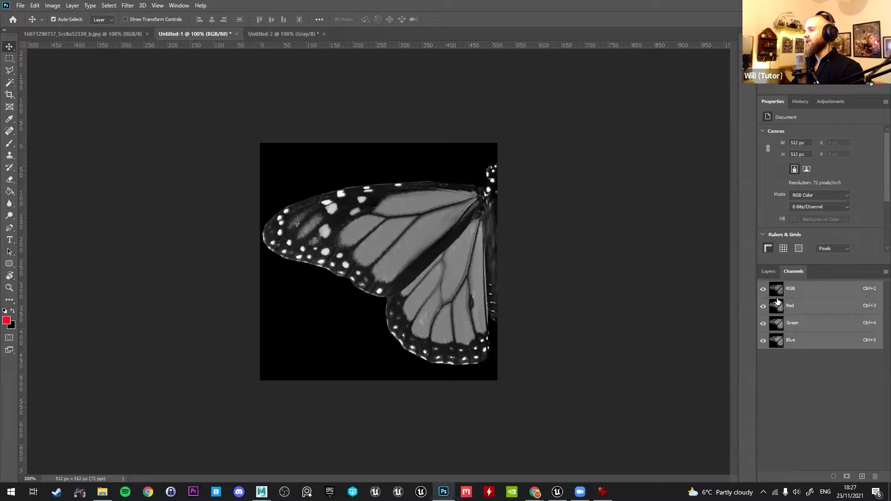
{"action": "left_click", "coordinate": [775, 325]}
{"action": "left_click", "coordinate": [288, 34]}
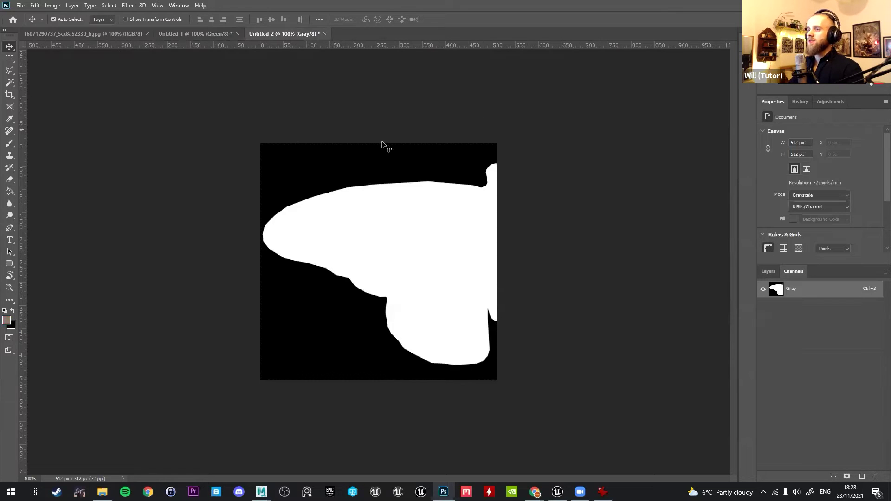
{"action": "left_click", "coordinate": [199, 34]}
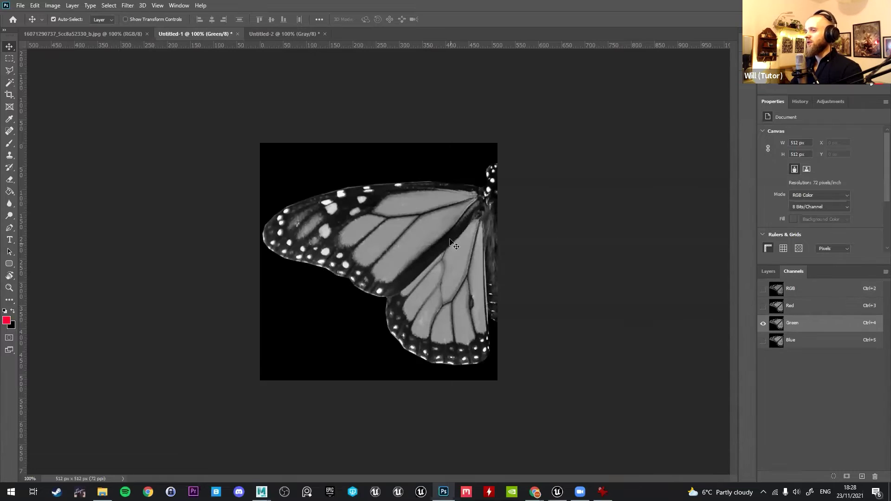
{"action": "key", "text": "ctrl+v"}
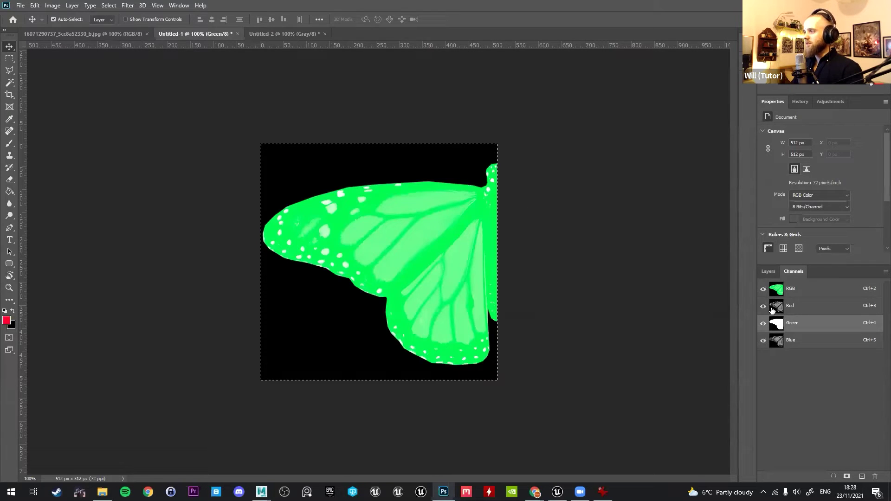
{"action": "left_click", "coordinate": [778, 307]}
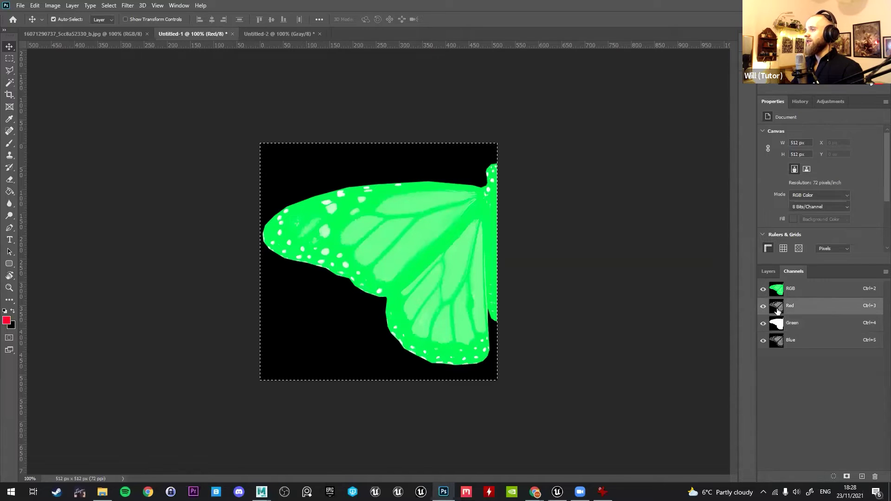
{"action": "left_click", "coordinate": [765, 307]}
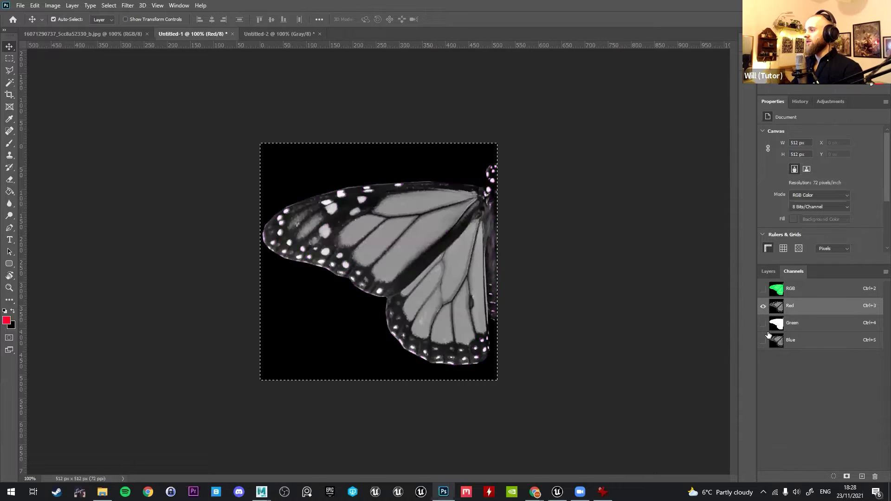
{"action": "left_click", "coordinate": [777, 327]}
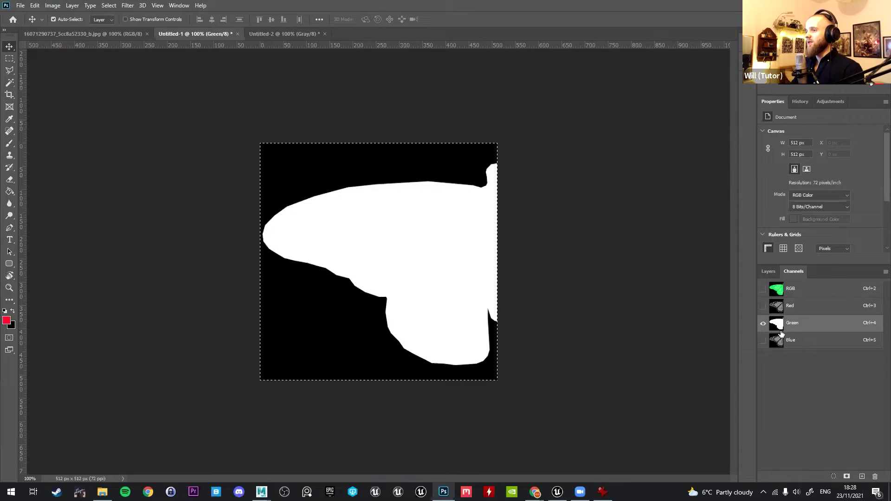
{"action": "left_click", "coordinate": [774, 344]}
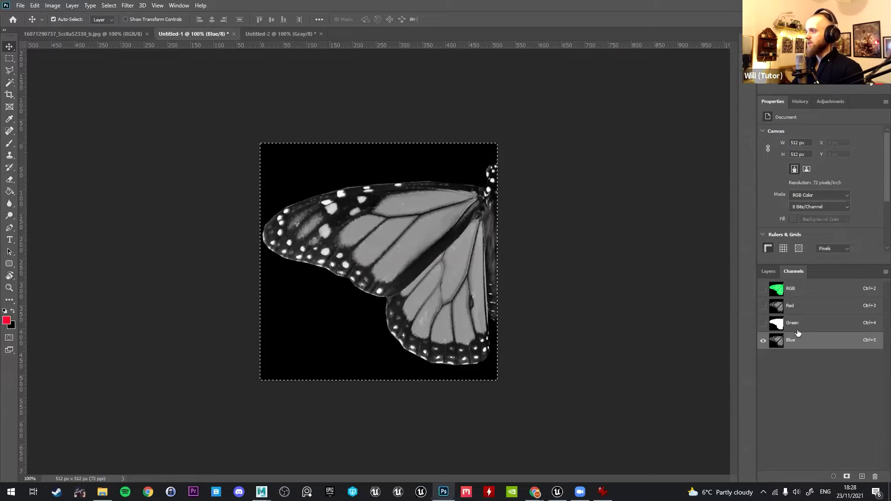
Create another 512 x 512 px grayscale document with a black background for a gradient.
{"action": "left_click", "coordinate": [293, 33]}
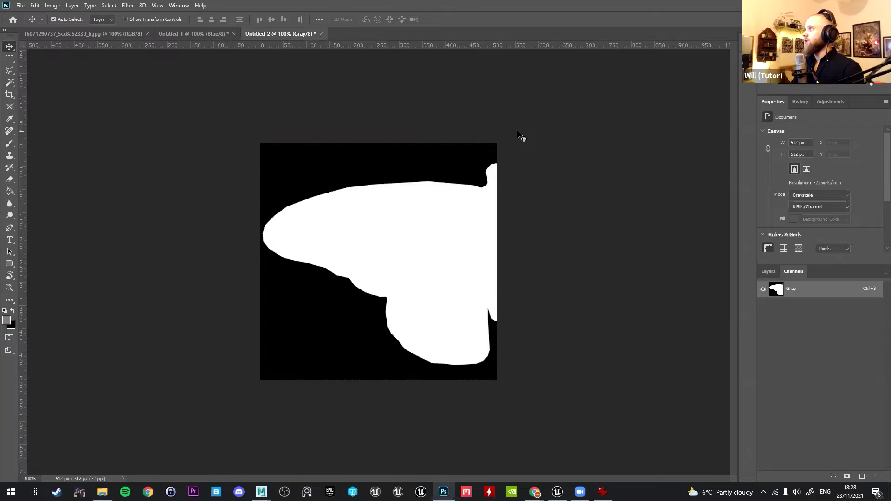
{"action": "left_click", "coordinate": [20, 5]}
{"action": "left_click", "coordinate": [30, 15]}
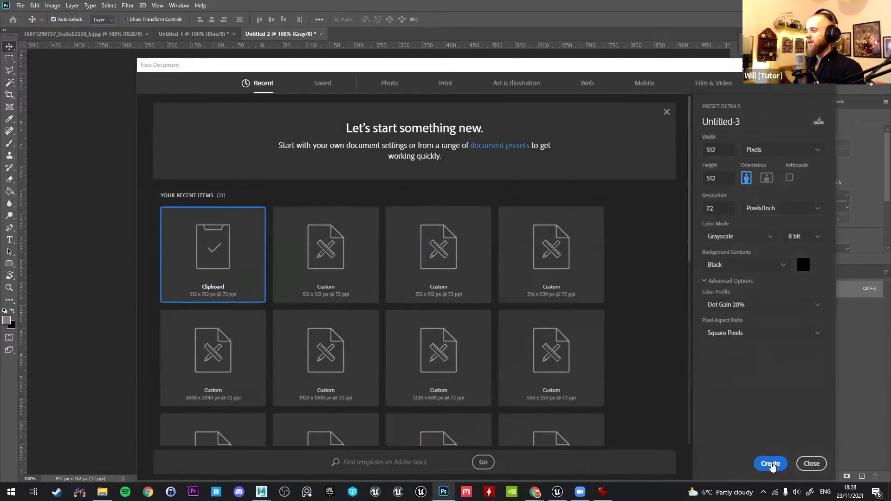
{"action": "left_click", "coordinate": [770, 464]}
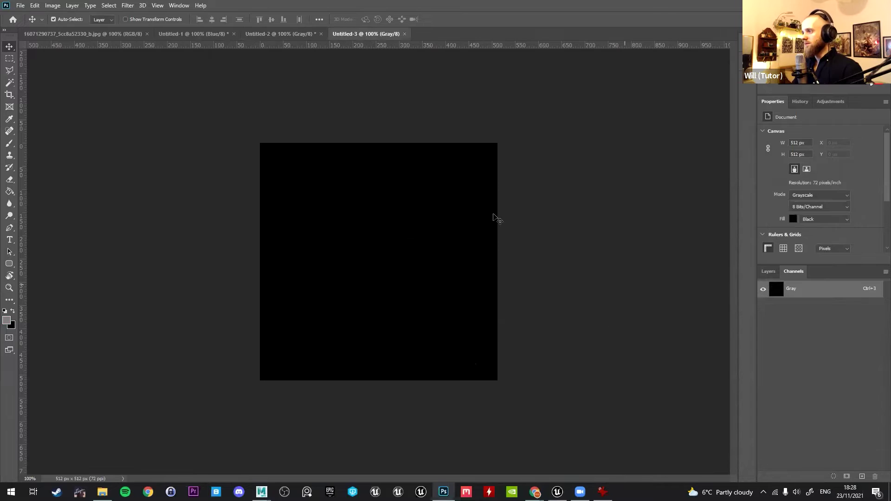
Add a gradient fill layer above the black background using the Basics preset Black, White.
{"action": "left_click", "coordinate": [769, 272]}
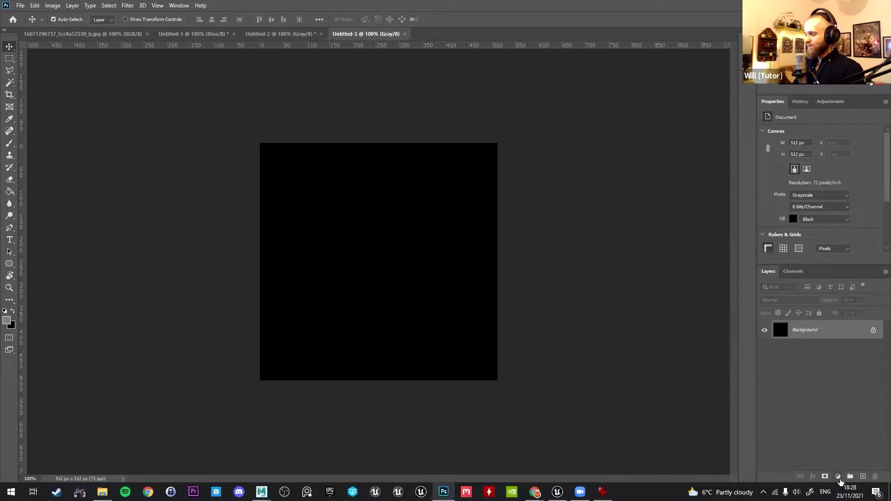
{"action": "left_click", "coordinate": [838, 477]}
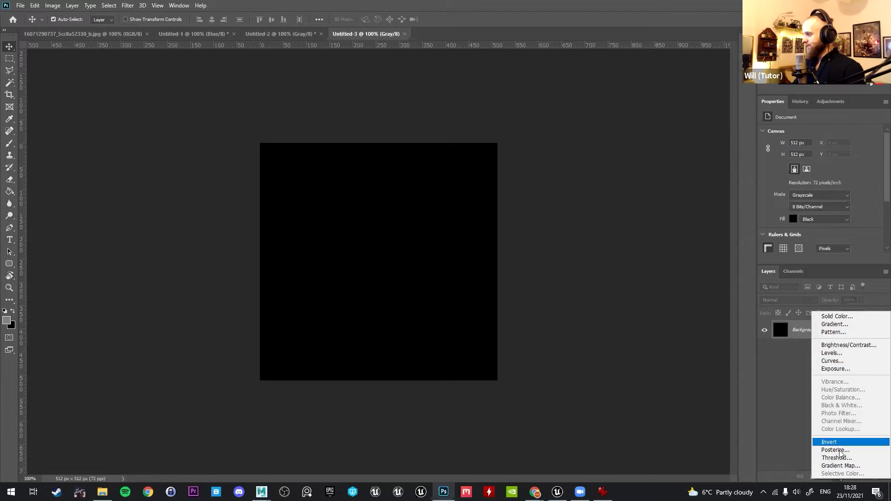
{"action": "left_click", "coordinate": [834, 324]}
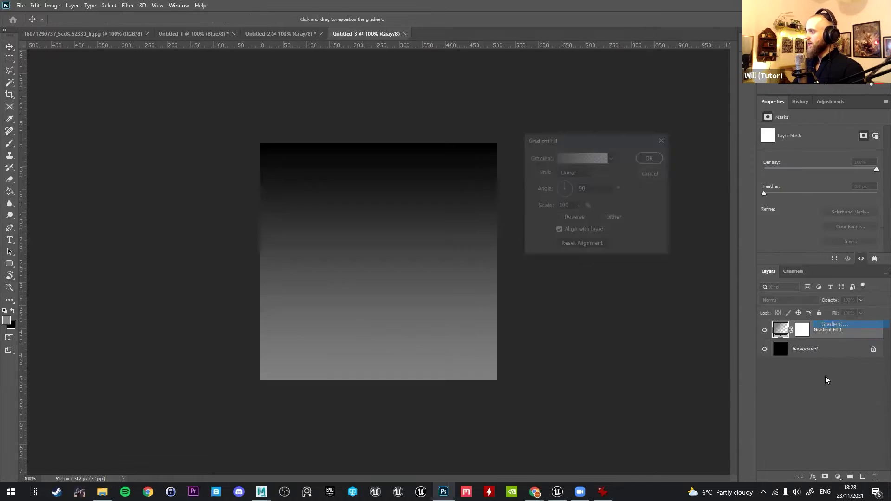
{"action": "left_click", "coordinate": [579, 159]}
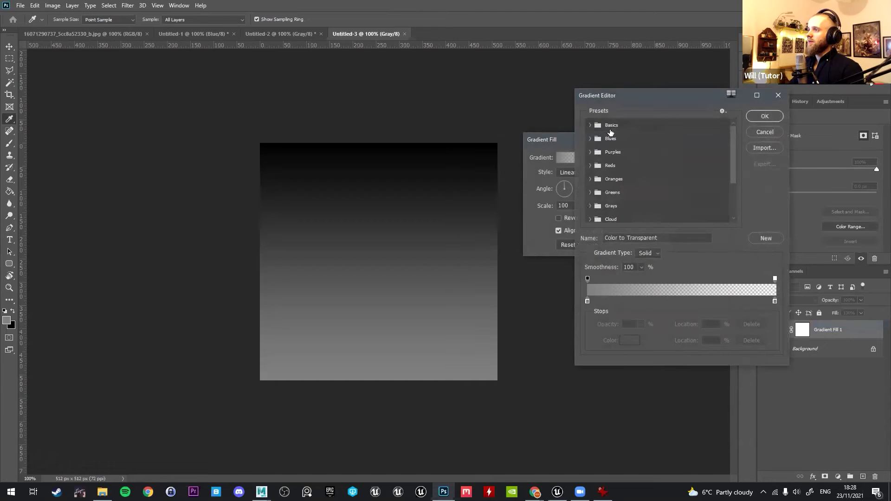
{"action": "left_click", "coordinate": [631, 140]}
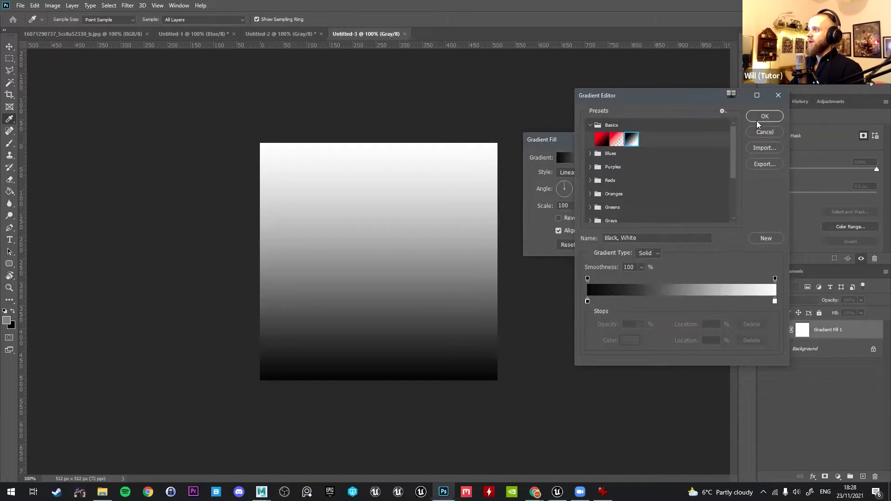
{"action": "left_click", "coordinate": [761, 118]}
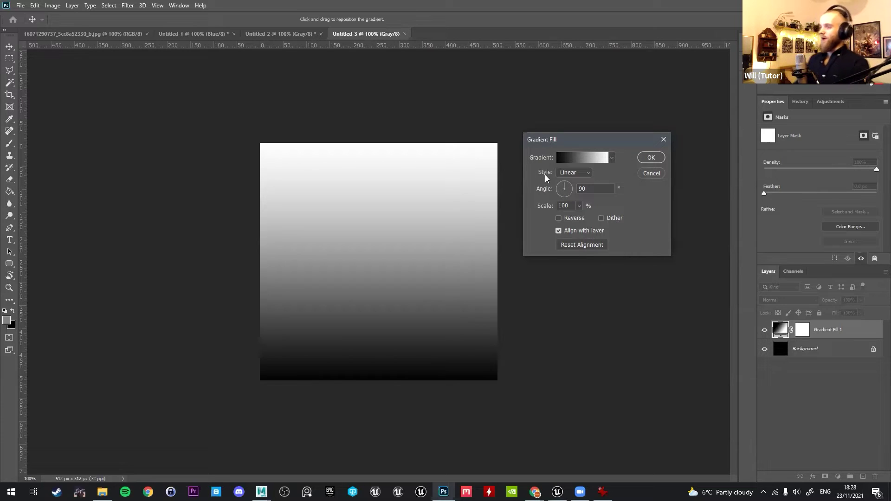
Try the linear gradient at 180 degrees and set its final angle to 0 degrees.
{"action": "left_click_drag", "start_coordinate": [566, 190], "coordinate": [557, 188]}
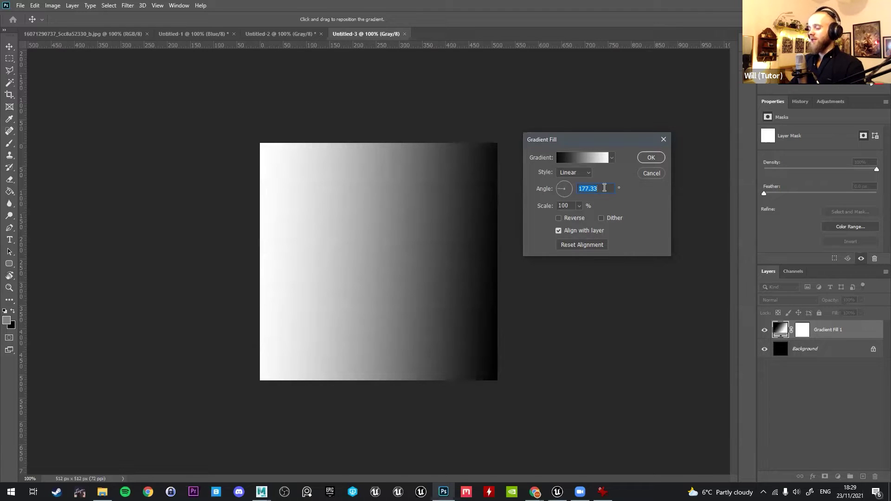
{"action": "type", "text": "10"}
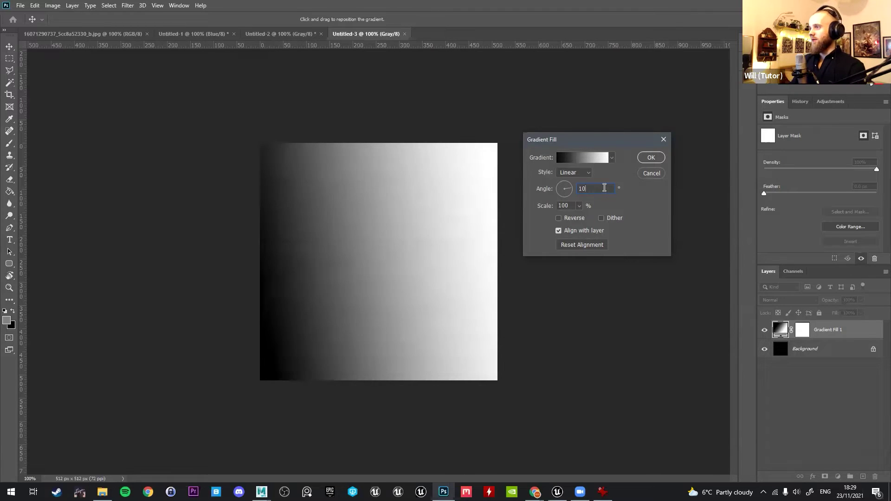
{"action": "type", "text": "0"}
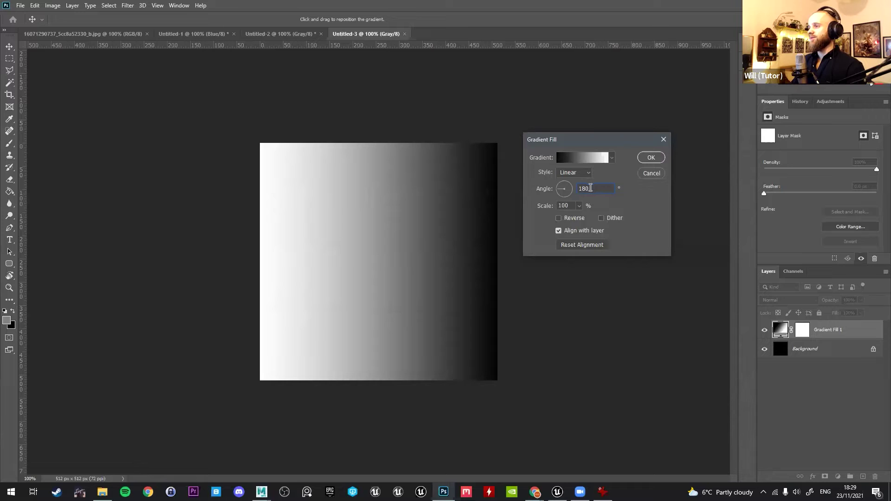
{"action": "double_click", "coordinate": [603, 188]}
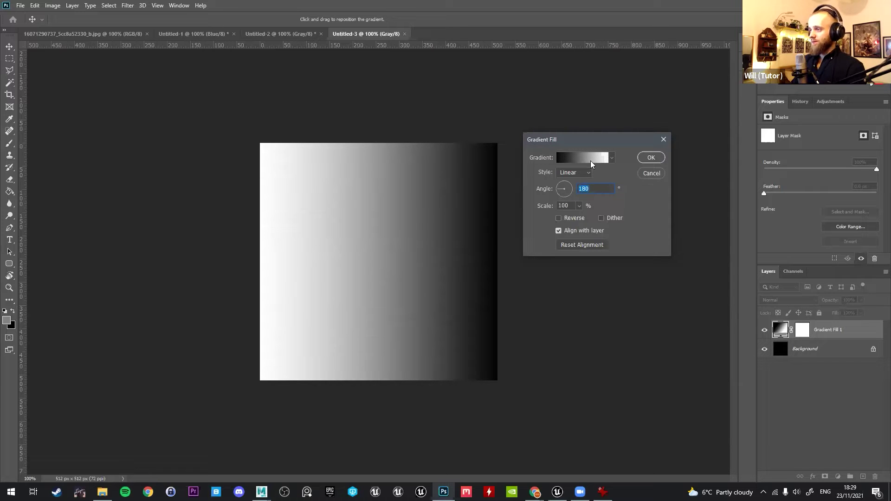
{"action": "type", "text": "0"}
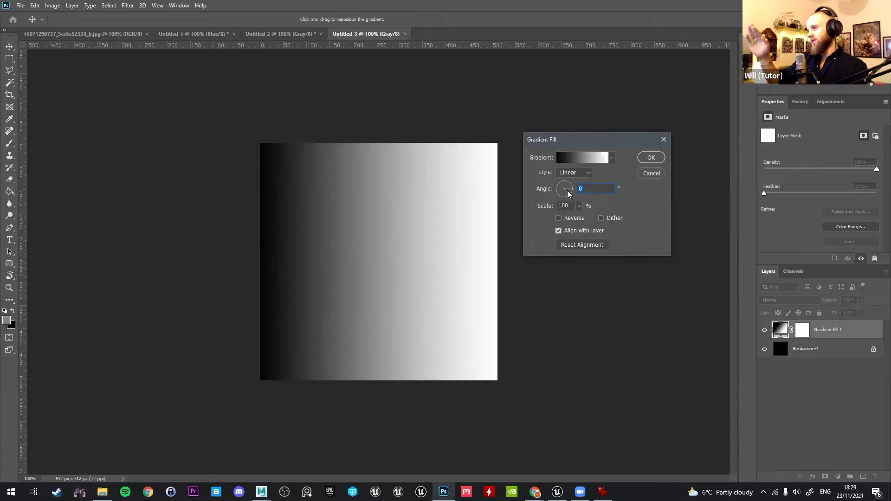
Move the gradient's black color stop to the middle at location 50%.
{"action": "left_click", "coordinate": [576, 156]}
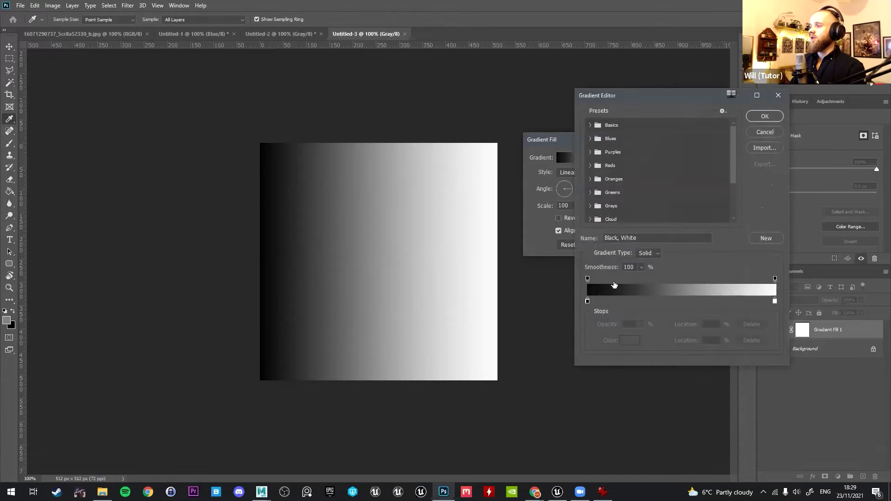
{"action": "left_click_drag", "start_coordinate": [587, 304], "coordinate": [680, 303]}
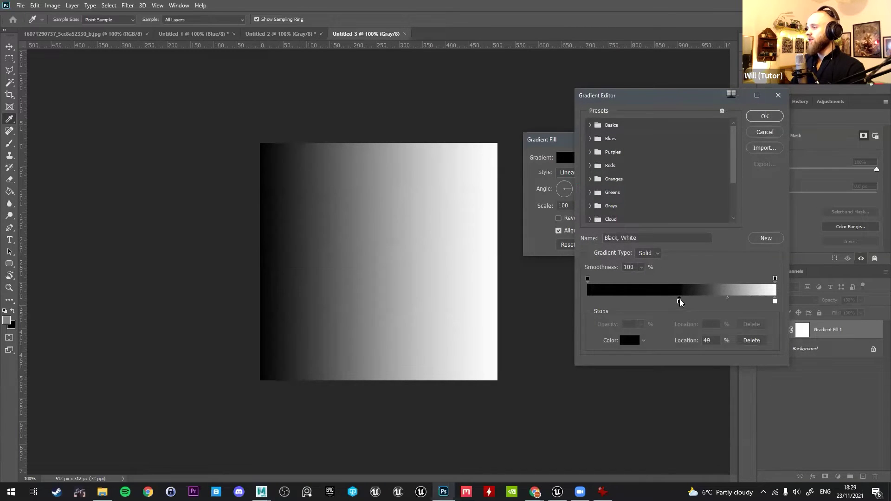
{"action": "type", "text": "50"}
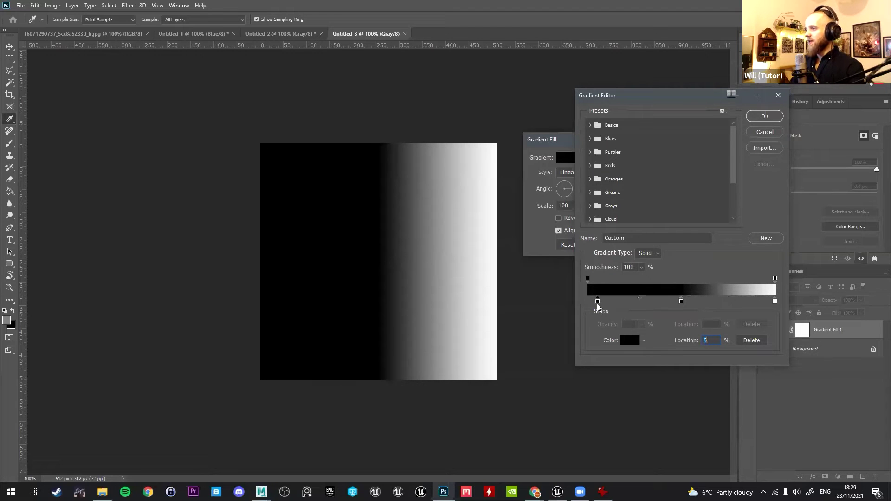
Add a white (ffffff) color stop at location 0% and apply the white-black-white gradient fill.
{"action": "left_click", "coordinate": [587, 303]}
{"action": "double_click", "coordinate": [587, 302]}
{"action": "left_click_drag", "start_coordinate": [437, 283], "coordinate": [369, 215]}
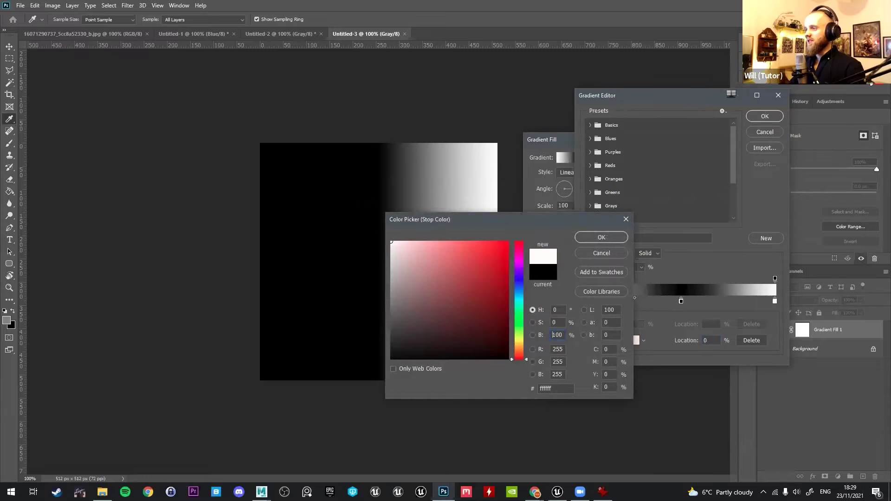
{"action": "left_click", "coordinate": [598, 237]}
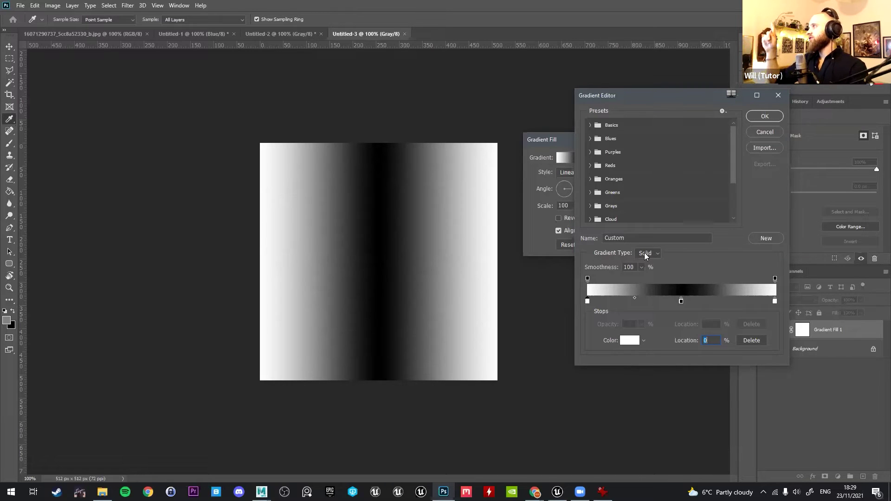
{"action": "left_click", "coordinate": [764, 116]}
{"action": "left_click", "coordinate": [650, 155]}
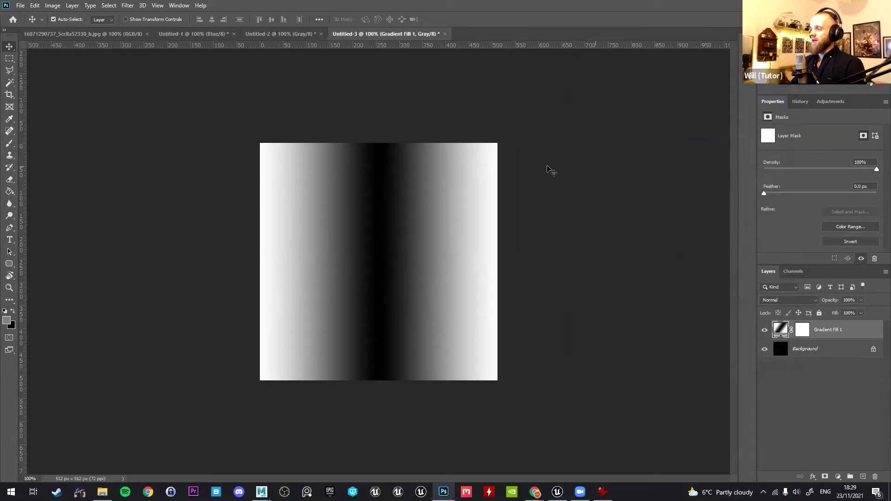
Merge the gradient fill layer with the background and copy the entire canvas of Untitled-3.
{"action": "left_click", "coordinate": [807, 350], "text": "shift"}
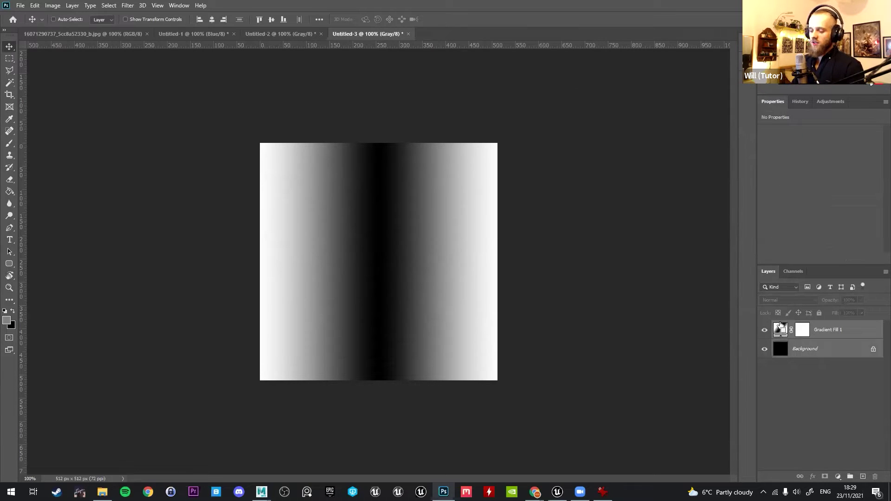
{"action": "key", "text": "ctrl+e"}
{"action": "key", "text": "ctrl+a"}
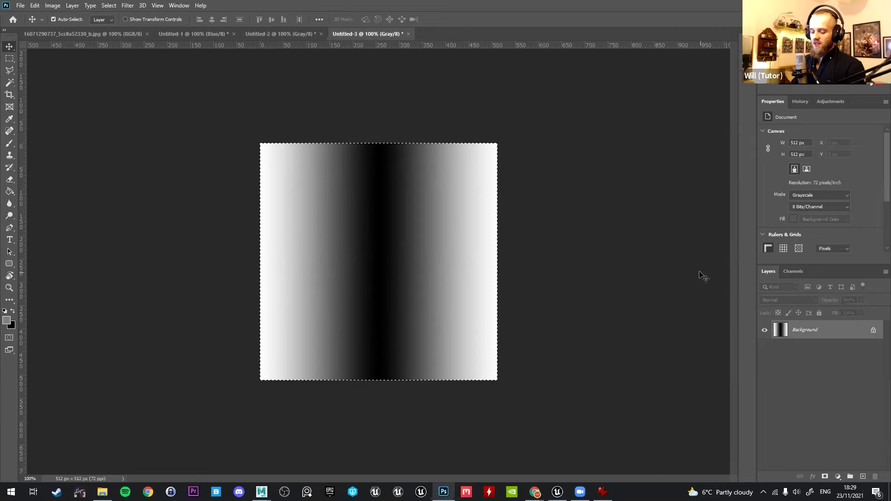
Paste the copied gradient into the Blue channel of Untitled-1.
{"action": "left_click", "coordinate": [274, 33]}
{"action": "left_click", "coordinate": [216, 36]}
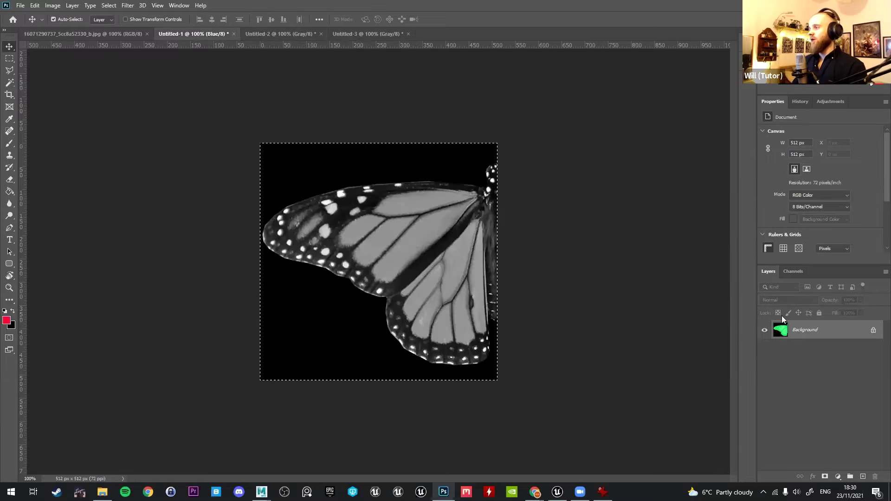
{"action": "left_click", "coordinate": [792, 272]}
{"action": "key", "text": "ctrl+v"}
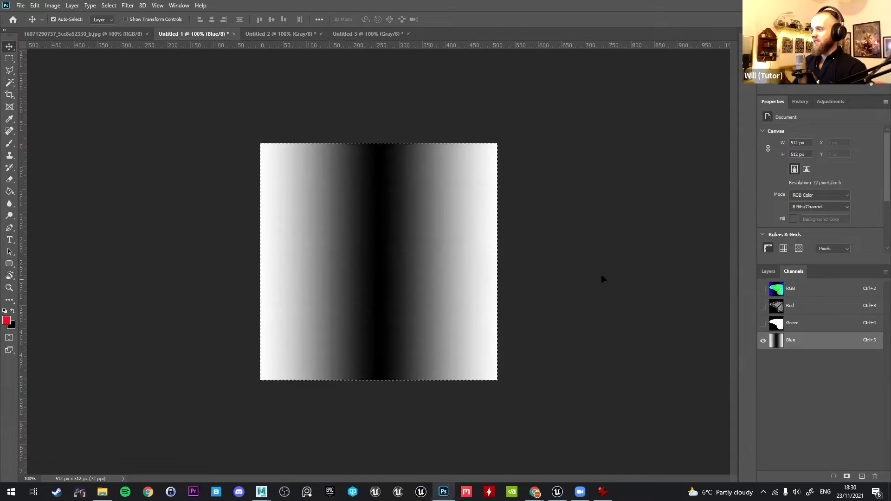
Show all channels of Untitled-1 together and select the RGB composite for editing.
{"action": "left_click", "coordinate": [763, 289]}
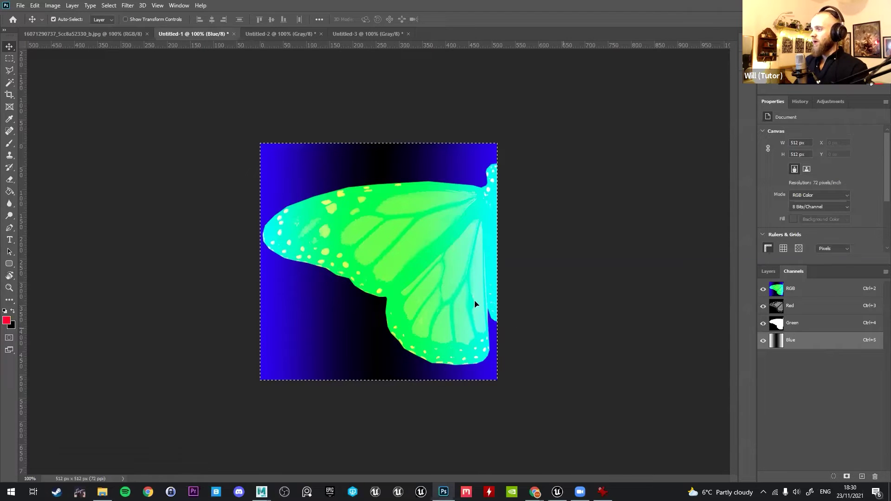
{"action": "left_click", "coordinate": [777, 310]}
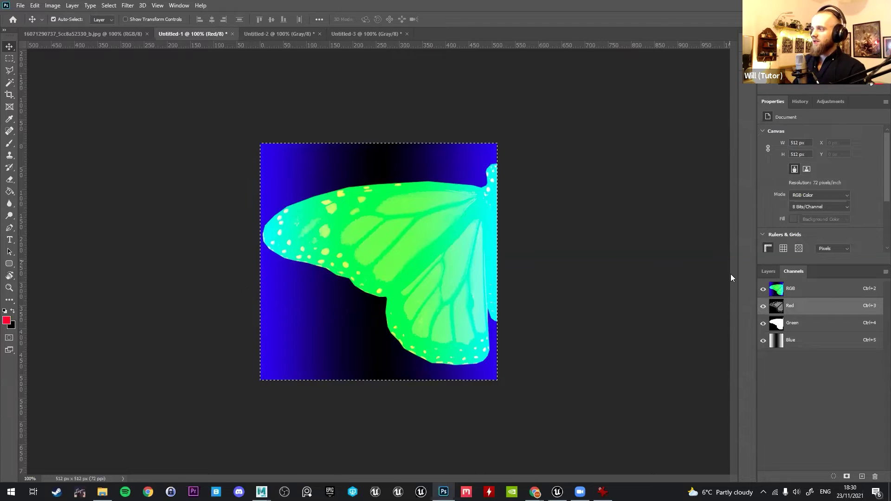
{"action": "left_click", "coordinate": [777, 290]}
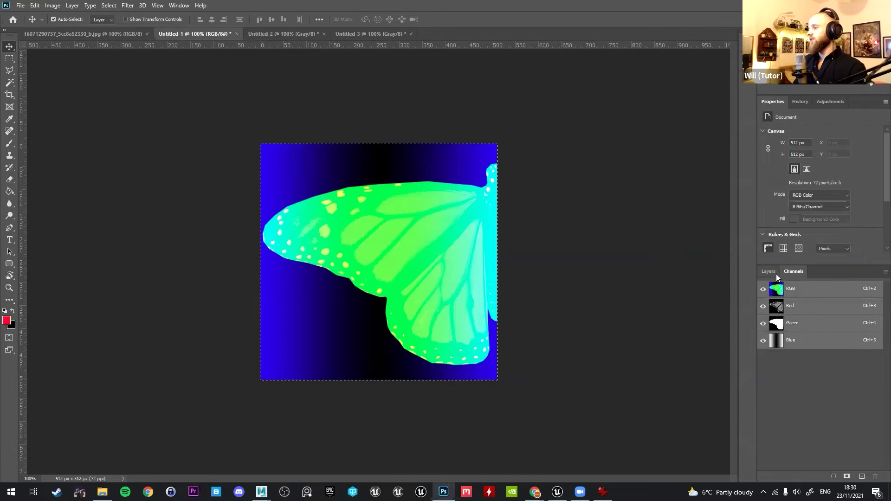
Examine the packed Red, Green and Blue channels individually and in combination, ending with the full RGB composite shown.
{"action": "left_click", "coordinate": [763, 306]}
{"action": "left_click", "coordinate": [763, 323]}
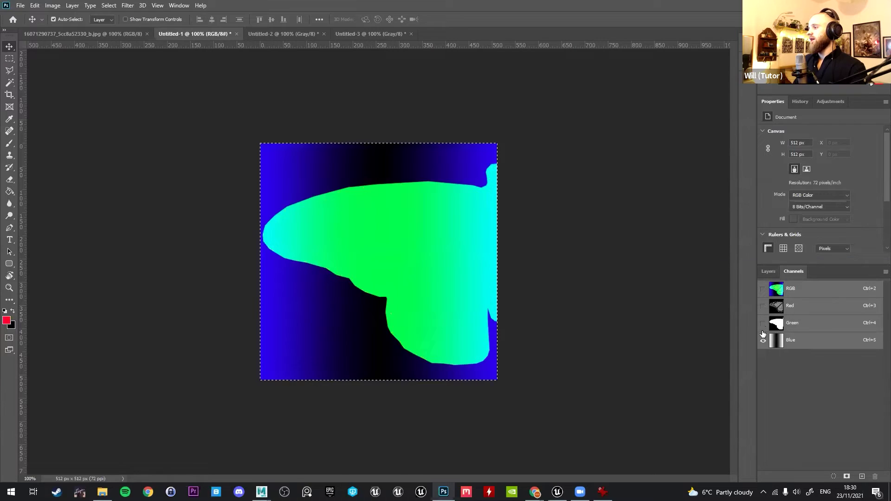
{"action": "left_click", "coordinate": [763, 306]}
{"action": "left_click", "coordinate": [763, 341]}
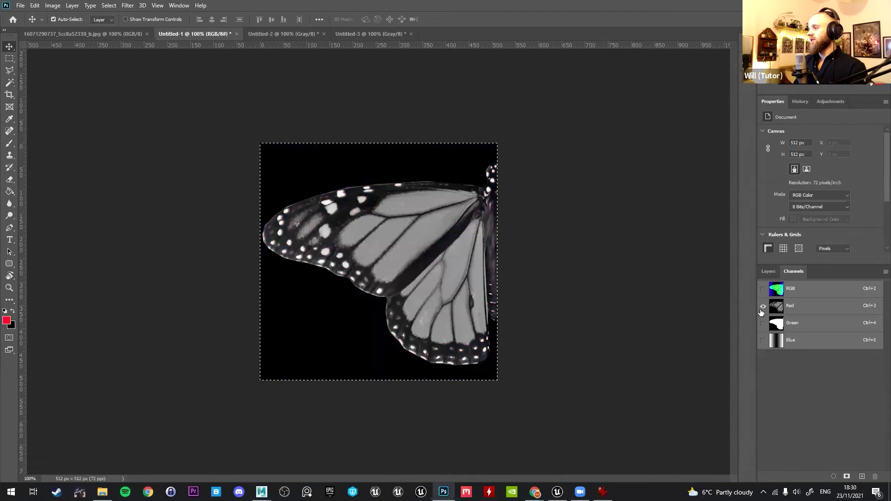
{"action": "left_click", "coordinate": [763, 323]}
{"action": "left_click", "coordinate": [763, 306]}
{"action": "left_click", "coordinate": [763, 340]}
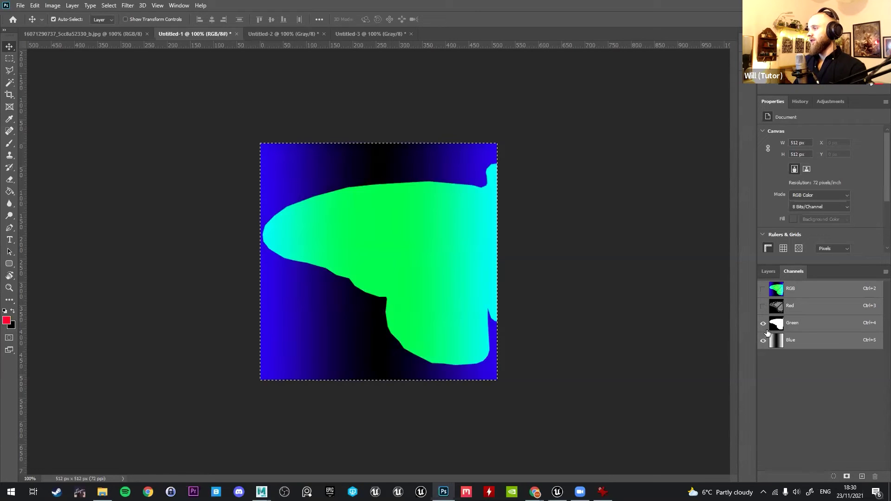
{"action": "left_click", "coordinate": [764, 324]}
{"action": "left_click", "coordinate": [763, 306]}
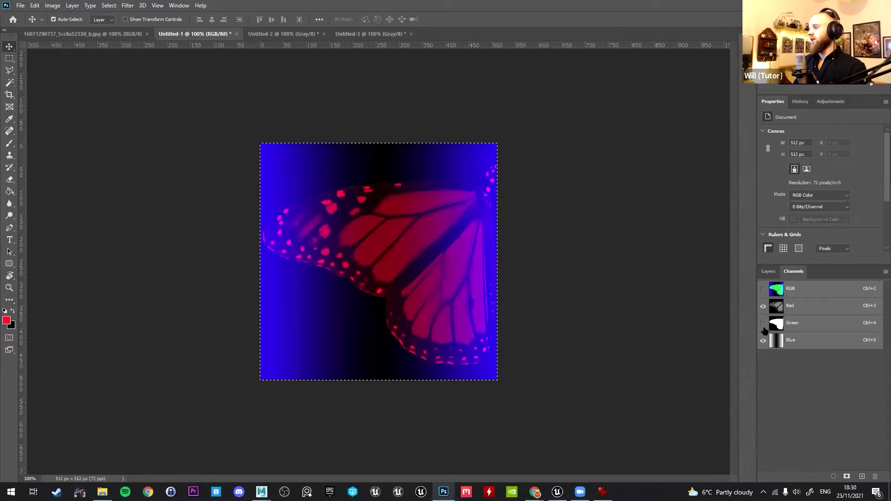
{"action": "left_click", "coordinate": [763, 340]}
{"action": "left_click", "coordinate": [763, 323]}
{"action": "left_click", "coordinate": [763, 306]}
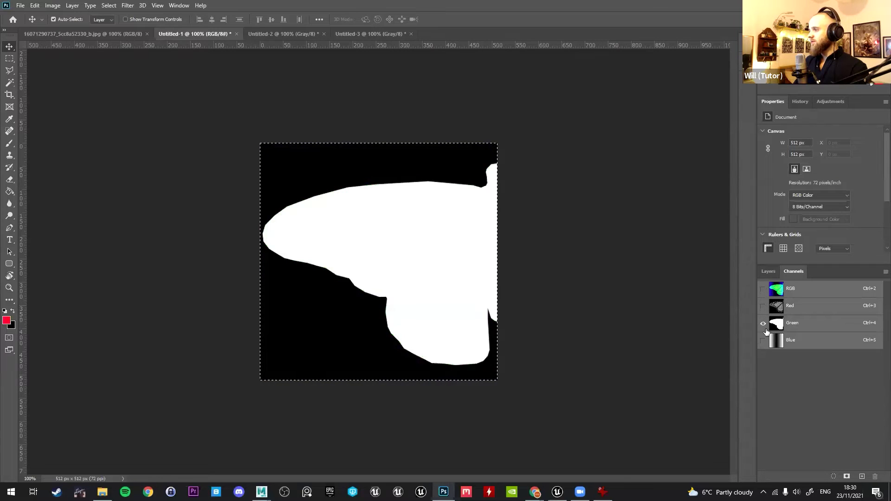
{"action": "left_click", "coordinate": [762, 340]}
{"action": "left_click", "coordinate": [763, 323]}
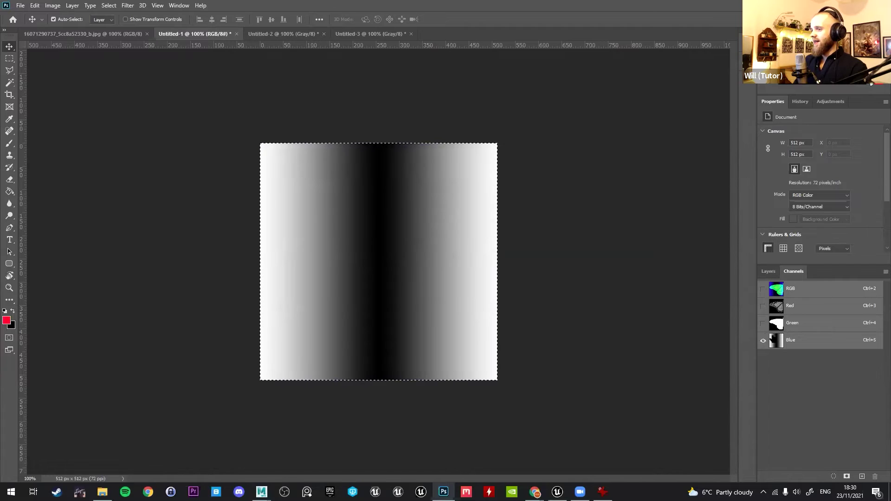
{"action": "left_click", "coordinate": [762, 289]}
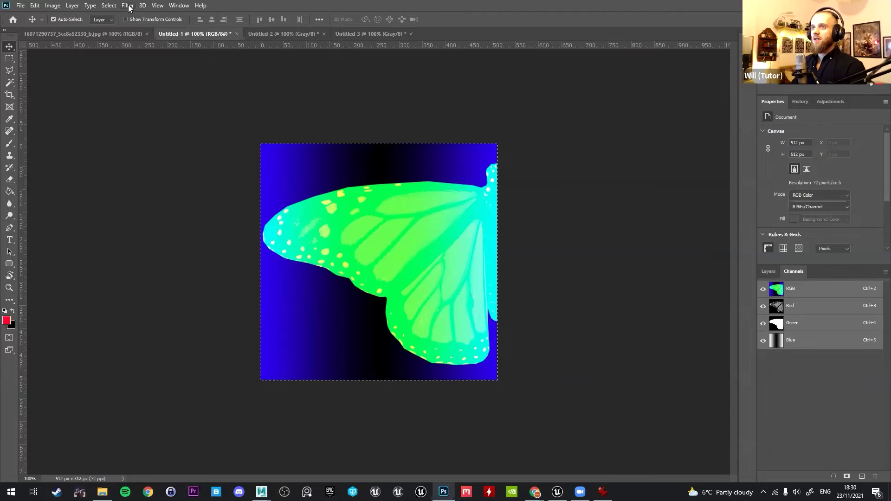
Save the packed document in the Desktop's Webinar folder as a 24 bits/pixel Targa file named T_Butterfly_Maps.
{"action": "left_click", "coordinate": [20, 5]}
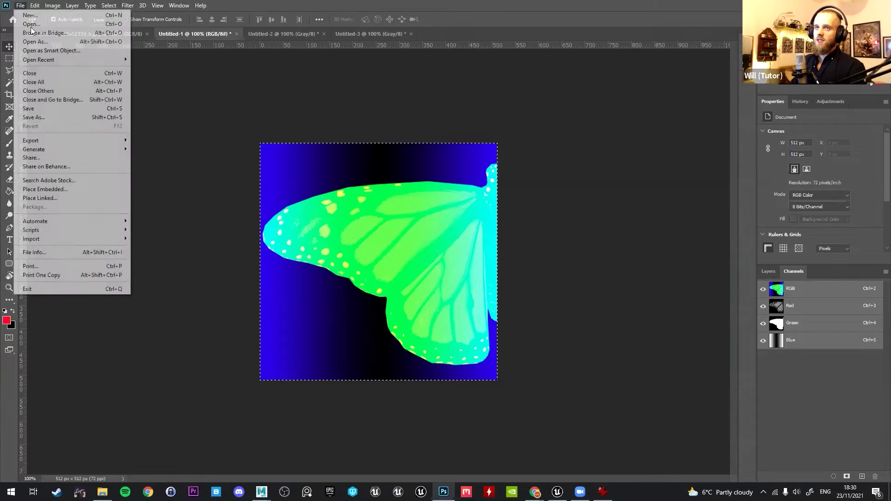
{"action": "left_click", "coordinate": [47, 117]}
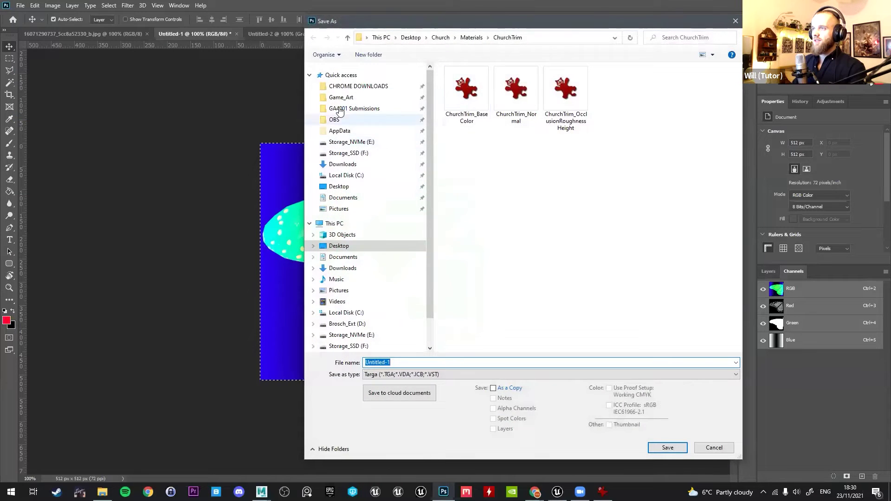
{"action": "left_click", "coordinate": [341, 187]}
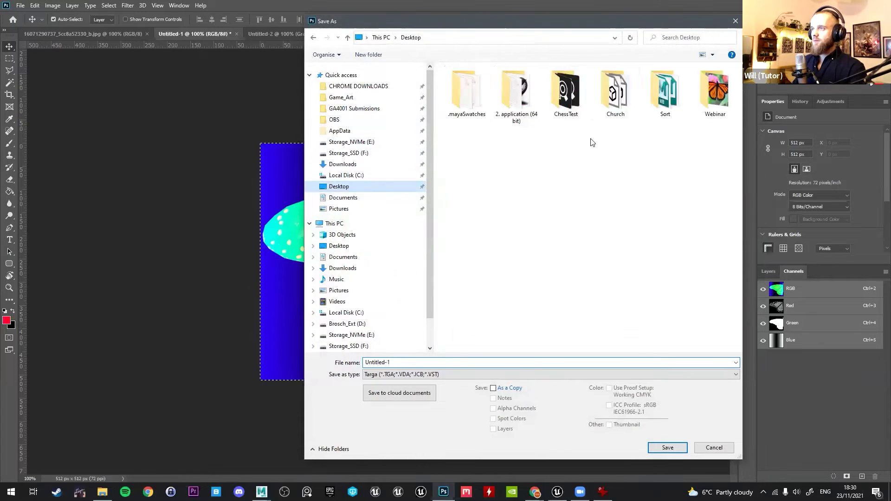
{"action": "double_click", "coordinate": [698, 95]}
{"action": "left_click", "coordinate": [391, 374]}
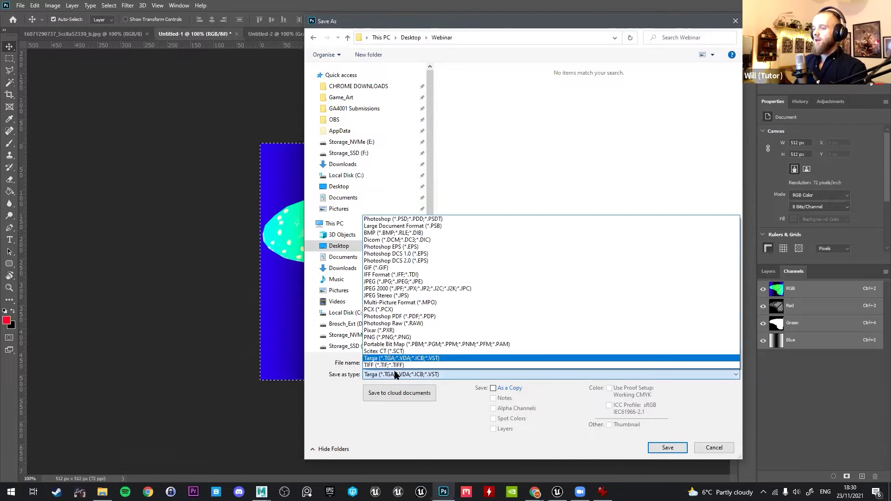
{"action": "left_click", "coordinate": [394, 358]}
{"action": "left_click", "coordinate": [424, 362]}
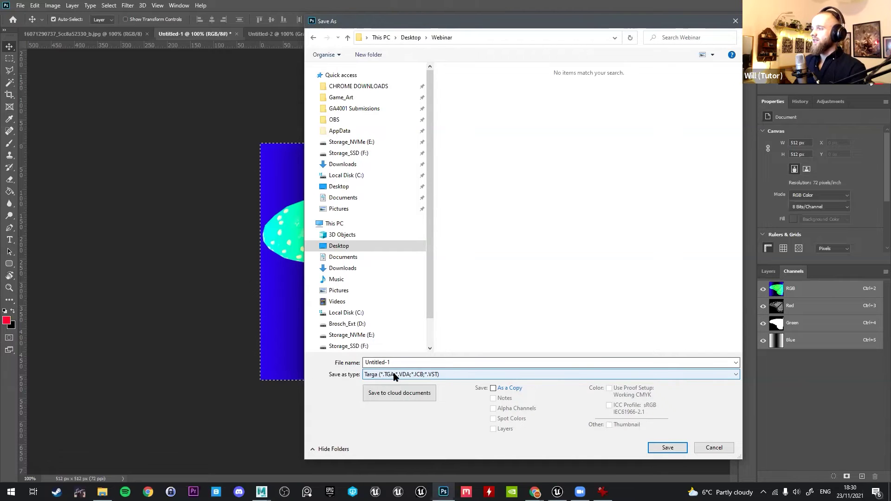
{"action": "double_click", "coordinate": [409, 363]}
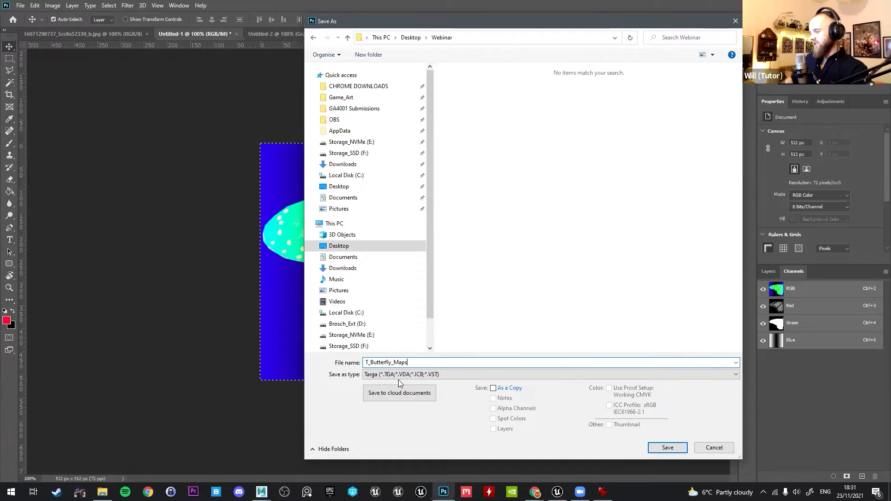
{"action": "left_click", "coordinate": [667, 446]}
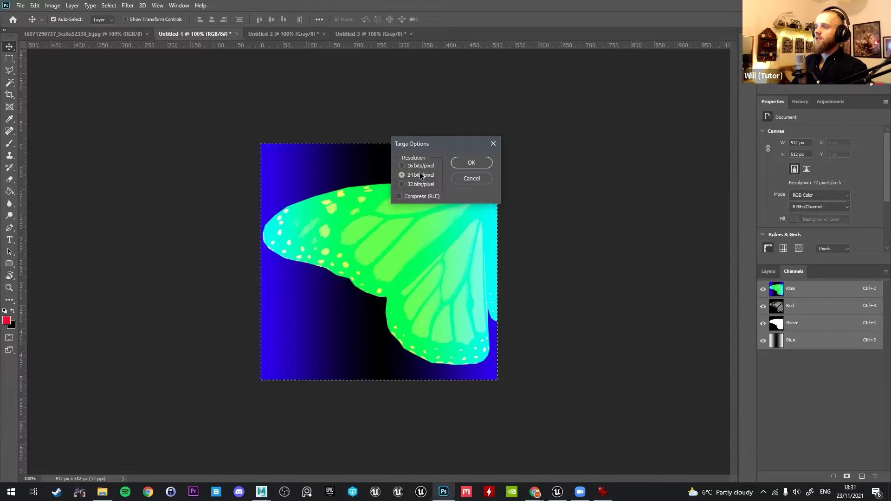
{"action": "left_click", "coordinate": [470, 167]}
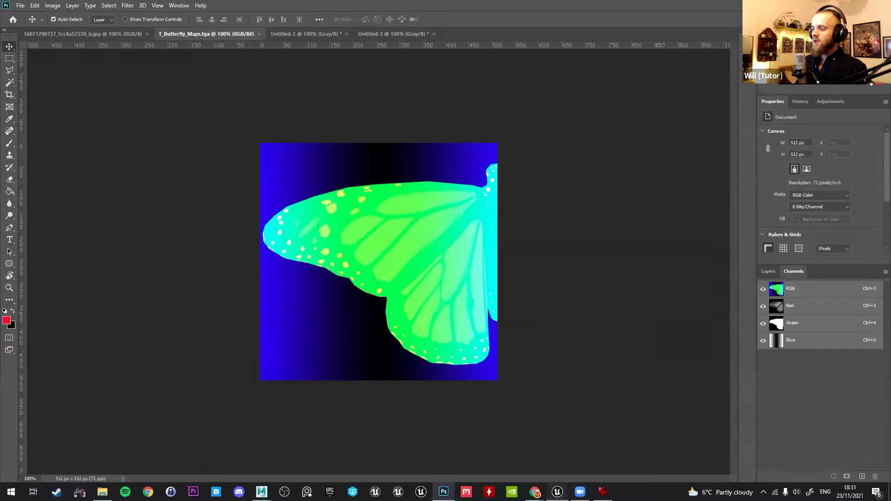
Switch to the Unreal Editor, create a folder named Webinar inside FX_Project and open it.
{"action": "left_click", "coordinate": [557, 492]}
{"action": "left_click_drag", "start_coordinate": [444, 377], "coordinate": [444, 293]}
{"action": "right_click", "coordinate": [366, 404]}
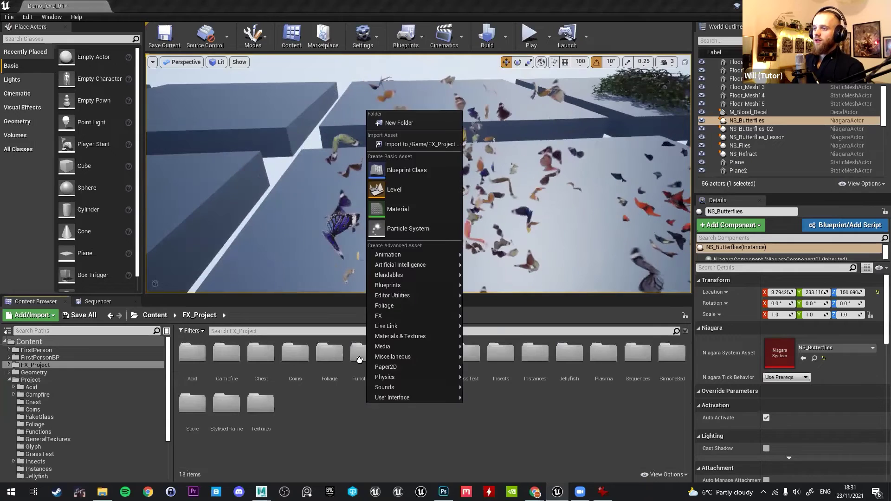
{"action": "left_click", "coordinate": [399, 123]}
{"action": "type", "text": "Webinar"}
{"action": "key", "text": "Return"}
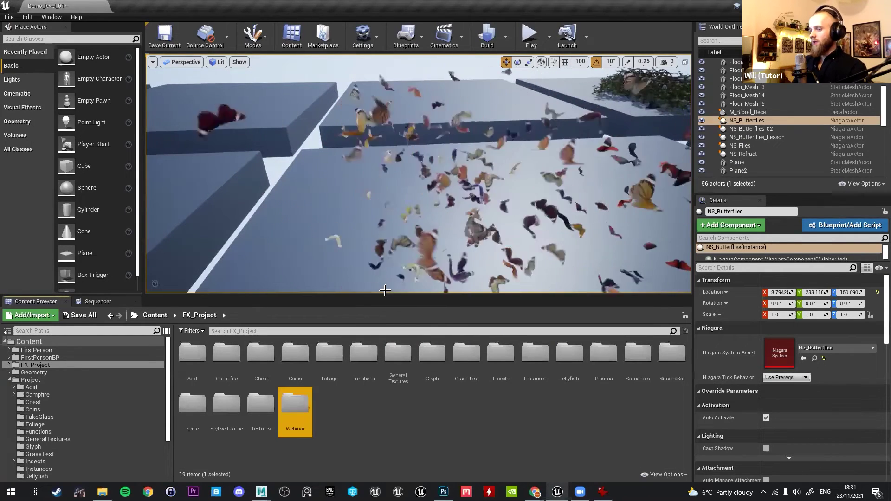
{"action": "right_click_drag", "start_coordinate": [418, 173], "coordinate": [394, 167]}
{"action": "right_click_drag", "start_coordinate": [512, 268], "coordinate": [513, 268]}
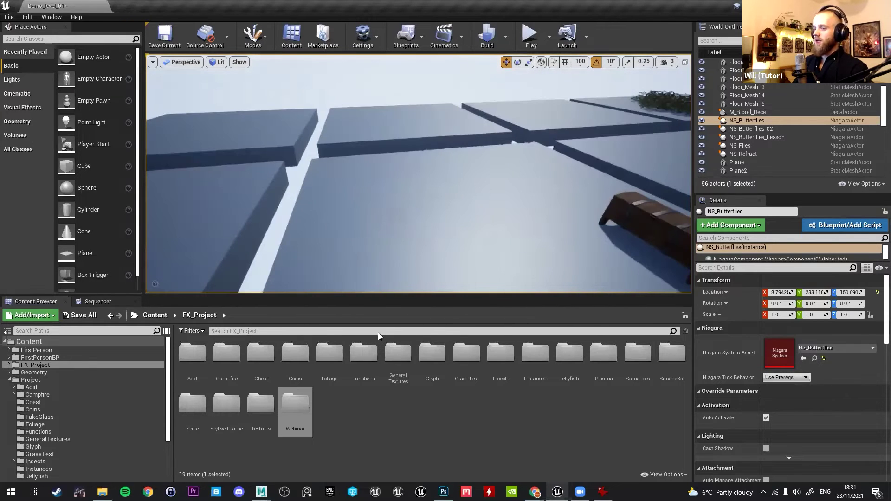
{"action": "double_click", "coordinate": [295, 404]}
{"action": "right_click_drag", "start_coordinate": [435, 260], "coordinate": [431, 260]}
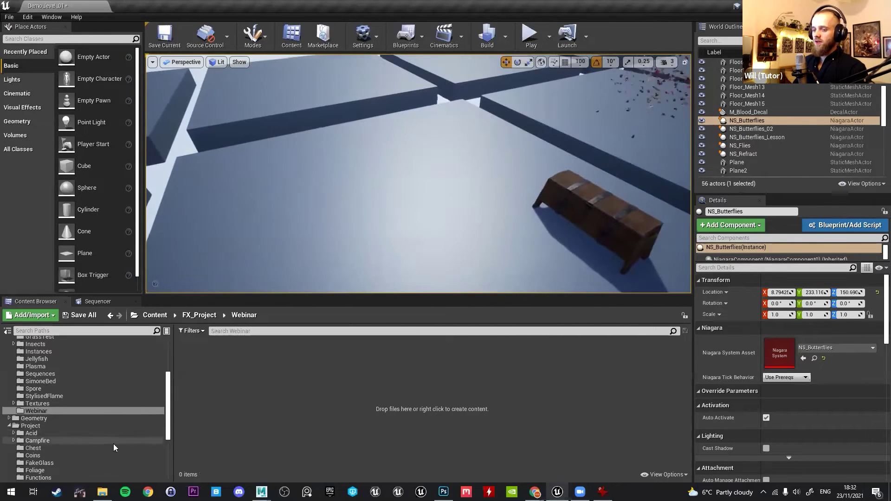
Import T_Butterfly_Maps from the Desktop's Webinar folder into the FX_Project Webinar folder.
{"action": "left_click", "coordinate": [102, 491]}
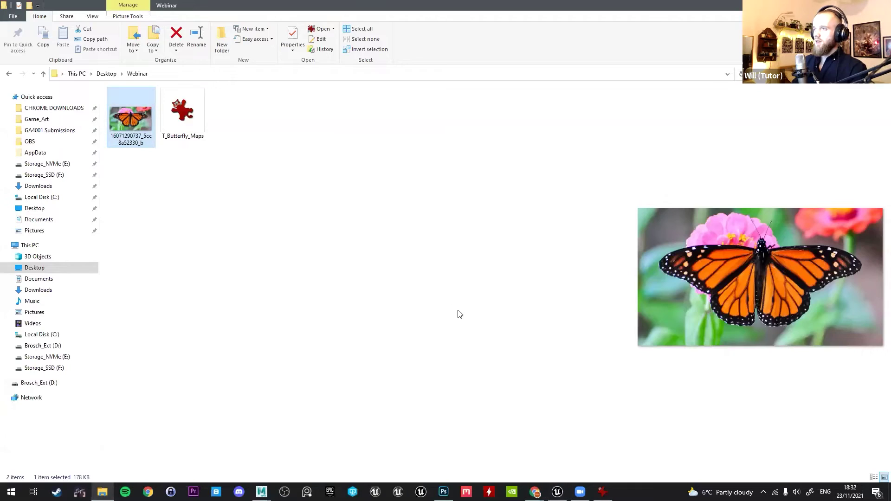
{"action": "double_click", "coordinate": [245, 8]}
{"action": "left_click_drag", "start_coordinate": [616, 40], "coordinate": [615, 40]}
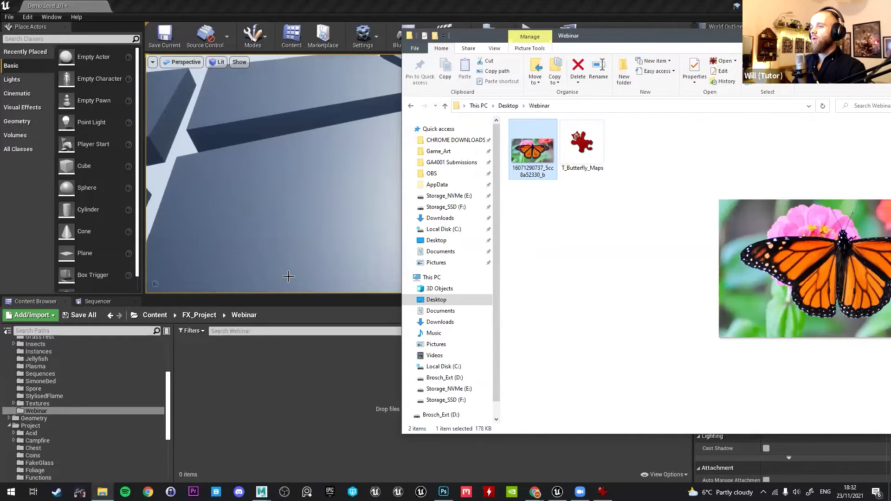
{"action": "left_click", "coordinate": [43, 317]}
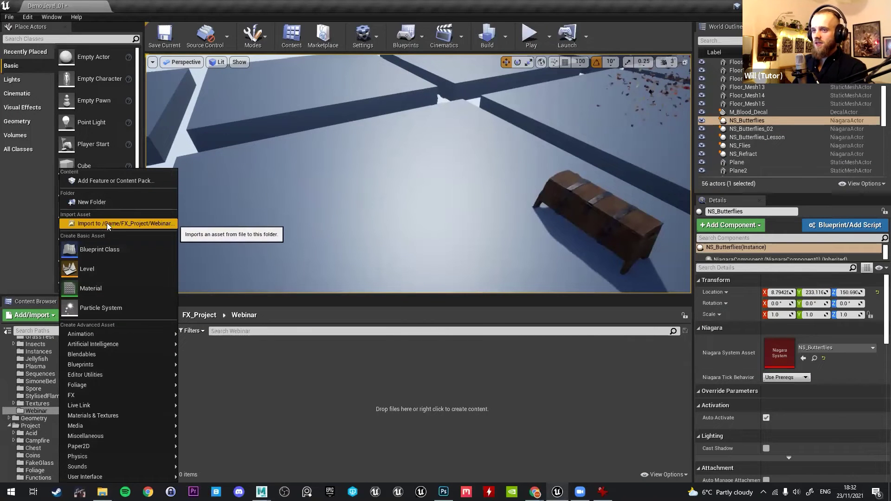
{"action": "left_click", "coordinate": [244, 354]}
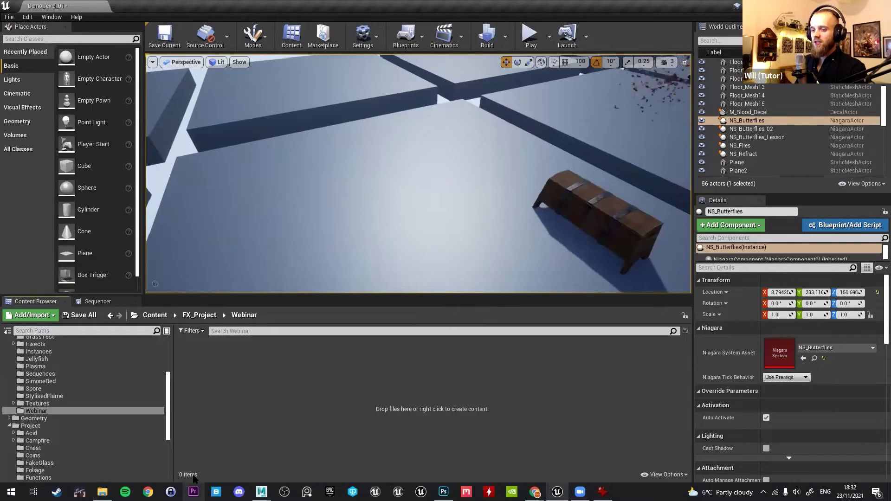
{"action": "left_click", "coordinate": [102, 492]}
{"action": "left_click_drag", "start_coordinate": [584, 157], "coordinate": [306, 390]}
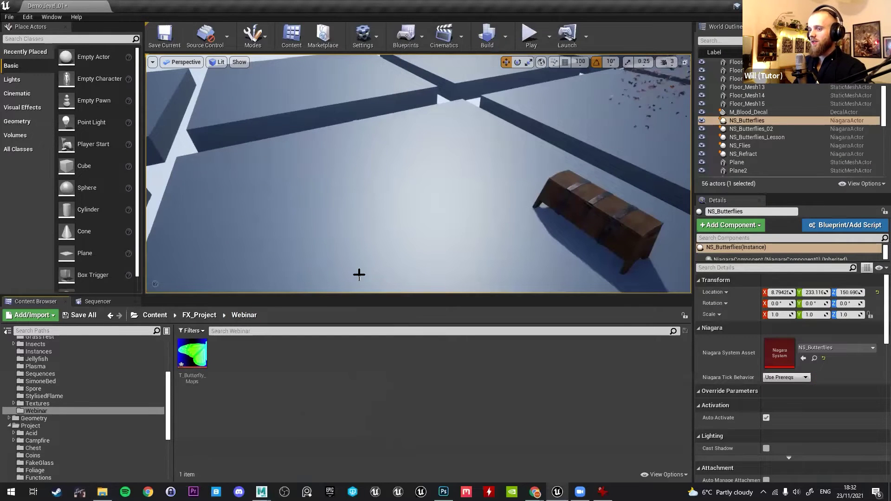
Open the T_Butterfly_Maps texture and examine its red, green and blue channels separately.
{"action": "left_click_drag", "start_coordinate": [358, 274], "coordinate": [398, 223]}
{"action": "right_click_drag", "start_coordinate": [267, 280], "coordinate": [274, 271]}
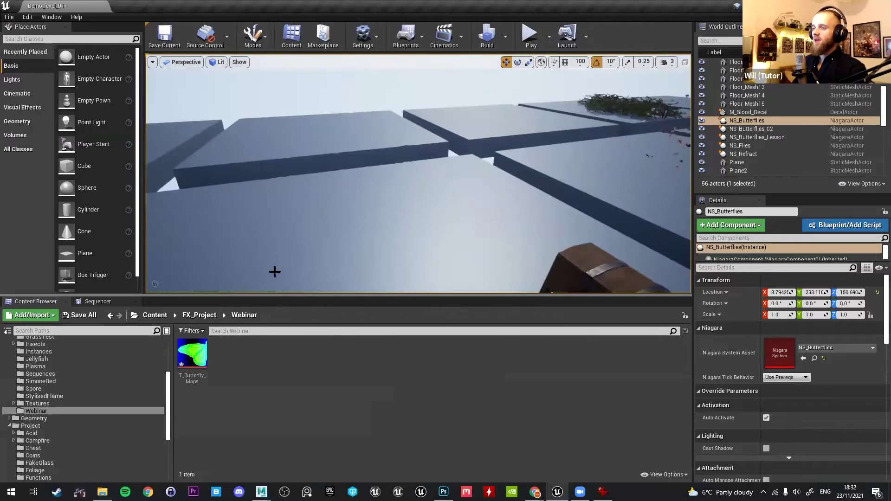
{"action": "left_click", "coordinate": [192, 353]}
{"action": "double_click", "coordinate": [192, 353]}
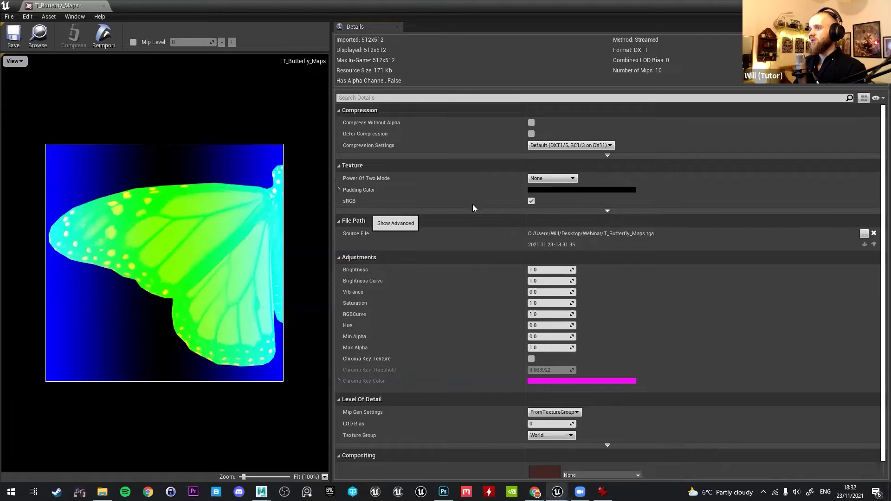
{"action": "left_click", "coordinate": [14, 61]}
{"action": "left_click", "coordinate": [6, 79]}
{"action": "left_click", "coordinate": [7, 100]}
{"action": "left_click", "coordinate": [6, 100]}
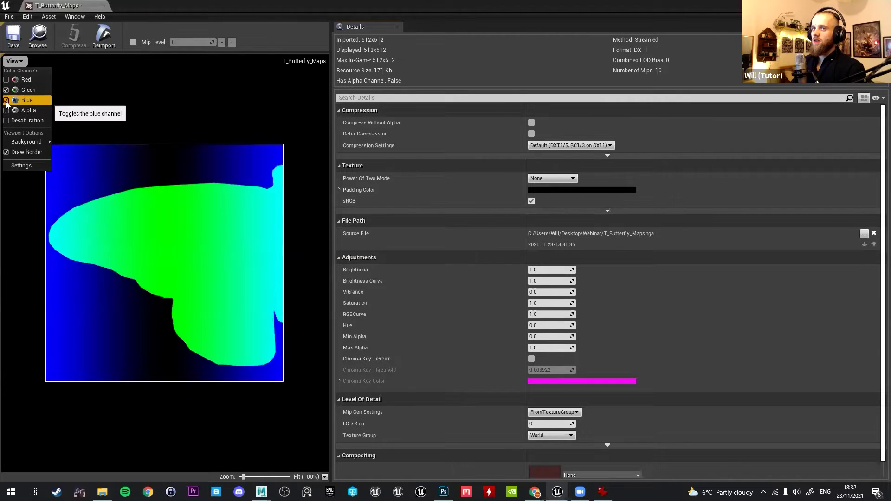
{"action": "left_click", "coordinate": [6, 89]}
{"action": "left_click", "coordinate": [5, 97]}
{"action": "left_click", "coordinate": [5, 93]}
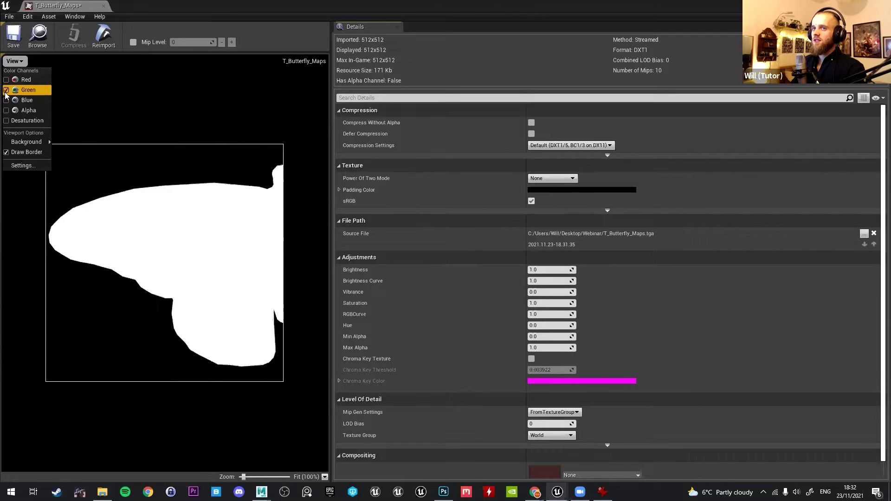
{"action": "left_click", "coordinate": [5, 91]}
{"action": "left_click", "coordinate": [6, 79]}
{"action": "left_click", "coordinate": [92, 92]}
Turn off sRGB for the T_Butterfly_Maps texture and save the asset.
{"action": "left_click", "coordinate": [531, 201]}
{"action": "left_click", "coordinate": [8, 40]}
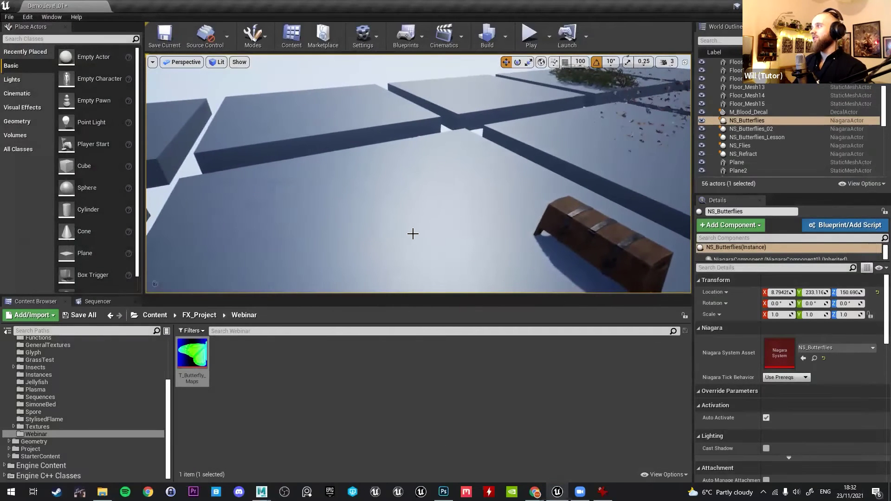
{"action": "right_click_drag", "start_coordinate": [471, 223], "coordinate": [493, 213]}
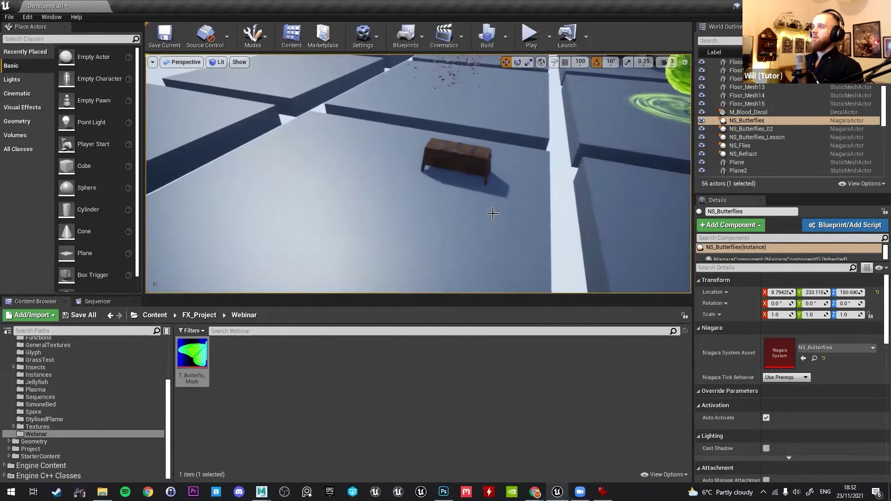
{"action": "right_click_drag", "start_coordinate": [558, 195], "coordinate": [468, 181]}
{"action": "right_click_drag", "start_coordinate": [518, 209], "coordinate": [507, 193]}
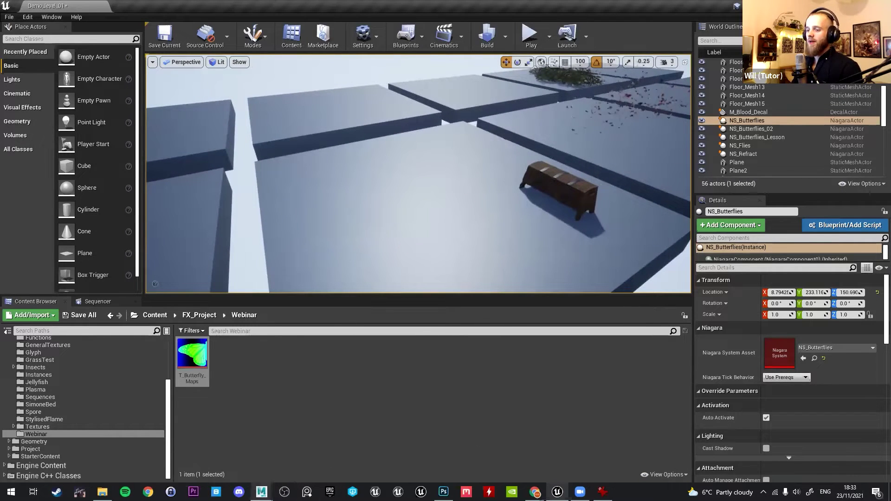
Switch to Maya and create a free image plane at the origin of the empty scene.
{"action": "mouse_move", "coordinate": [261, 491]}
{"action": "left_click", "coordinate": [292, 447]}
{"action": "left_click_drag", "start_coordinate": [441, 273], "coordinate": [415, 260], "text": "alt"}
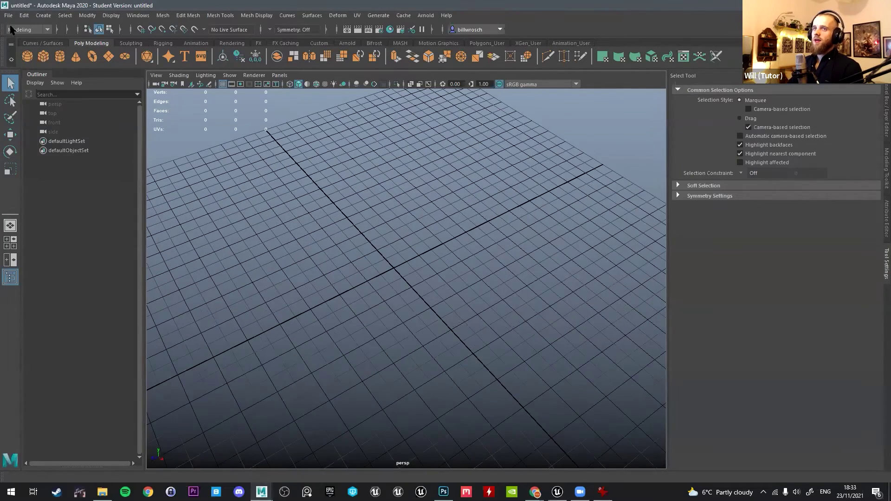
{"action": "left_click", "coordinate": [44, 17]}
{"action": "left_click", "coordinate": [364, 173]}
{"action": "left_click", "coordinate": [44, 17]}
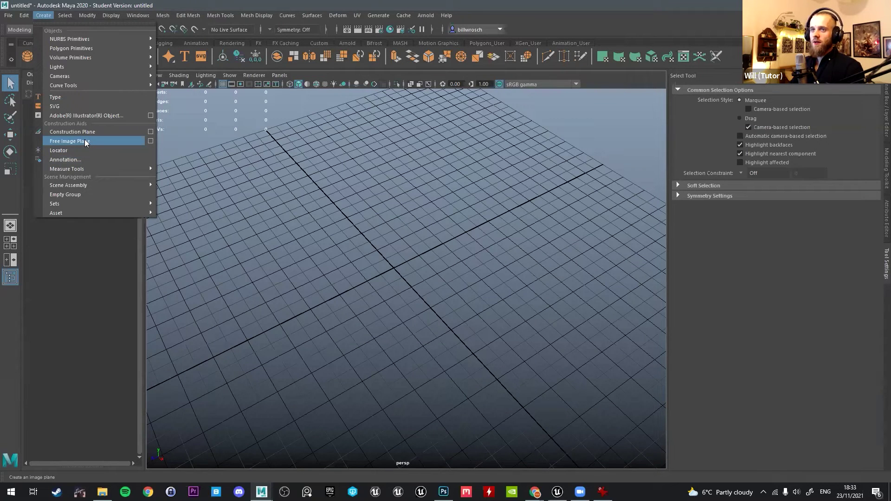
{"action": "left_click", "coordinate": [111, 142]}
{"action": "right_click_drag", "start_coordinate": [389, 237], "coordinate": [478, 313], "text": "alt"}
{"action": "key", "text": "f"}
{"action": "left_click_drag", "start_coordinate": [461, 266], "coordinate": [315, 203], "text": "alt"}
{"action": "scroll", "coordinate": [405, 261], "scroll_direction": "down", "scroll_amount": 6}
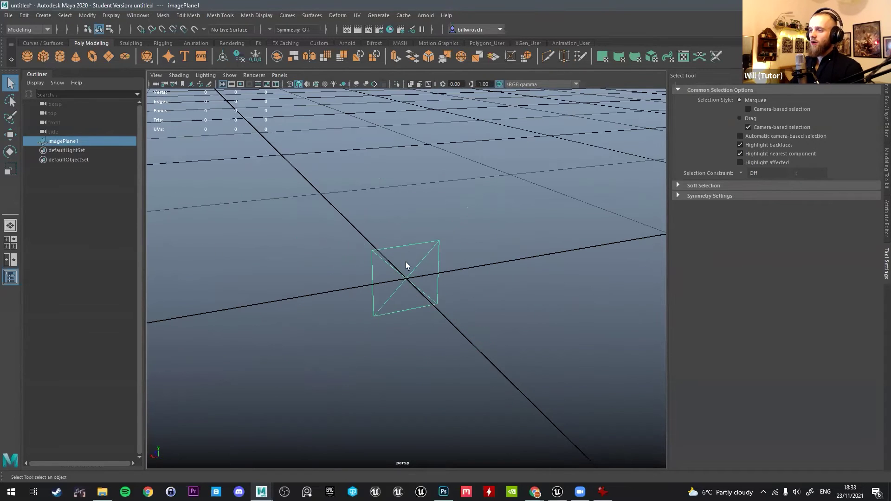
{"action": "key", "text": "w"}
{"action": "left_click_drag", "start_coordinate": [402, 258], "coordinate": [451, 254], "text": "alt"}
{"action": "key", "text": "e"}
{"action": "key", "text": "r"}
{"action": "key", "text": "q"}
{"action": "key", "text": "w"}
{"action": "key", "text": "ctrl+z"}
{"action": "key", "text": "q"}
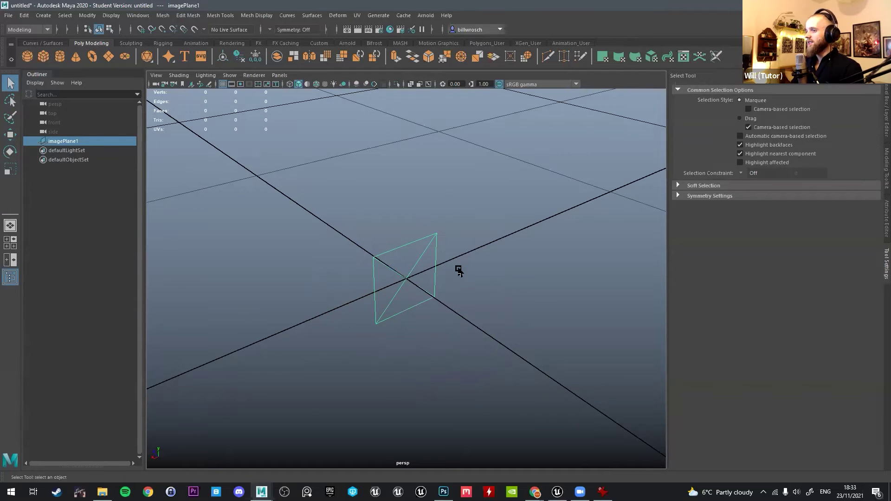
Load T_Butterfly_Maps.tga from the Desktop's Webinar folder as the image plane's picture.
{"action": "key", "text": "w"}
{"action": "left_click", "coordinate": [882, 205]}
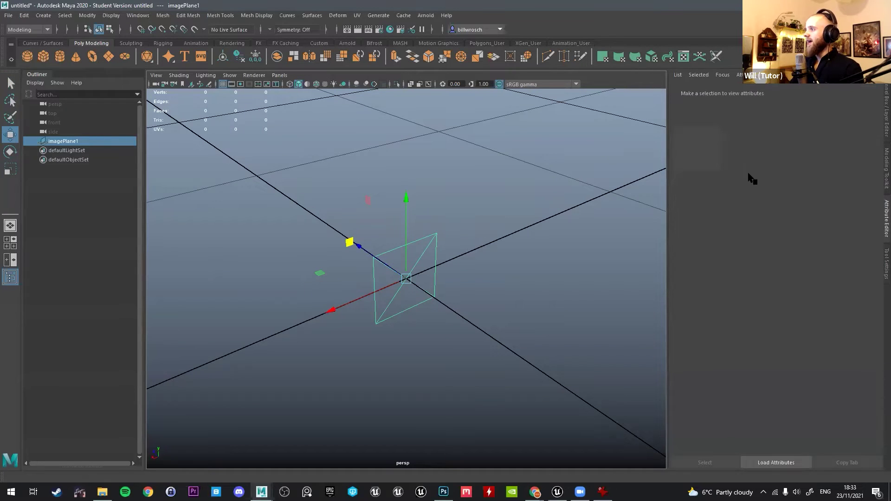
{"action": "left_click_drag", "start_coordinate": [487, 175], "coordinate": [419, 242], "text": "alt"}
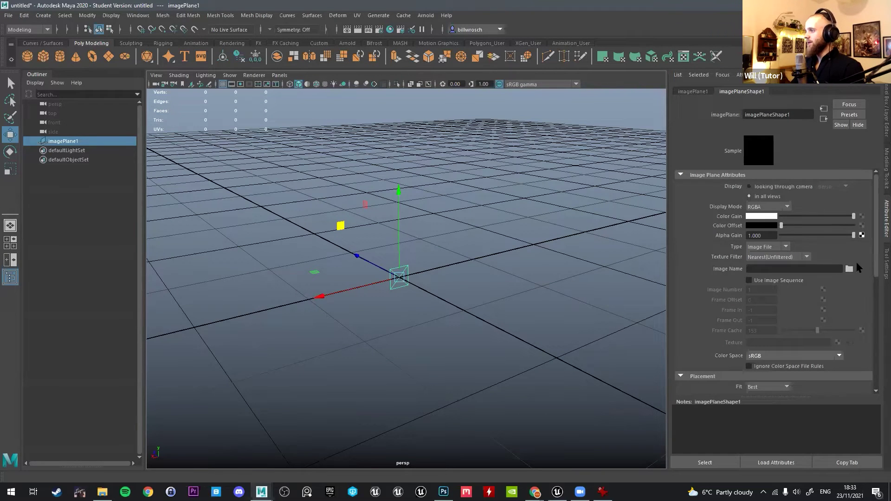
{"action": "left_click", "coordinate": [849, 269]}
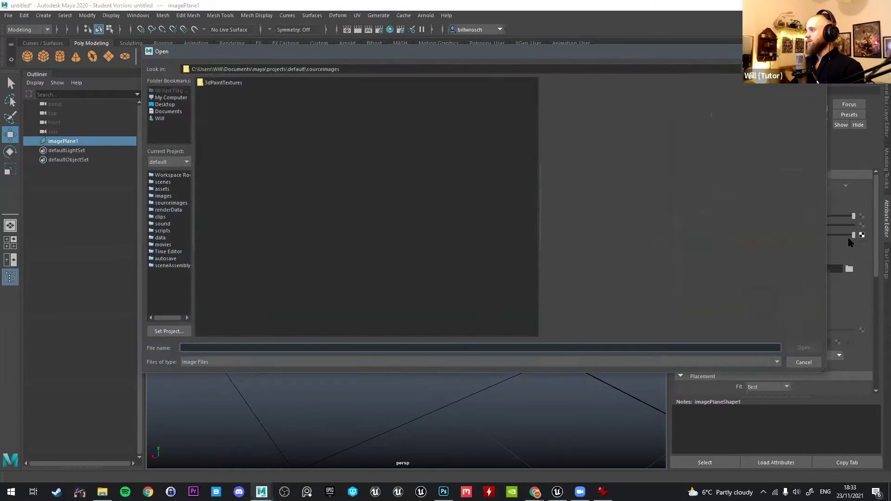
{"action": "left_click", "coordinate": [165, 105]}
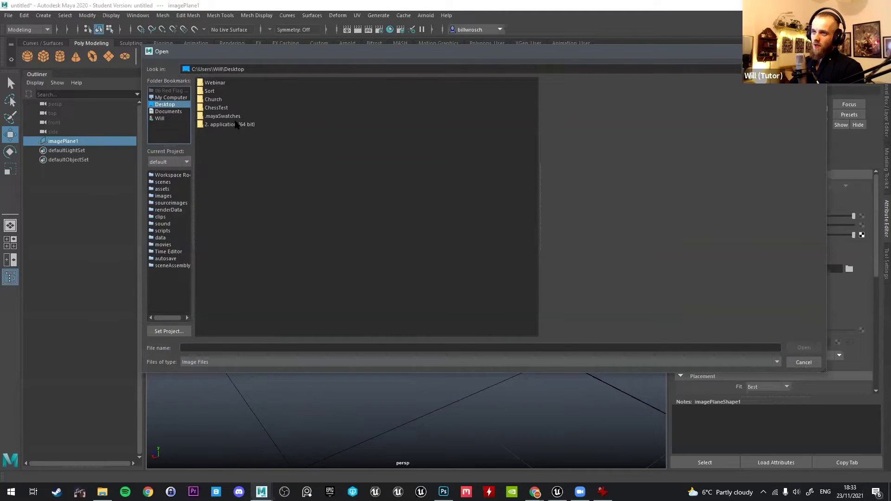
{"action": "double_click", "coordinate": [222, 99]}
{"action": "double_click", "coordinate": [229, 82]}
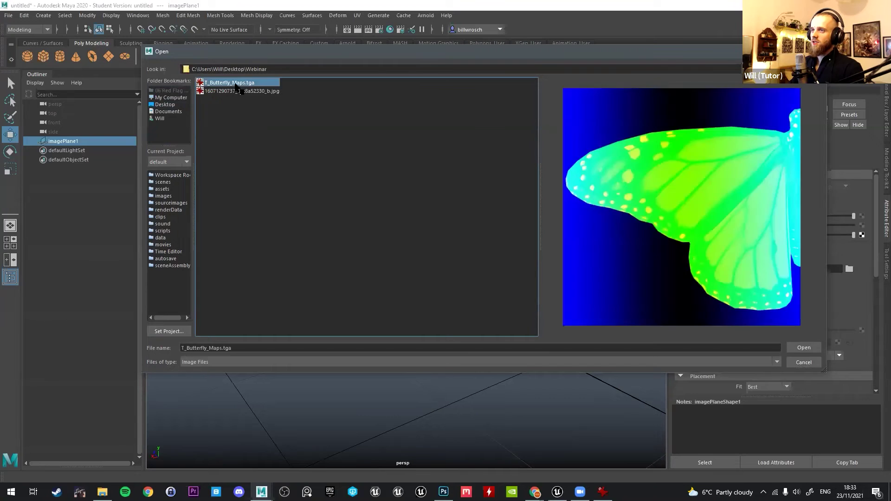
Rotate the butterfly image plane so it lies flat on the grid, and keep it selected.
{"action": "key", "text": "r"}
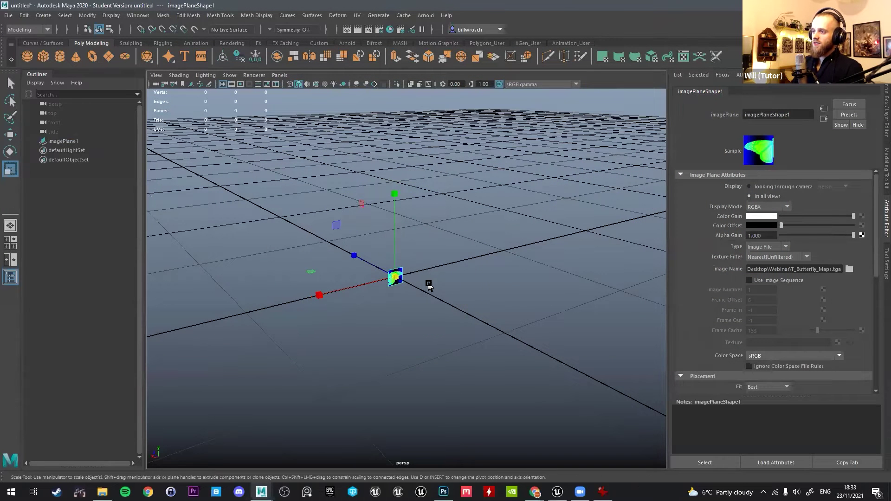
{"action": "scroll", "coordinate": [428, 285], "scroll_direction": "up", "scroll_amount": 5}
{"action": "key", "text": "e"}
{"action": "left_click_drag", "start_coordinate": [354, 235], "coordinate": [431, 263]}
{"action": "scroll", "coordinate": [435, 259], "scroll_direction": "down", "scroll_amount": 4}
{"action": "key", "text": "q"}
{"action": "scroll", "coordinate": [445, 260], "scroll_direction": "down", "scroll_amount": 1}
{"action": "left_click_drag", "start_coordinate": [477, 237], "coordinate": [466, 263], "text": "alt"}
{"action": "middle_click_drag", "start_coordinate": [465, 262], "coordinate": [441, 273], "text": "alt"}
{"action": "left_click_drag", "start_coordinate": [441, 272], "coordinate": [445, 315], "text": "alt"}
{"action": "left_click_drag", "start_coordinate": [348, 246], "coordinate": [466, 318]}
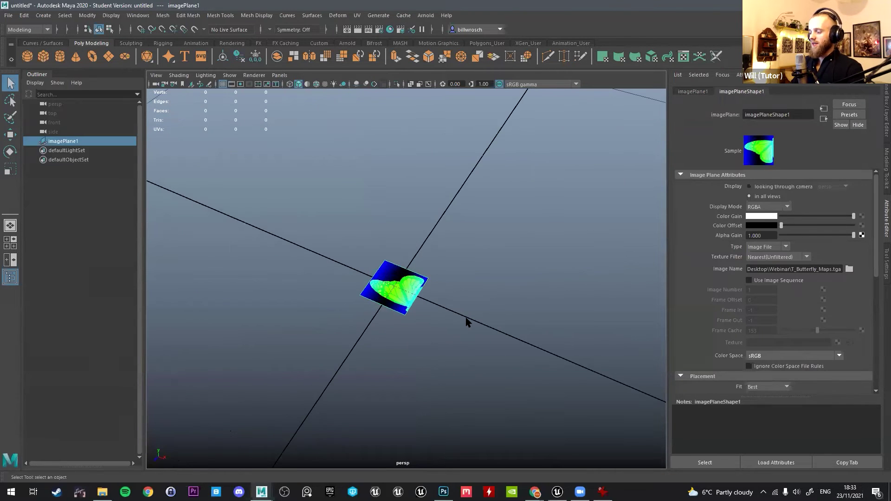
Delete the butterfly image plane and create a single-face polygon plane at the origin instead.
{"action": "key", "text": "Delete"}
{"action": "left_click", "coordinate": [110, 58]}
{"action": "mouse_move", "coordinate": [381, 239]}
{"action": "left_mouse_down", "text": "alt"}
{"action": "mouse_move", "coordinate": [341, 217]}
{"action": "mouse_move", "coordinate": [374, 258]}
{"action": "mouse_move", "coordinate": [425, 251]}
{"action": "mouse_move", "coordinate": [370, 241]}
{"action": "mouse_move", "coordinate": [385, 225]}
{"action": "left_mouse_up", "text": "alt"}
{"action": "scroll", "coordinate": [340, 217], "scroll_direction": "down", "scroll_amount": 4}
{"action": "scroll", "coordinate": [374, 262], "scroll_direction": "down", "scroll_amount": 4}
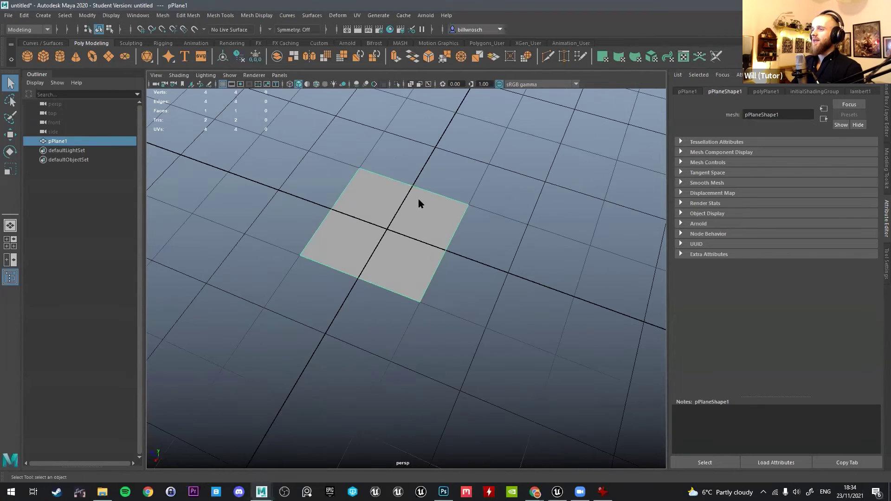
Assign a new Lambert material to the polygon plane.
{"action": "right_click", "coordinate": [409, 227]}
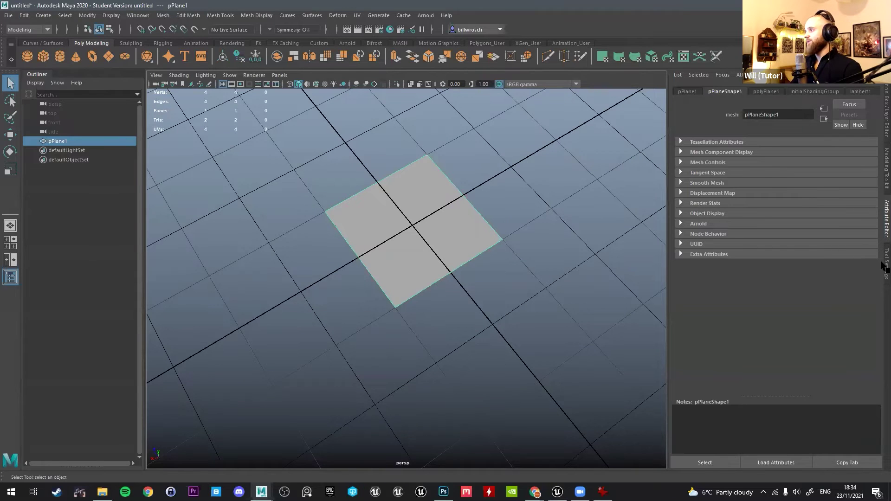
{"action": "left_click_drag", "start_coordinate": [461, 246], "coordinate": [417, 239], "text": "alt"}
{"action": "middle_click_drag", "start_coordinate": [417, 239], "coordinate": [421, 223], "text": "alt"}
{"action": "right_click", "coordinate": [422, 226]}
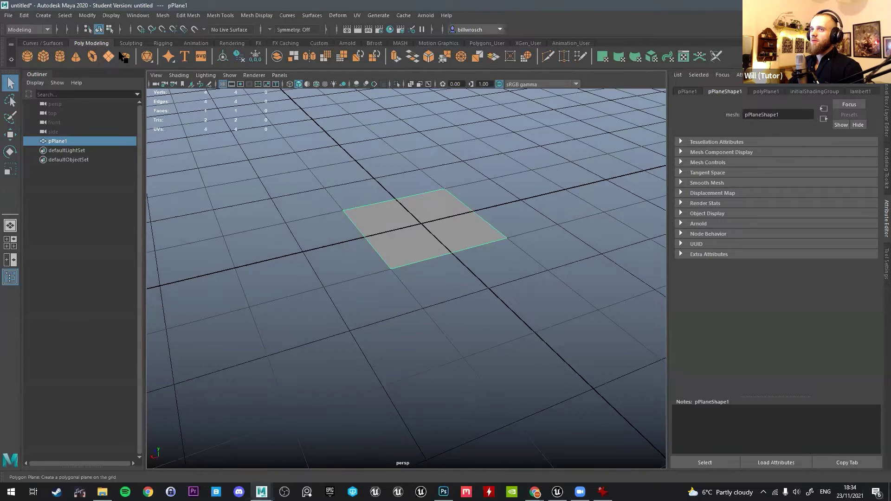
{"action": "right_click", "coordinate": [417, 212]}
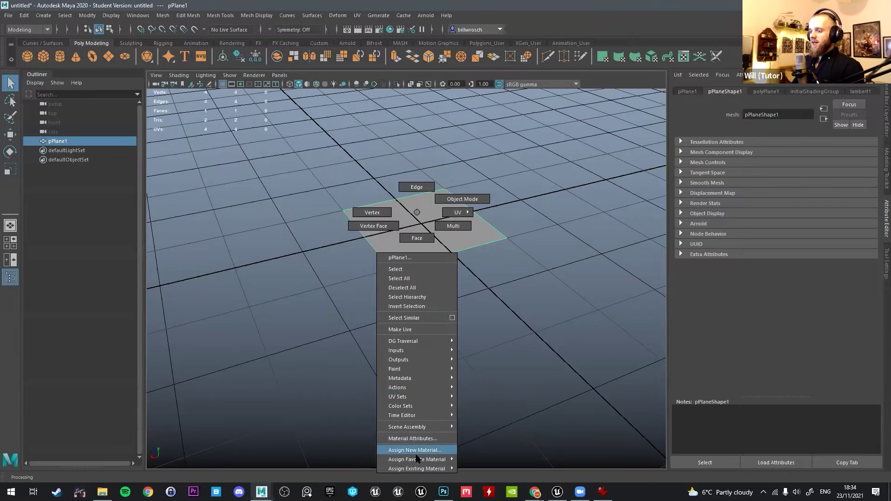
{"action": "mouse_move", "coordinate": [444, 459]}
{"action": "left_click", "coordinate": [478, 425]}
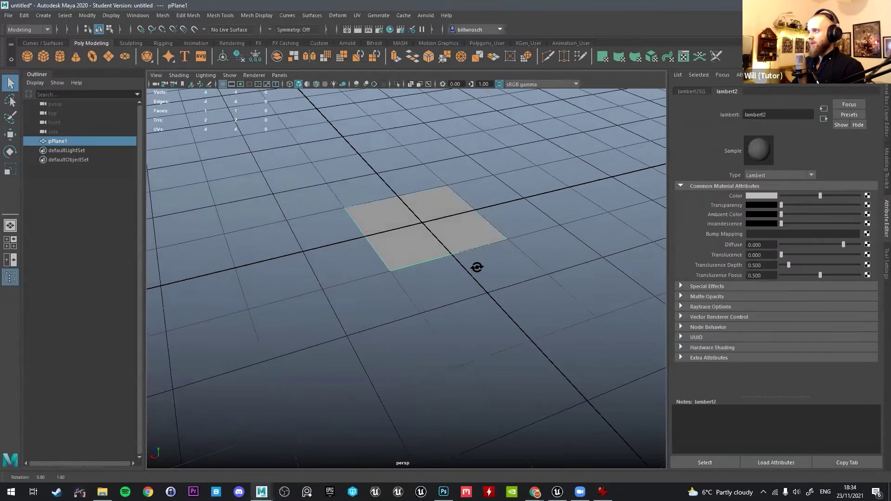
Connect a File texture to the Lambert's color and load the T_Butterfly_Maps image into it.
{"action": "left_click", "coordinate": [867, 195]}
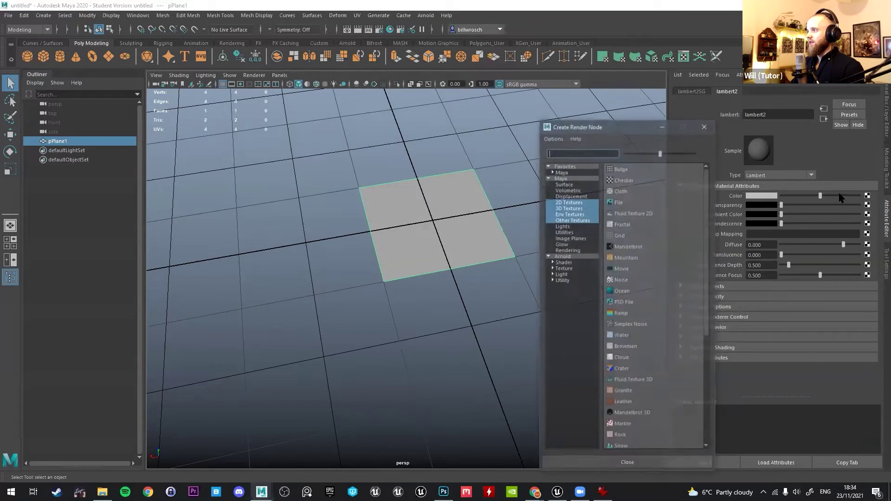
{"action": "left_click", "coordinate": [622, 204]}
{"action": "left_click", "coordinate": [863, 219]}
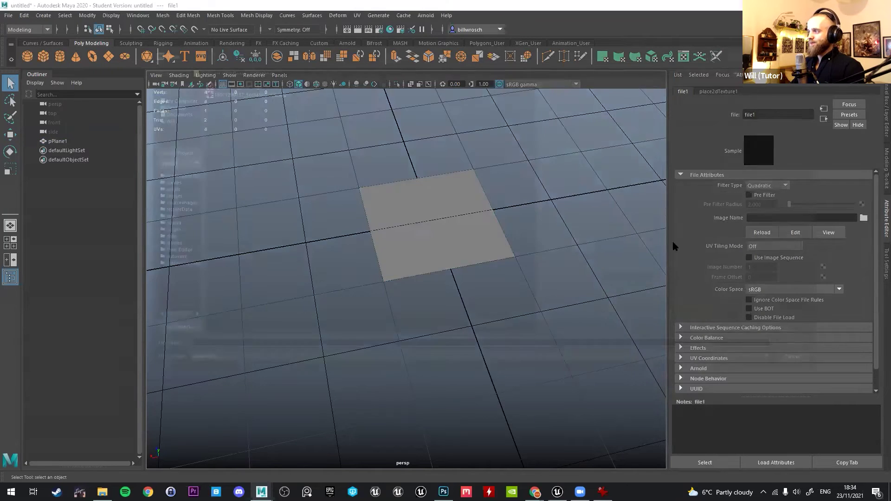
{"action": "double_click", "coordinate": [229, 83]}
Frame the plane and turn on textured display in the perspective viewport.
{"action": "scroll", "coordinate": [447, 200], "scroll_direction": "down", "scroll_amount": 2}
{"action": "key", "text": "f"}
{"action": "mouse_move", "coordinate": [473, 294]}
{"action": "left_mouse_down"}
{"action": "mouse_move", "coordinate": [439, 292]}
{"action": "mouse_move", "coordinate": [459, 290]}
{"action": "left_mouse_up"}
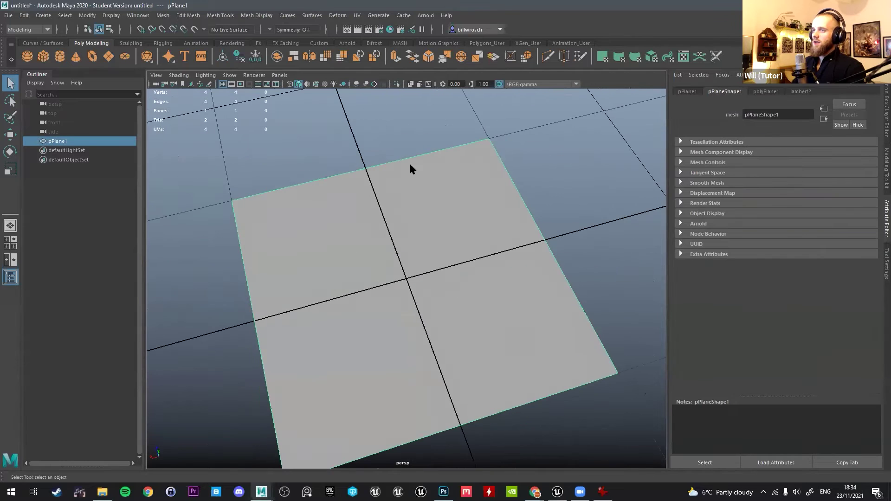
{"action": "left_click_drag", "start_coordinate": [374, 262], "coordinate": [369, 256], "text": "alt"}
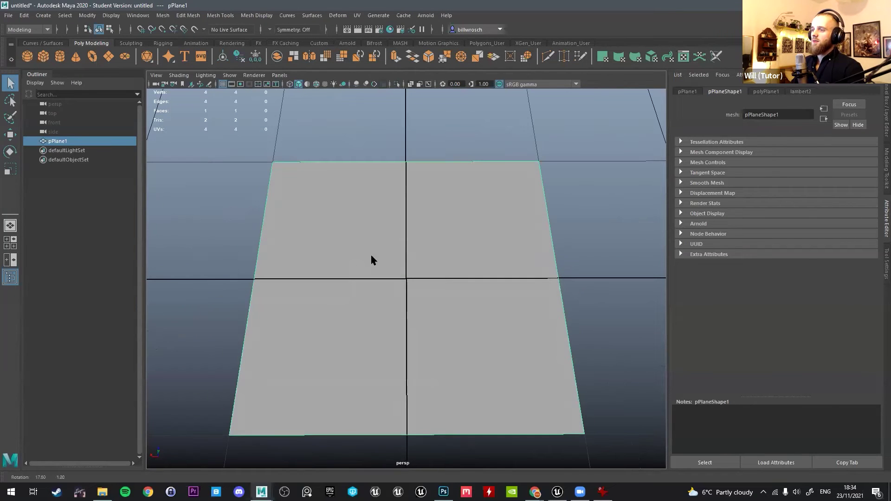
{"action": "left_click", "coordinate": [325, 85]}
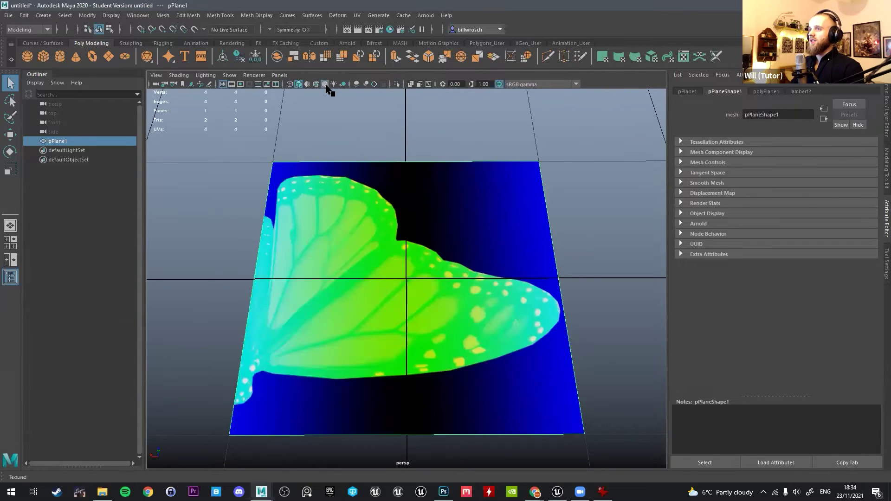
{"action": "scroll", "coordinate": [461, 174], "scroll_direction": "down", "scroll_amount": 5}
{"action": "left_click_drag", "start_coordinate": [461, 175], "coordinate": [385, 177], "text": "alt"}
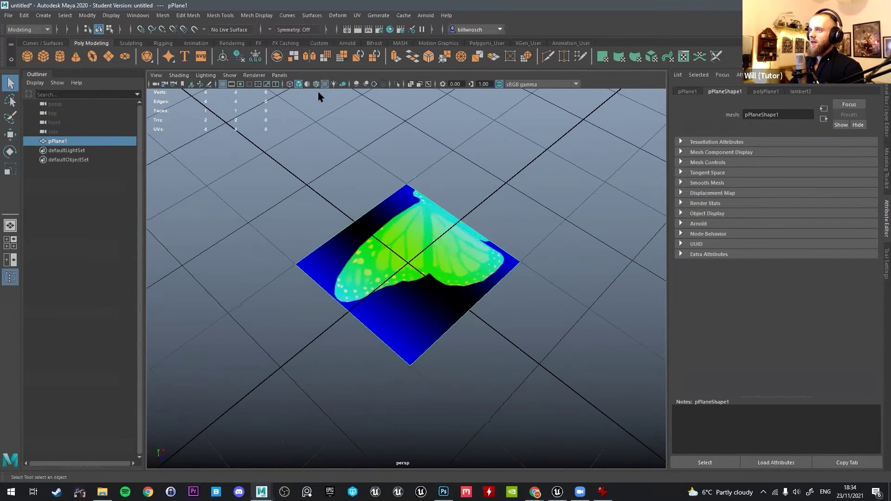
Put the plane's pivot on its body-side edge and move the plane so that edge lies on the world centre line.
{"action": "left_click_drag", "start_coordinate": [390, 133], "coordinate": [474, 260], "text": "alt"}
{"action": "key", "text": "w"}
{"action": "key", "text": "d"}
{"action": "scroll", "coordinate": [408, 260], "scroll_direction": "down", "scroll_amount": 4}
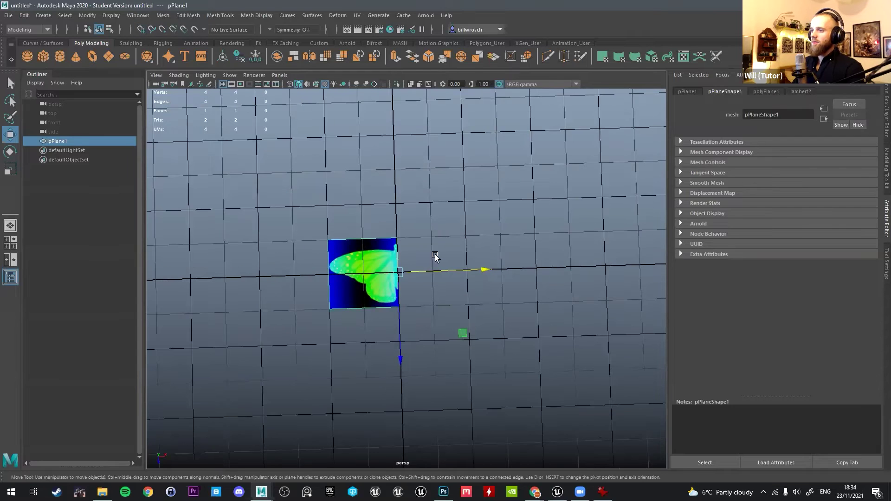
{"action": "left_click", "coordinate": [447, 236]}
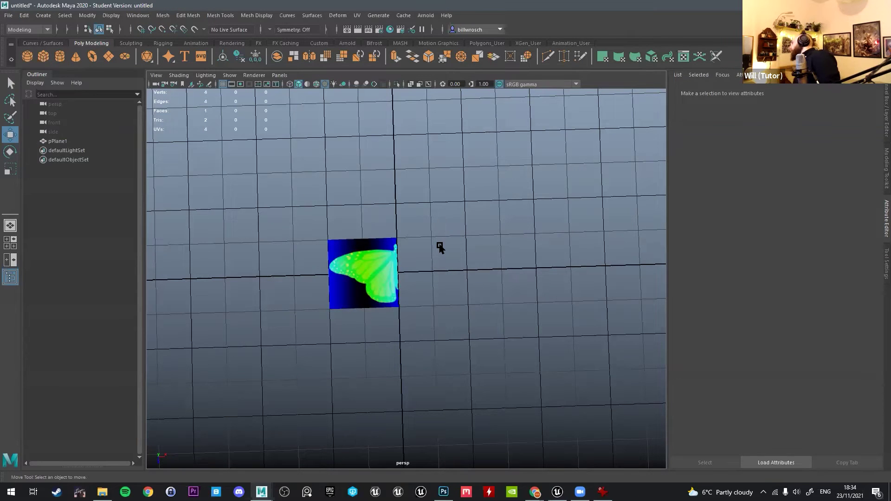
{"action": "left_click_drag", "start_coordinate": [434, 250], "coordinate": [328, 132], "text": "alt"}
{"action": "key", "text": "q"}
{"action": "left_click", "coordinate": [371, 270]}
{"action": "left_click_drag", "start_coordinate": [332, 223], "coordinate": [404, 277], "text": "alt"}
{"action": "right_click_drag", "start_coordinate": [403, 277], "coordinate": [497, 242], "text": "alt"}
{"action": "left_click_drag", "start_coordinate": [497, 242], "coordinate": [479, 243], "text": "alt"}
{"action": "left_click_drag", "start_coordinate": [376, 260], "coordinate": [413, 267], "text": "alt"}
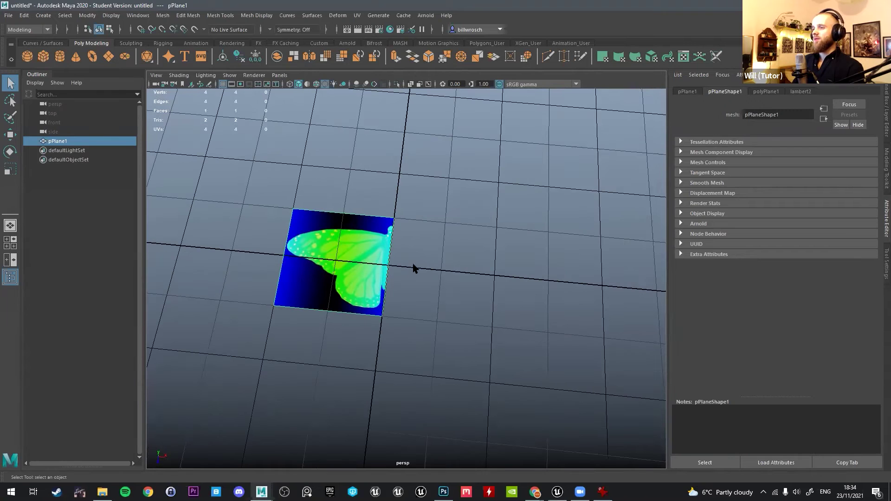
{"action": "scroll", "coordinate": [424, 223], "scroll_direction": "down", "scroll_amount": 2}
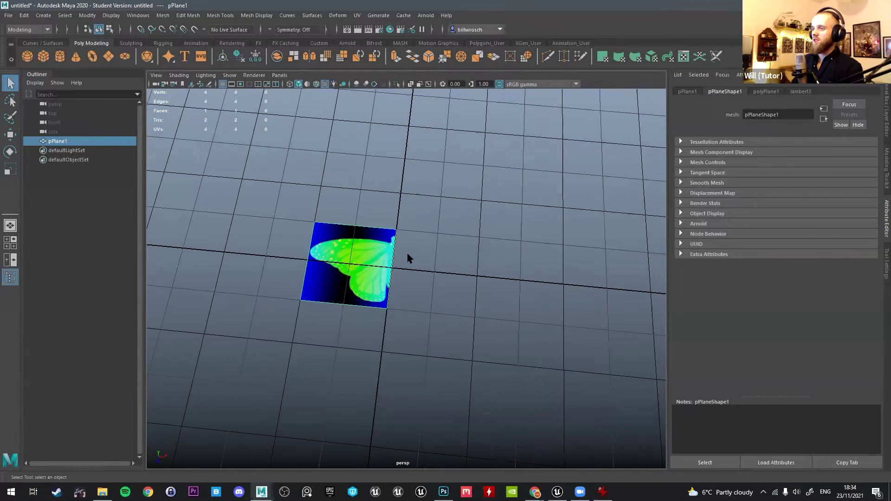
{"action": "scroll", "coordinate": [335, 169], "scroll_direction": "down", "scroll_amount": 2}
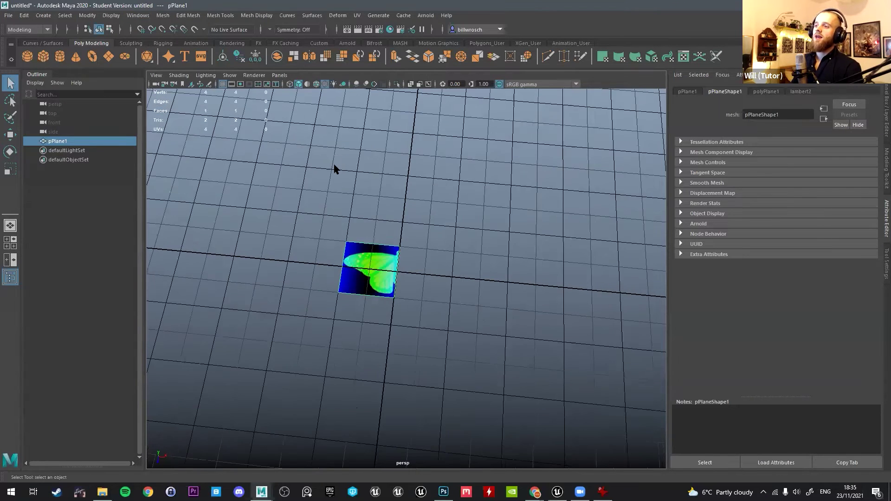
{"action": "scroll", "coordinate": [335, 169], "scroll_direction": "down", "scroll_amount": 4}
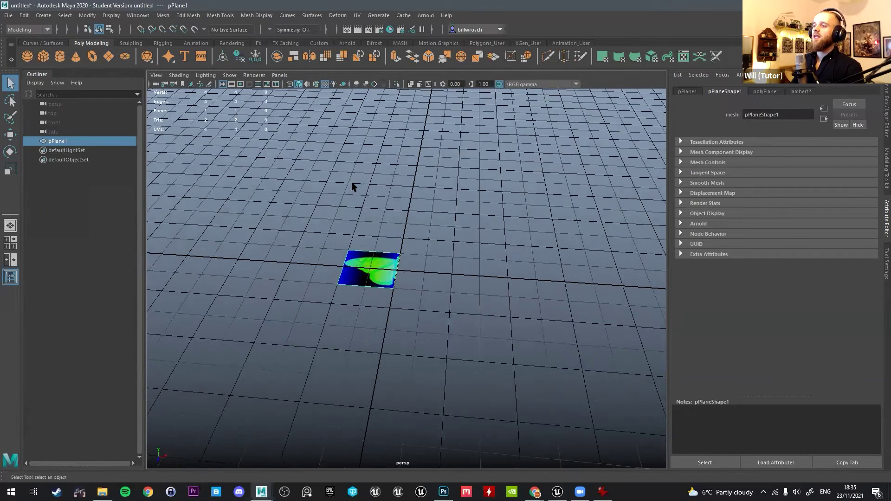
Import HumanBody.ma from the Content Browser's Bipeds sculpting base meshes as a scale reference.
{"action": "left_click", "coordinate": [137, 15]}
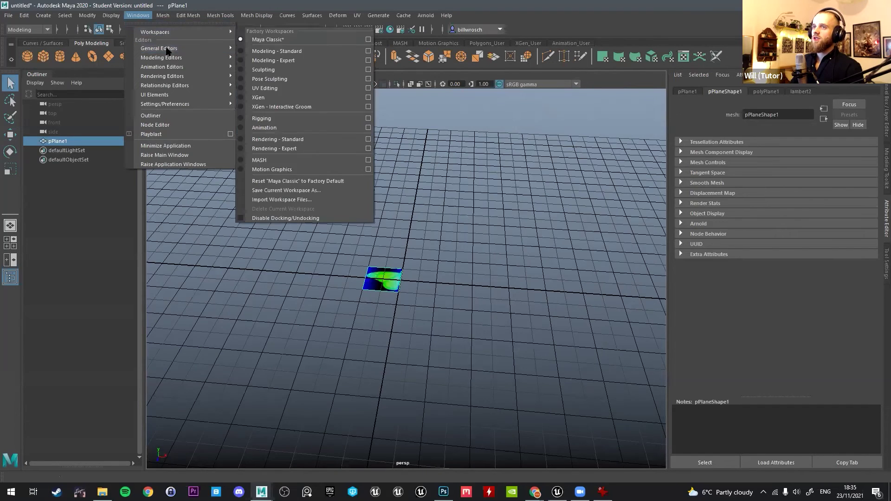
{"action": "mouse_move", "coordinate": [195, 48]}
{"action": "left_click", "coordinate": [275, 75]}
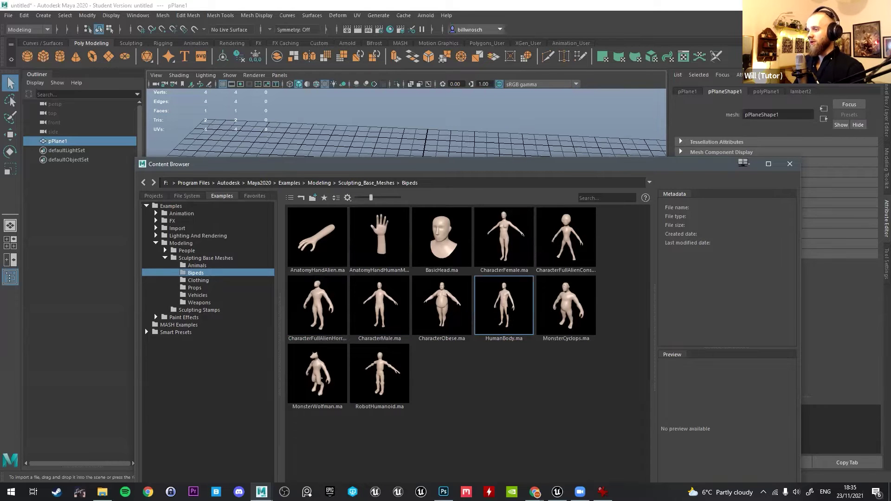
{"action": "left_click", "coordinate": [504, 300]}
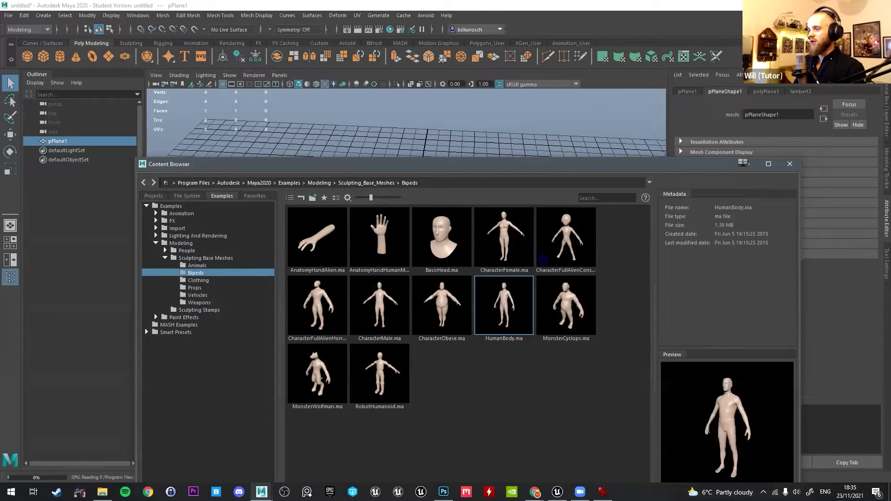
{"action": "left_click", "coordinate": [789, 164]}
Try to scale the butterfly plane down about its body-side edge to compare it with the human figure's feet.
{"action": "left_click_drag", "start_coordinate": [485, 268], "coordinate": [403, 286], "text": "alt"}
{"action": "scroll", "coordinate": [402, 253], "scroll_direction": "up", "scroll_amount": 8}
{"action": "left_click", "coordinate": [423, 294]}
{"action": "key", "text": "e"}
{"action": "key", "text": "r"}
{"action": "scroll", "coordinate": [444, 276], "scroll_direction": "up", "scroll_amount": 3}
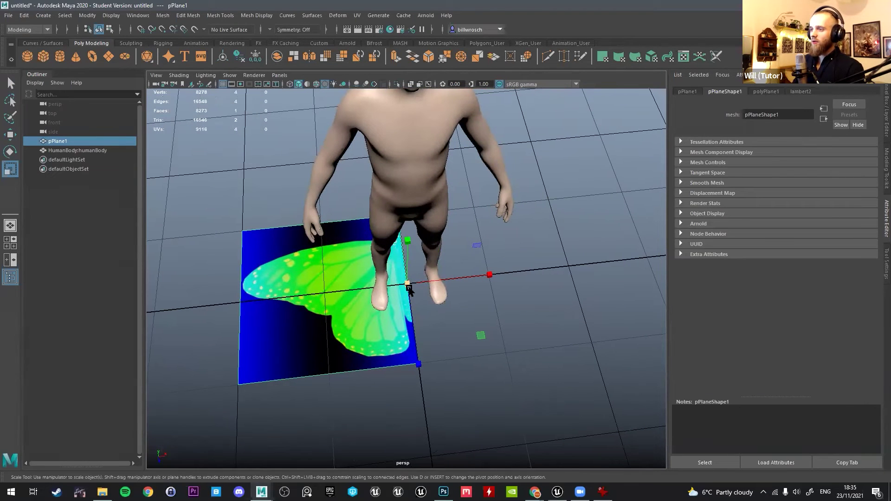
{"action": "scroll", "coordinate": [400, 280], "scroll_direction": "up", "scroll_amount": 5}
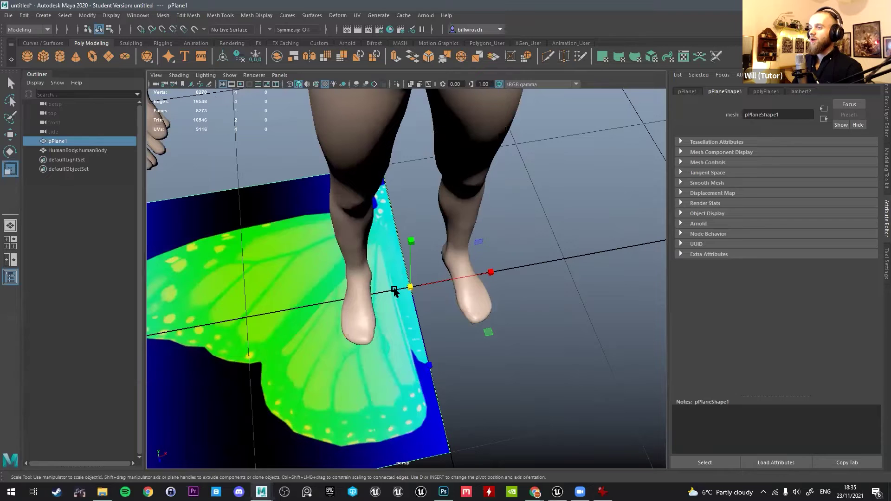
{"action": "mouse_move", "coordinate": [429, 301]}
{"action": "left_mouse_down", "text": "alt"}
{"action": "mouse_move", "coordinate": [358, 269]}
{"action": "mouse_move", "coordinate": [360, 280]}
{"action": "mouse_move", "coordinate": [337, 242]}
{"action": "mouse_move", "coordinate": [389, 258]}
{"action": "mouse_move", "coordinate": [424, 294]}
{"action": "mouse_move", "coordinate": [450, 279]}
{"action": "mouse_move", "coordinate": [423, 284]}
{"action": "left_mouse_up", "text": "alt"}
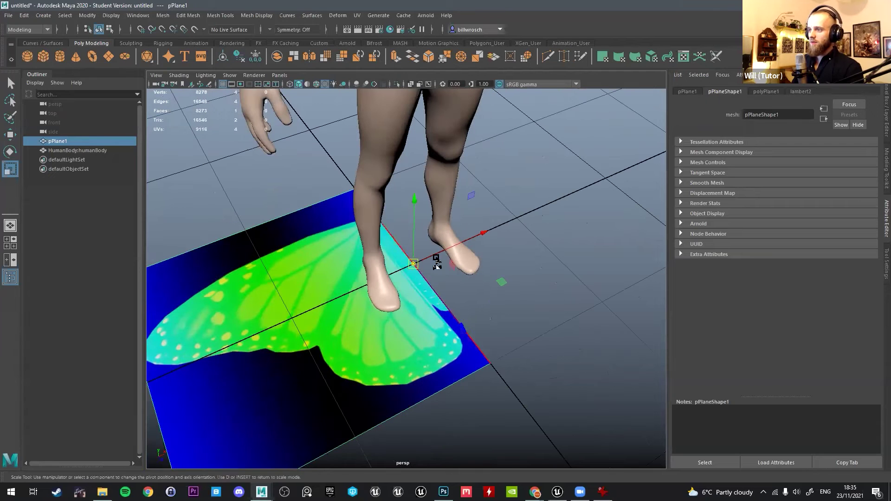
{"action": "scroll", "coordinate": [435, 262], "scroll_direction": "down", "scroll_amount": 2}
{"action": "middle_click_drag", "start_coordinate": [435, 262], "coordinate": [452, 246], "text": "alt"}
{"action": "key", "text": "d"}
{"action": "key", "text": "x"}
{"action": "left_click_drag", "start_coordinate": [453, 238], "coordinate": [274, 284]}
{"action": "key", "text": "w"}
{"action": "key", "text": "e"}
{"action": "key", "text": "r"}
{"action": "scroll", "coordinate": [429, 270], "scroll_direction": "up", "scroll_amount": 4}
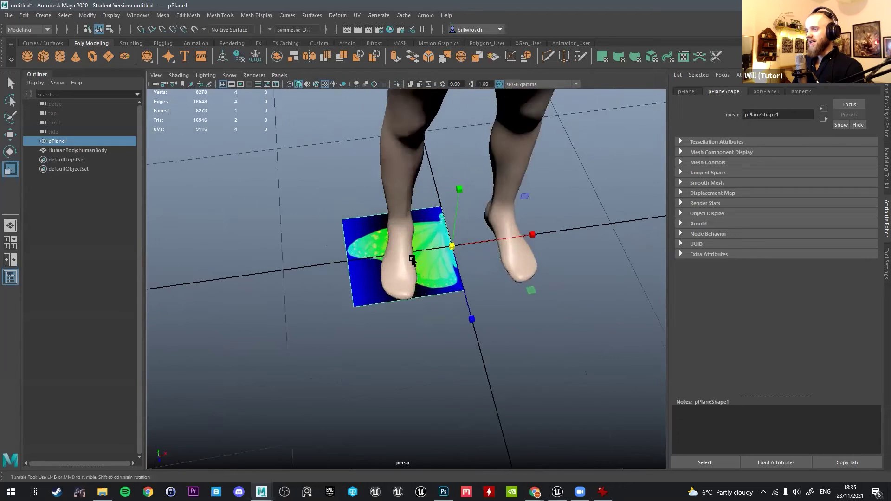
{"action": "left_click_drag", "start_coordinate": [425, 270], "coordinate": [408, 265], "text": "alt"}
Undo the scaling, try scaling the butterfly plane about its own centre, and undo that attempt too.
{"action": "key", "text": "ctrl+z"}
{"action": "key", "text": "ctrl+z"}
{"action": "left_click", "coordinate": [222, 59]}
{"action": "scroll", "coordinate": [358, 229], "scroll_direction": "down", "scroll_amount": 3}
{"action": "left_click_drag", "start_coordinate": [308, 257], "coordinate": [259, 275]}
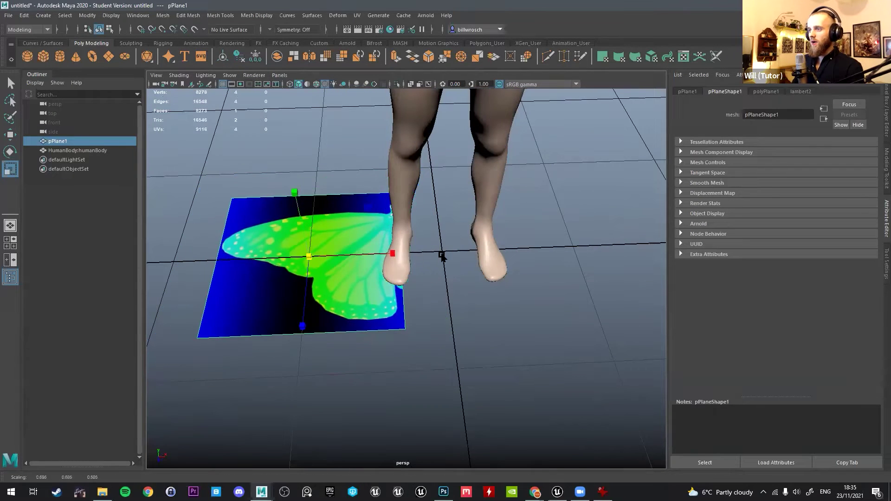
{"action": "key", "text": "ctrl+z"}
{"action": "key", "text": "ctrl+z"}
Scale the butterfly plane uniformly to about 0.094 from its body-side edge, judging its size against the human feet.
{"action": "key", "text": "w"}
{"action": "key", "text": "e"}
{"action": "key", "text": "r"}
{"action": "left_click_drag", "start_coordinate": [441, 251], "coordinate": [189, 253]}
{"action": "key", "text": "f"}
{"action": "scroll", "coordinate": [327, 279], "scroll_direction": "down", "scroll_amount": 6}
{"action": "left_click_drag", "start_coordinate": [327, 279], "coordinate": [267, 273], "text": "alt"}
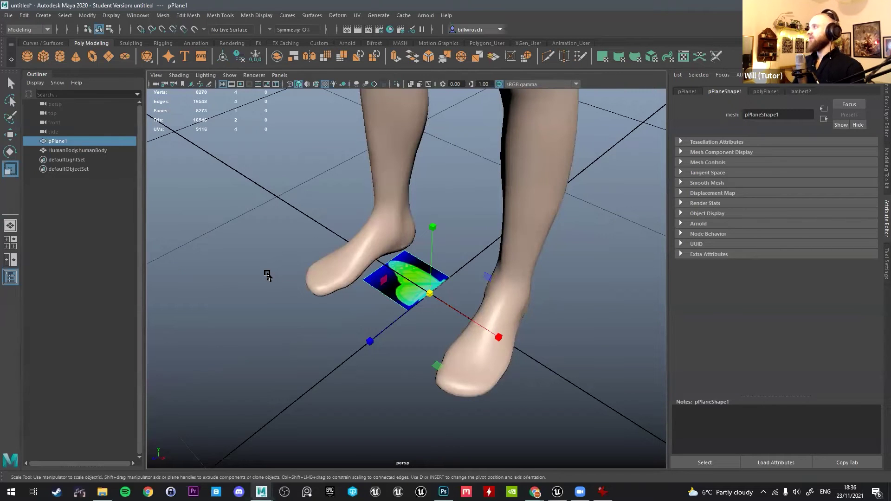
{"action": "left_click_drag", "start_coordinate": [430, 294], "coordinate": [442, 317]}
{"action": "scroll", "coordinate": [378, 308], "scroll_direction": "down", "scroll_amount": 4}
{"action": "scroll", "coordinate": [413, 318], "scroll_direction": "down", "scroll_amount": 4}
{"action": "scroll", "coordinate": [443, 320], "scroll_direction": "up", "scroll_amount": 4}
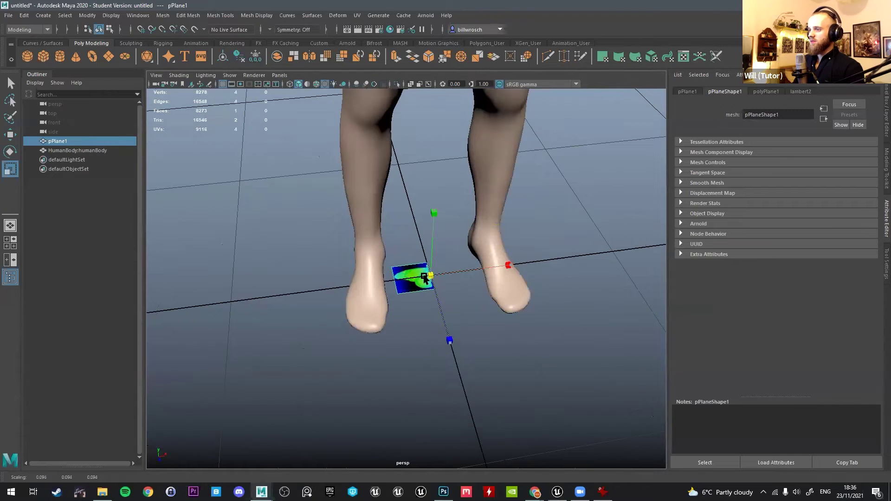
Delete the human body reference mesh, leaving only the butterfly plane in the scene.
{"action": "key", "text": "q"}
{"action": "right_click_drag", "start_coordinate": [414, 235], "coordinate": [449, 250]}
{"action": "left_click", "coordinate": [483, 221]}
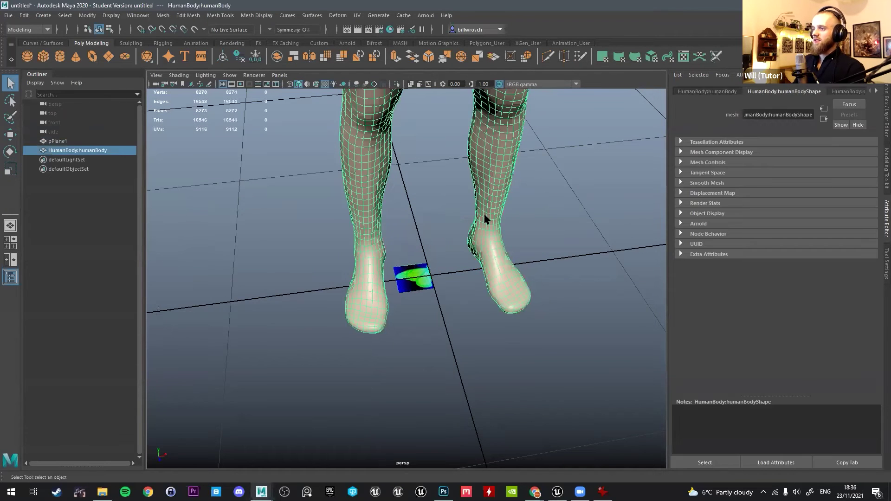
{"action": "key", "text": "Delete"}
{"action": "scroll", "coordinate": [472, 217], "scroll_direction": "up", "scroll_amount": 4}
{"action": "left_click_drag", "start_coordinate": [472, 217], "coordinate": [459, 284], "text": "alt"}
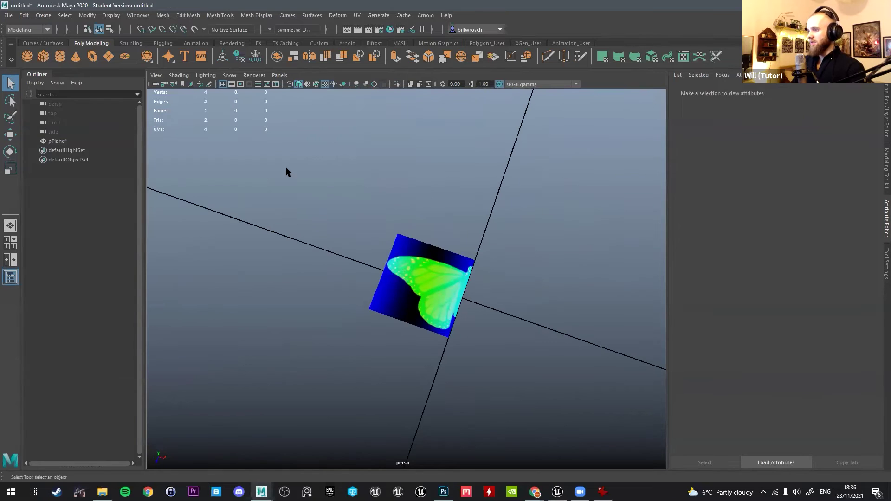
Select the butterfly plane and restore the workspace layout with the time slider and tool settings.
{"action": "left_click_drag", "start_coordinate": [286, 171], "coordinate": [430, 320]}
{"action": "middle_click_drag", "start_coordinate": [536, 325], "coordinate": [489, 279], "text": "alt"}
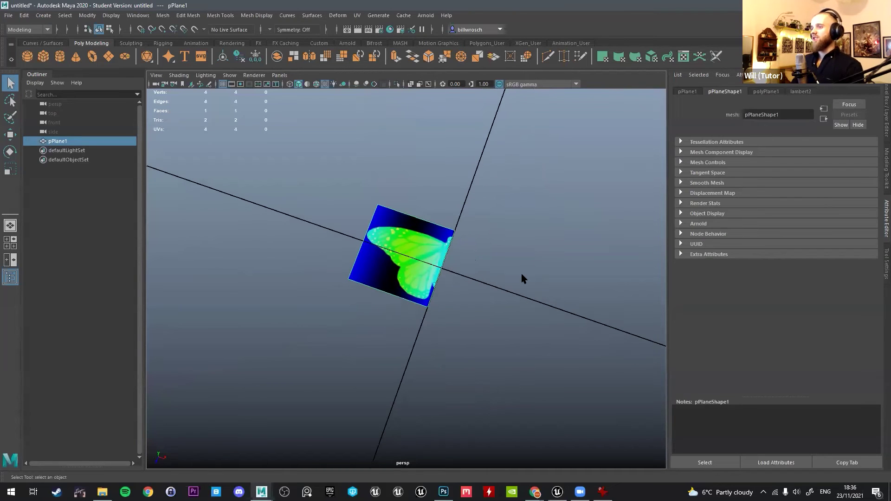
{"action": "left_click_drag", "start_coordinate": [523, 265], "coordinate": [384, 242], "text": "alt"}
{"action": "scroll", "coordinate": [415, 238], "scroll_direction": "up", "scroll_amount": 4}
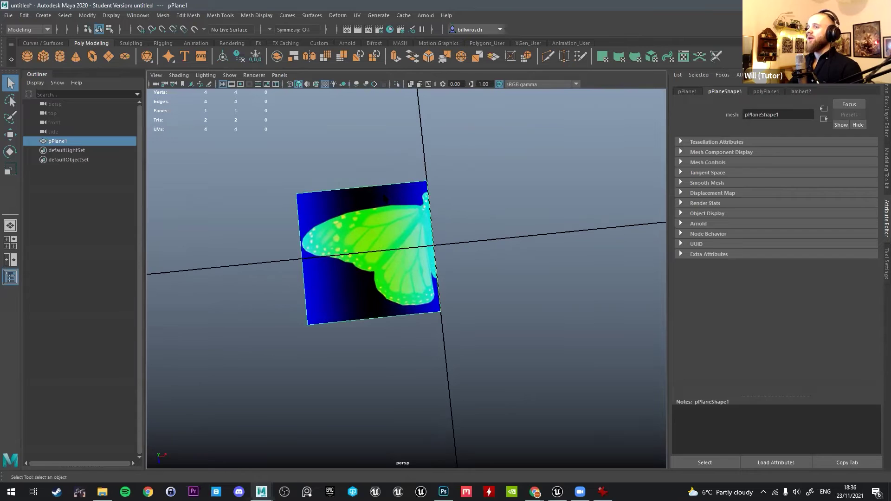
{"action": "left_click", "coordinate": [803, 85]}
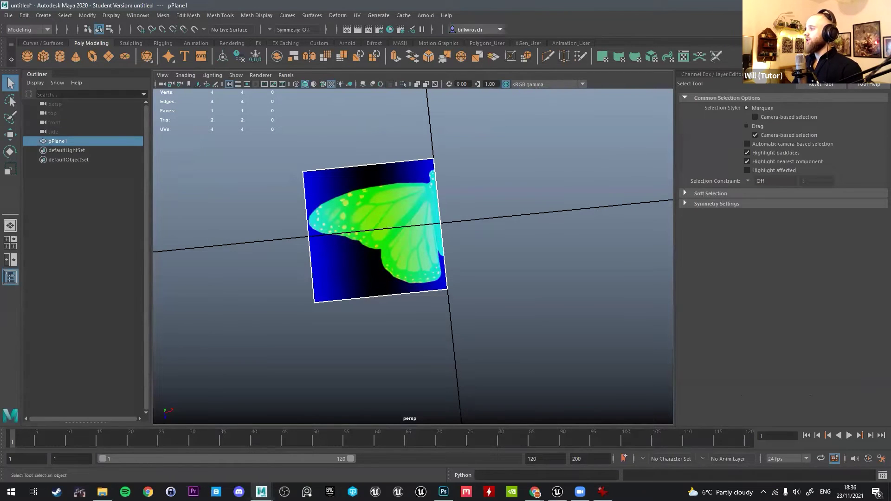
Display the butterfly plane's UVs in the UV Editor and move that window clear of the perspective viewport.
{"action": "scroll", "coordinate": [609, 235], "scroll_direction": "down", "scroll_amount": 3}
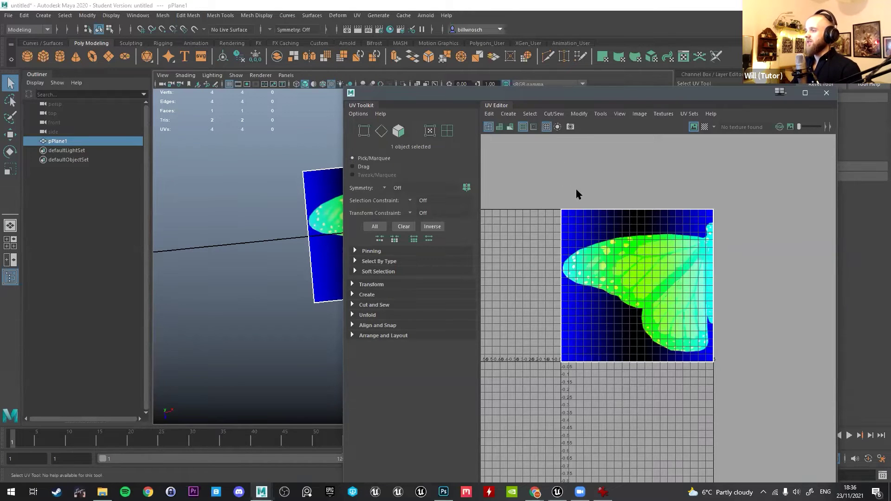
{"action": "left_click_drag", "start_coordinate": [585, 92], "coordinate": [736, 165]}
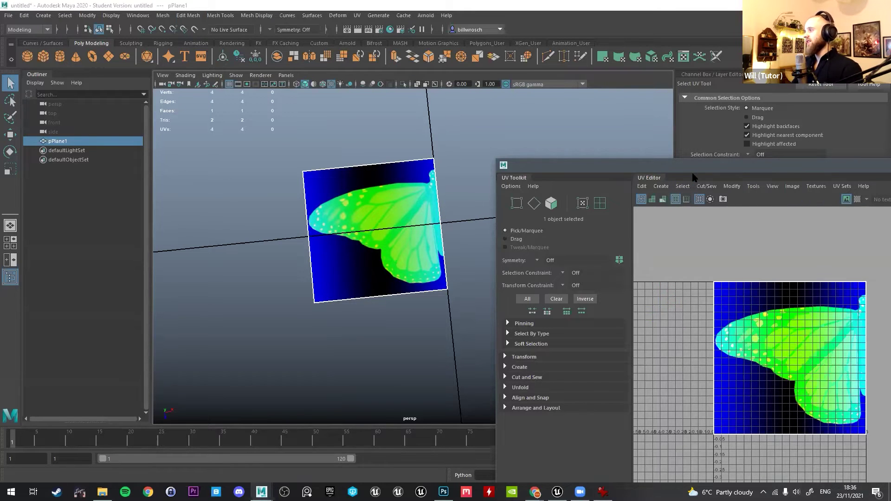
{"action": "left_click_drag", "start_coordinate": [692, 166], "coordinate": [890, 166]}
{"action": "scroll", "coordinate": [495, 264], "scroll_direction": "up", "scroll_amount": 2}
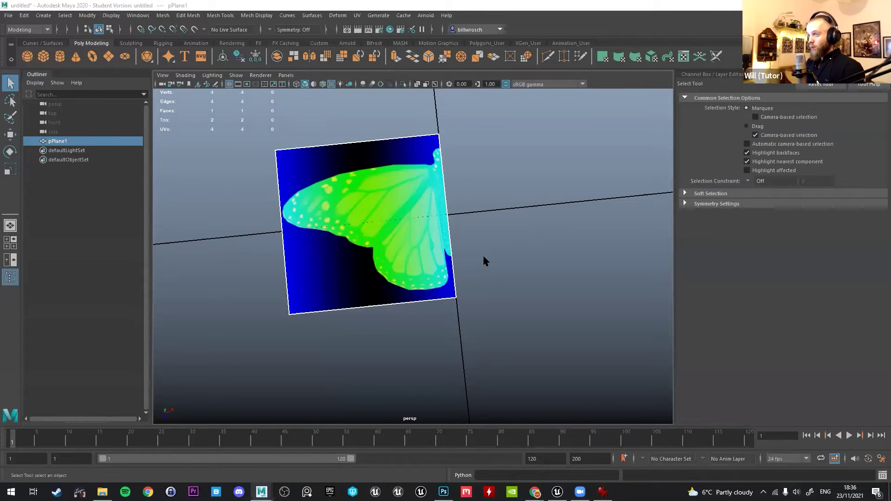
Try to move the vertices at the plane's outer edge in towards the butterfly wing.
{"action": "left_click_drag", "start_coordinate": [478, 211], "coordinate": [411, 233], "text": "alt"}
{"action": "left_click_drag", "start_coordinate": [358, 183], "coordinate": [335, 160], "text": "alt"}
{"action": "right_click_drag", "start_coordinate": [324, 162], "coordinate": [283, 161]}
{"action": "left_click_drag", "start_coordinate": [284, 151], "coordinate": [355, 284]}
{"action": "key", "text": "w"}
{"action": "left_click_drag", "start_coordinate": [309, 181], "coordinate": [450, 201]}
{"action": "key", "text": "ctrl+z"}
{"action": "key", "text": "q"}
{"action": "left_click_drag", "start_coordinate": [543, 208], "coordinate": [505, 221], "text": "alt"}
{"action": "left_click", "coordinate": [501, 211]}
{"action": "left_click_drag", "start_coordinate": [428, 204], "coordinate": [438, 281], "text": "alt"}
{"action": "left_click", "coordinate": [545, 56]}
{"action": "left_click", "coordinate": [466, 204]}
{"action": "scroll", "coordinate": [439, 237], "scroll_direction": "up", "scroll_amount": 3}
{"action": "key", "text": "q"}
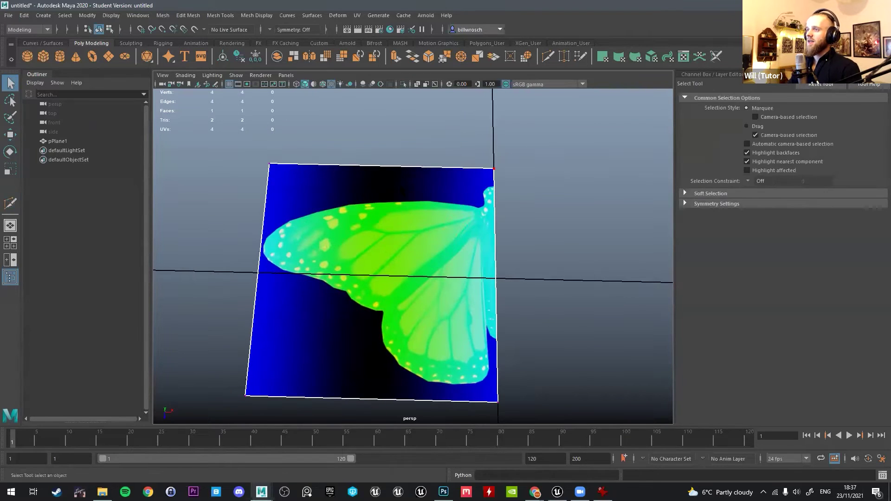
Insert six evenly spaced edge loops that divide the plane into strips between the wingtip side and the body side.
{"action": "left_click", "coordinate": [218, 15]}
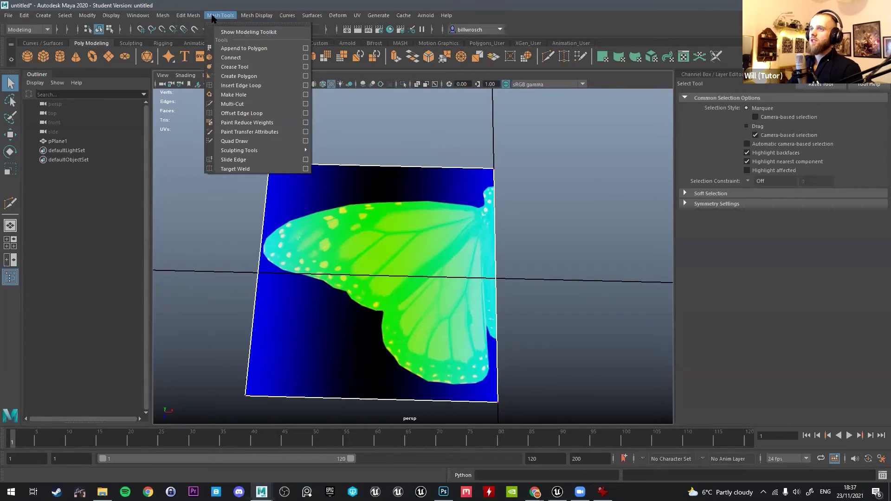
{"action": "left_click", "coordinate": [241, 86]}
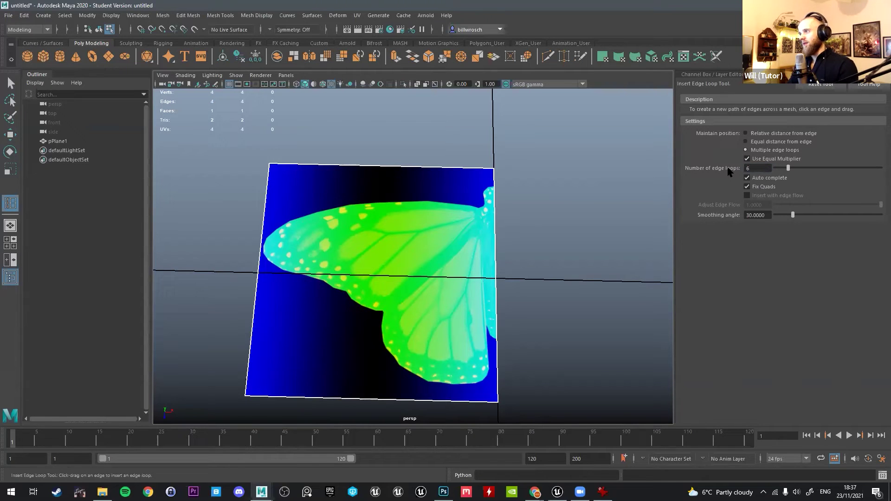
{"action": "left_click", "coordinate": [396, 166]}
{"action": "left_click", "coordinate": [409, 166]}
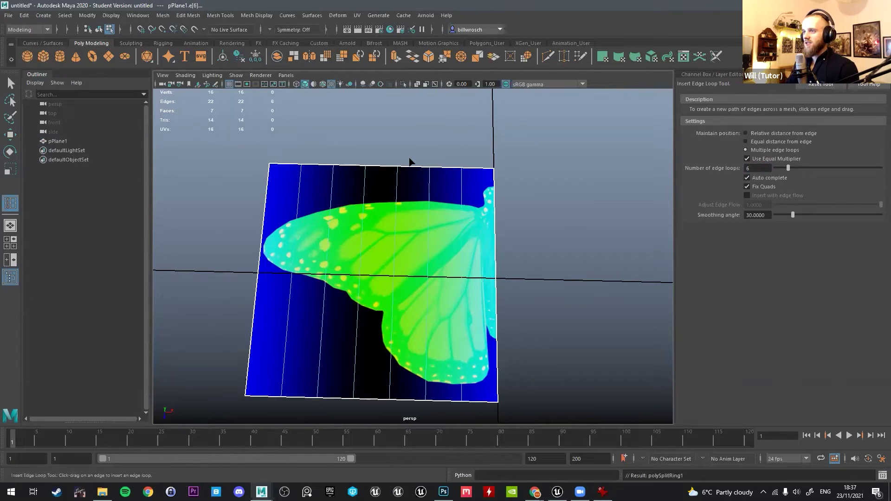
{"action": "middle_click_drag", "start_coordinate": [442, 147], "coordinate": [399, 95], "text": "alt"}
{"action": "key", "text": "q"}
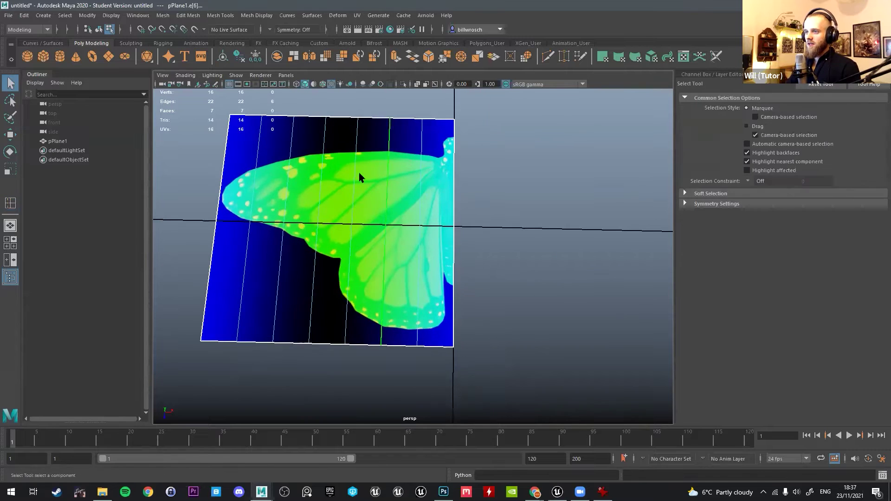
Cut one more edge with Multi-Cut where the wing meets the butterfly's body, running parallel to the body-side edge.
{"action": "key", "text": "ctrl+shift+x"}
{"action": "left_click", "coordinate": [453, 119]}
{"action": "right_click_drag", "start_coordinate": [442, 145], "coordinate": [446, 165], "text": "alt"}
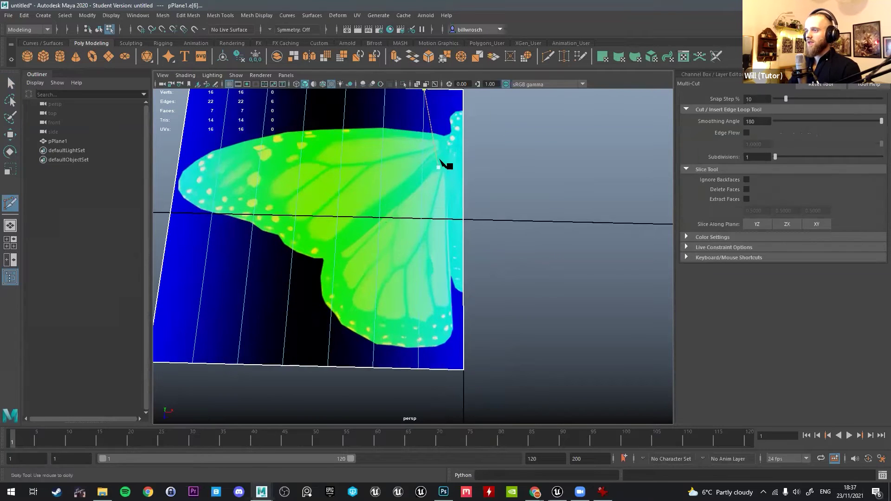
{"action": "middle_click_drag", "start_coordinate": [447, 121], "coordinate": [430, 133], "text": "alt"}
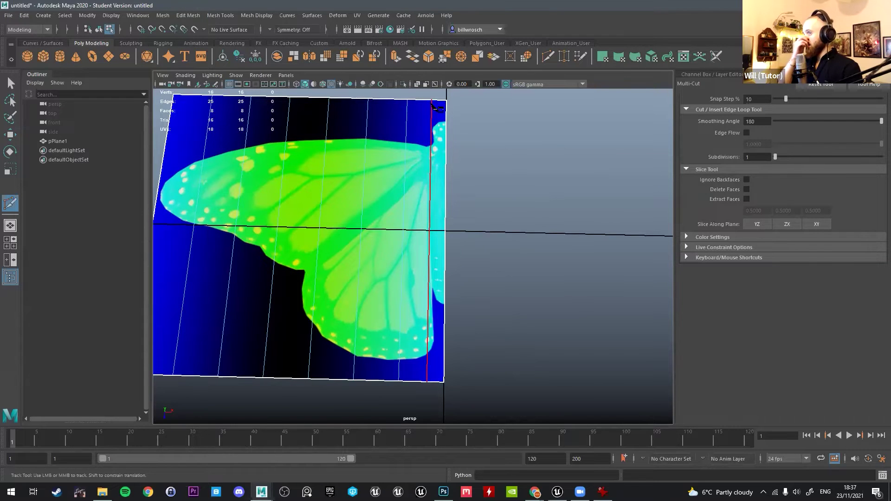
Examine the plane's face strips from several angles, comparing the empty areas around the wing with the wing outline.
{"action": "left_click_drag", "start_coordinate": [445, 109], "coordinate": [450, 260], "text": "alt"}
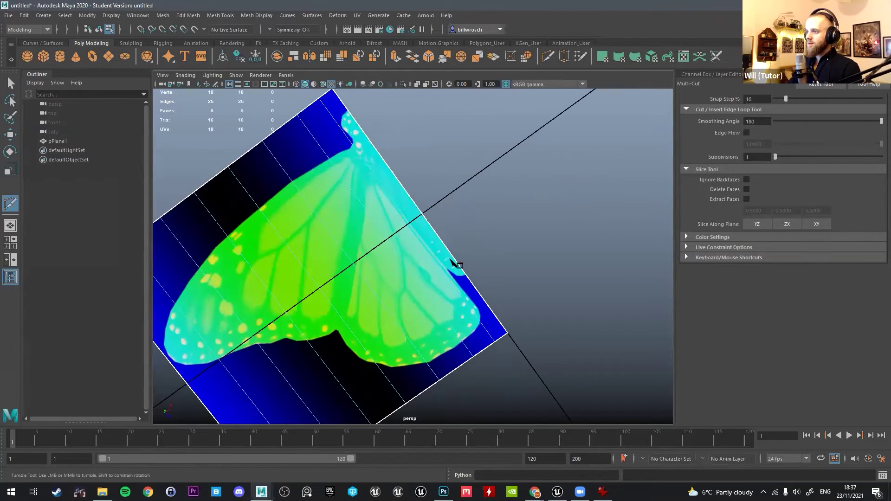
{"action": "left_click_drag", "start_coordinate": [397, 199], "coordinate": [473, 195], "text": "alt"}
{"action": "middle_click_drag", "start_coordinate": [473, 194], "coordinate": [487, 148], "text": "alt"}
{"action": "scroll", "coordinate": [464, 195], "scroll_direction": "down", "scroll_amount": 4}
{"action": "left_click_drag", "start_coordinate": [464, 195], "coordinate": [433, 257], "text": "alt"}
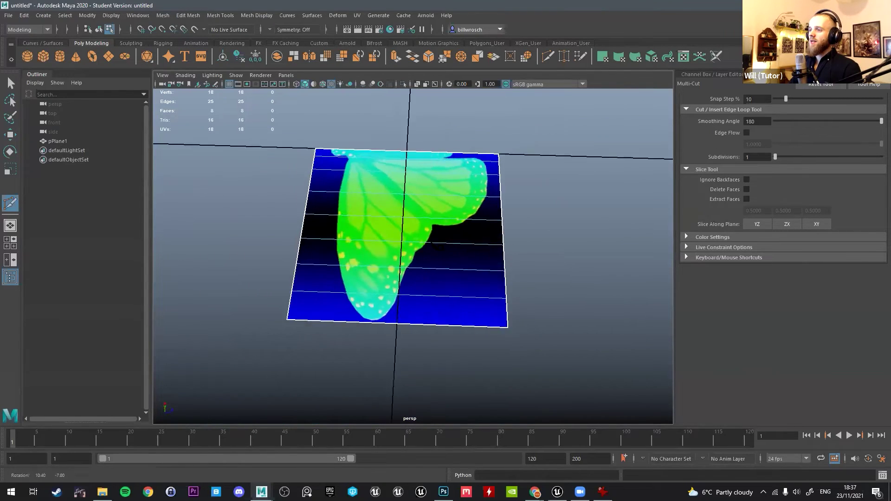
{"action": "middle_click_drag", "start_coordinate": [434, 257], "coordinate": [423, 236], "text": "alt"}
{"action": "mouse_move", "coordinate": [427, 238]}
{"action": "left_mouse_down", "text": "alt"}
{"action": "mouse_move", "coordinate": [425, 269]}
{"action": "mouse_move", "coordinate": [472, 253]}
{"action": "mouse_move", "coordinate": [449, 259]}
{"action": "mouse_move", "coordinate": [429, 247]}
{"action": "left_mouse_up", "text": "alt"}
{"action": "key", "text": "q"}
{"action": "right_click_drag", "start_coordinate": [430, 237], "coordinate": [400, 241]}
{"action": "left_click_drag", "start_coordinate": [399, 243], "coordinate": [411, 269], "text": "alt"}
{"action": "right_click_drag", "start_coordinate": [410, 269], "coordinate": [459, 246], "text": "alt"}
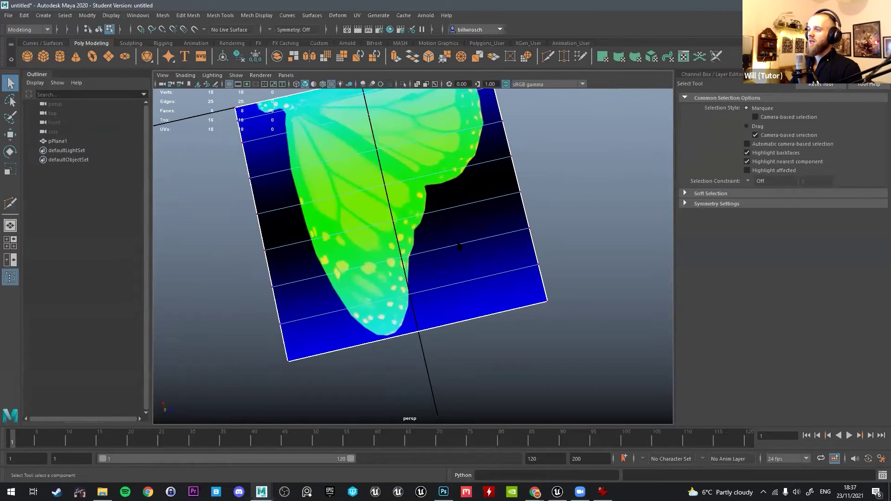
{"action": "right_click_drag", "start_coordinate": [465, 211], "coordinate": [467, 236]}
{"action": "left_click_drag", "start_coordinate": [460, 197], "coordinate": [524, 322]}
{"action": "left_click", "coordinate": [563, 268]}
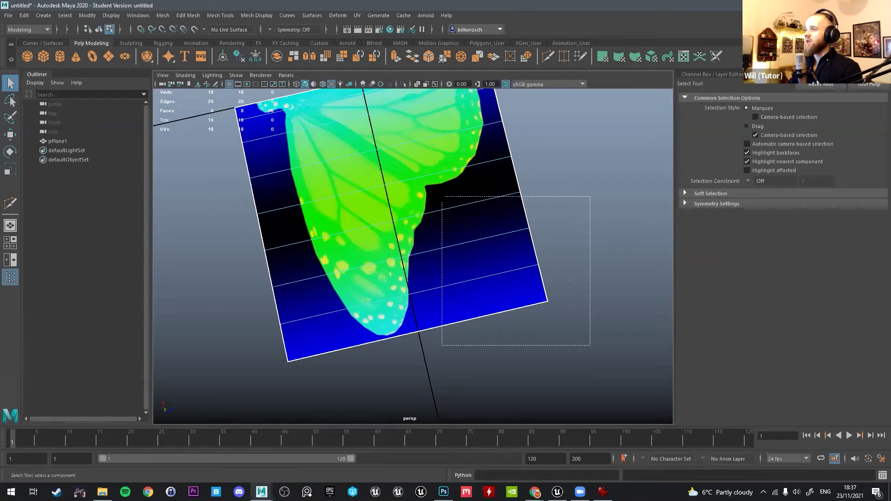
{"action": "left_click_drag", "start_coordinate": [559, 281], "coordinate": [547, 275]}
{"action": "left_click_drag", "start_coordinate": [521, 186], "coordinate": [496, 232], "text": "alt"}
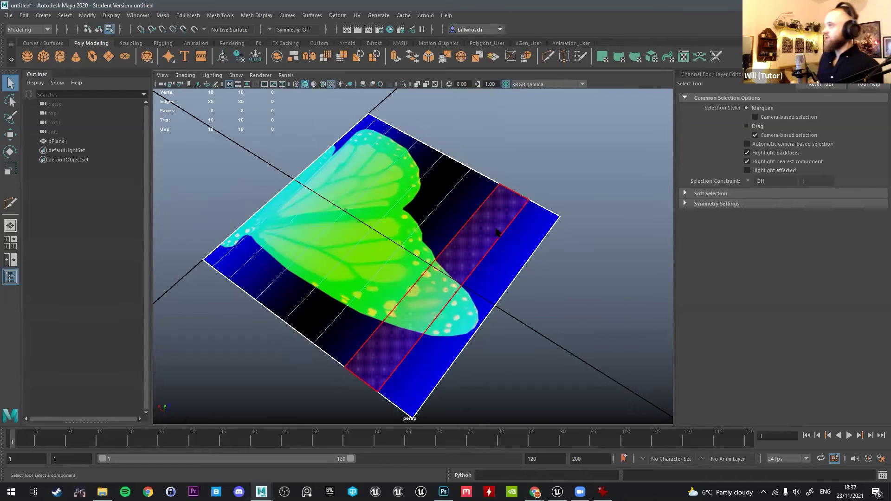
{"action": "left_click_drag", "start_coordinate": [485, 213], "coordinate": [534, 209], "text": "alt"}
{"action": "middle_click_drag", "start_coordinate": [482, 239], "coordinate": [500, 227], "text": "alt"}
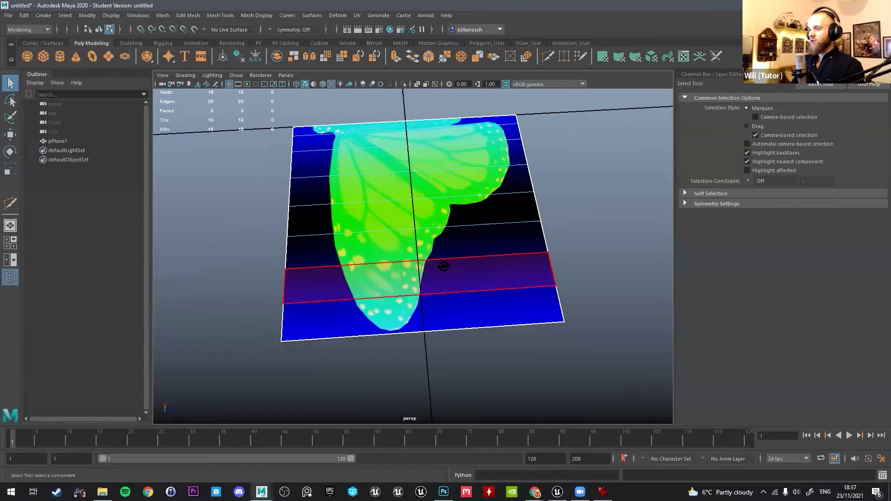
{"action": "left_click_drag", "start_coordinate": [443, 267], "coordinate": [416, 320], "text": "alt"}
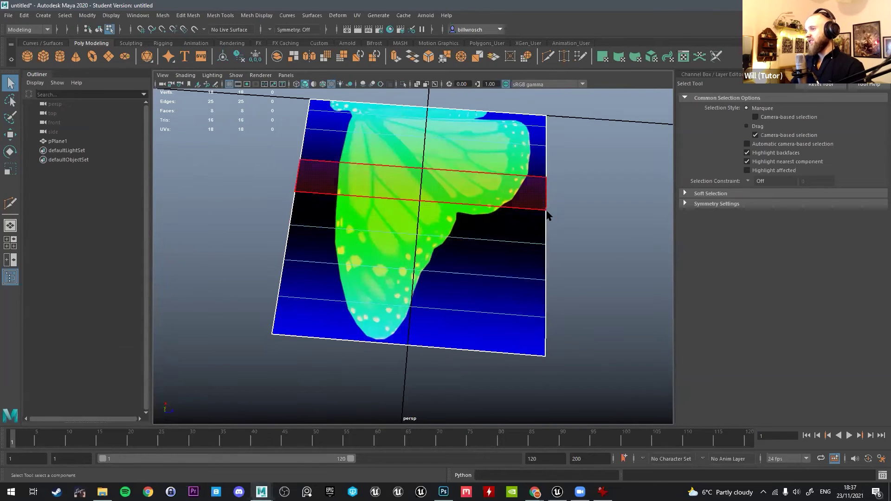
{"action": "middle_click_drag", "start_coordinate": [473, 252], "coordinate": [464, 240], "text": "alt"}
{"action": "left_click_drag", "start_coordinate": [464, 240], "coordinate": [411, 240], "text": "alt"}
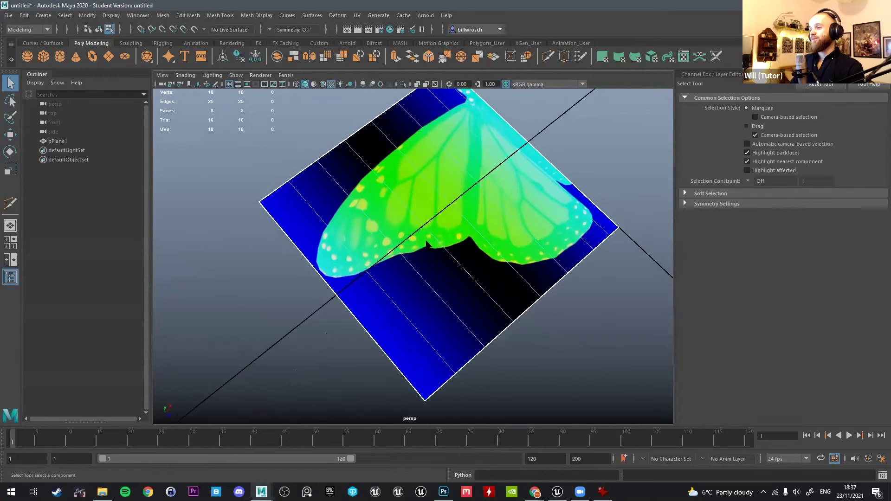
{"action": "middle_click_drag", "start_coordinate": [411, 239], "coordinate": [386, 218], "text": "alt"}
{"action": "left_click_drag", "start_coordinate": [385, 219], "coordinate": [374, 217], "text": "alt"}
Try to cut diagonally across the empty corner beneath the wing with the Multi-Cut tool.
{"action": "left_click", "coordinate": [548, 56]}
{"action": "key", "text": "Return"}
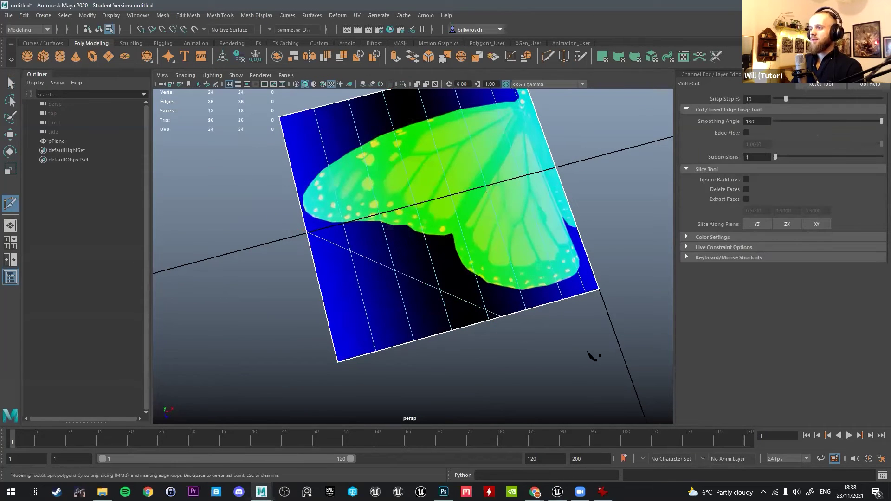
{"action": "key", "text": "ctrl+z"}
{"action": "key", "text": "q"}
Select the plane's corner vertex beside the empty area near the wingtip and turn on Preserve UVs for the Move tool.
{"action": "left_click_drag", "start_coordinate": [469, 218], "coordinate": [511, 223], "text": "alt"}
{"action": "right_click_drag", "start_coordinate": [436, 235], "coordinate": [390, 236]}
{"action": "left_click_drag", "start_coordinate": [425, 391], "coordinate": [425, 392]}
{"action": "middle_click_drag", "start_coordinate": [425, 391], "coordinate": [428, 286], "text": "alt"}
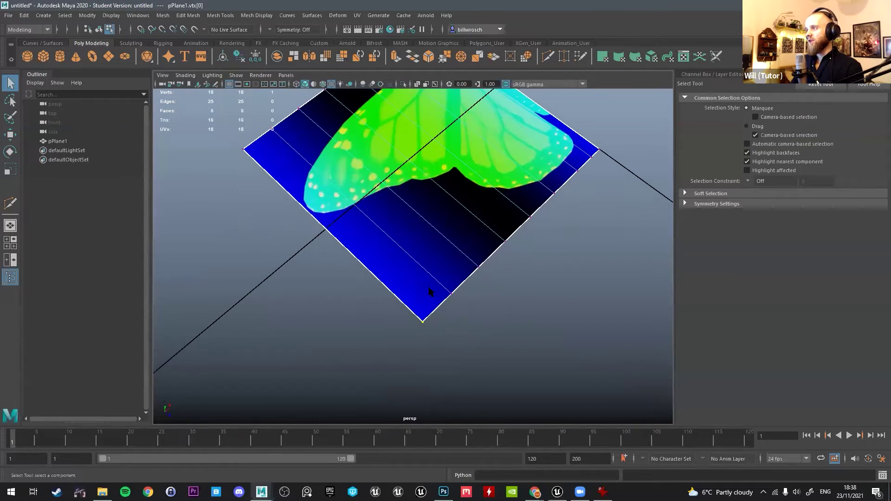
{"action": "key", "text": "w"}
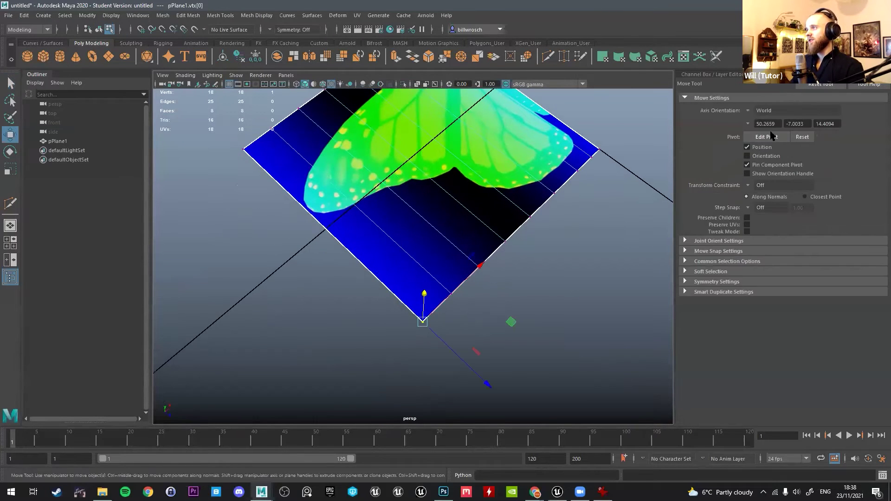
{"action": "left_click", "coordinate": [746, 224]}
Try to move the corner vertex along the plane's outer edge towards the wingtip.
{"action": "left_click_drag", "start_coordinate": [543, 247], "coordinate": [592, 243], "text": "alt"}
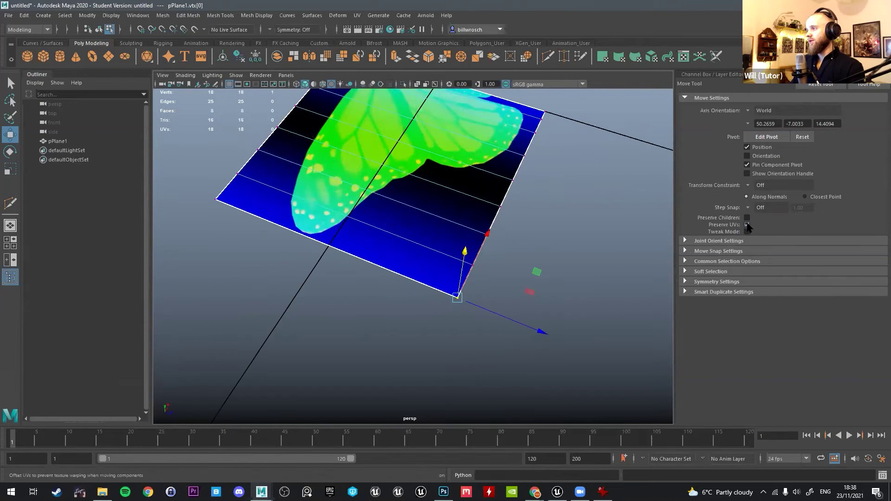
{"action": "left_click_drag", "start_coordinate": [529, 328], "coordinate": [311, 243]}
{"action": "key", "text": "ctrl+z"}
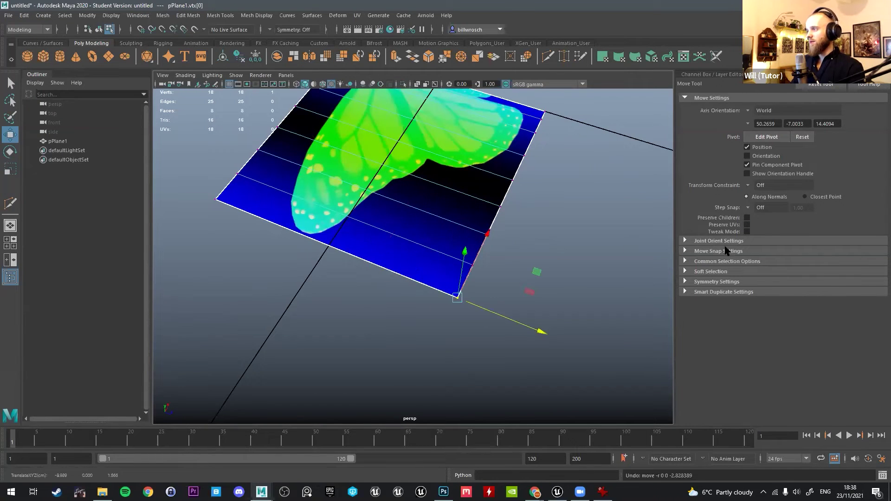
Move the rear edge vertices nearest the wingtip inward so the mesh border follows the tip of the forewing.
{"action": "left_click_drag", "start_coordinate": [533, 330], "coordinate": [396, 276]}
{"action": "left_click_drag", "start_coordinate": [434, 232], "coordinate": [462, 246], "text": "alt"}
{"action": "left_click_drag", "start_coordinate": [458, 207], "coordinate": [388, 247]}
{"action": "middle_click_drag", "start_coordinate": [388, 246], "coordinate": [418, 239], "text": "alt"}
{"action": "key", "text": "q"}
{"action": "key", "text": "w"}
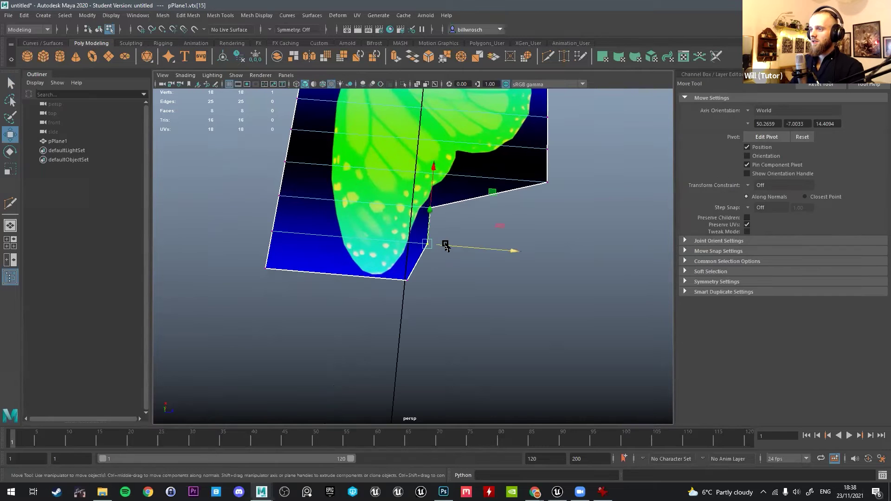
{"action": "left_click", "coordinate": [422, 285]}
{"action": "left_click_drag", "start_coordinate": [421, 285], "coordinate": [415, 285]}
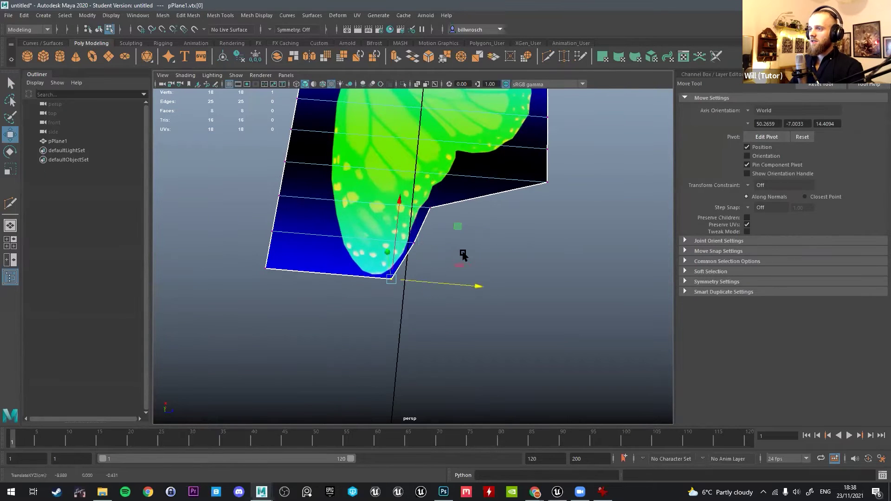
Move the rear edge vertices around the notch between the wings and along the hindwing closer to the texture outline.
{"action": "middle_click_drag", "start_coordinate": [464, 254], "coordinate": [436, 312], "text": "alt"}
{"action": "left_click_drag", "start_coordinate": [504, 229], "coordinate": [458, 242]}
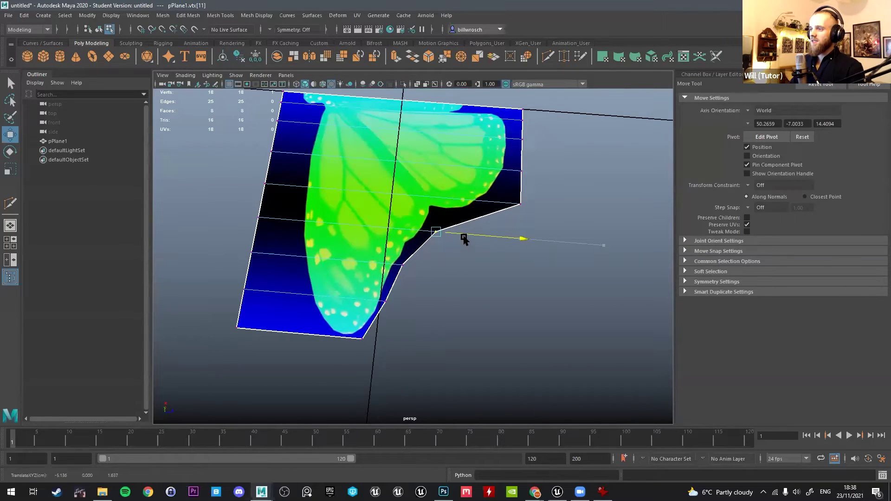
{"action": "middle_click_drag", "start_coordinate": [463, 239], "coordinate": [442, 275], "text": "alt"}
{"action": "left_click_drag", "start_coordinate": [486, 235], "coordinate": [498, 249]}
{"action": "middle_click_drag", "start_coordinate": [516, 239], "coordinate": [503, 264], "text": "alt"}
{"action": "left_click_drag", "start_coordinate": [499, 271], "coordinate": [494, 271]}
{"action": "middle_click_drag", "start_coordinate": [496, 277], "coordinate": [459, 300], "text": "alt"}
{"action": "left_click_drag", "start_coordinate": [443, 248], "coordinate": [482, 262]}
{"action": "middle_click_drag", "start_coordinate": [482, 262], "coordinate": [479, 292], "text": "alt"}
Fit the vertices at the hindwing's end and the body-side corner tightly around the texture outline.
{"action": "key", "text": "q"}
{"action": "left_click_drag", "start_coordinate": [458, 257], "coordinate": [480, 249], "text": "alt"}
{"action": "key", "text": "w"}
{"action": "left_click_drag", "start_coordinate": [481, 249], "coordinate": [467, 225], "text": "alt"}
{"action": "key", "text": "q"}
{"action": "key", "text": "w"}
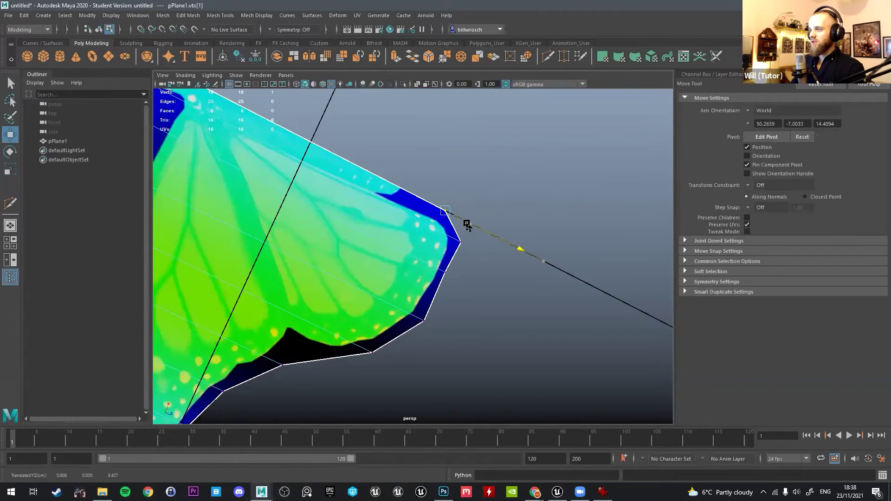
{"action": "middle_click_drag", "start_coordinate": [452, 277], "coordinate": [486, 248], "text": "alt"}
{"action": "left_click_drag", "start_coordinate": [486, 248], "coordinate": [446, 310], "text": "alt"}
{"action": "left_click", "coordinate": [436, 293]}
{"action": "middle_click_drag", "start_coordinate": [380, 305], "coordinate": [432, 288], "text": "alt"}
{"action": "left_click_drag", "start_coordinate": [412, 284], "coordinate": [448, 311]}
Move the vertices from the wingtip to the middle of the forewing's leading edge inward to follow the wing outline.
{"action": "left_click_drag", "start_coordinate": [370, 284], "coordinate": [416, 247], "text": "alt"}
{"action": "left_click_drag", "start_coordinate": [356, 259], "coordinate": [553, 266], "text": "alt"}
{"action": "left_click_drag", "start_coordinate": [522, 231], "coordinate": [470, 187]}
{"action": "left_click", "coordinate": [512, 268]}
{"action": "left_click_drag", "start_coordinate": [494, 254], "coordinate": [452, 220]}
{"action": "left_click", "coordinate": [486, 290]}
{"action": "middle_click_drag", "start_coordinate": [486, 290], "coordinate": [454, 263]}
{"action": "left_click", "coordinate": [458, 315]}
{"action": "middle_click_drag", "start_coordinate": [459, 316], "coordinate": [419, 282]}
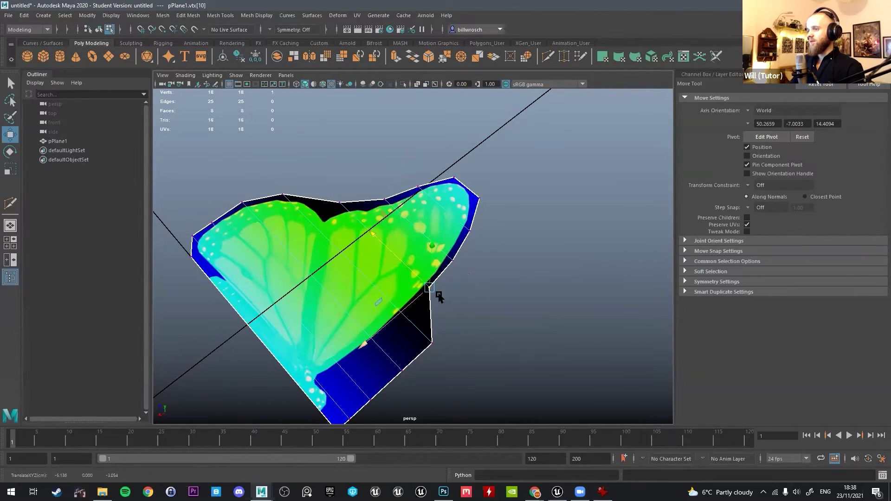
Move the remaining leading-edge vertices towards the body inward, shaping the border down to the butterfly's head.
{"action": "left_click_drag", "start_coordinate": [415, 276], "coordinate": [523, 297], "text": "alt"}
{"action": "mouse_move", "coordinate": [485, 265]}
{"action": "left_mouse_down"}
{"action": "mouse_move", "coordinate": [445, 263]}
{"action": "mouse_move", "coordinate": [499, 257]}
{"action": "left_mouse_up"}
{"action": "middle_click_drag", "start_coordinate": [501, 269], "coordinate": [444, 271]}
{"action": "left_click_drag", "start_coordinate": [492, 279], "coordinate": [527, 322]}
{"action": "middle_click_drag", "start_coordinate": [490, 297], "coordinate": [471, 297]}
{"action": "left_click_drag", "start_coordinate": [489, 301], "coordinate": [603, 310], "text": "alt"}
{"action": "key", "text": "q"}
{"action": "right_click_drag", "start_coordinate": [516, 235], "coordinate": [488, 226]}
{"action": "middle_click_drag", "start_coordinate": [492, 221], "coordinate": [435, 234], "text": "alt"}
{"action": "right_click_drag", "start_coordinate": [435, 235], "coordinate": [563, 223], "text": "alt"}
{"action": "middle_click_drag", "start_coordinate": [610, 186], "coordinate": [479, 216], "text": "alt"}
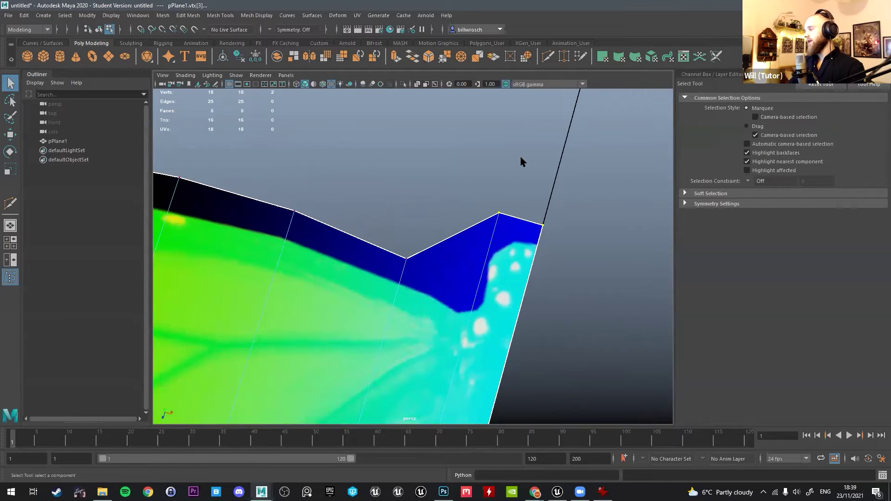
Refine the wingtip corner vertex and the vertices midway along the leading edge to sit closer to the wing outline.
{"action": "scroll", "coordinate": [500, 201], "scroll_direction": "down", "scroll_amount": 3}
{"action": "left_click_drag", "start_coordinate": [489, 213], "coordinate": [378, 284], "text": "alt"}
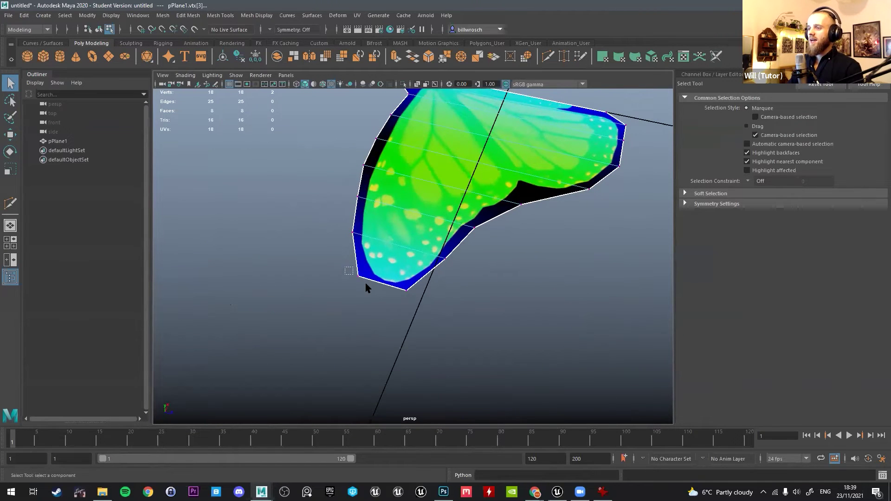
{"action": "key", "text": "w"}
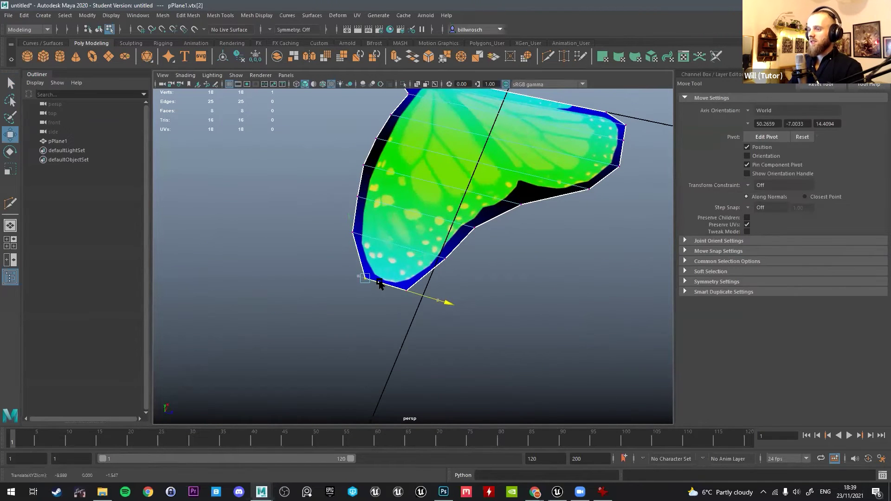
{"action": "scroll", "coordinate": [503, 213], "scroll_direction": "down", "scroll_amount": 2}
{"action": "middle_click_drag", "start_coordinate": [506, 151], "coordinate": [497, 196], "text": "alt"}
{"action": "left_click_drag", "start_coordinate": [497, 198], "coordinate": [330, 204], "text": "alt"}
{"action": "left_click_drag", "start_coordinate": [370, 235], "coordinate": [369, 234]}
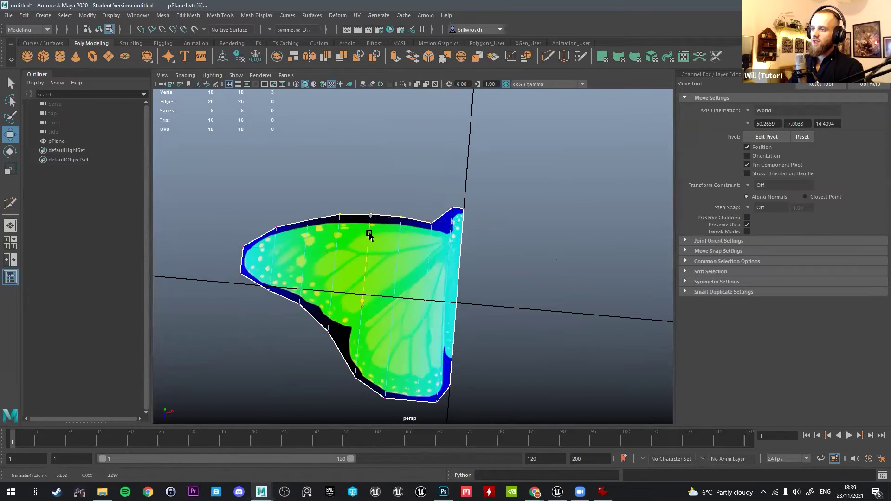
Return to object mode and select the whole trimmed wing mesh.
{"action": "right_click_drag", "start_coordinate": [391, 193], "coordinate": [436, 173]}
{"action": "left_click_drag", "start_coordinate": [495, 217], "coordinate": [507, 223], "text": "alt"}
{"action": "middle_click_drag", "start_coordinate": [449, 385], "coordinate": [443, 298], "text": "alt"}
{"action": "left_click", "coordinate": [435, 270]}
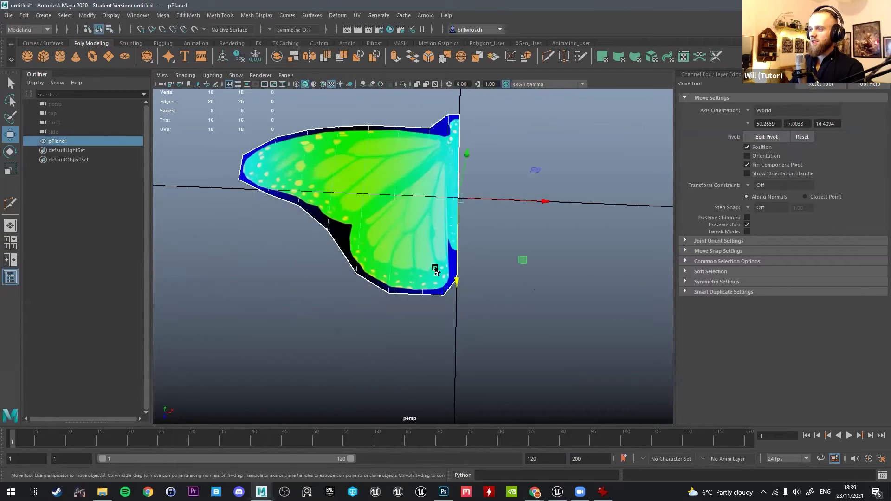
{"action": "left_click_drag", "start_coordinate": [435, 269], "coordinate": [407, 260], "text": "alt"}
{"action": "key", "text": "q"}
{"action": "right_click_drag", "start_coordinate": [452, 231], "coordinate": [420, 234], "text": "alt"}
{"action": "left_click_drag", "start_coordinate": [419, 235], "coordinate": [398, 244], "text": "alt"}
{"action": "key", "text": "w"}
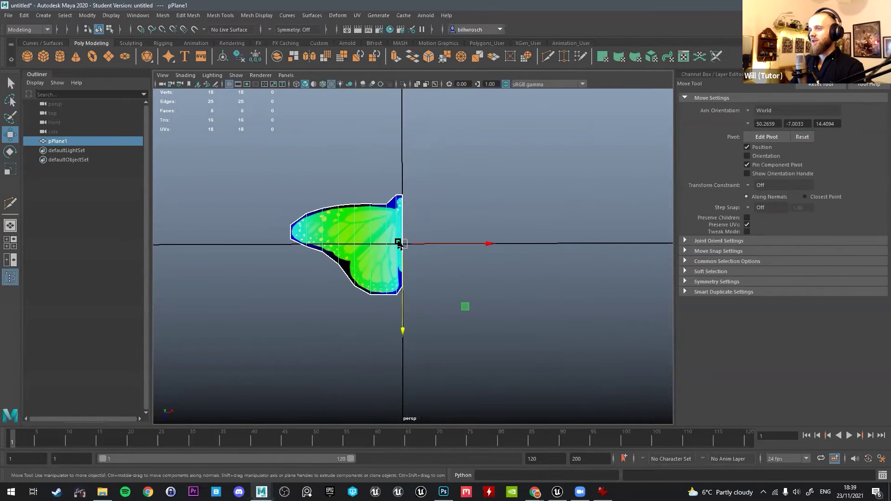
Try to delete two of the inner edges that run across the wing.
{"action": "right_click_drag", "start_coordinate": [421, 209], "coordinate": [403, 222]}
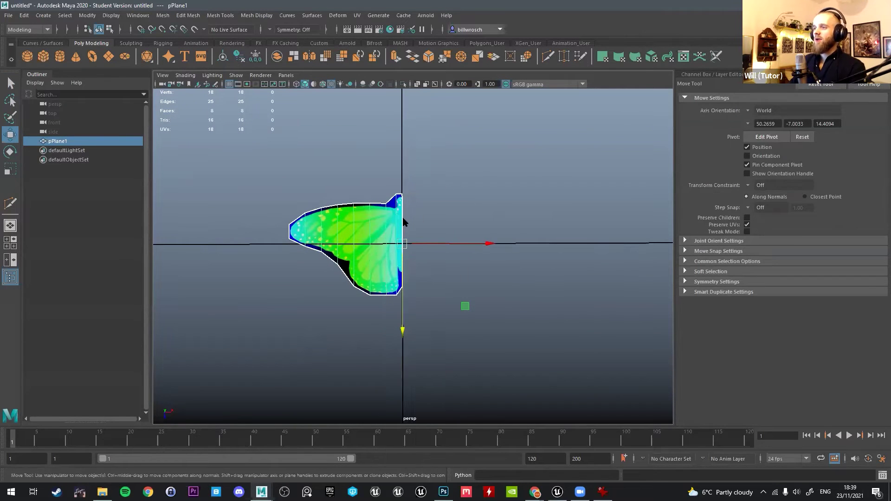
{"action": "left_click", "coordinate": [388, 212]}
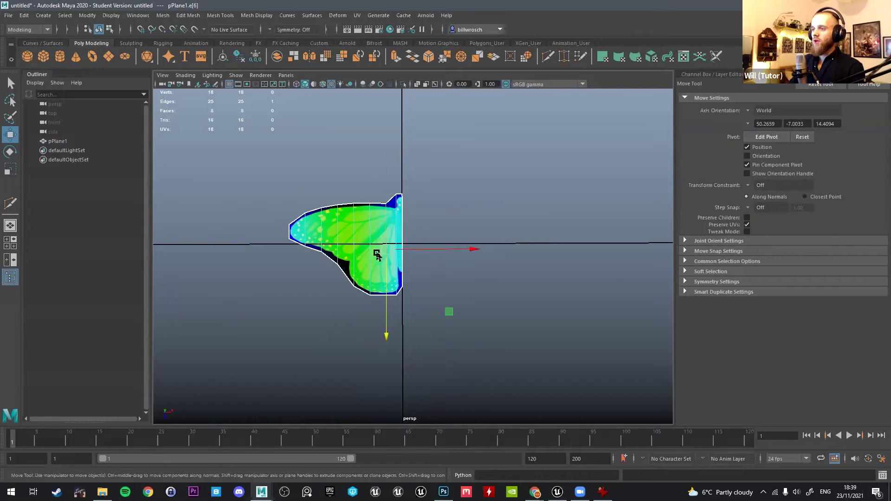
{"action": "left_click_drag", "start_coordinate": [359, 239], "coordinate": [419, 217], "text": "alt"}
{"action": "left_click", "coordinate": [320, 239], "text": "shift"}
{"action": "key", "text": "ctrl+Delete"}
{"action": "key", "text": "ctrl+z"}
Select the whole trimmed wing mesh in object mode and mirror it.
{"action": "key", "text": "q"}
{"action": "right_click_drag", "start_coordinate": [419, 216], "coordinate": [452, 203]}
{"action": "left_click", "coordinate": [390, 228]}
{"action": "key", "text": "w"}
{"action": "left_click_drag", "start_coordinate": [449, 224], "coordinate": [381, 222], "text": "alt"}
{"action": "left_click", "coordinate": [163, 16]}
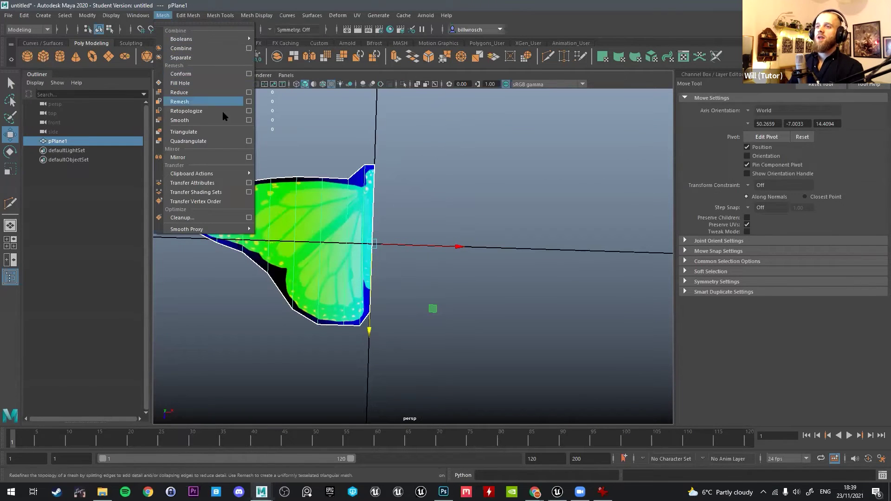
{"action": "left_click", "coordinate": [218, 157]}
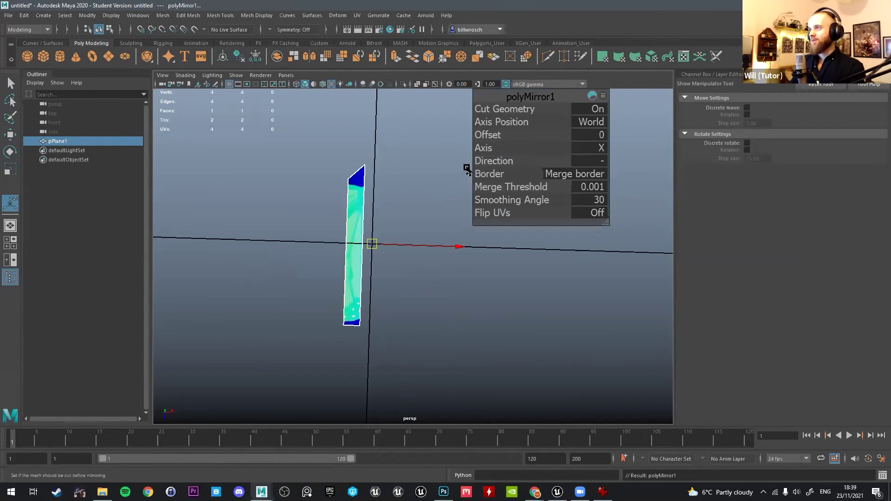
Turn off Cut Geometry for the mirror, keep the X axis, and lower the merge threshold to a small value.
{"action": "left_click", "coordinate": [597, 110]}
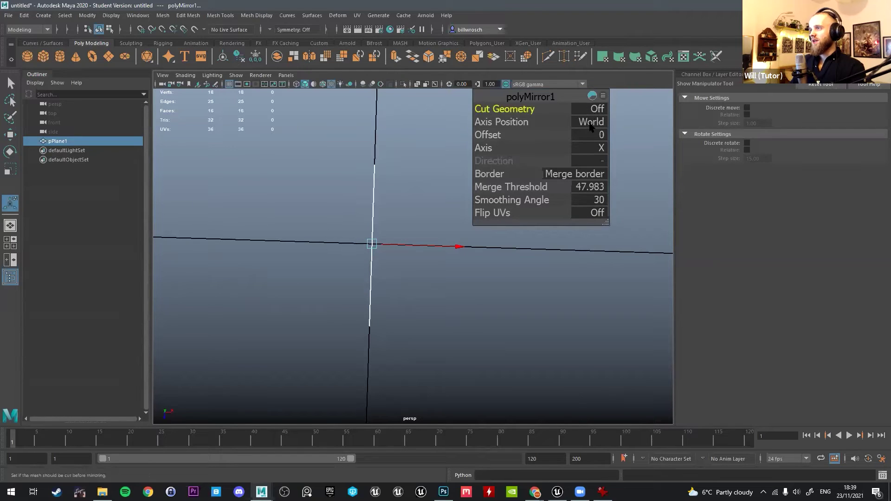
{"action": "left_click", "coordinate": [604, 152]}
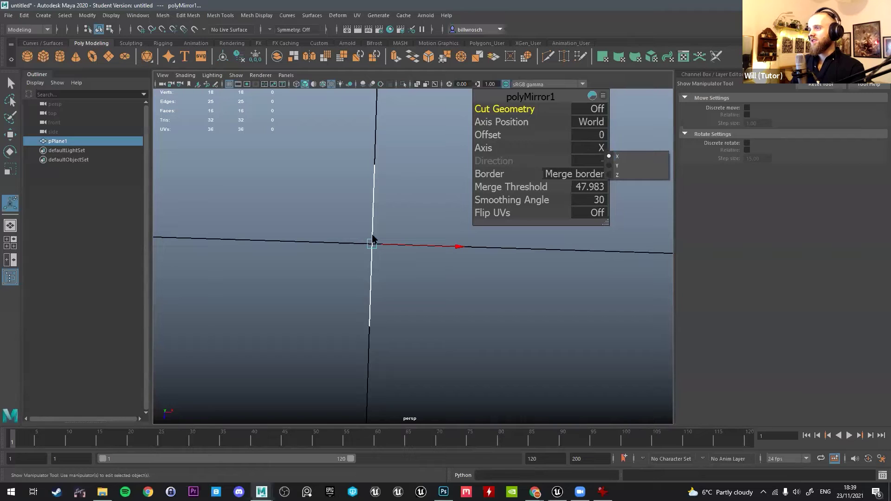
{"action": "left_click", "coordinate": [592, 186]}
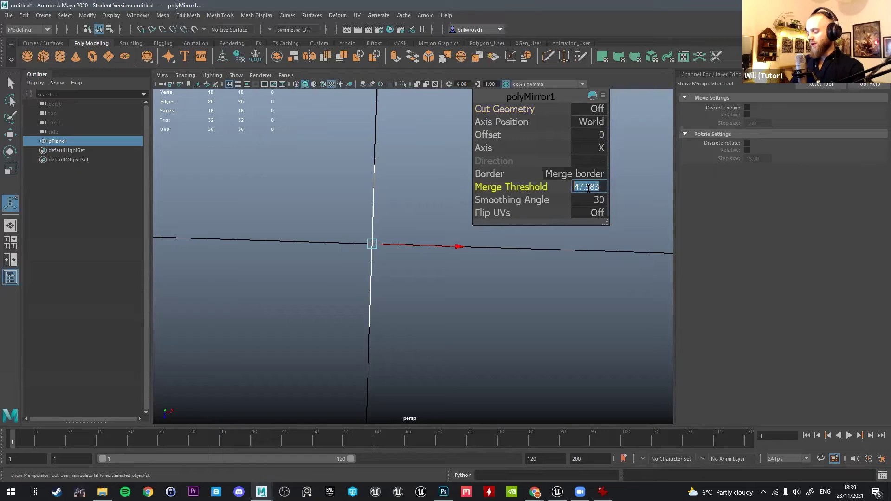
{"action": "key", "text": "Return"}
Try moving a face beside the centre line to test the merged seam, and undo the move.
{"action": "mouse_move", "coordinate": [390, 235]}
{"action": "left_mouse_down", "text": "alt"}
{"action": "mouse_move", "coordinate": [402, 218]}
{"action": "mouse_move", "coordinate": [393, 233]}
{"action": "mouse_move", "coordinate": [417, 244]}
{"action": "mouse_move", "coordinate": [397, 218]}
{"action": "mouse_move", "coordinate": [407, 207]}
{"action": "mouse_move", "coordinate": [402, 231]}
{"action": "mouse_move", "coordinate": [381, 240]}
{"action": "mouse_move", "coordinate": [395, 222]}
{"action": "mouse_move", "coordinate": [456, 216]}
{"action": "mouse_move", "coordinate": [391, 254]}
{"action": "mouse_move", "coordinate": [433, 245]}
{"action": "mouse_move", "coordinate": [389, 218]}
{"action": "left_mouse_up", "text": "alt"}
{"action": "key", "text": "q"}
{"action": "right_click_drag", "start_coordinate": [389, 218], "coordinate": [354, 223]}
{"action": "scroll", "coordinate": [354, 229], "scroll_direction": "up", "scroll_amount": 5}
{"action": "middle_click_drag", "start_coordinate": [341, 348], "coordinate": [405, 252], "text": "alt"}
{"action": "right_click_drag", "start_coordinate": [406, 236], "coordinate": [407, 261]}
{"action": "left_click", "coordinate": [406, 235]}
{"action": "key", "text": "w"}
{"action": "middle_click_drag", "start_coordinate": [405, 235], "coordinate": [415, 332], "text": "alt"}
{"action": "left_click_drag", "start_coordinate": [405, 162], "coordinate": [396, 188]}
{"action": "key", "text": "ctrl+z"}
Reopen the mirror settings of the butterfly mesh and set the merge threshold to 0.1.
{"action": "key", "text": "q"}
{"action": "right_click_drag", "start_coordinate": [397, 191], "coordinate": [393, 172]}
{"action": "key", "text": "t"}
{"action": "left_click", "coordinate": [583, 187]}
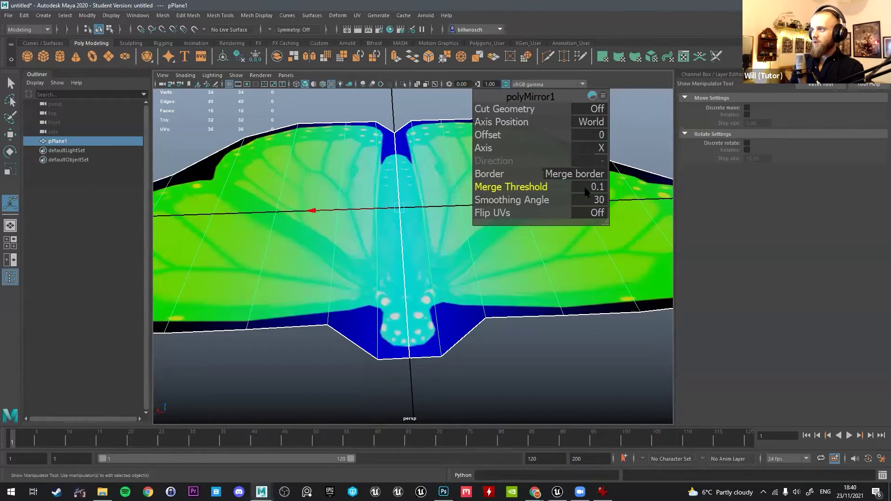
Try moving a body face next to the centre seam again to test its connection, and undo the move.
{"action": "left_click_drag", "start_coordinate": [485, 253], "coordinate": [425, 230], "text": "alt"}
{"action": "key", "text": "q"}
{"action": "right_click_drag", "start_coordinate": [419, 229], "coordinate": [418, 254]}
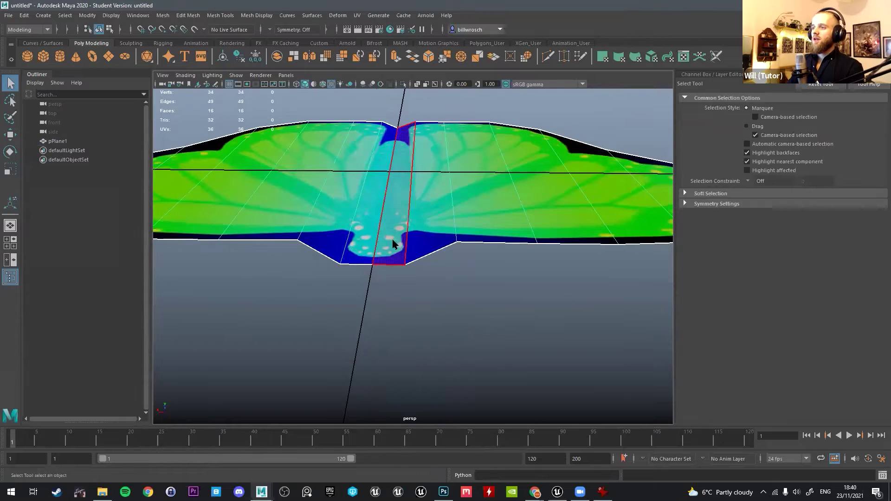
{"action": "left_click", "coordinate": [394, 245]}
{"action": "key", "text": "w"}
{"action": "left_click_drag", "start_coordinate": [399, 153], "coordinate": [405, 198]}
{"action": "left_click_drag", "start_coordinate": [403, 232], "coordinate": [413, 265], "text": "alt"}
{"action": "key", "text": "ctrl+z"}
Return to object mode and select the whole mirrored butterfly mesh.
{"action": "key", "text": "q"}
{"action": "right_click_drag", "start_coordinate": [417, 236], "coordinate": [519, 147]}
{"action": "left_click_drag", "start_coordinate": [509, 175], "coordinate": [374, 195], "text": "alt"}
{"action": "left_click", "coordinate": [405, 218]}
{"action": "middle_click_drag", "start_coordinate": [373, 192], "coordinate": [369, 222], "text": "alt"}
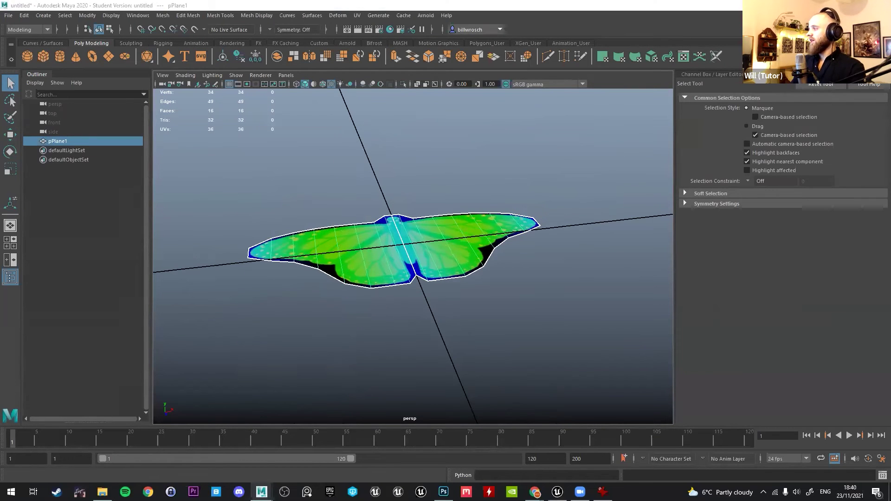
Examine the butterfly's UV layout in the UV Editor by selecting faces on the mirrored wing, and move the editor aside.
{"action": "left_click_drag", "start_coordinate": [427, 232], "coordinate": [382, 293], "text": "alt"}
{"action": "left_click", "coordinate": [374, 291]}
{"action": "right_click", "coordinate": [526, 216]}
{"action": "left_click_drag", "start_coordinate": [533, 187], "coordinate": [597, 305]}
{"action": "left_click", "coordinate": [487, 233]}
{"action": "key", "text": "w"}
{"action": "left_click", "coordinate": [452, 220]}
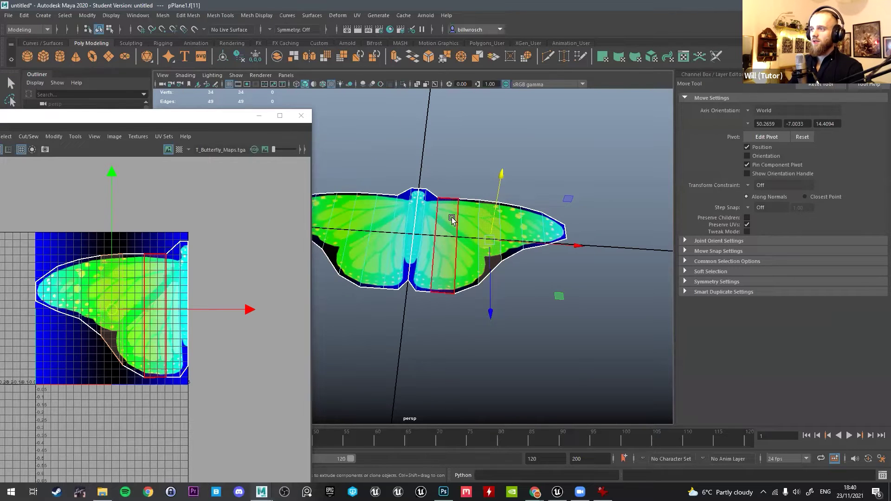
{"action": "key", "text": "q"}
{"action": "left_click", "coordinate": [221, 119]}
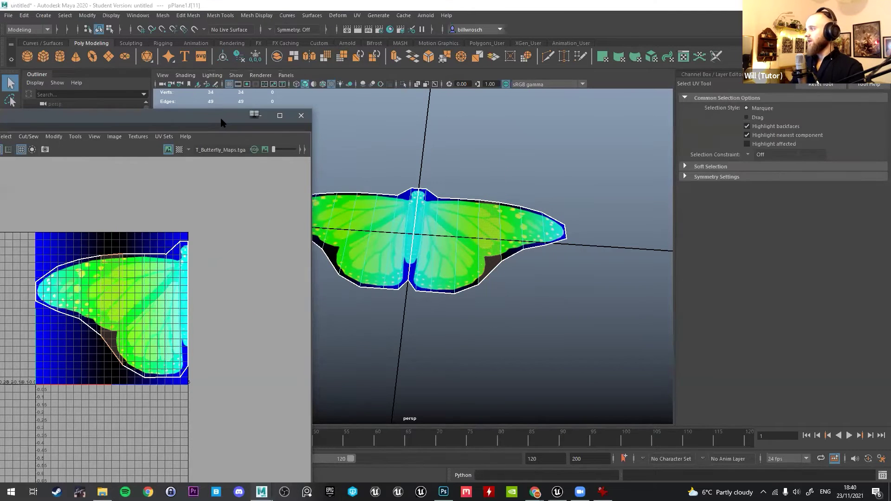
{"action": "left_click_drag", "start_coordinate": [221, 118], "coordinate": [0, 119]}
Return to object mode and export the selected butterfly mesh as an FBX named SM_Butterfly to the Desktop's Webinar folder.
{"action": "left_click_drag", "start_coordinate": [391, 158], "coordinate": [404, 169], "text": "alt"}
{"action": "right_click_drag", "start_coordinate": [416, 177], "coordinate": [424, 166]}
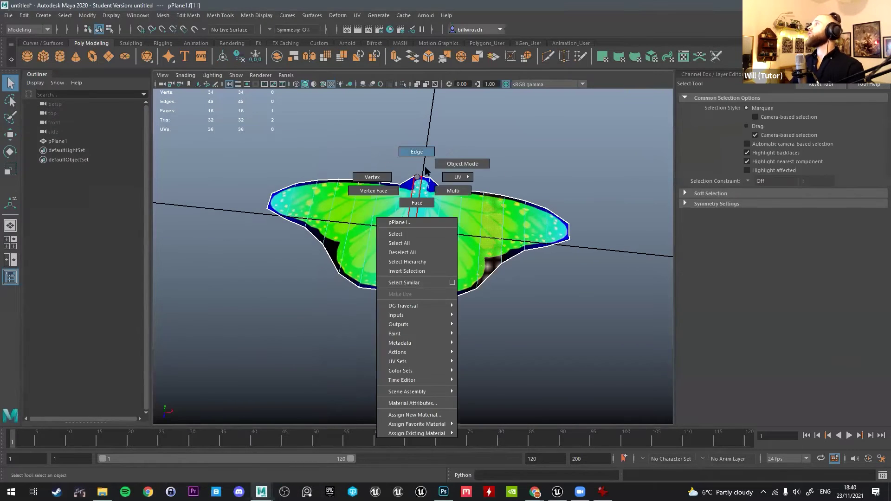
{"action": "left_click", "coordinate": [474, 163]}
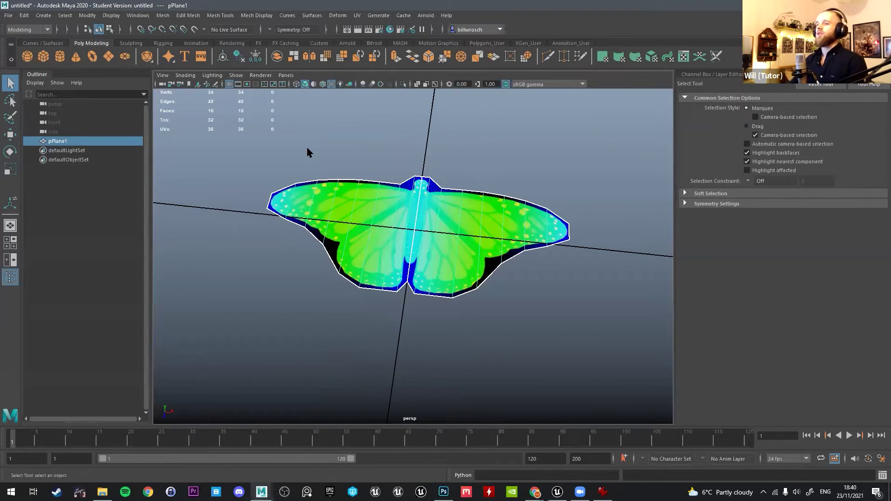
{"action": "left_click", "coordinate": [9, 16]}
{"action": "left_click", "coordinate": [50, 135]}
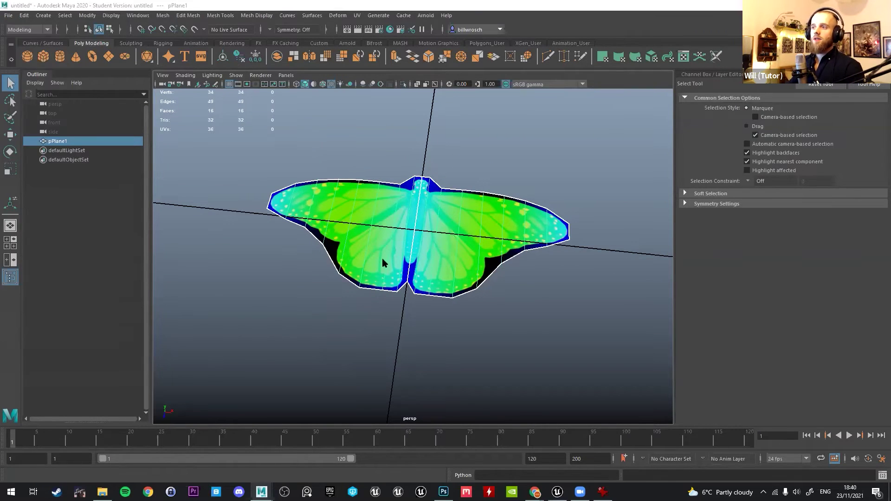
{"action": "left_click", "coordinate": [163, 105]}
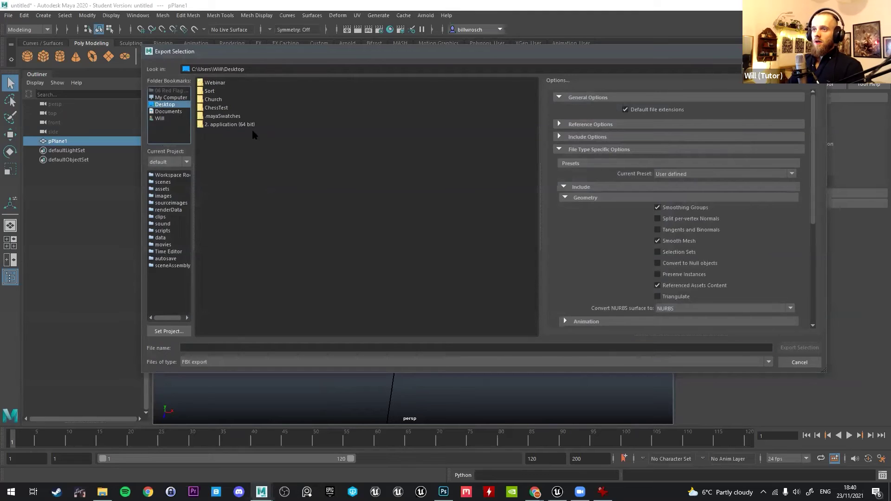
{"action": "double_click", "coordinate": [223, 83]}
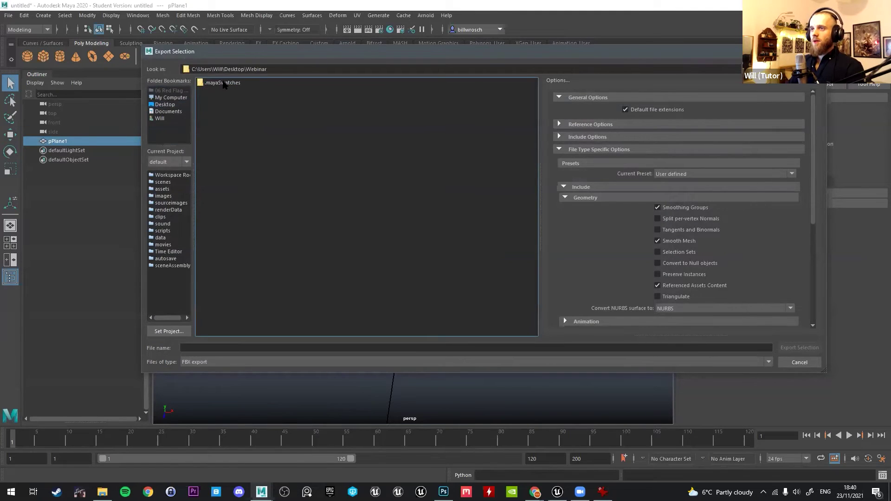
{"action": "left_click", "coordinate": [226, 347]}
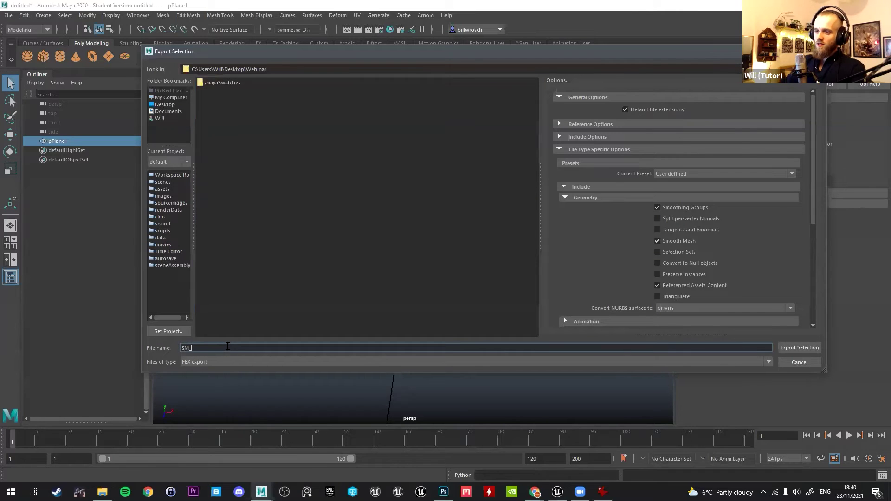
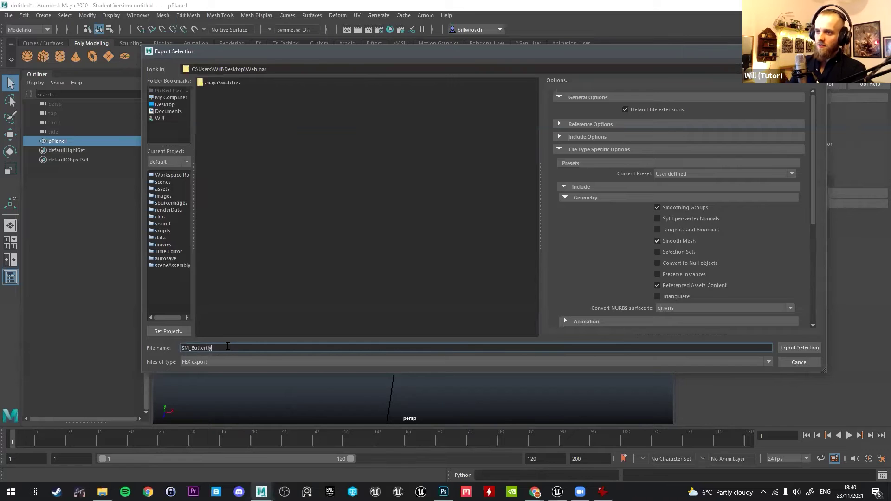
{"action": "key", "text": "Return"}
Switch to Unreal Engine and bring the exported SM_Butterfly file from File Explorer into the project's Webinar folder.
{"action": "left_click", "coordinate": [557, 492]}
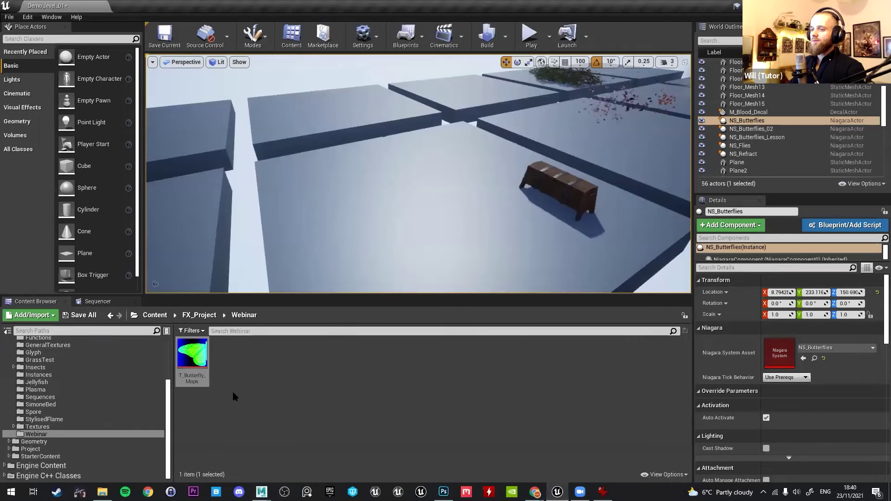
{"action": "left_click", "coordinate": [102, 492]}
{"action": "left_click_drag", "start_coordinate": [630, 147], "coordinate": [304, 376]}
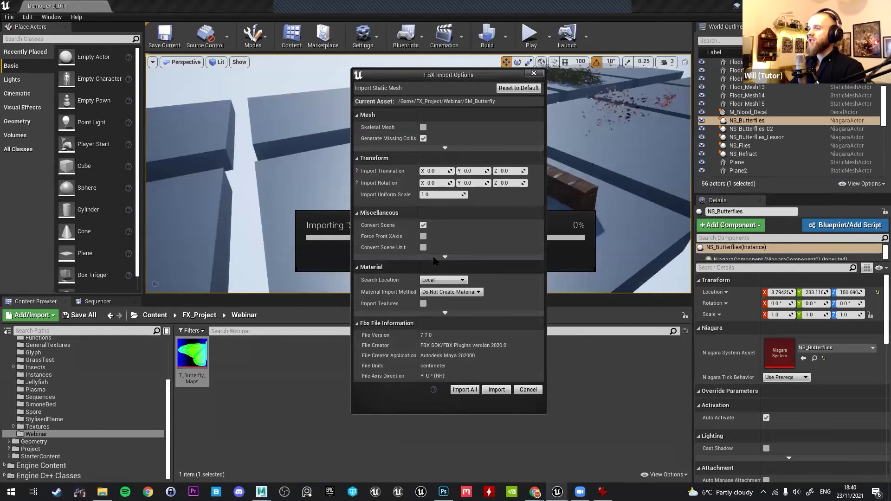
Review the FBX import options and import the static mesh with Do Not Create Material and without textures.
{"action": "left_click", "coordinate": [442, 258]}
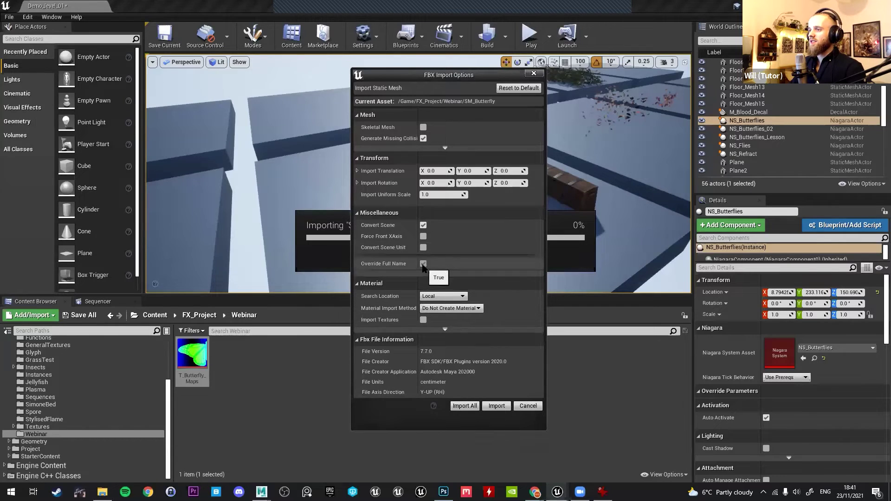
{"action": "left_click", "coordinate": [444, 273]}
{"action": "left_click", "coordinate": [444, 148]}
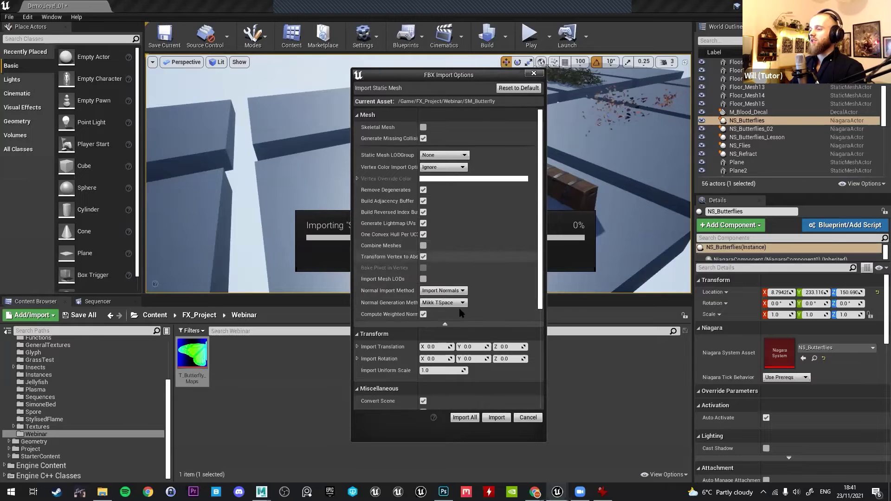
{"action": "left_click", "coordinate": [445, 324]}
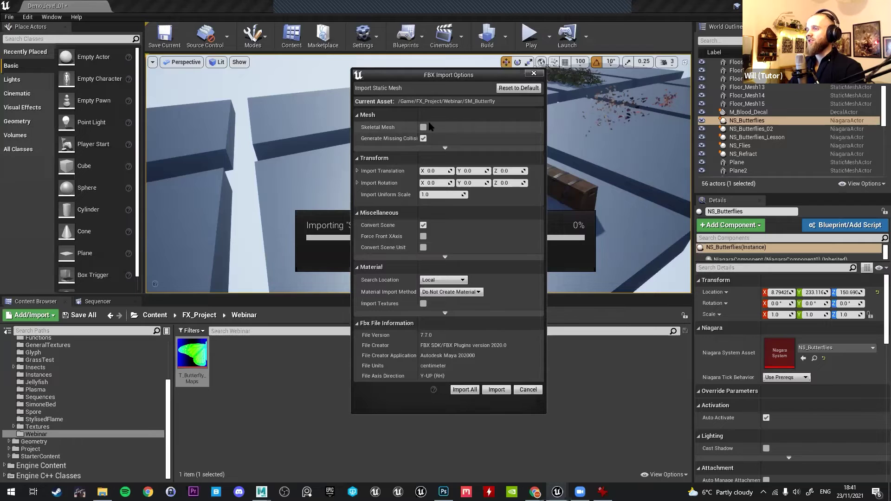
{"action": "left_click", "coordinate": [453, 292]}
{"action": "left_click", "coordinate": [452, 312]}
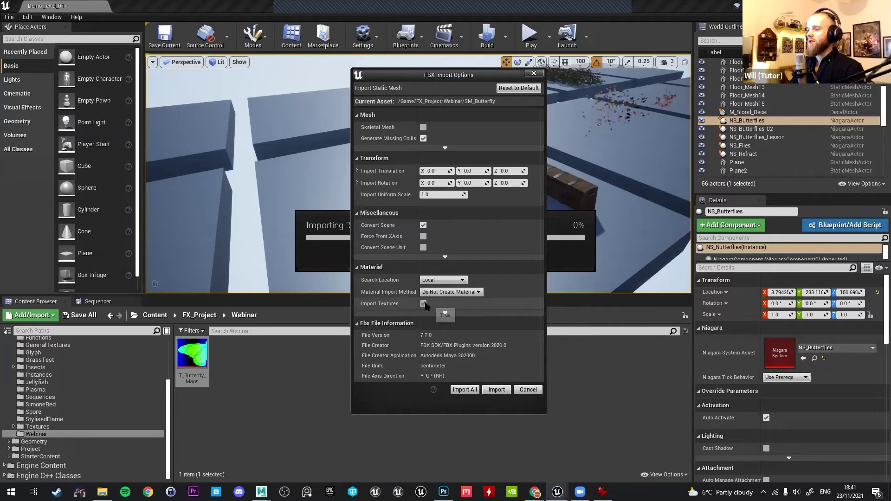
{"action": "left_click", "coordinate": [497, 391]}
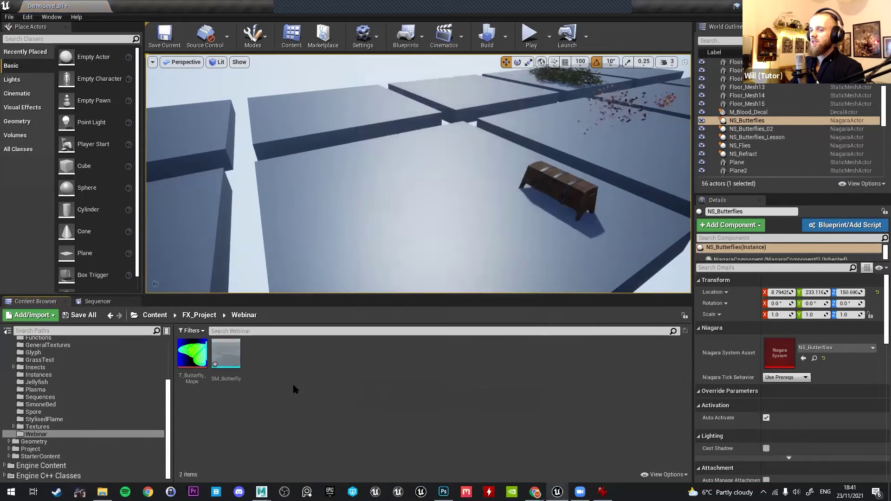
Place the SM_Butterfly static mesh from the Webinar folder on the open floor of the level near the chest.
{"action": "right_click_drag", "start_coordinate": [423, 243], "coordinate": [405, 270]}
{"action": "left_click_drag", "start_coordinate": [226, 355], "coordinate": [380, 233]}
{"action": "right_click_drag", "start_coordinate": [367, 239], "coordinate": [475, 199]}
{"action": "left_click_drag", "start_coordinate": [475, 199], "coordinate": [478, 185]}
{"action": "right_click_drag", "start_coordinate": [478, 186], "coordinate": [436, 171]}
Create a material named M_Butterfly in the Webinar folder, open it and dock its editor after the level.
{"action": "right_click", "coordinate": [282, 346]}
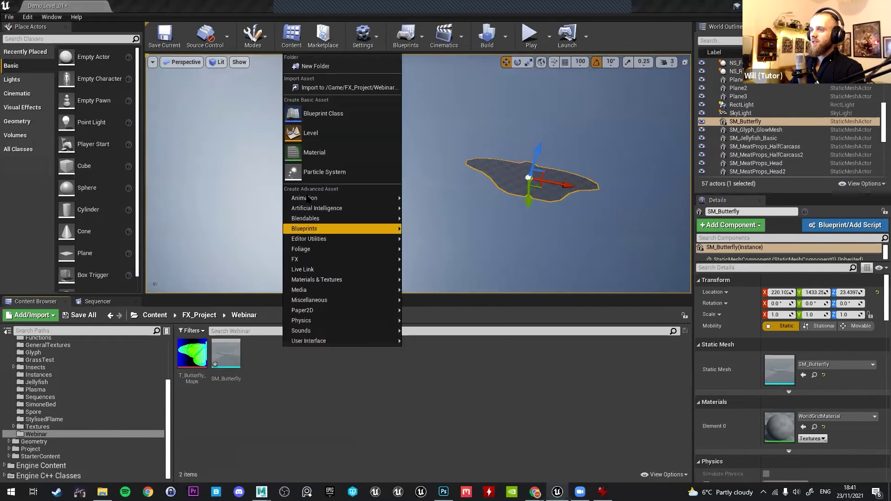
{"action": "left_click", "coordinate": [306, 153]}
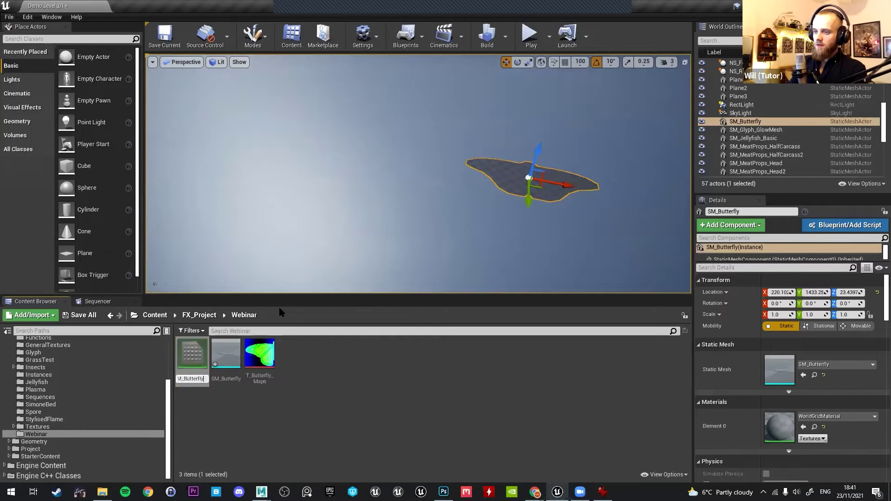
{"action": "double_click", "coordinate": [205, 346]}
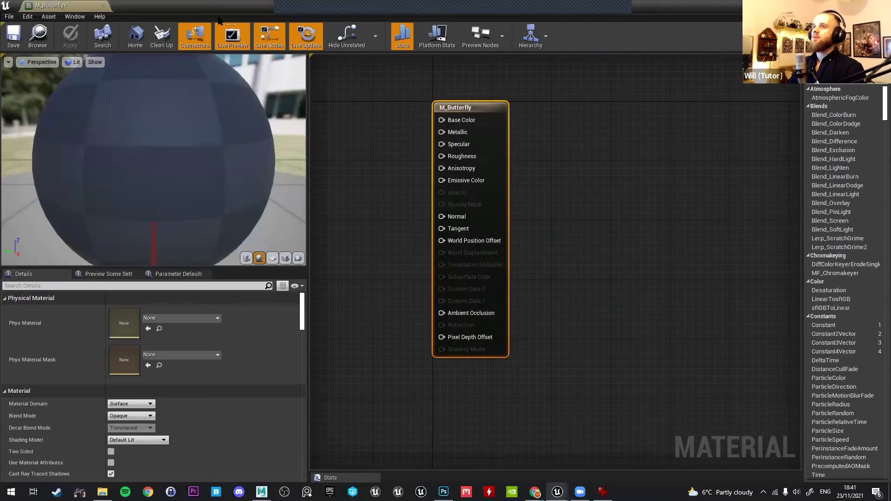
{"action": "left_click_drag", "start_coordinate": [51, 6], "coordinate": [139, 5]}
{"action": "left_click", "coordinate": [84, 6]}
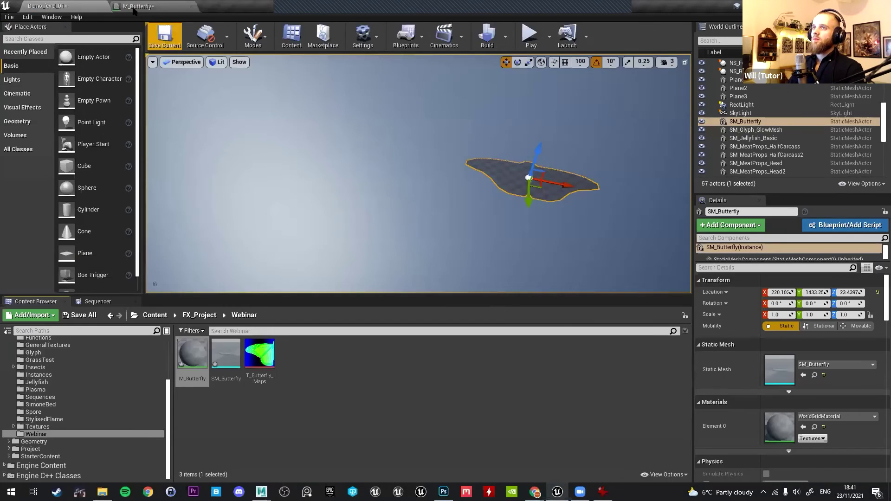
{"action": "left_click", "coordinate": [153, 6]}
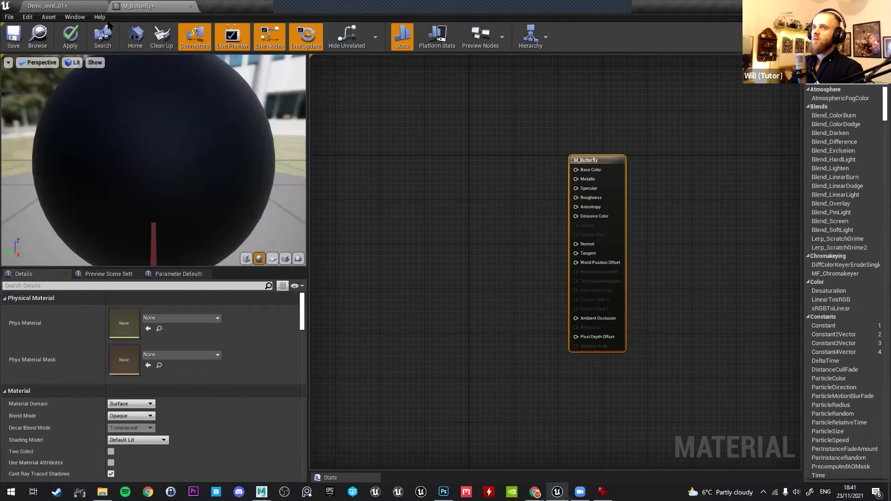
Add the T_Butterfly_Maps texture to the M_Butterfly graph as a Texture Sample beside the output node.
{"action": "left_click", "coordinate": [77, 6]}
{"action": "left_click_drag", "start_coordinate": [259, 355], "coordinate": [458, 222]}
{"action": "scroll", "coordinate": [458, 222], "scroll_direction": "up", "scroll_amount": 6}
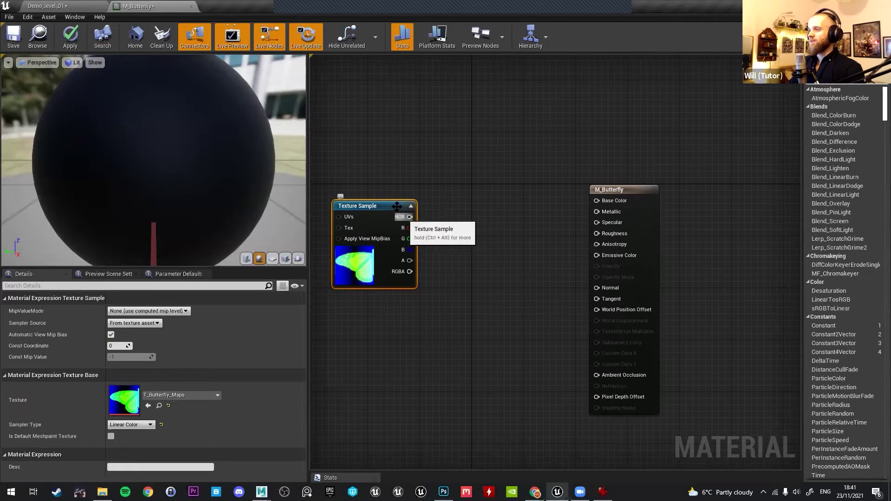
{"action": "right_click_drag", "start_coordinate": [408, 222], "coordinate": [449, 217]}
Connect the Texture Sample's R channel to the material's Base Color.
{"action": "left_click_drag", "start_coordinate": [613, 203], "coordinate": [551, 216]}
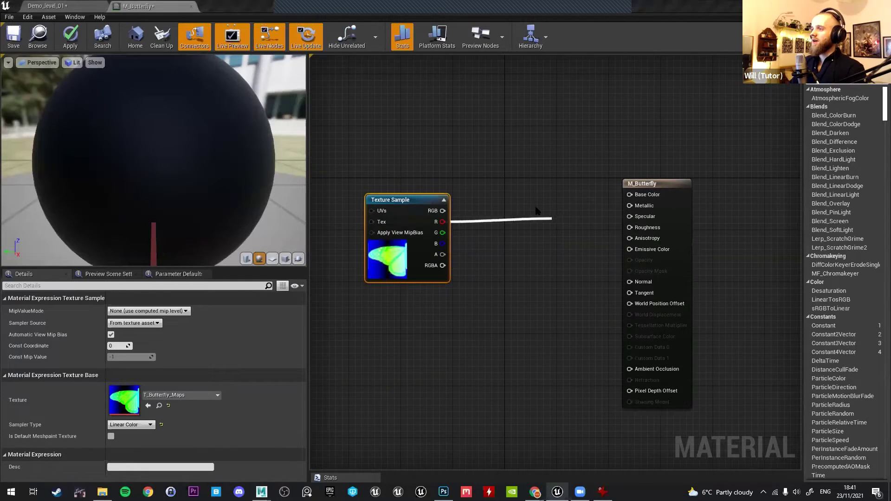
{"action": "right_click_drag", "start_coordinate": [551, 216], "coordinate": [503, 223]}
{"action": "left_click", "coordinate": [617, 190]}
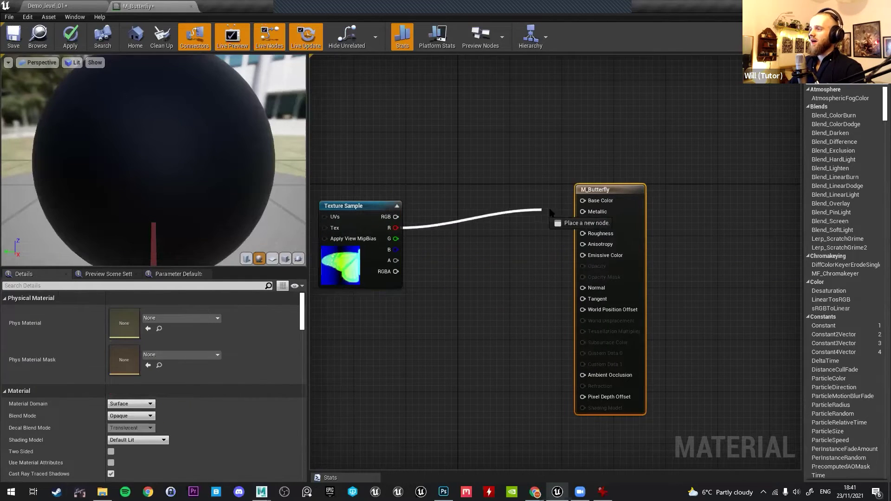
{"action": "left_click_drag", "start_coordinate": [588, 203], "coordinate": [588, 202]}
Preview the material on a plane and view the wing texture from several angles.
{"action": "left_click_drag", "start_coordinate": [235, 147], "coordinate": [249, 222]}
{"action": "scroll", "coordinate": [223, 200], "scroll_direction": "down", "scroll_amount": 4}
{"action": "left_click", "coordinate": [272, 258]}
{"action": "mouse_move", "coordinate": [205, 192]}
{"action": "left_mouse_down"}
{"action": "mouse_move", "coordinate": [223, 190]}
{"action": "mouse_move", "coordinate": [206, 192]}
{"action": "left_mouse_up"}
{"action": "left_click_drag", "start_coordinate": [166, 88], "coordinate": [146, 130]}
Use the SM_Butterfly mesh from the Webinar folder as the preview mesh for M_Butterfly.
{"action": "left_click", "coordinate": [45, 8]}
{"action": "right_click_drag", "start_coordinate": [374, 178], "coordinate": [307, 271]}
{"action": "left_click", "coordinate": [225, 358]}
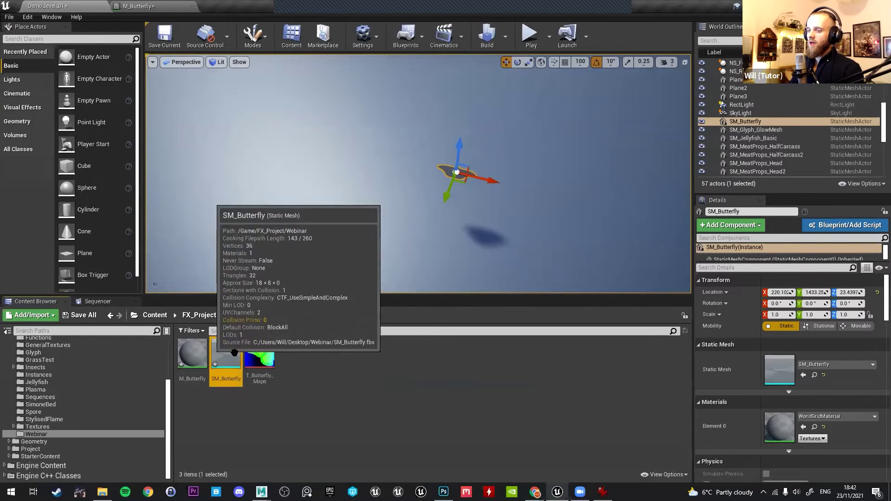
{"action": "left_click", "coordinate": [147, 6]}
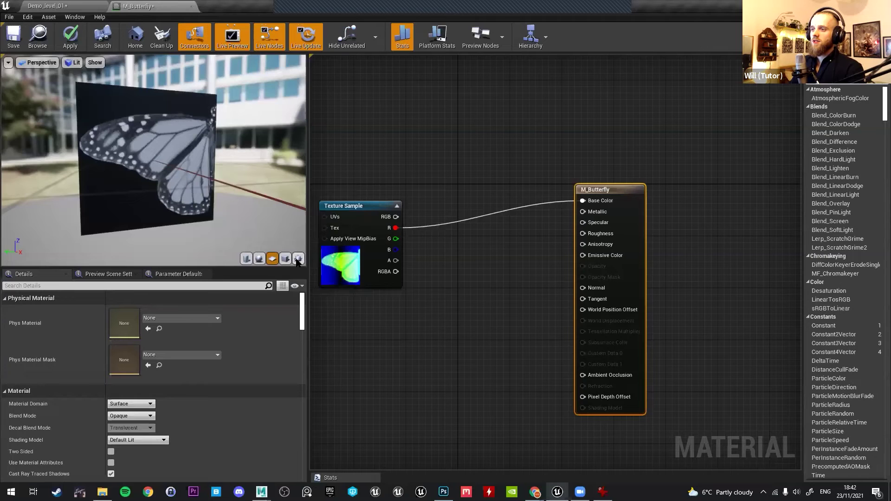
{"action": "left_click", "coordinate": [297, 261]}
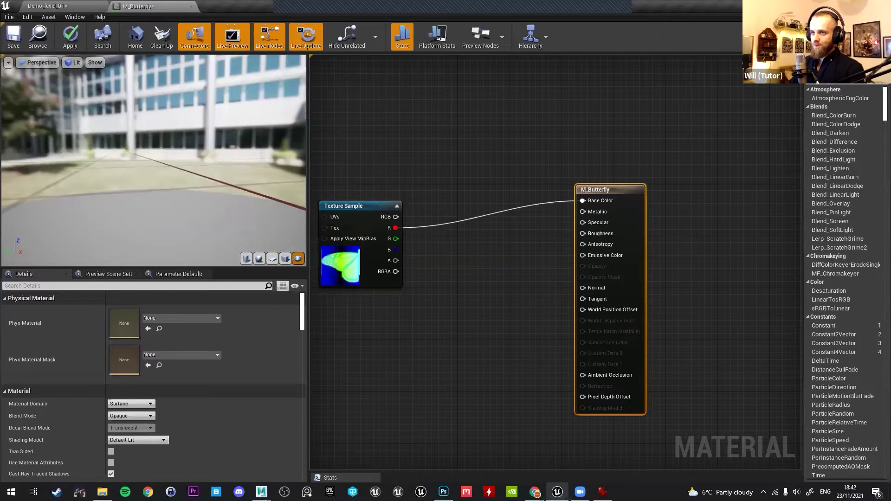
Frame the butterfly from above in the material preview and hide the preview grid.
{"action": "left_click_drag", "start_coordinate": [143, 143], "coordinate": [153, 158]}
{"action": "right_click_drag", "start_coordinate": [153, 157], "coordinate": [153, 139]}
{"action": "left_click_drag", "start_coordinate": [153, 140], "coordinate": [195, 204]}
{"action": "left_click_drag", "start_coordinate": [154, 97], "coordinate": [77, 80]}
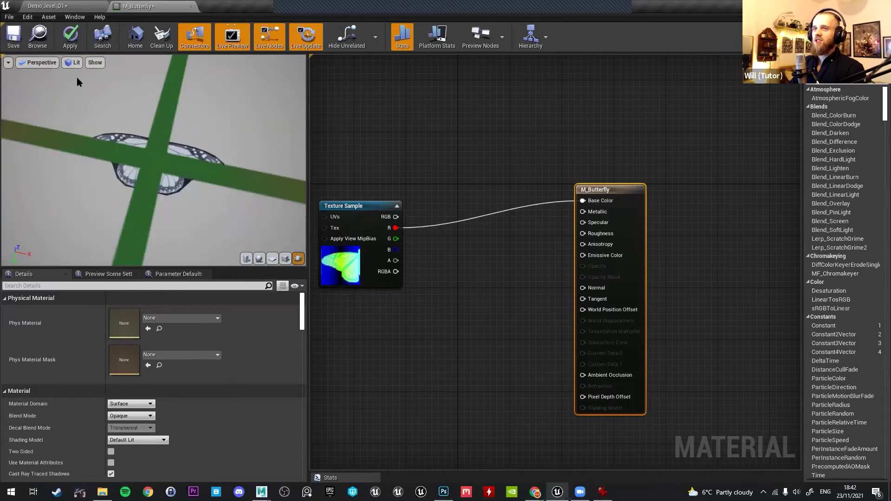
{"action": "left_click", "coordinate": [96, 63]}
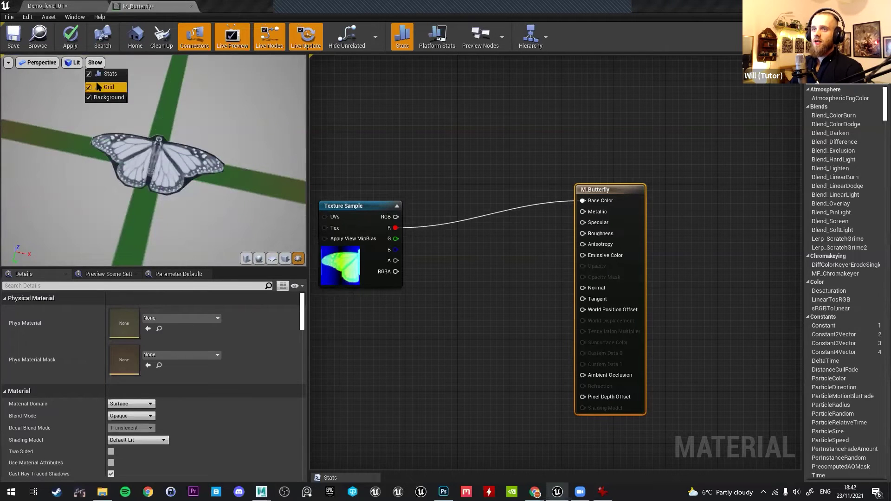
{"action": "left_click", "coordinate": [98, 87]}
{"action": "mouse_move", "coordinate": [166, 124]}
{"action": "left_mouse_down"}
{"action": "mouse_move", "coordinate": [144, 116]}
{"action": "mouse_move", "coordinate": [168, 124]}
{"action": "left_mouse_up"}
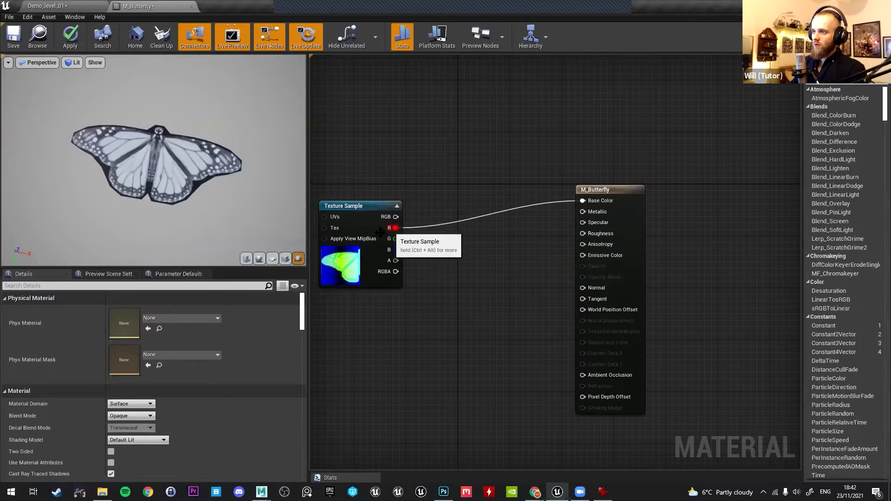
Space the Texture Sample and the M_Butterfly output node slightly further apart in the graph.
{"action": "left_click_drag", "start_coordinate": [338, 230], "coordinate": [335, 208]}
{"action": "right_click_drag", "start_coordinate": [437, 163], "coordinate": [462, 144]}
{"action": "left_click_drag", "start_coordinate": [621, 170], "coordinate": [635, 171]}
{"action": "right_click_drag", "start_coordinate": [558, 191], "coordinate": [605, 160]}
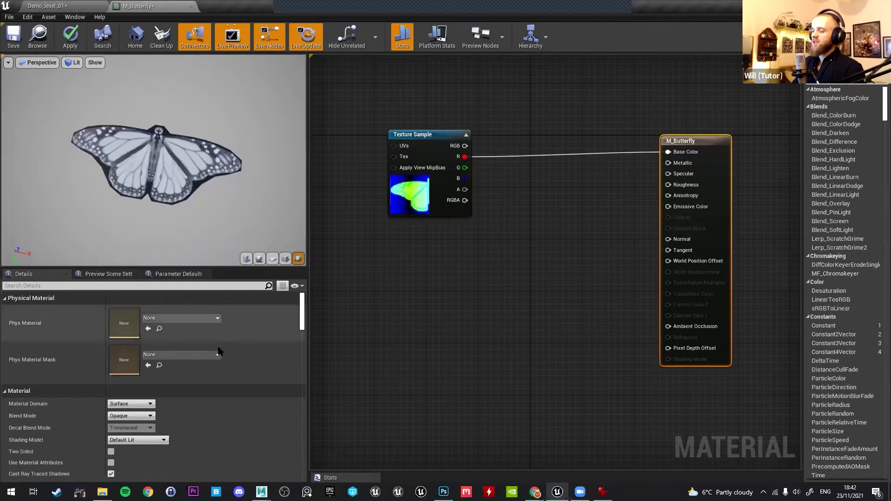
Set M_Butterfly's blend mode to Masked.
{"action": "left_click", "coordinate": [151, 402]}
{"action": "left_click_drag", "start_coordinate": [632, 118], "coordinate": [741, 205]}
{"action": "left_click", "coordinate": [131, 416]}
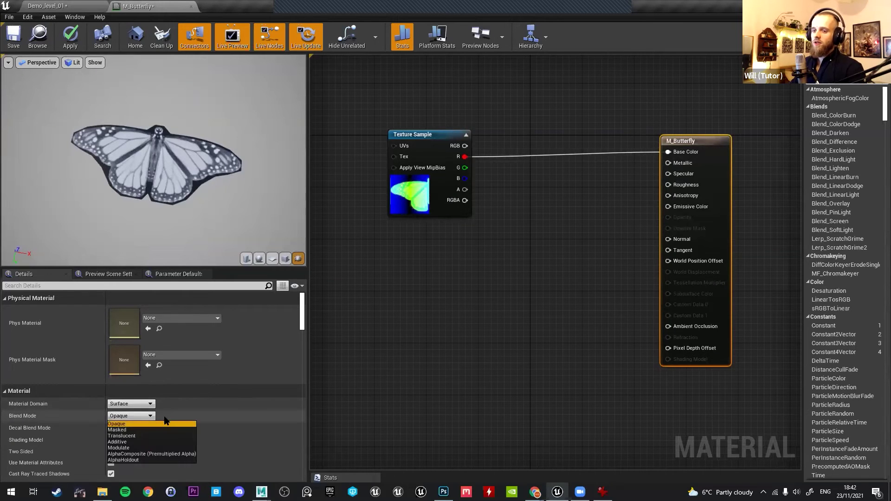
{"action": "left_click", "coordinate": [130, 429]}
Connect the Texture Sample's G channel to Opacity Mask, check the wing cutout in the preview and apply the material.
{"action": "right_click_drag", "start_coordinate": [467, 179], "coordinate": [426, 173]}
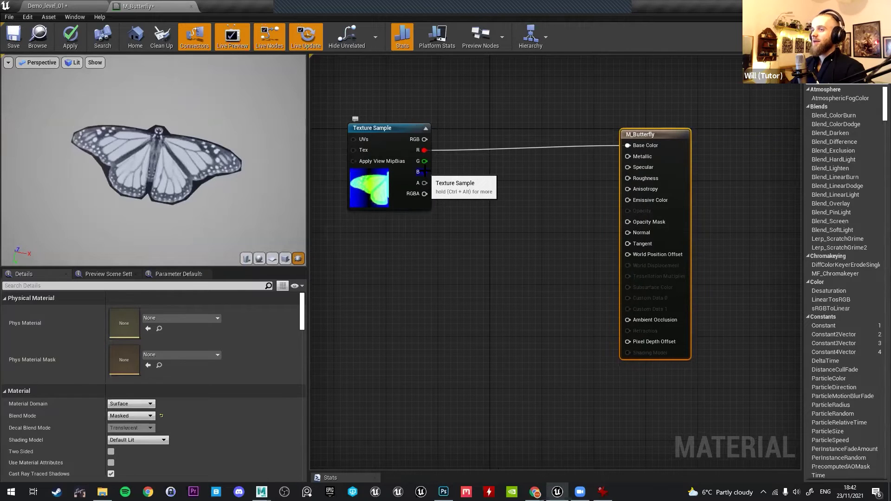
{"action": "left_click_drag", "start_coordinate": [424, 161], "coordinate": [632, 222]}
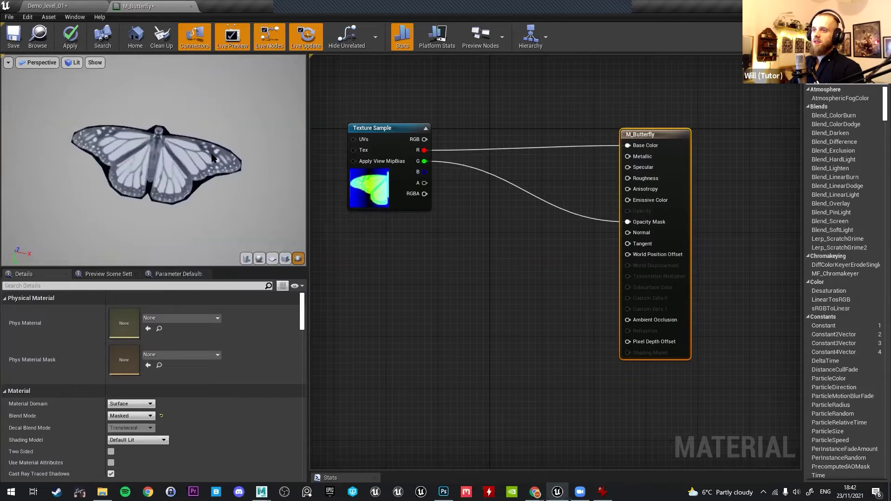
{"action": "left_click_drag", "start_coordinate": [215, 153], "coordinate": [206, 186]}
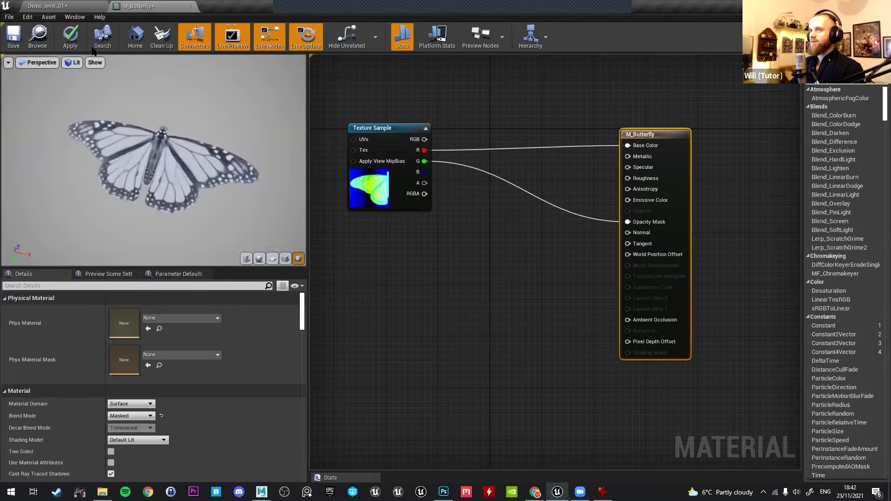
{"action": "left_click", "coordinate": [77, 38]}
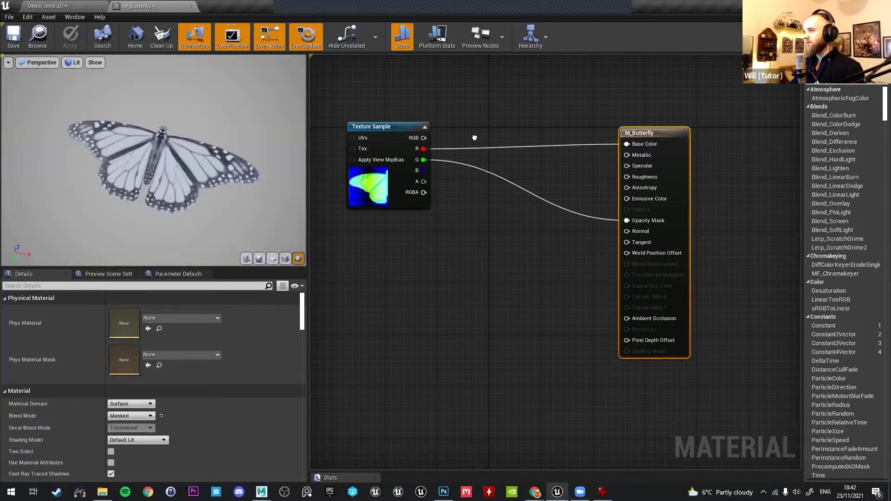
Move the Texture Sample a little further away from the output node to make room in the graph.
{"action": "right_click_drag", "start_coordinate": [473, 137], "coordinate": [467, 119]}
{"action": "left_click_drag", "start_coordinate": [383, 109], "coordinate": [368, 101]}
{"action": "right_click_drag", "start_coordinate": [477, 111], "coordinate": [508, 105]}
{"action": "right_click_drag", "start_coordinate": [464, 164], "coordinate": [478, 155]}
{"action": "right_click_drag", "start_coordinate": [530, 166], "coordinate": [584, 190]}
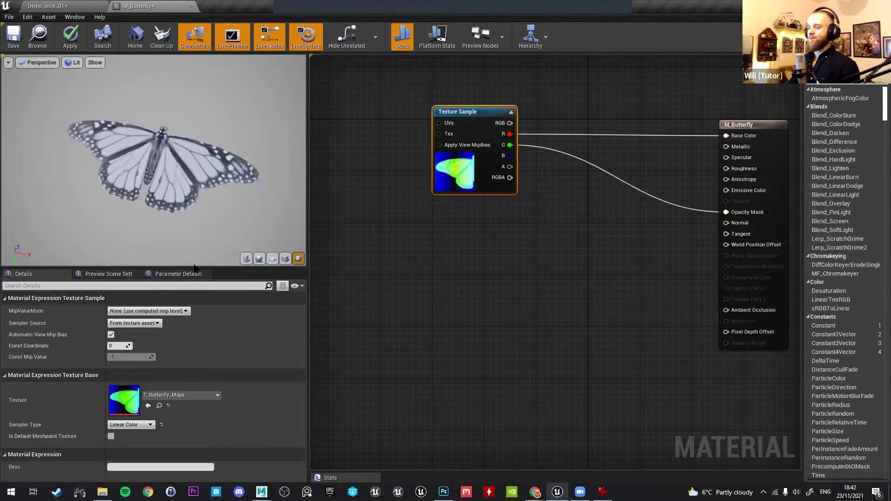
Look through FX_Project/Insects/Butterflies and its Lesson folder for the existing butterfly material.
{"action": "left_click", "coordinate": [69, 7]}
{"action": "right_click_drag", "start_coordinate": [328, 249], "coordinate": [325, 163]}
{"action": "left_click", "coordinate": [155, 315]}
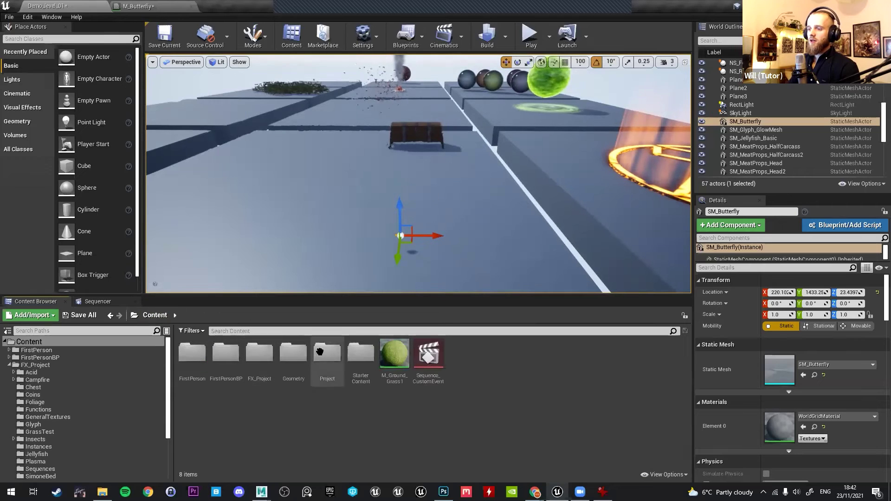
{"action": "double_click", "coordinate": [260, 351]}
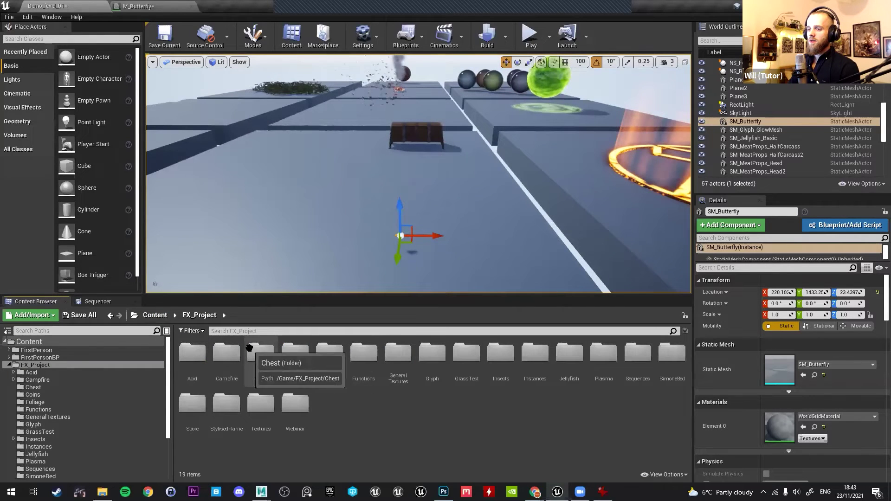
{"action": "double_click", "coordinate": [499, 351]}
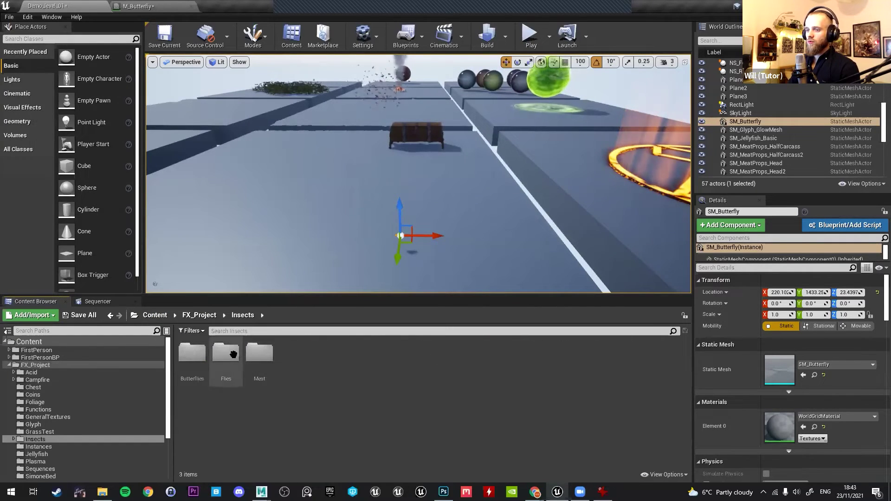
{"action": "double_click", "coordinate": [192, 352]}
{"action": "double_click", "coordinate": [222, 355]}
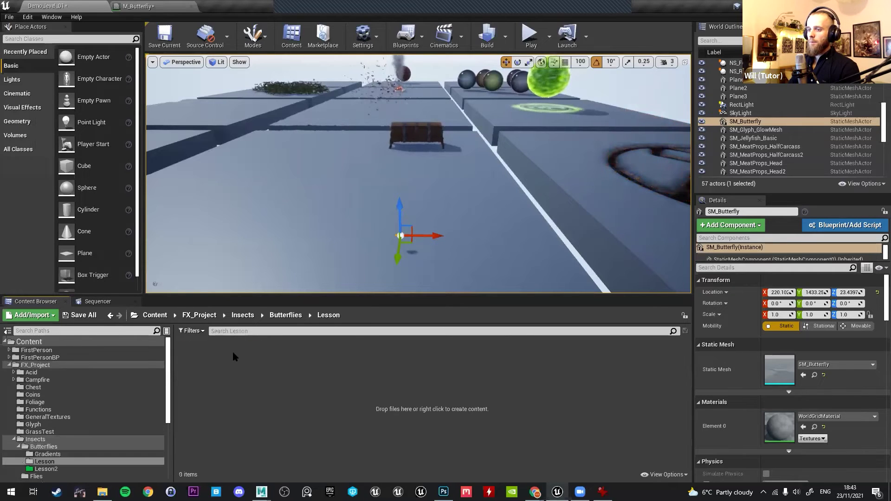
{"action": "left_click", "coordinate": [272, 315]}
{"action": "left_click", "coordinate": [242, 315]}
{"action": "left_click", "coordinate": [199, 315]}
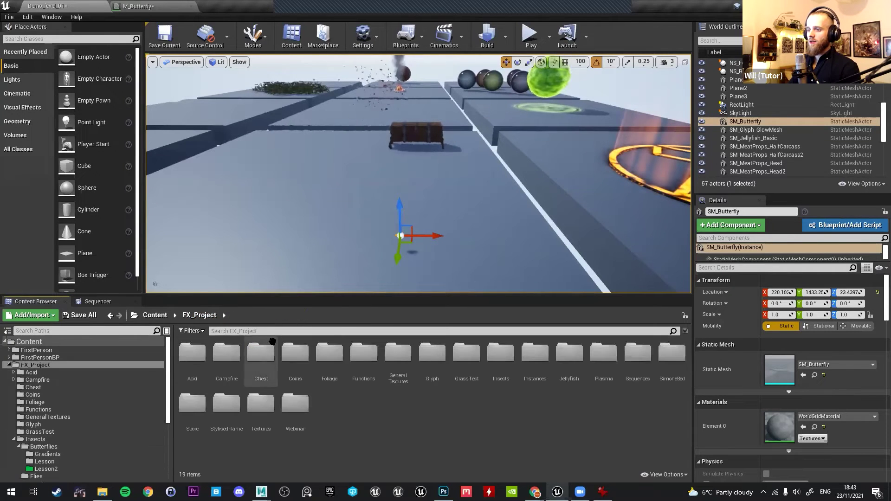
Open the M_Butterflies material from the Project/Insects/Butterflies folder.
{"action": "left_click", "coordinate": [155, 315]}
{"action": "double_click", "coordinate": [328, 354]}
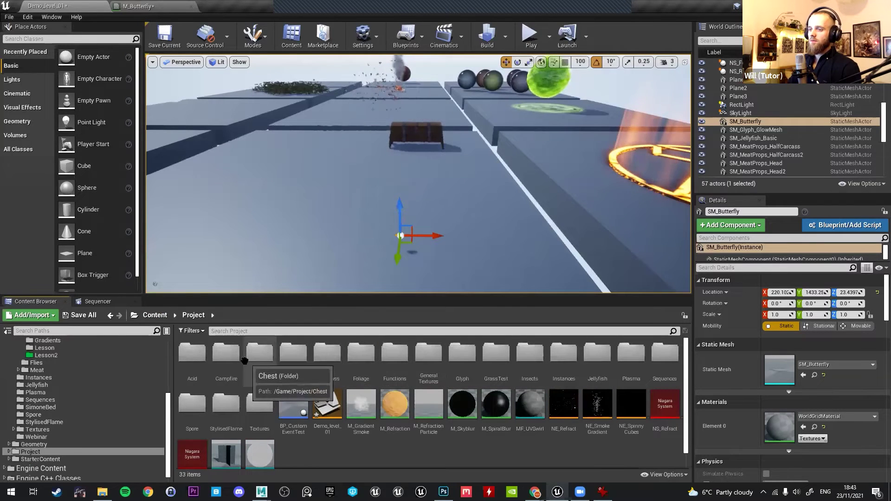
{"action": "double_click", "coordinate": [529, 354]}
{"action": "double_click", "coordinate": [192, 352]}
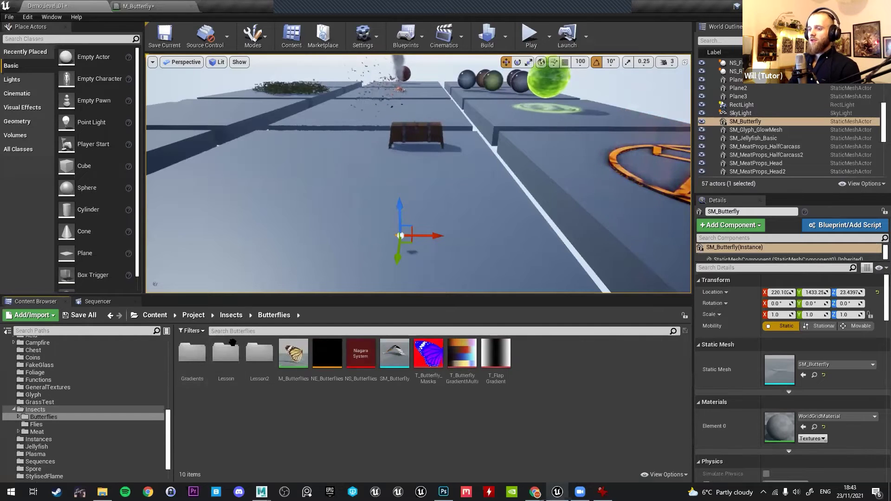
{"action": "double_click", "coordinate": [294, 360]}
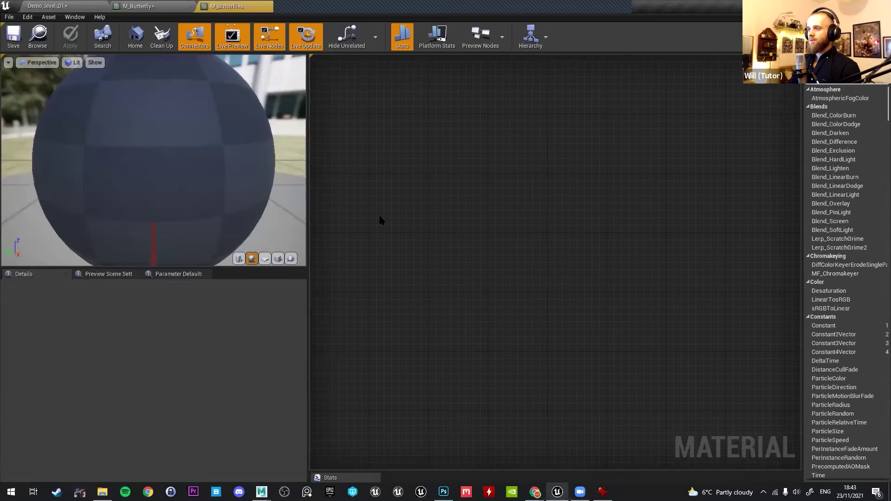
Examine the Flapping Effect WPO node group in M_Butterflies, including its T_FlapGradient texture sample and its link to the output node.
{"action": "right_click_drag", "start_coordinate": [554, 199], "coordinate": [755, 54]}
{"action": "right_click_drag", "start_coordinate": [578, 175], "coordinate": [543, 196]}
{"action": "scroll", "coordinate": [657, 124], "scroll_direction": "down", "scroll_amount": 1}
{"action": "left_click", "coordinate": [536, 242]}
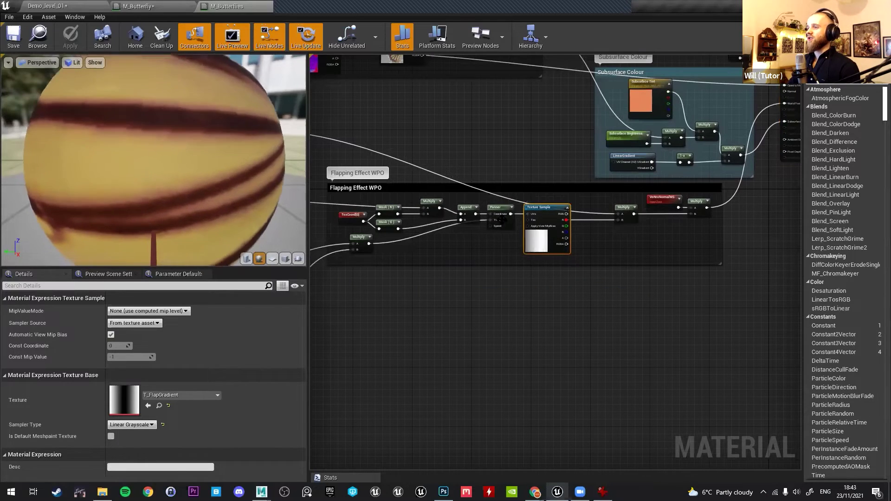
{"action": "right_click_drag", "start_coordinate": [463, 224], "coordinate": [492, 249]}
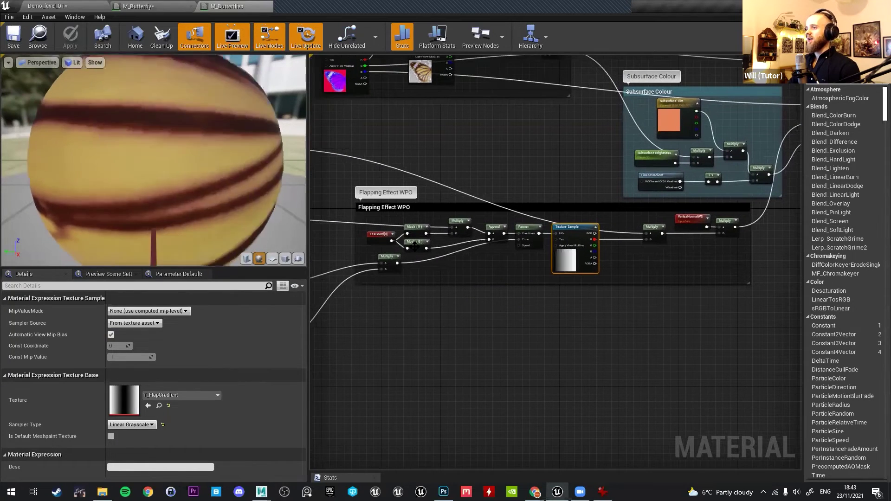
{"action": "right_click_drag", "start_coordinate": [412, 252], "coordinate": [395, 265]}
{"action": "scroll", "coordinate": [490, 249], "scroll_direction": "down", "scroll_amount": 1}
{"action": "scroll", "coordinate": [477, 256], "scroll_direction": "up", "scroll_amount": 2}
{"action": "left_click", "coordinate": [553, 235]}
{"action": "right_click_drag", "start_coordinate": [694, 222], "coordinate": [543, 234]}
{"action": "left_click_drag", "start_coordinate": [543, 234], "coordinate": [602, 263]}
{"action": "right_click_drag", "start_coordinate": [785, 102], "coordinate": [676, 191]}
Duplicate the T_Butterfly_Maps Texture Sample in the M_Butterfly material and align the copy directly below the original.
{"action": "left_click", "coordinate": [158, 6]}
{"action": "scroll", "coordinate": [531, 265], "scroll_direction": "down", "scroll_amount": 1}
{"action": "right_click_drag", "start_coordinate": [532, 265], "coordinate": [610, 330]}
{"action": "right_click_drag", "start_coordinate": [547, 195], "coordinate": [554, 136]}
{"action": "right_click_drag", "start_coordinate": [580, 183], "coordinate": [535, 171]}
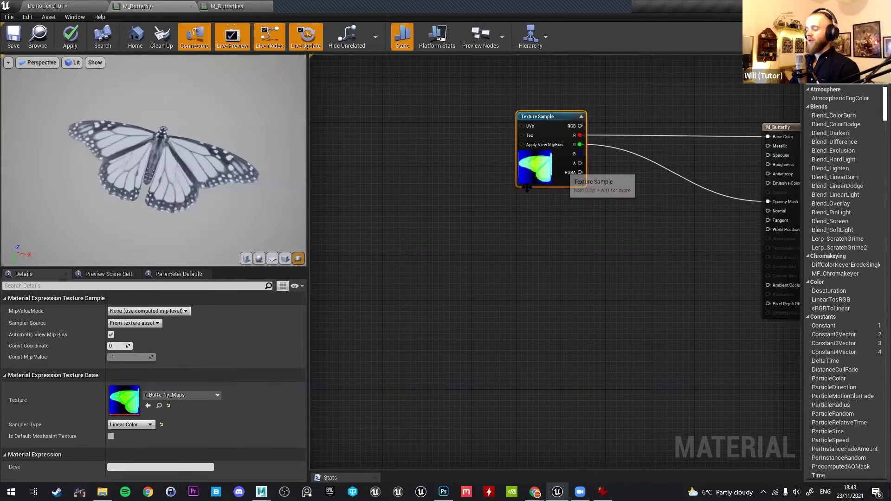
{"action": "key", "text": "ctrl+w"}
{"action": "left_click_drag", "start_coordinate": [543, 225], "coordinate": [531, 250]}
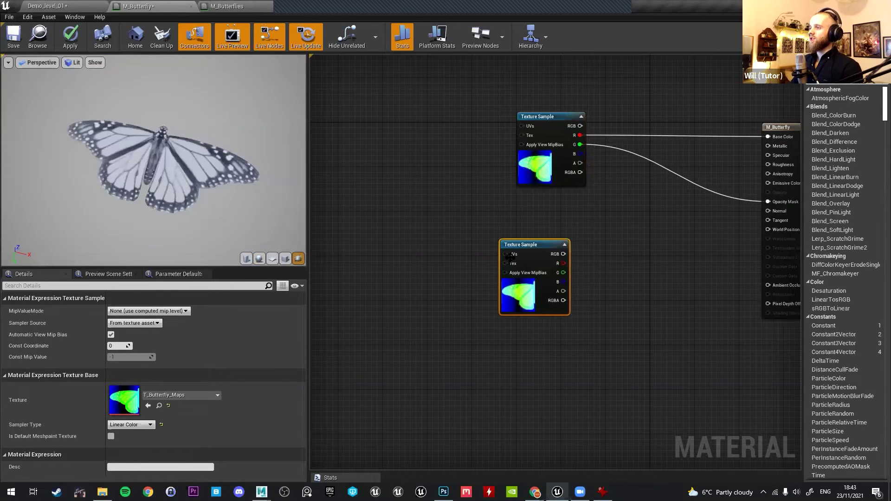
{"action": "right_click_drag", "start_coordinate": [516, 134], "coordinate": [491, 160]}
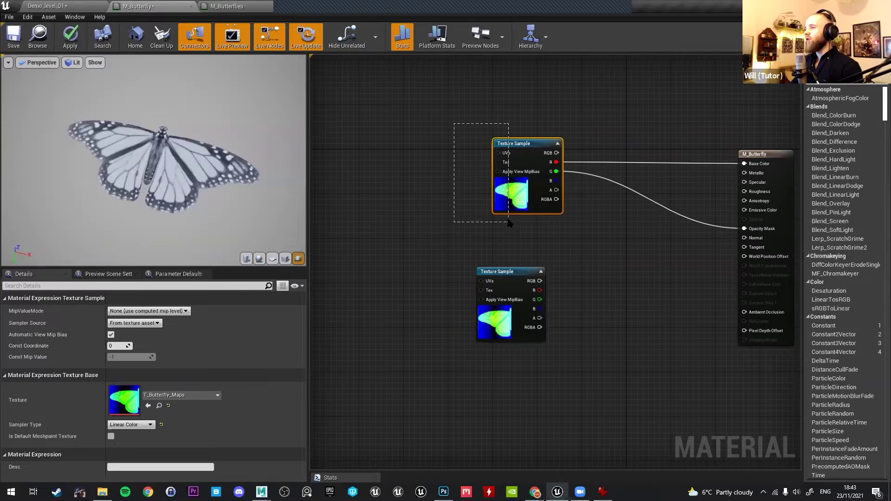
{"action": "left_click_drag", "start_coordinate": [497, 277], "coordinate": [518, 273]}
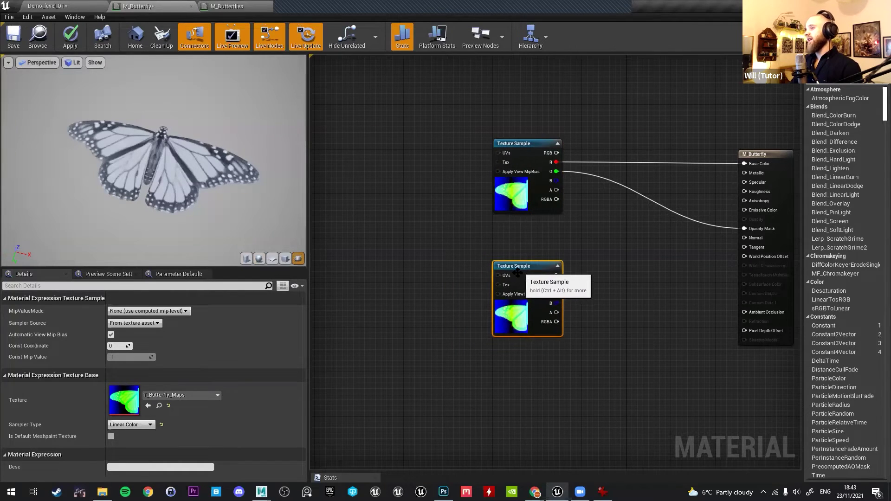
Move both Texture Sample nodes together farther away from the M_Butterfly output node.
{"action": "left_click", "coordinate": [516, 295]}
{"action": "left_click_drag", "start_coordinate": [456, 167], "coordinate": [537, 304]}
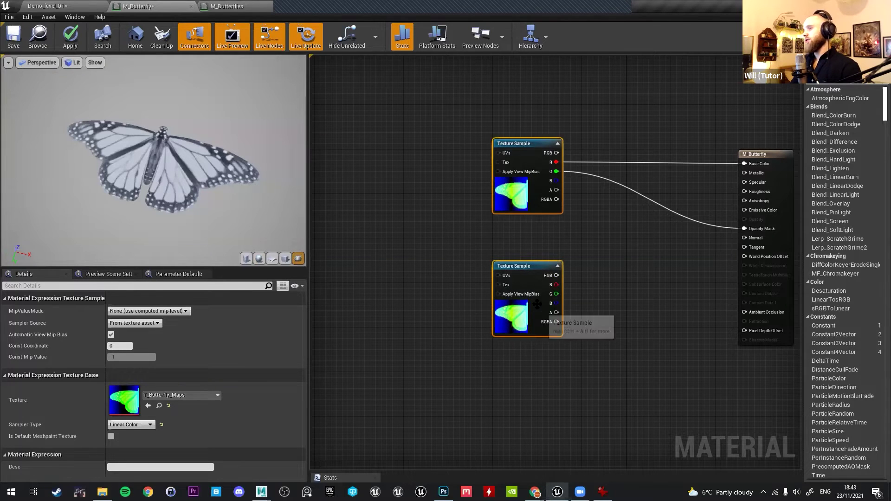
{"action": "left_click_drag", "start_coordinate": [517, 270], "coordinate": [446, 276]}
Add a Multiply node, feed its A input from the lower Texture Sample's blue channel, and expand the node's preview.
{"action": "right_click_drag", "start_coordinate": [504, 306], "coordinate": [533, 250]}
{"action": "right_click_drag", "start_coordinate": [561, 221], "coordinate": [496, 284]}
{"action": "left_click", "coordinate": [491, 243]}
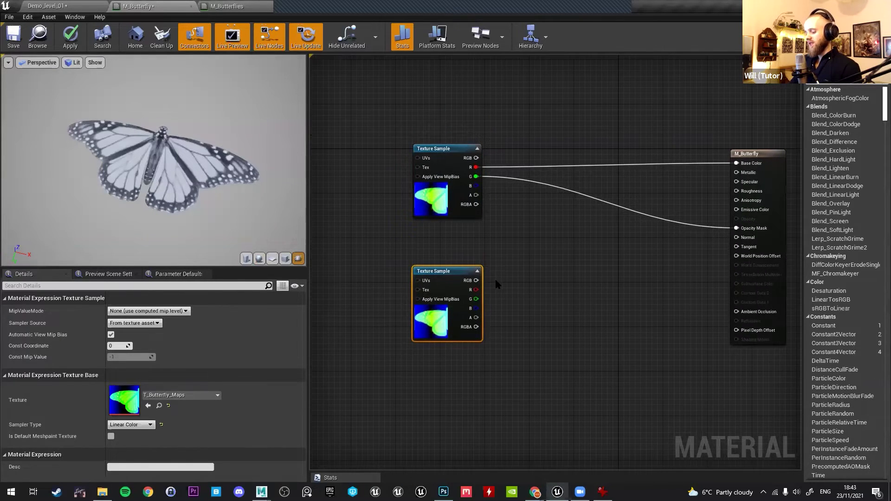
{"action": "key", "text": "m"}
{"action": "left_click", "coordinate": [500, 305]}
{"action": "left_click_drag", "start_coordinate": [475, 308], "coordinate": [539, 291]}
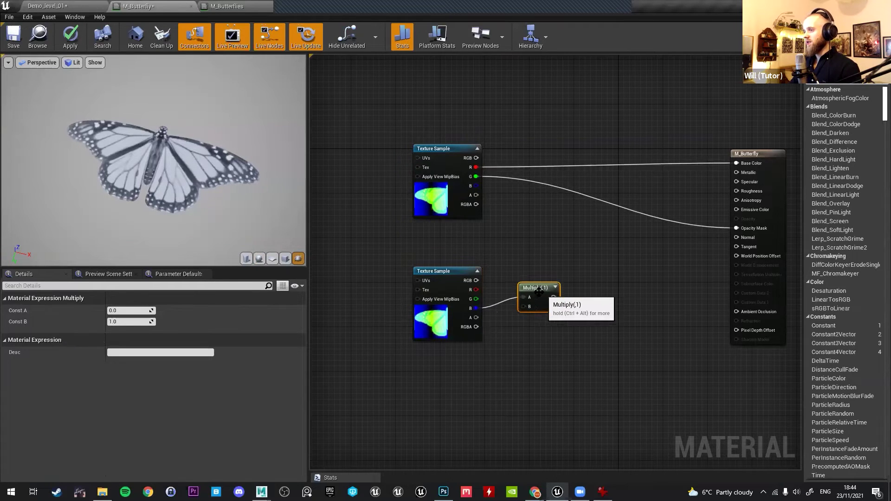
{"action": "left_click", "coordinate": [555, 288]}
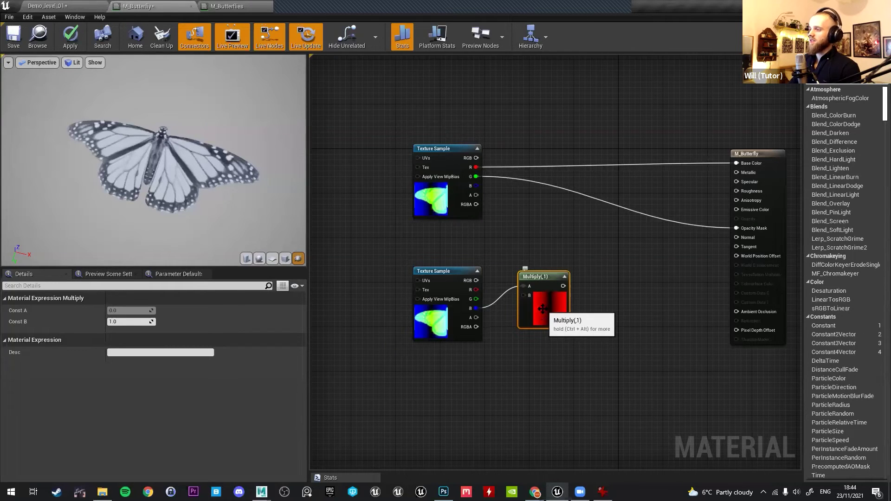
{"action": "left_click_drag", "start_coordinate": [546, 273], "coordinate": [552, 290]}
Add a Panner node beside the lower Texture Sample and connect it to that sample's UVs input.
{"action": "right_click_drag", "start_coordinate": [504, 267], "coordinate": [625, 225]}
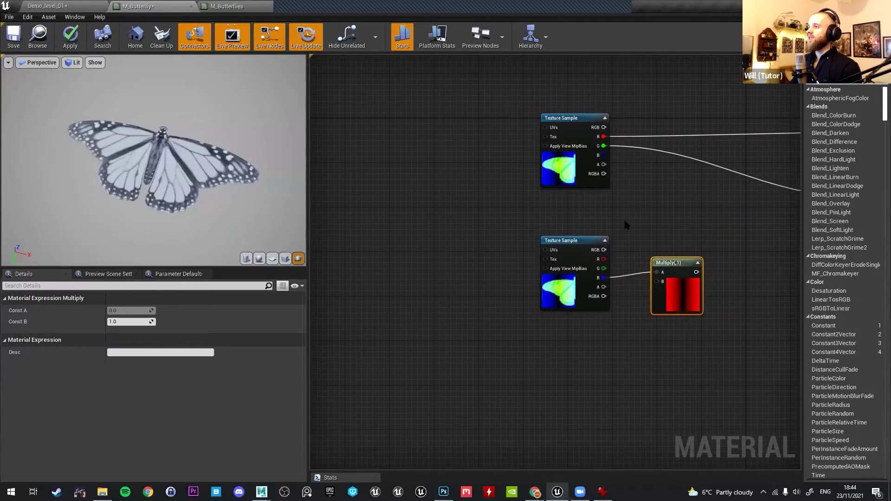
{"action": "right_click_drag", "start_coordinate": [466, 234], "coordinate": [486, 233]}
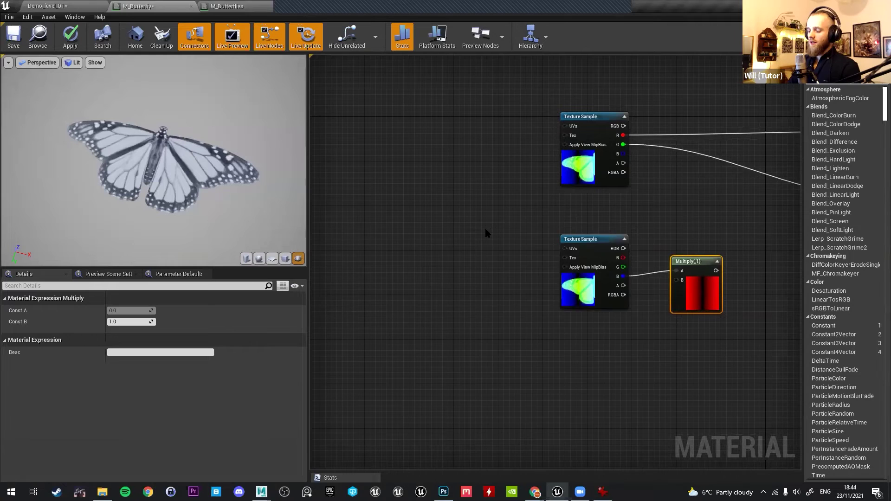
{"action": "right_click", "coordinate": [486, 233]}
{"action": "type", "text": "panne"}
{"action": "left_click", "coordinate": [529, 253]}
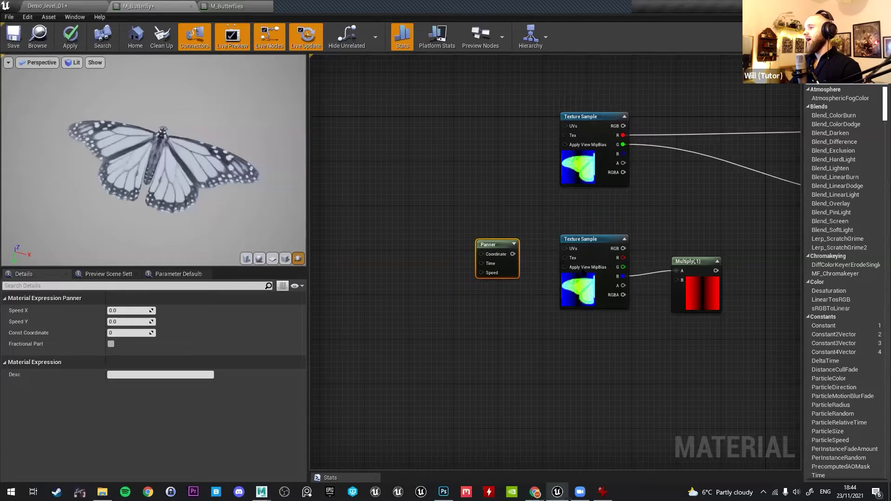
{"action": "mouse_move", "coordinate": [513, 255]}
{"action": "left_mouse_down"}
{"action": "mouse_move", "coordinate": [564, 248]}
{"action": "mouse_move", "coordinate": [516, 240]}
{"action": "left_mouse_up"}
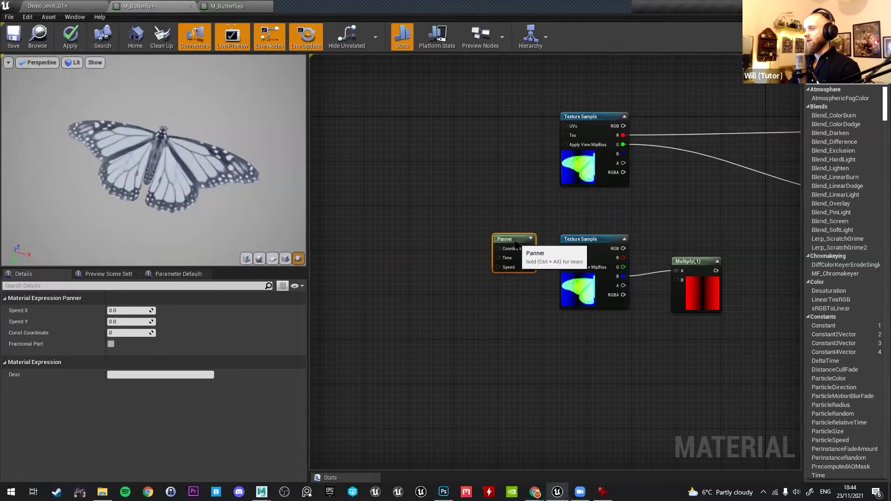
Set the Panner node's Speed X to 1.
{"action": "left_click", "coordinate": [123, 310]}
{"action": "type", "text": "1"}
{"action": "key", "text": "Return"}
{"action": "right_click_drag", "start_coordinate": [591, 272], "coordinate": [534, 276]}
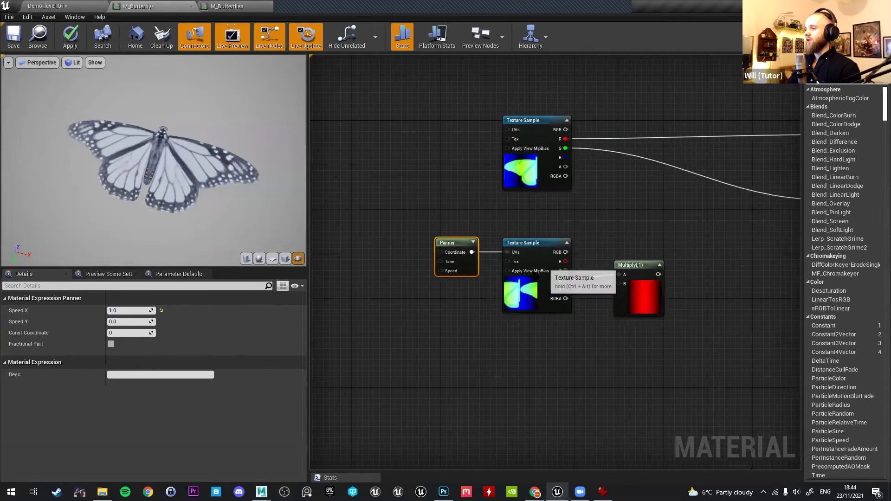
Line up the Multiply node with the lower Texture Sample's blue output and check its animated preview.
{"action": "left_click_drag", "start_coordinate": [565, 280], "coordinate": [619, 274]}
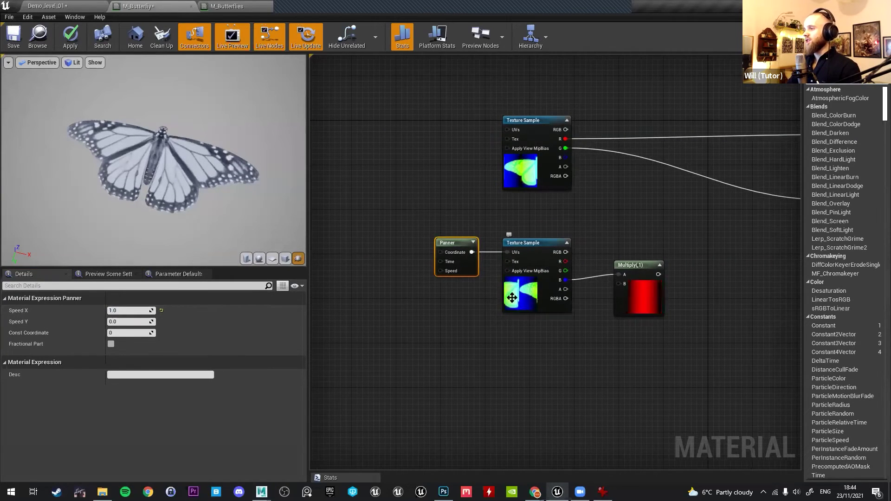
{"action": "left_click", "coordinate": [647, 287]}
{"action": "scroll", "coordinate": [650, 285], "scroll_direction": "up", "scroll_amount": 2}
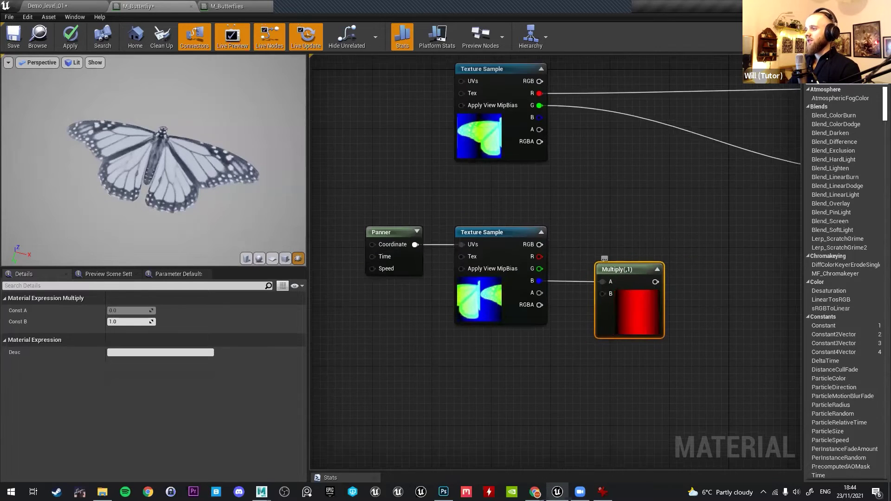
{"action": "right_click_drag", "start_coordinate": [649, 285], "coordinate": [650, 260]}
{"action": "scroll", "coordinate": [687, 218], "scroll_direction": "down", "scroll_amount": 2}
{"action": "right_click_drag", "start_coordinate": [687, 218], "coordinate": [610, 252]}
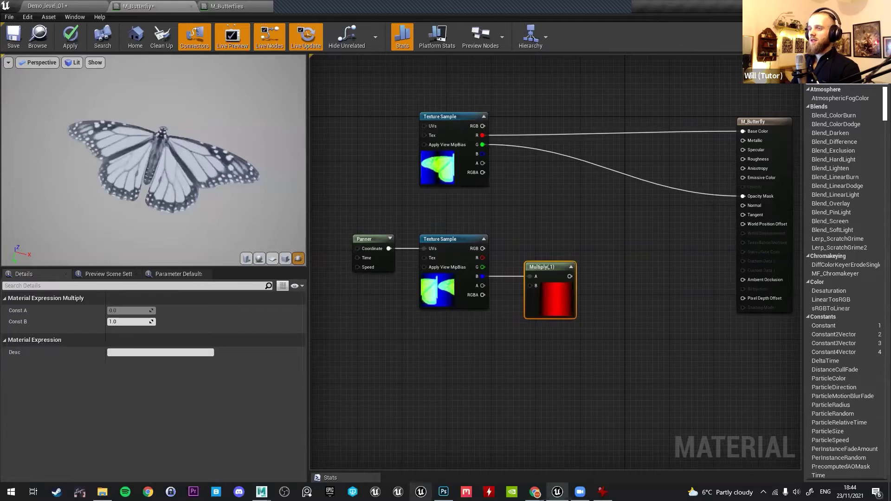
Close the M_Butterflies material and return to the M_Butterfly material.
{"action": "left_click", "coordinate": [55, 6]}
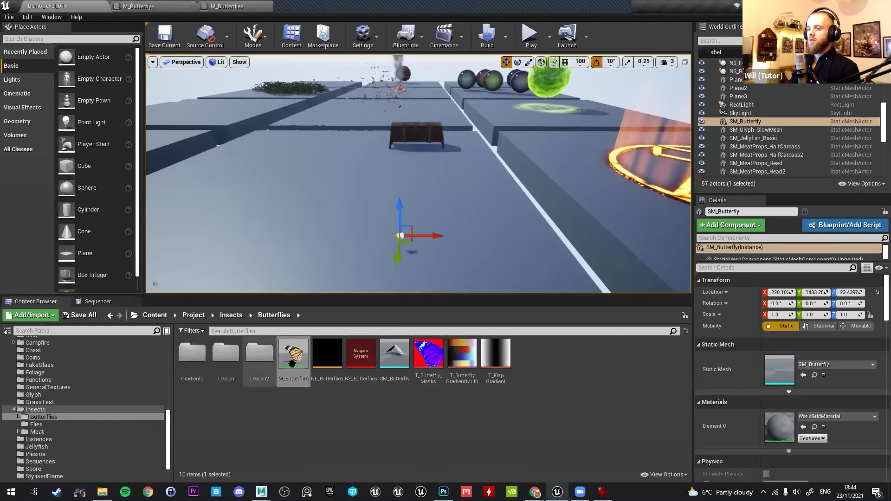
{"action": "left_click", "coordinate": [277, 6]}
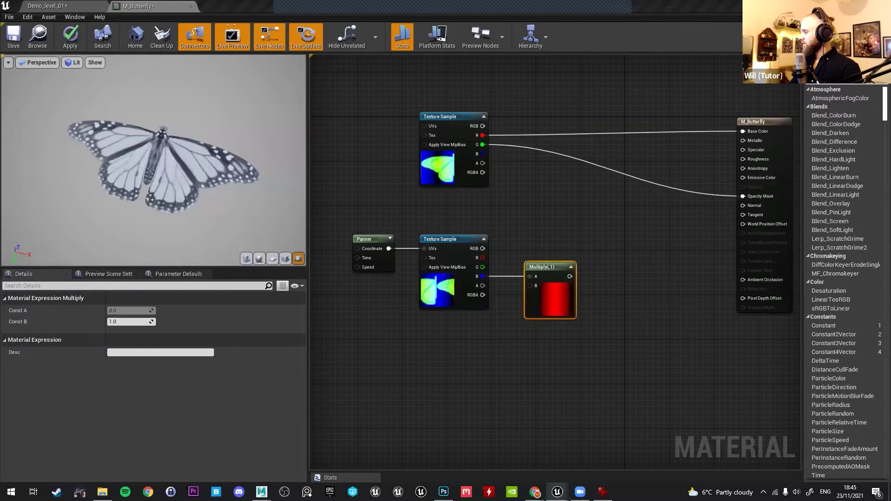
Examine the Multiply node, the output node's World Position Offset input, and the butterfly preview from a lower angle.
{"action": "scroll", "coordinate": [492, 272], "scroll_direction": "up", "scroll_amount": 2}
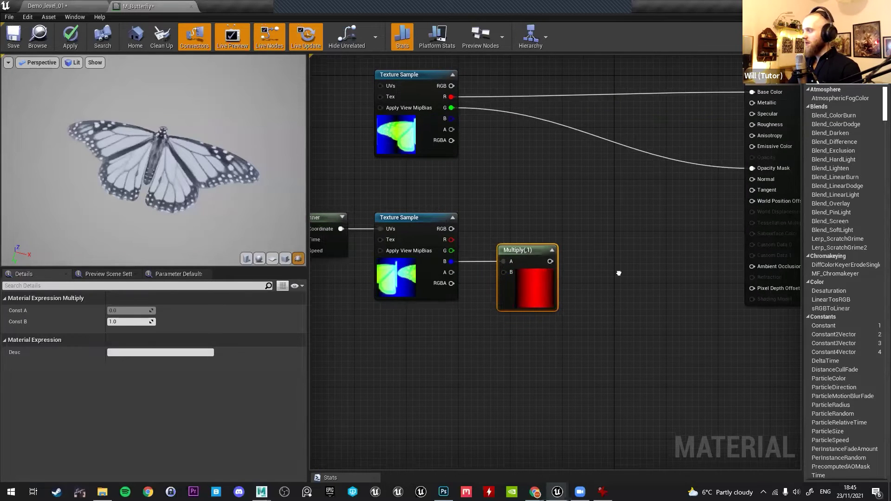
{"action": "right_click_drag", "start_coordinate": [518, 252], "coordinate": [487, 253]}
{"action": "right_click_drag", "start_coordinate": [720, 183], "coordinate": [664, 218]}
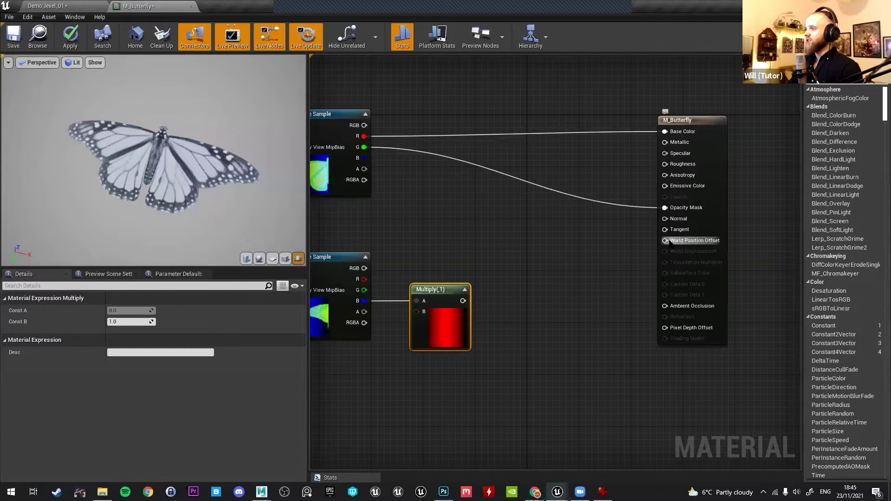
{"action": "right_click_drag", "start_coordinate": [494, 268], "coordinate": [513, 292]}
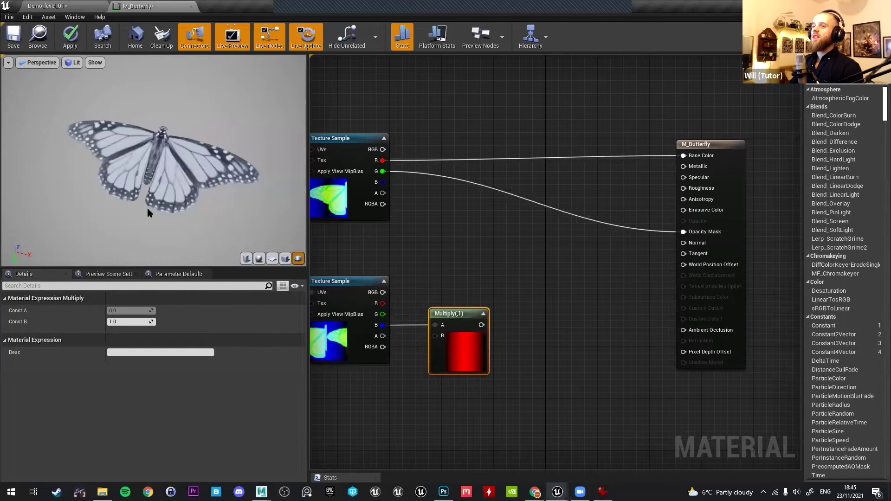
{"action": "right_click_drag", "start_coordinate": [437, 186], "coordinate": [439, 191]}
{"action": "right_click_drag", "start_coordinate": [453, 270], "coordinate": [441, 239]}
{"action": "left_click_drag", "start_coordinate": [223, 200], "coordinate": [207, 139]}
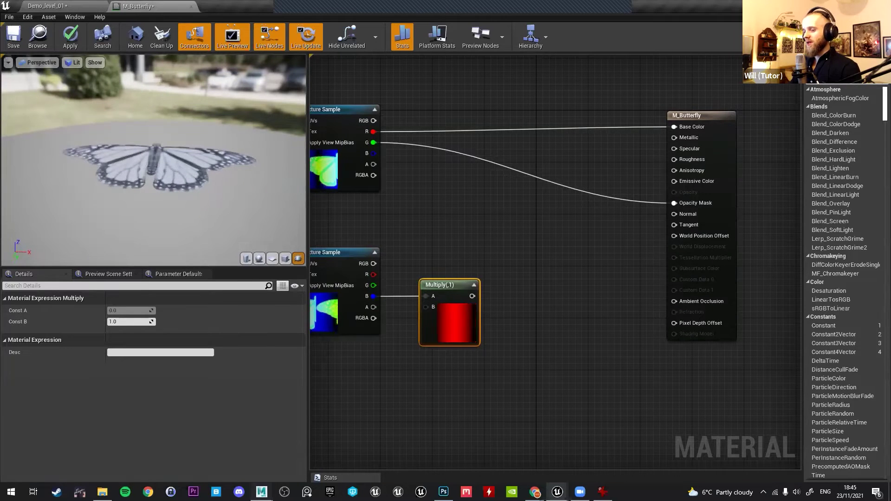
Switch to Maya and inspect the butterfly mesh pPlane1 from several angles.
{"action": "mouse_move", "coordinate": [261, 492]}
{"action": "left_click", "coordinate": [312, 451]}
{"action": "left_click_drag", "start_coordinate": [337, 207], "coordinate": [391, 177], "text": "alt"}
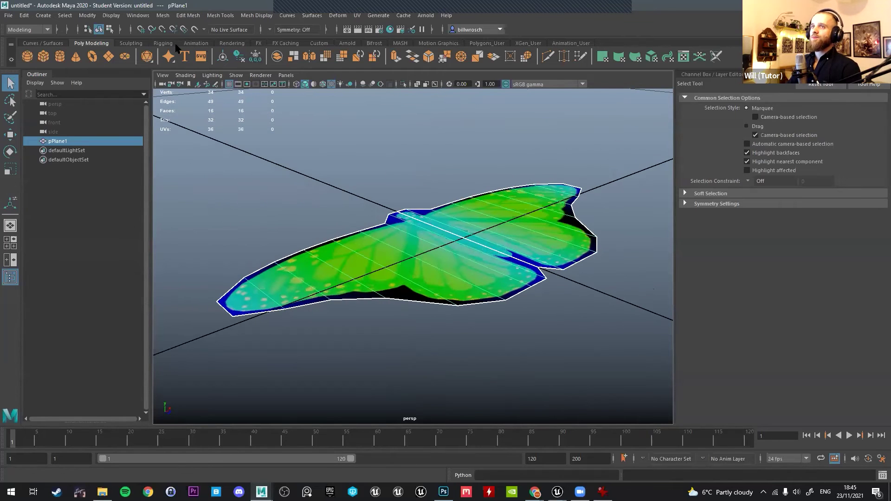
{"action": "left_click_drag", "start_coordinate": [515, 154], "coordinate": [424, 197], "text": "alt"}
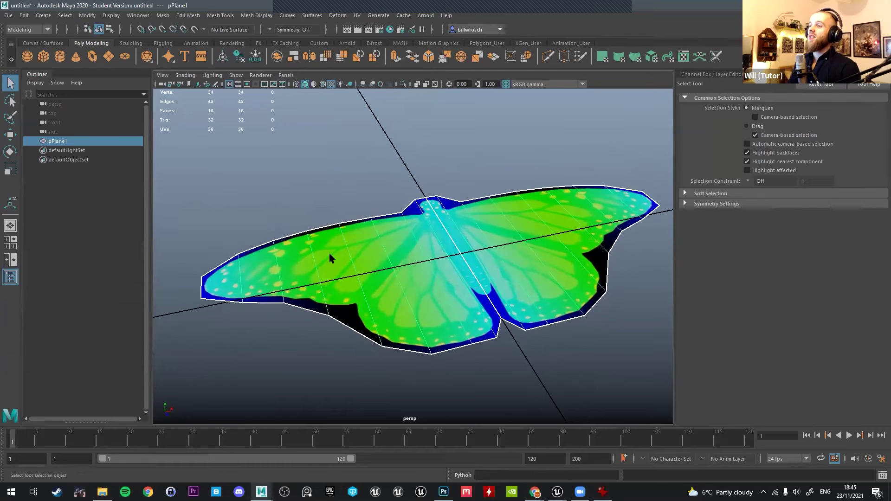
Turn on the Vertex Normals display for the butterfly mesh pPlane1.
{"action": "left_click", "coordinate": [24, 16]}
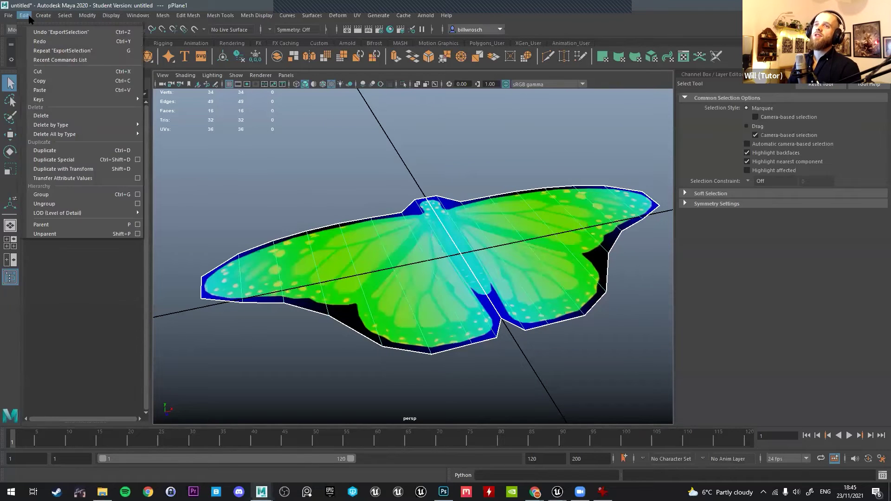
{"action": "mouse_move", "coordinate": [110, 17]}
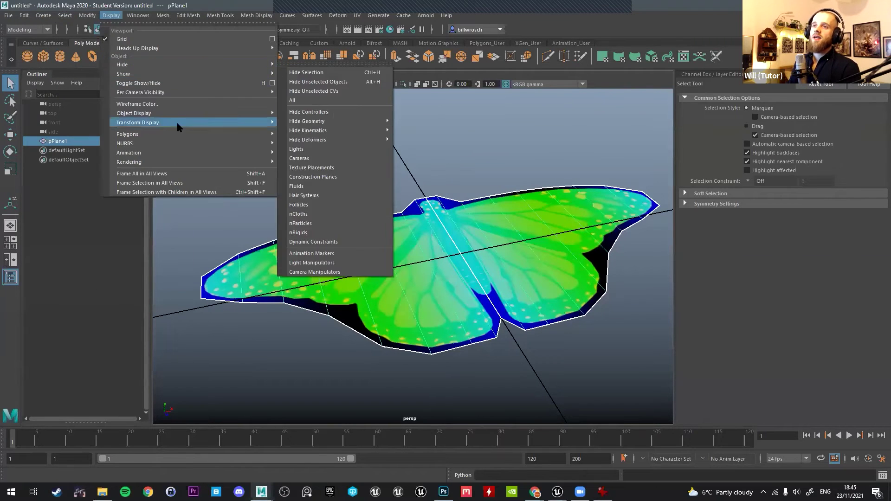
{"action": "mouse_move", "coordinate": [209, 134]}
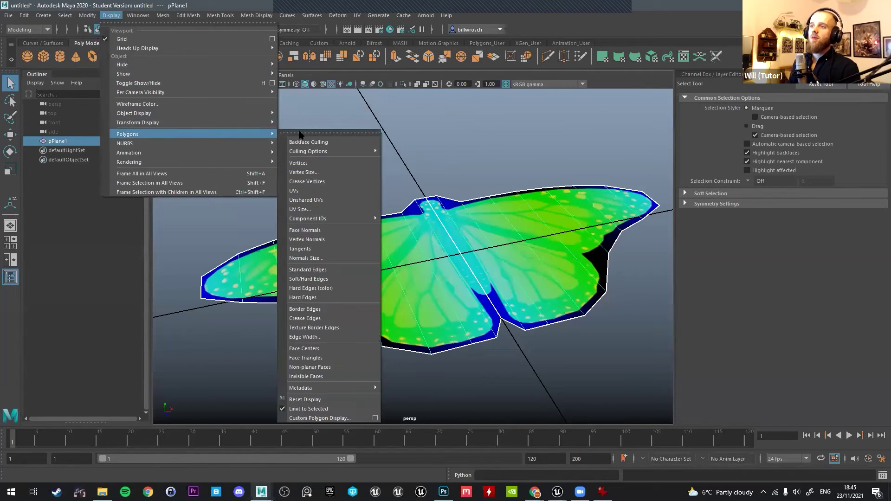
{"action": "left_click", "coordinate": [350, 163]}
{"action": "left_click", "coordinate": [110, 15]}
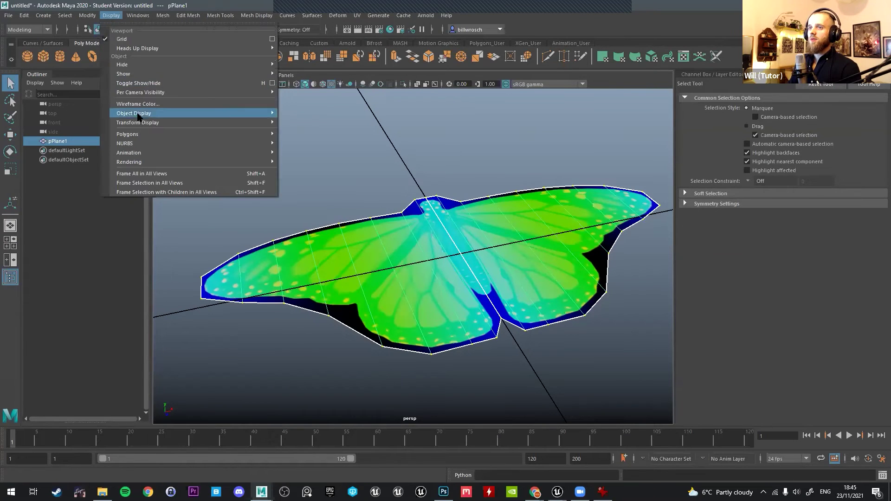
{"action": "mouse_move", "coordinate": [186, 133]}
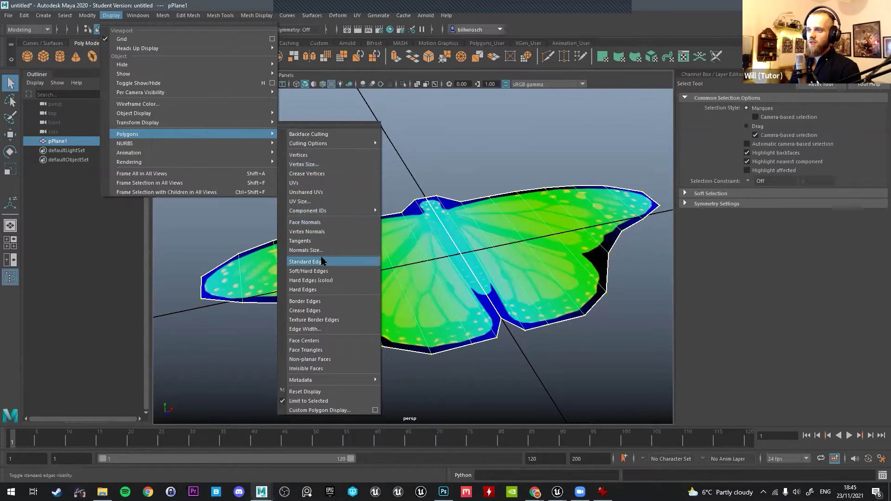
{"action": "left_click", "coordinate": [314, 231]}
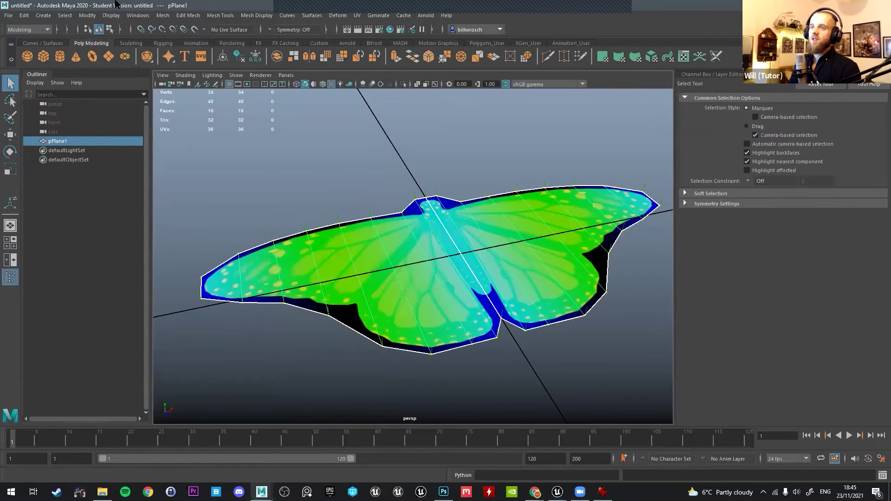
Increase the Normals Size so the butterfly mesh's vertex normals show as long lines.
{"action": "left_click", "coordinate": [111, 15]}
{"action": "mouse_move", "coordinate": [139, 134]}
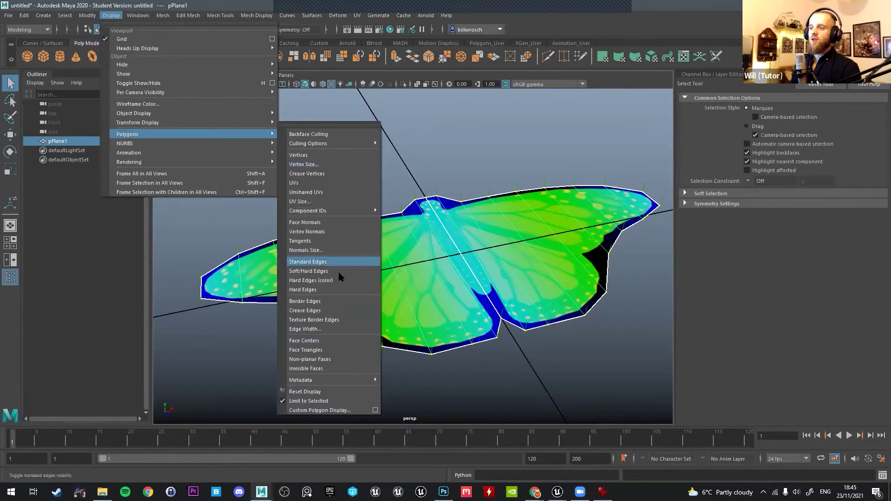
{"action": "left_click", "coordinate": [318, 250]}
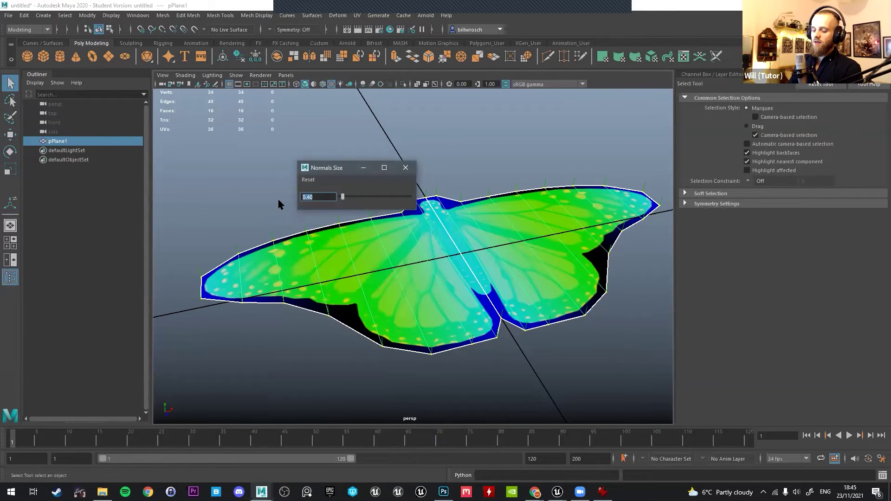
{"action": "left_click_drag", "start_coordinate": [563, 170], "coordinate": [435, 244], "text": "alt"}
{"action": "scroll", "coordinate": [484, 245], "scroll_direction": "up", "scroll_amount": 3}
{"action": "left_click", "coordinate": [405, 168]}
{"action": "left_click_drag", "start_coordinate": [431, 157], "coordinate": [435, 173], "text": "alt"}
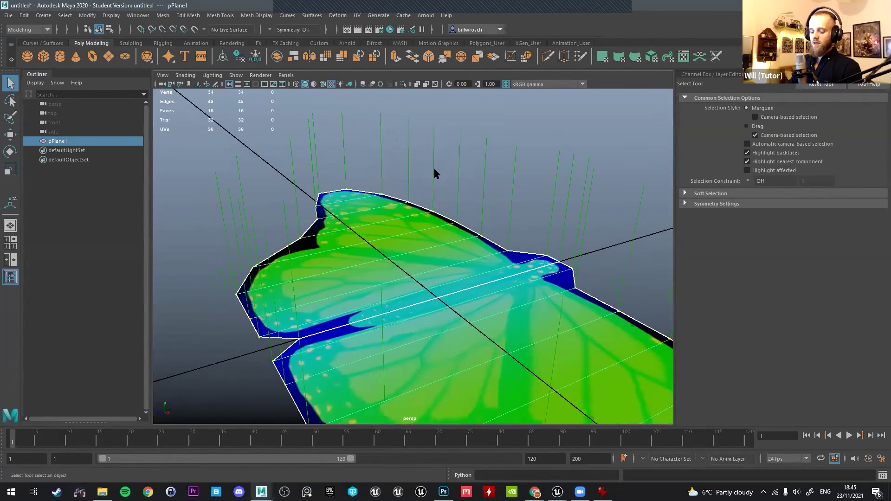
Switch the viewport background to black and collapse the tool settings area to enlarge the view.
{"action": "key", "text": "alt+b"}
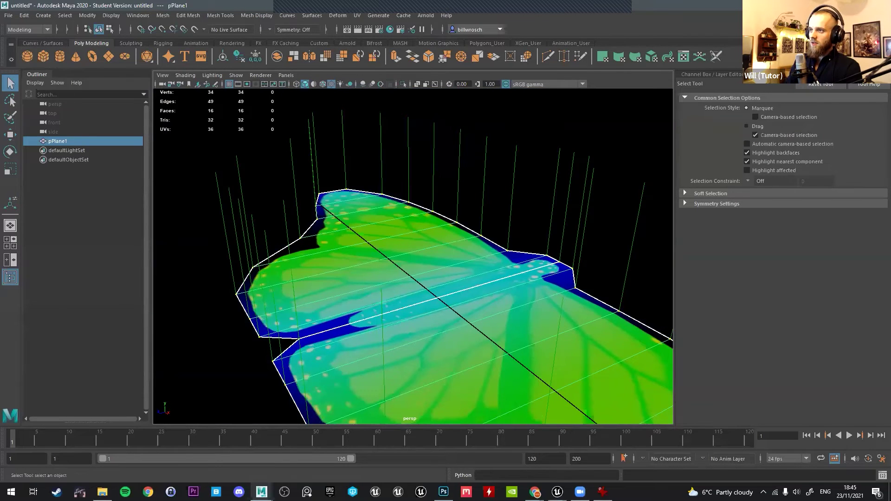
{"action": "left_click_drag", "start_coordinate": [436, 371], "coordinate": [431, 346], "text": "alt"}
{"action": "left_click", "coordinate": [766, 76]}
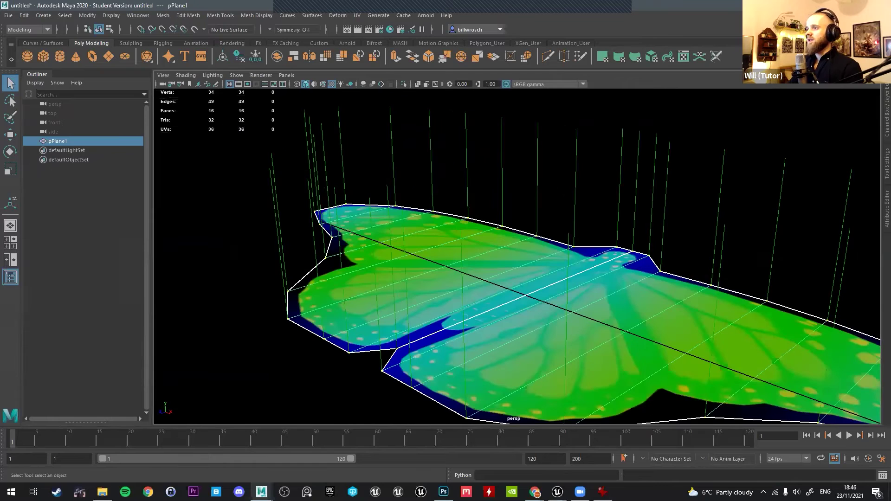
Examine the direction of the vertex normals across both butterfly wings from several angles.
{"action": "scroll", "coordinate": [548, 176], "scroll_direction": "up", "scroll_amount": 2}
{"action": "left_click_drag", "start_coordinate": [566, 181], "coordinate": [547, 176], "text": "alt"}
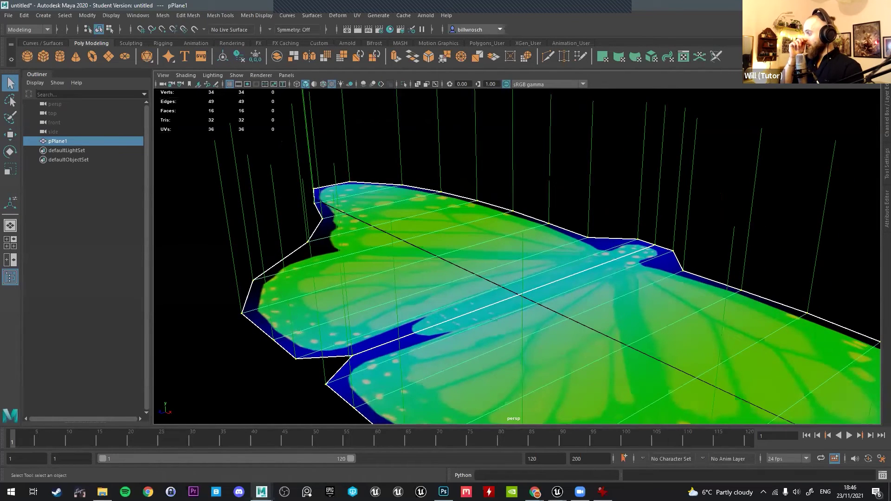
{"action": "left_click_drag", "start_coordinate": [427, 214], "coordinate": [385, 277], "text": "alt"}
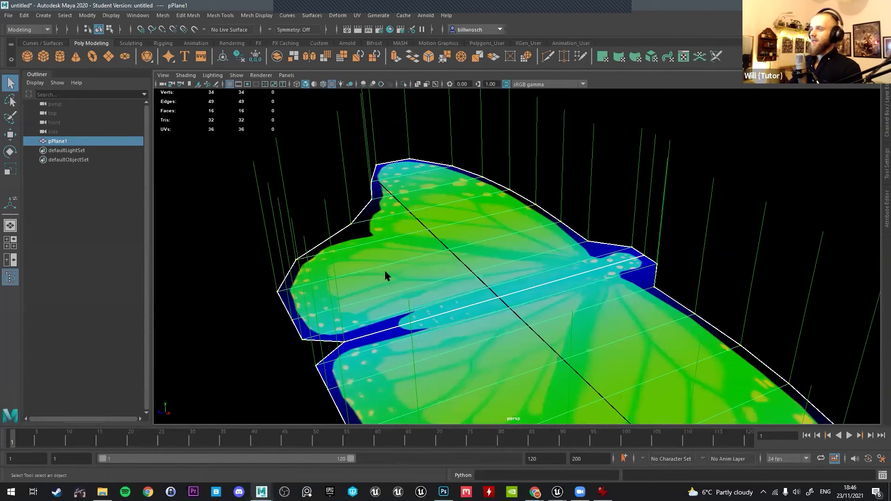
{"action": "left_click_drag", "start_coordinate": [494, 259], "coordinate": [506, 320], "text": "alt"}
{"action": "left_click_drag", "start_coordinate": [548, 274], "coordinate": [474, 304], "text": "alt"}
{"action": "mouse_move", "coordinate": [469, 274]}
{"action": "left_mouse_down", "text": "alt"}
{"action": "mouse_move", "coordinate": [459, 276]}
{"action": "mouse_move", "coordinate": [456, 264]}
{"action": "left_mouse_up", "text": "alt"}
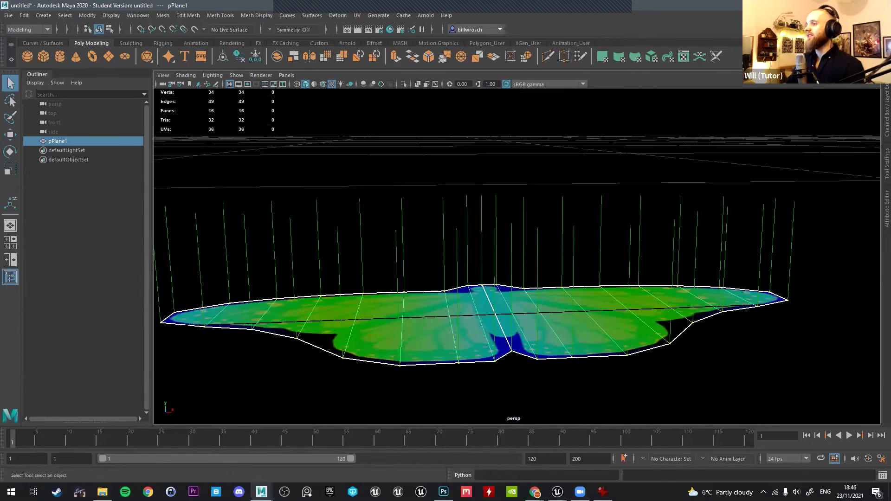
{"action": "left_click_drag", "start_coordinate": [459, 232], "coordinate": [538, 221], "text": "alt"}
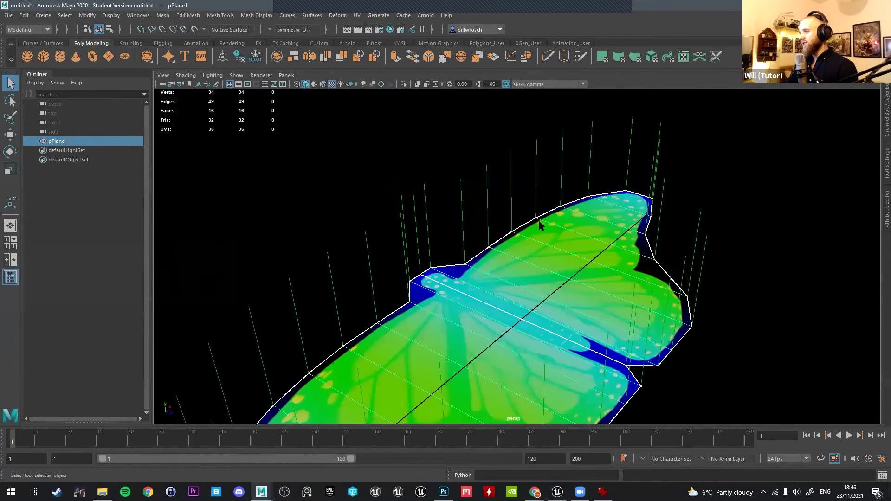
Inspect how the vertex normals stand along the wing edges and body seam of the butterfly mesh.
{"action": "left_click_drag", "start_coordinate": [647, 346], "coordinate": [622, 352], "text": "alt"}
{"action": "mouse_move", "coordinate": [519, 286]}
{"action": "left_mouse_down", "text": "alt"}
{"action": "mouse_move", "coordinate": [475, 311]}
{"action": "mouse_move", "coordinate": [513, 287]}
{"action": "left_mouse_up", "text": "alt"}
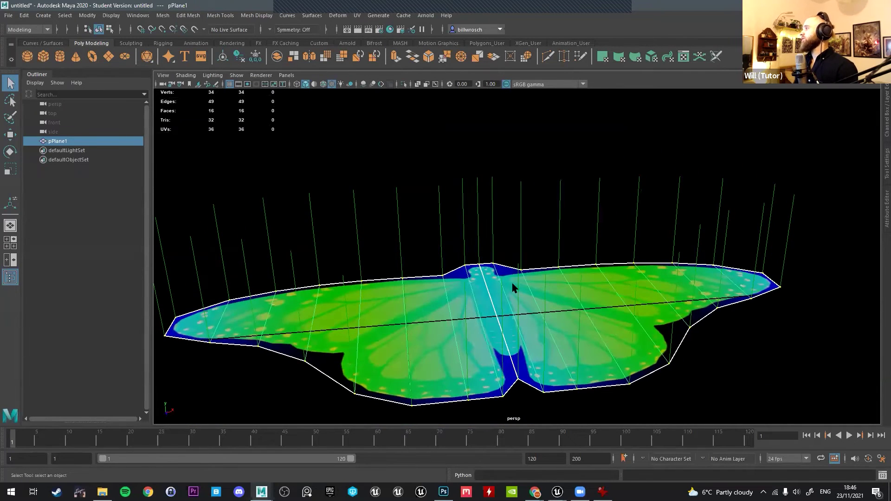
{"action": "left_click_drag", "start_coordinate": [582, 278], "coordinate": [597, 224], "text": "alt"}
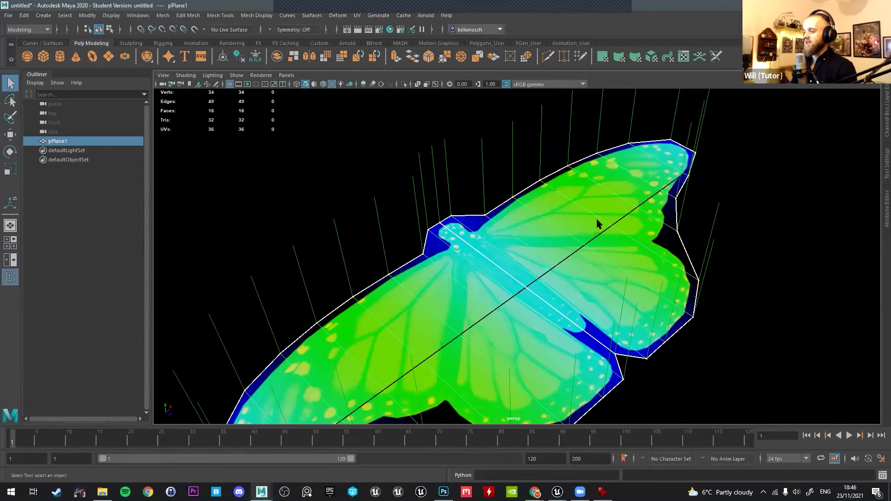
{"action": "left_click_drag", "start_coordinate": [489, 279], "coordinate": [482, 246], "text": "alt"}
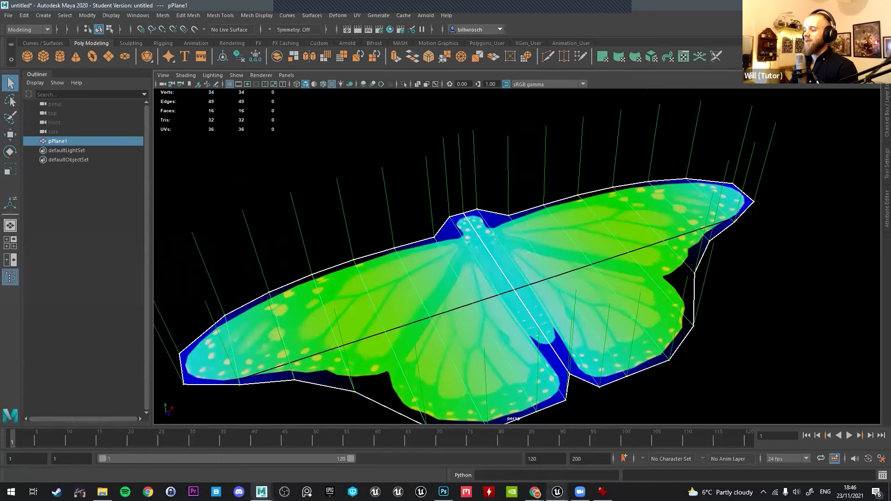
Switch to the M_Butterfly material in Unreal and add a VertexNormalWS node near the Multiply node.
{"action": "left_click", "coordinate": [586, 453]}
{"action": "scroll", "coordinate": [459, 263], "scroll_direction": "up", "scroll_amount": 1}
{"action": "right_click_drag", "start_coordinate": [451, 264], "coordinate": [520, 258]}
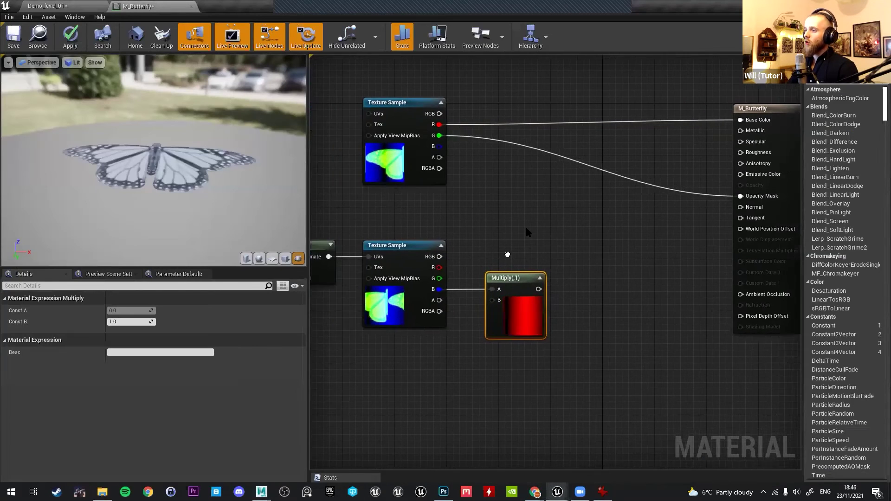
{"action": "right_click", "coordinate": [527, 227]}
{"action": "type", "text": "vert"}
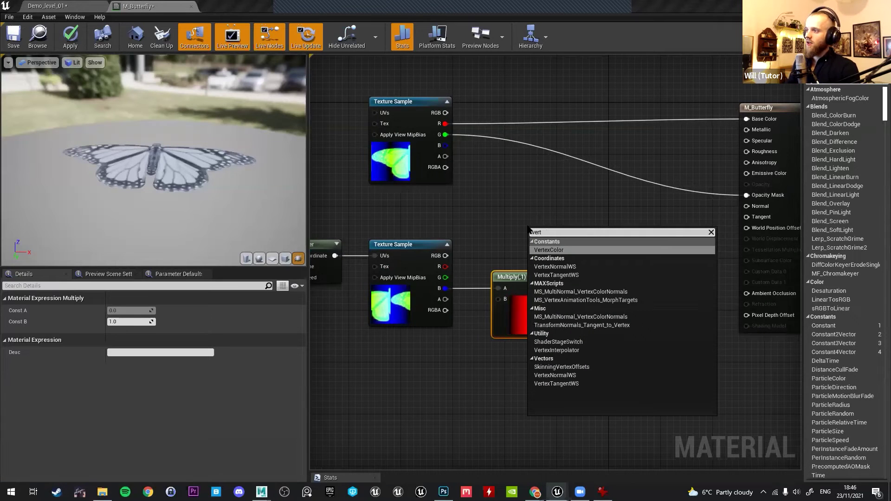
{"action": "left_click", "coordinate": [555, 266]}
{"action": "left_click_drag", "start_coordinate": [584, 240], "coordinate": [557, 241]}
{"action": "right_click_drag", "start_coordinate": [556, 241], "coordinate": [510, 251]}
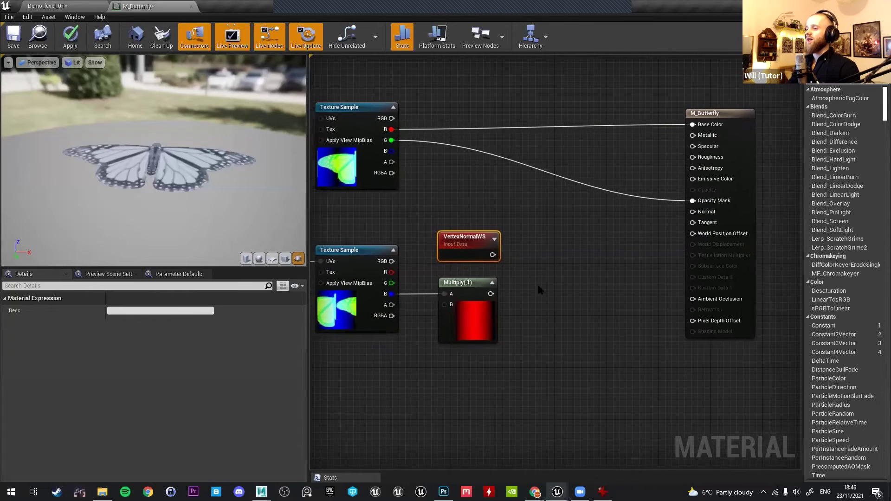
Place VertexNormalWS beneath the blue channel wire, shift Multiply farther from the Texture Sample, and wire VertexNormalWS into Multiply's B input.
{"action": "right_click_drag", "start_coordinate": [538, 290], "coordinate": [513, 312]}
{"action": "right_click_drag", "start_coordinate": [479, 280], "coordinate": [492, 239]}
{"action": "left_click_drag", "start_coordinate": [492, 239], "coordinate": [460, 349]}
{"action": "left_click_drag", "start_coordinate": [492, 284], "coordinate": [568, 284]}
{"action": "left_click_drag", "start_coordinate": [480, 358], "coordinate": [556, 298]}
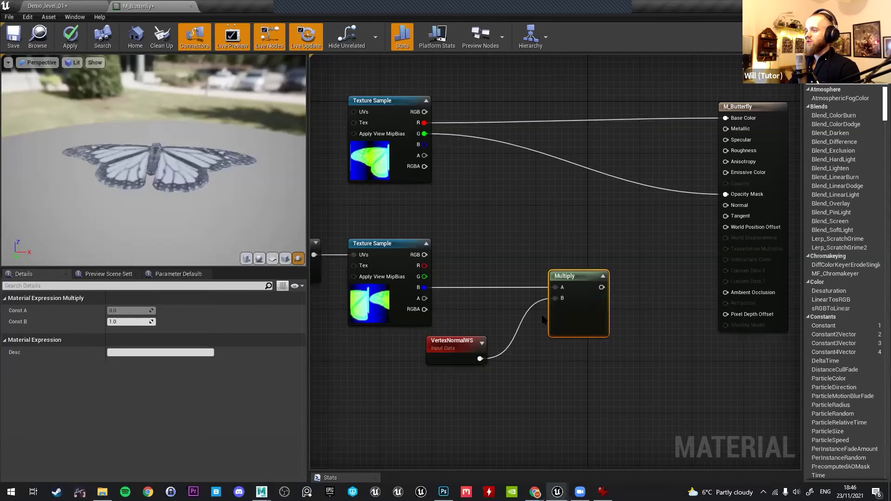
{"action": "left_click_drag", "start_coordinate": [471, 346], "coordinate": [516, 306]}
Connect the Multiply output to World Position Offset and view the butterfly preview from another angle.
{"action": "right_click_drag", "start_coordinate": [607, 281], "coordinate": [512, 291]}
{"action": "left_click_drag", "start_coordinate": [507, 296], "coordinate": [641, 237]}
{"action": "left_click_drag", "start_coordinate": [193, 176], "coordinate": [269, 120]}
{"action": "left_click_drag", "start_coordinate": [153, 139], "coordinate": [154, 199]}
Open the T_Butterfly_Maps texture from the panned Texture Sample and display only its blue channel.
{"action": "right_click_drag", "start_coordinate": [532, 294], "coordinate": [591, 264]}
{"action": "right_click_drag", "start_coordinate": [373, 279], "coordinate": [443, 301]}
{"action": "right_click_drag", "start_coordinate": [527, 271], "coordinate": [436, 260]}
{"action": "right_click_drag", "start_coordinate": [446, 306], "coordinate": [493, 335]}
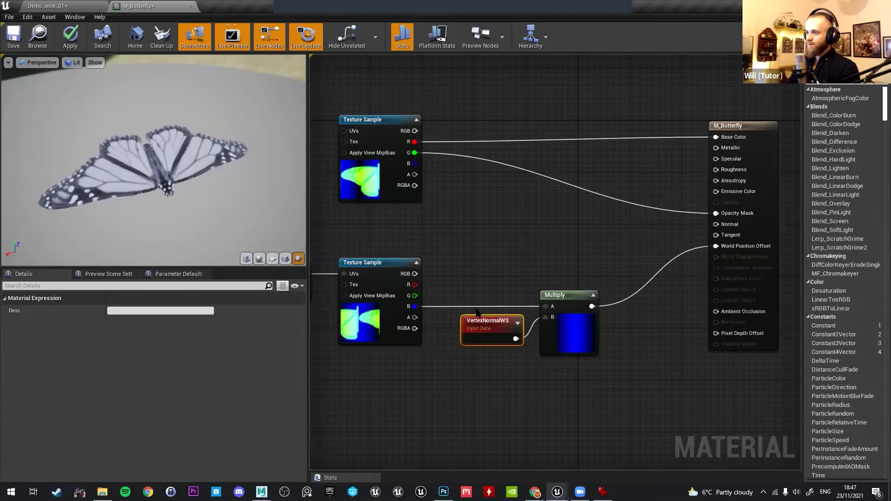
{"action": "right_click_drag", "start_coordinate": [430, 309], "coordinate": [508, 311]}
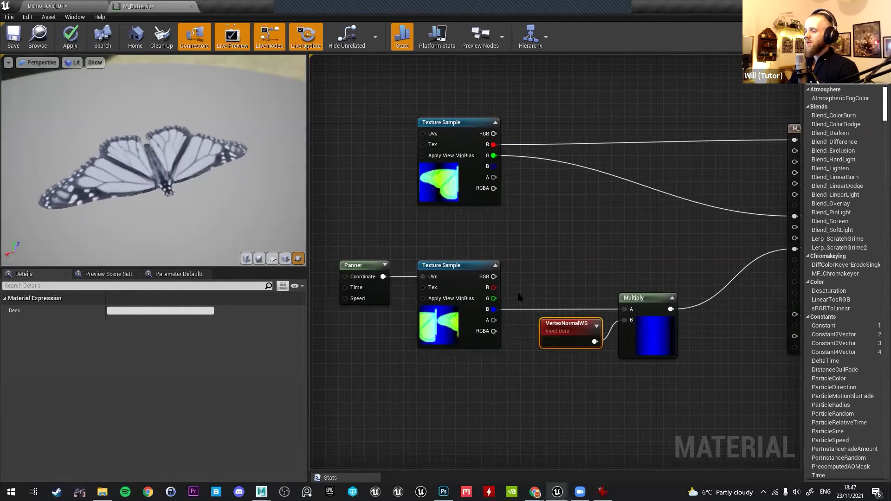
{"action": "right_click_drag", "start_coordinate": [517, 291], "coordinate": [526, 268]}
{"action": "left_click", "coordinate": [448, 289]}
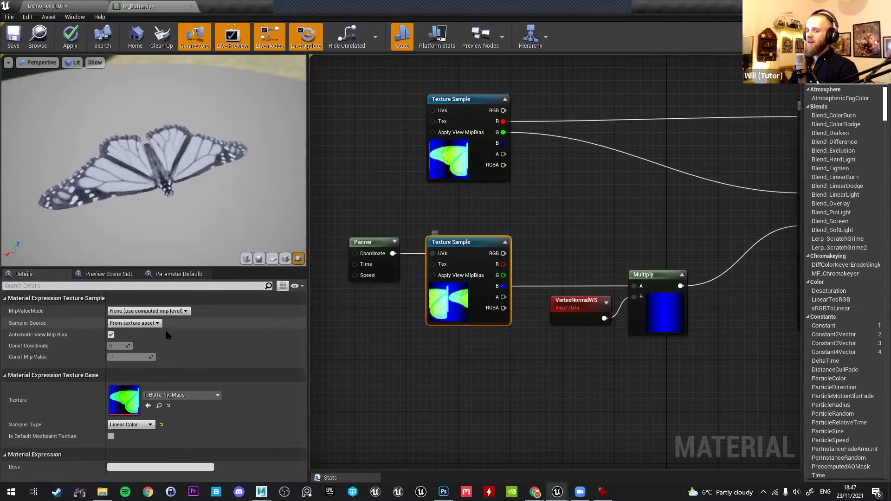
{"action": "double_click", "coordinate": [128, 396]}
{"action": "left_click", "coordinate": [18, 62]}
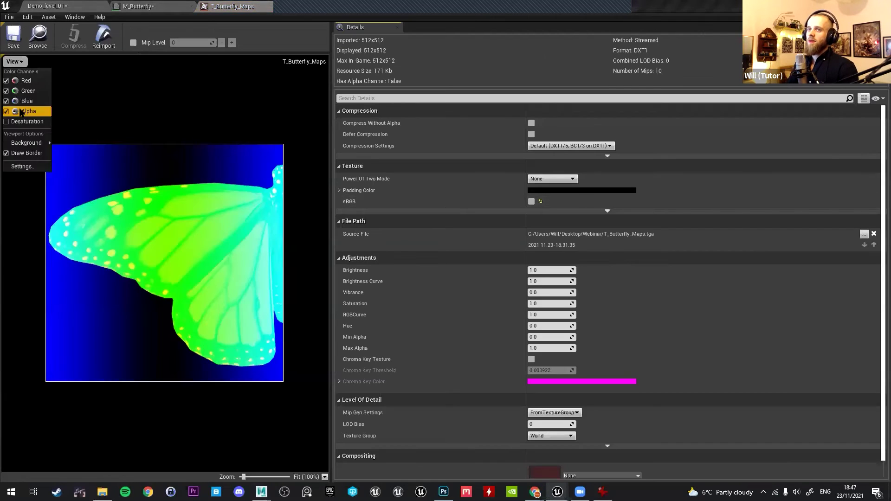
{"action": "left_click", "coordinate": [6, 91]}
{"action": "left_click", "coordinate": [6, 81]}
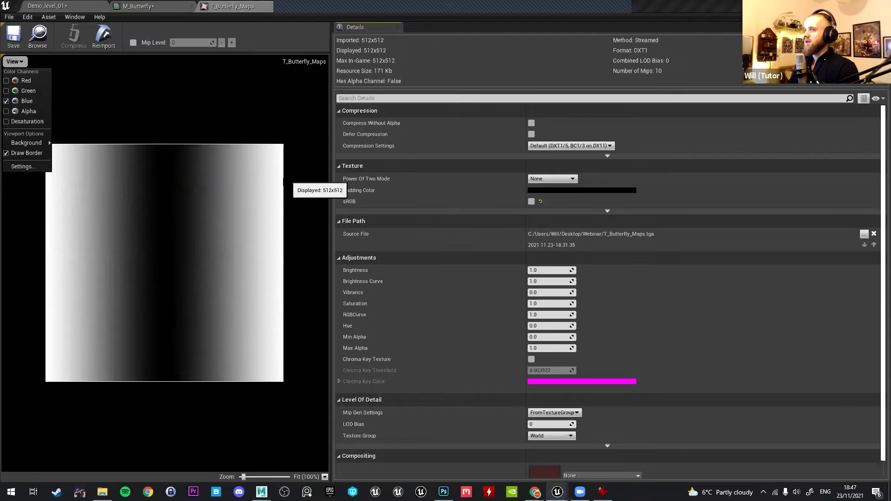
Back in M_Butterfly, insert a second Multiply between the Texture Sample's blue output and the vertex normal Multiply, feeding blue into input B.
{"action": "left_click", "coordinate": [142, 9]}
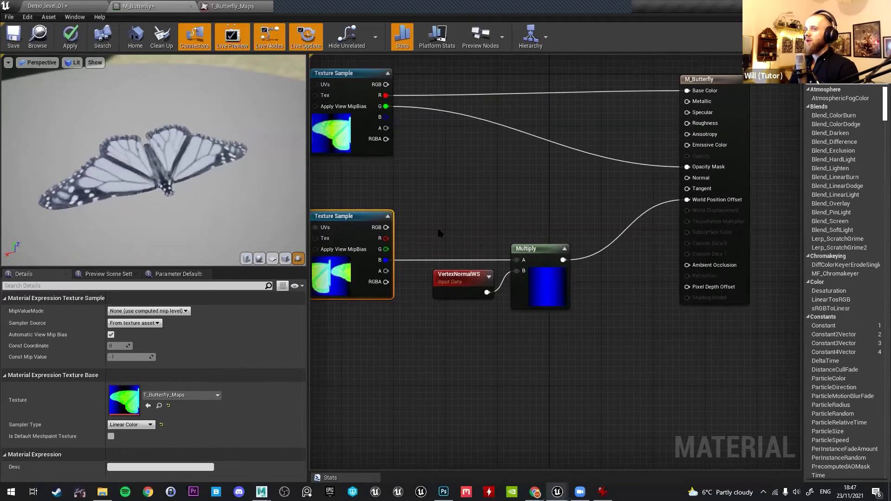
{"action": "mouse_move", "coordinate": [191, 177]}
{"action": "left_mouse_down"}
{"action": "mouse_move", "coordinate": [191, 132]}
{"action": "mouse_move", "coordinate": [191, 181]}
{"action": "left_mouse_up"}
{"action": "right_click_drag", "start_coordinate": [504, 237], "coordinate": [583, 242]}
{"action": "left_click_drag", "start_coordinate": [463, 264], "coordinate": [513, 235]}
{"action": "right_click", "coordinate": [531, 214]}
{"action": "left_click", "coordinate": [497, 239]}
{"action": "key", "text": "m"}
{"action": "left_click", "coordinate": [505, 233]}
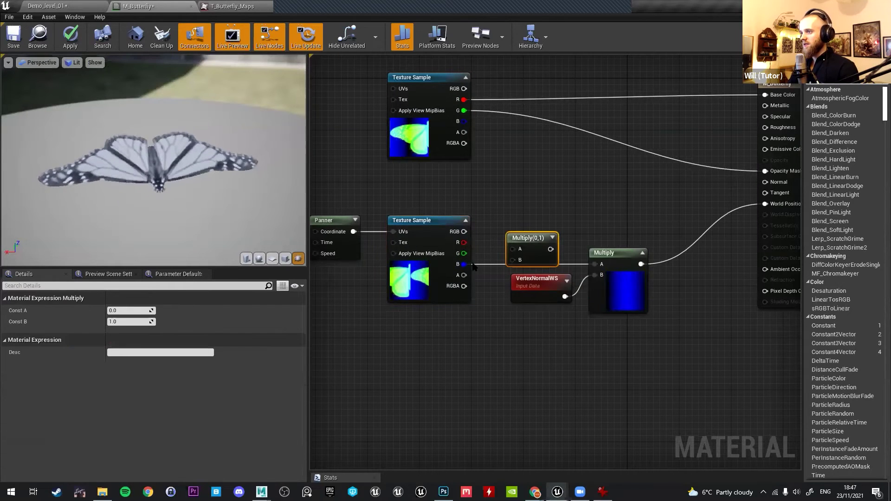
{"action": "left_click_drag", "start_coordinate": [547, 249], "coordinate": [596, 264]}
{"action": "left_click_drag", "start_coordinate": [533, 244], "coordinate": [537, 246]}
Promote the new Multiply's A input to a parameter named Flap Strength and place it above the panned Texture Sample.
{"action": "right_click", "coordinate": [529, 249]}
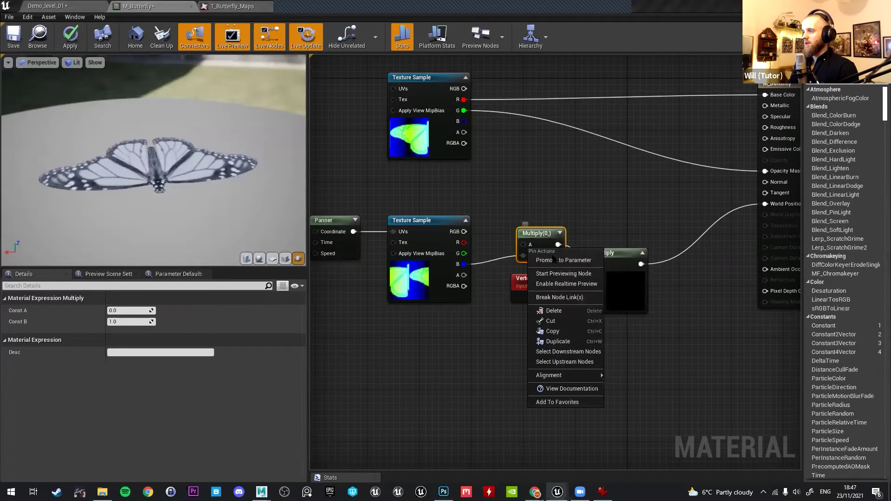
{"action": "left_click", "coordinate": [553, 260]}
{"action": "left_click_drag", "start_coordinate": [499, 246], "coordinate": [478, 194]}
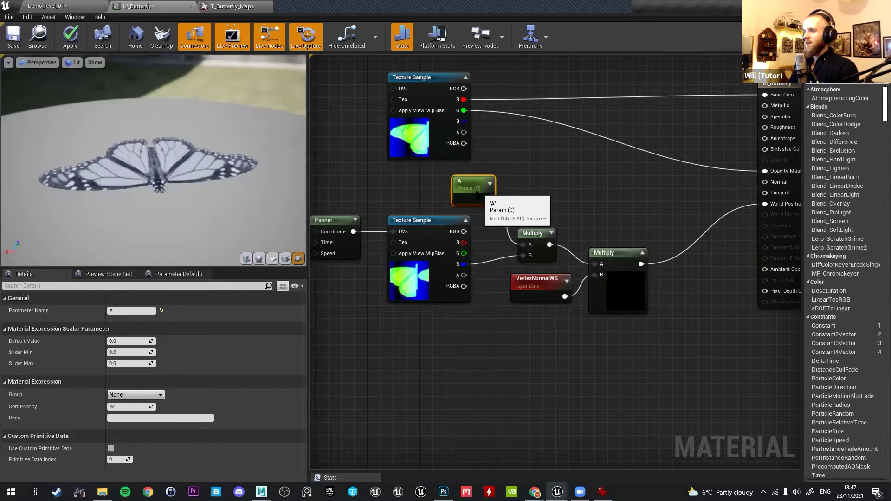
{"action": "right_click_drag", "start_coordinate": [475, 260], "coordinate": [444, 235]}
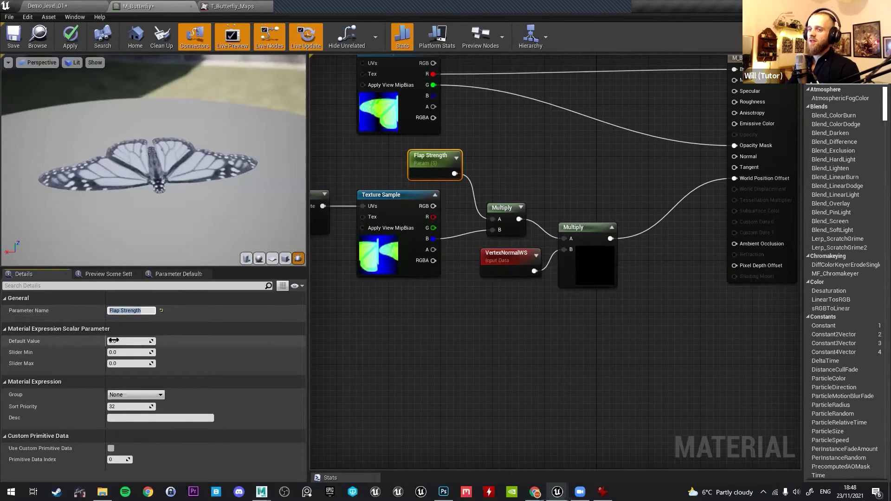
Try Flap Strength default values of about 10.37 and 3, settle on 4, and check the flapping in the preview.
{"action": "left_click_drag", "start_coordinate": [113, 341], "coordinate": [149, 340]}
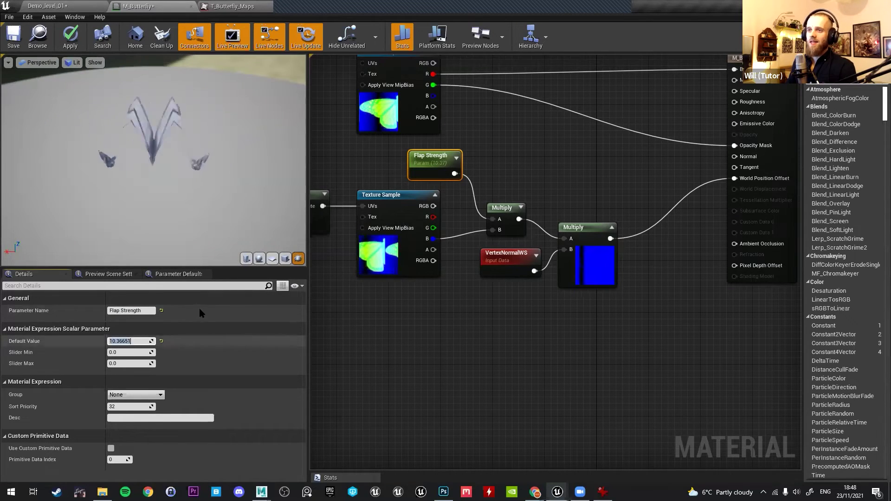
{"action": "type", "text": "3"}
{"action": "key", "text": "Return"}
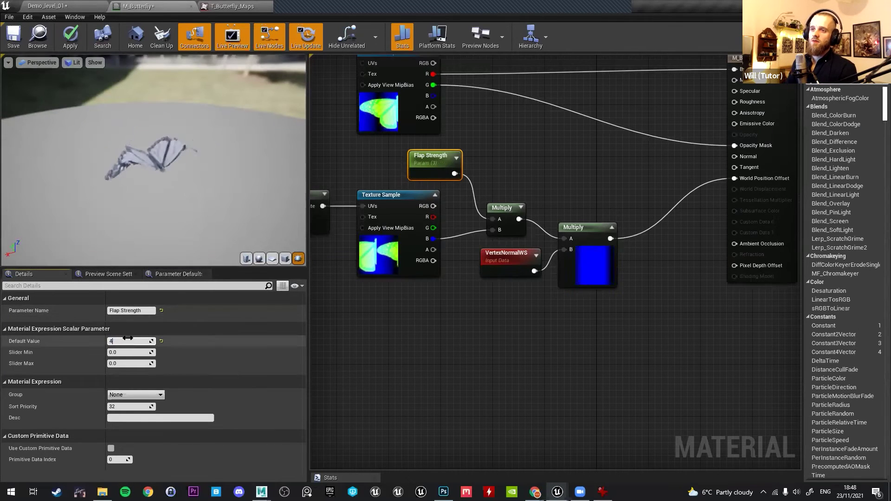
{"action": "left_click_drag", "start_coordinate": [184, 152], "coordinate": [242, 178]}
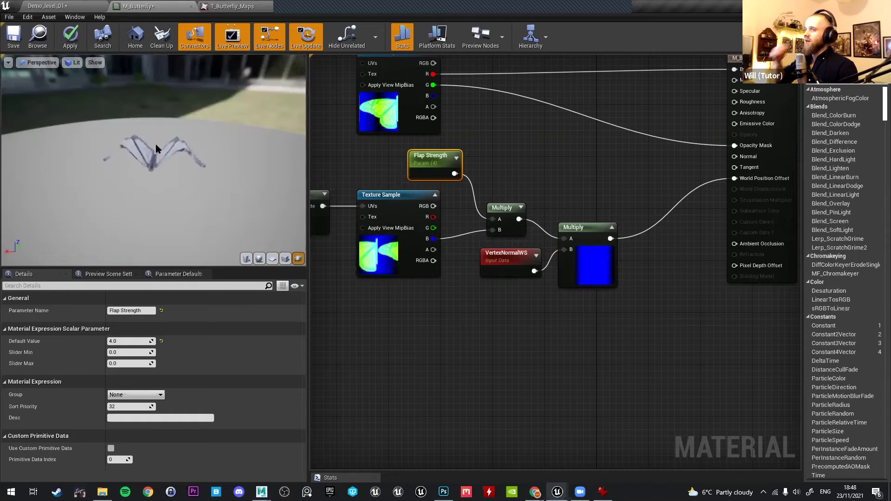
Reposition the Flap Strength parameter and the panned Texture Sample farther from the Multiply nodes to tidy the graph.
{"action": "right_click_drag", "start_coordinate": [516, 160], "coordinate": [645, 199]}
{"action": "left_click_drag", "start_coordinate": [433, 217], "coordinate": [478, 285]}
{"action": "left_click_drag", "start_coordinate": [561, 197], "coordinate": [508, 223]}
{"action": "right_click_drag", "start_coordinate": [630, 232], "coordinate": [454, 238]}
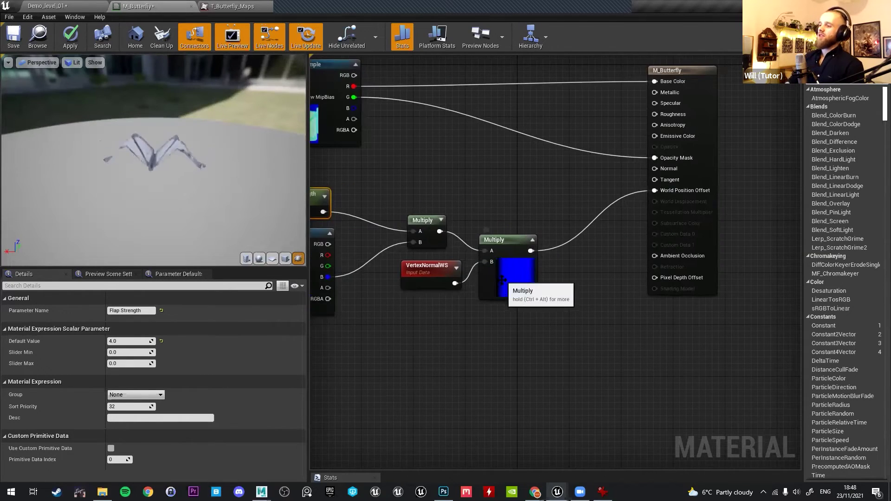
{"action": "scroll", "coordinate": [498, 276], "scroll_direction": "up", "scroll_amount": 1}
{"action": "right_click_drag", "start_coordinate": [421, 280], "coordinate": [515, 300]}
{"action": "right_click_drag", "start_coordinate": [514, 205], "coordinate": [504, 246]}
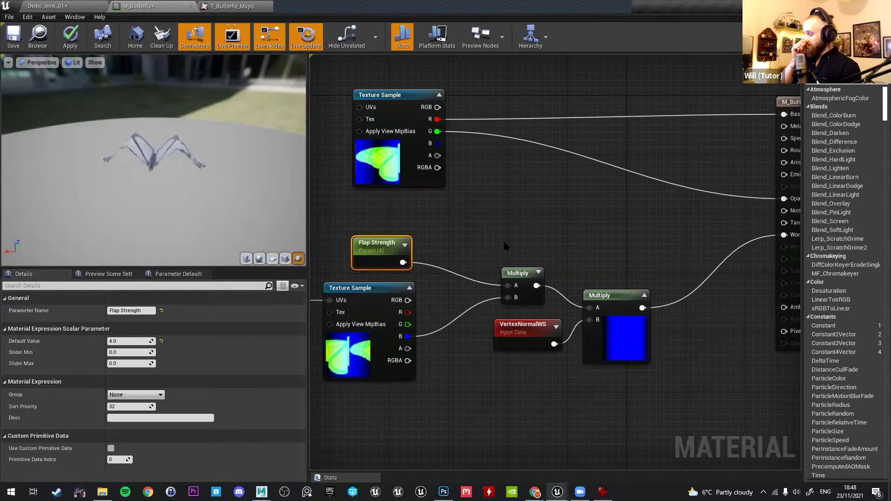
Examine the flapping butterfly preview and the settings of the panned Texture Sample and the Panner.
{"action": "left_click_drag", "start_coordinate": [241, 189], "coordinate": [241, 242]}
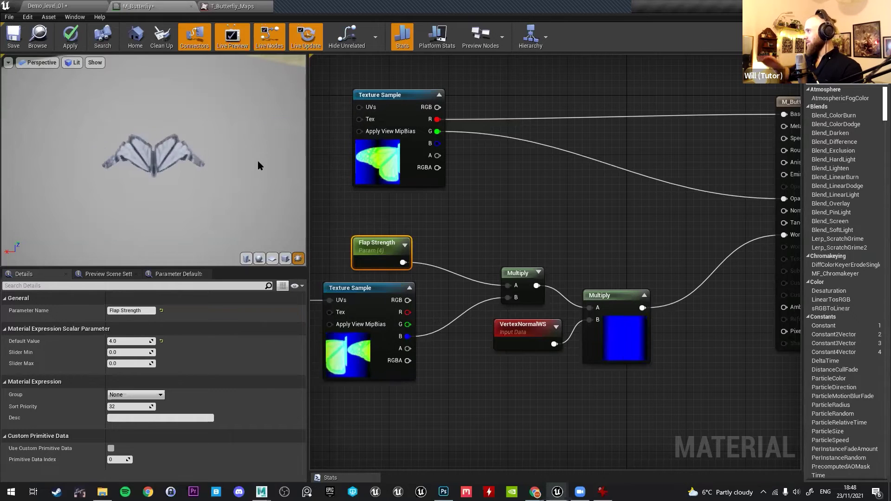
{"action": "right_click_drag", "start_coordinate": [358, 356], "coordinate": [546, 338]}
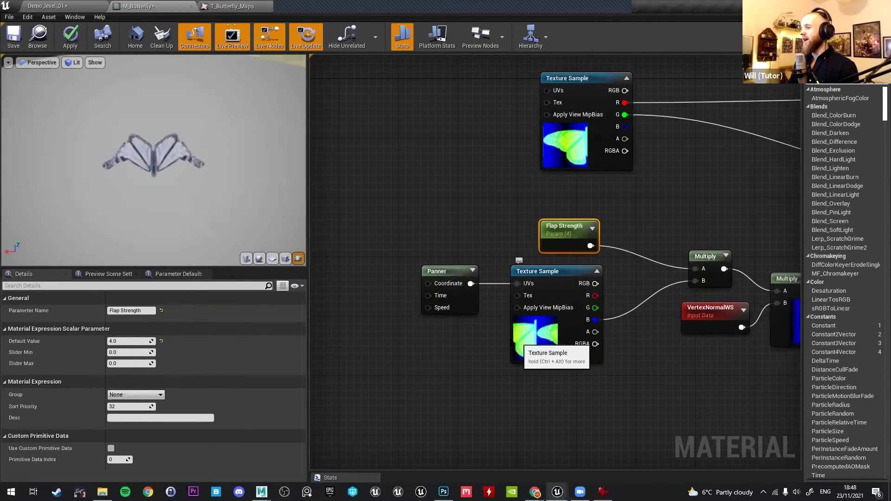
{"action": "left_click", "coordinate": [545, 339]}
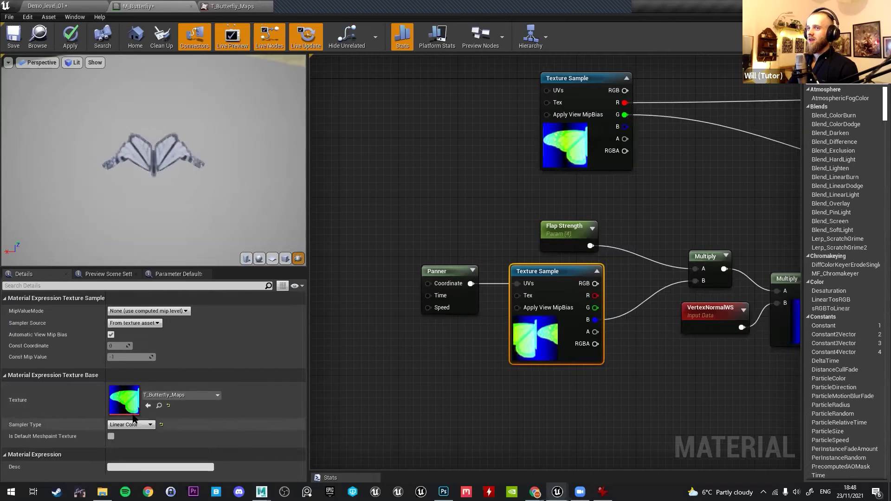
{"action": "right_click_drag", "start_coordinate": [755, 284], "coordinate": [632, 302]}
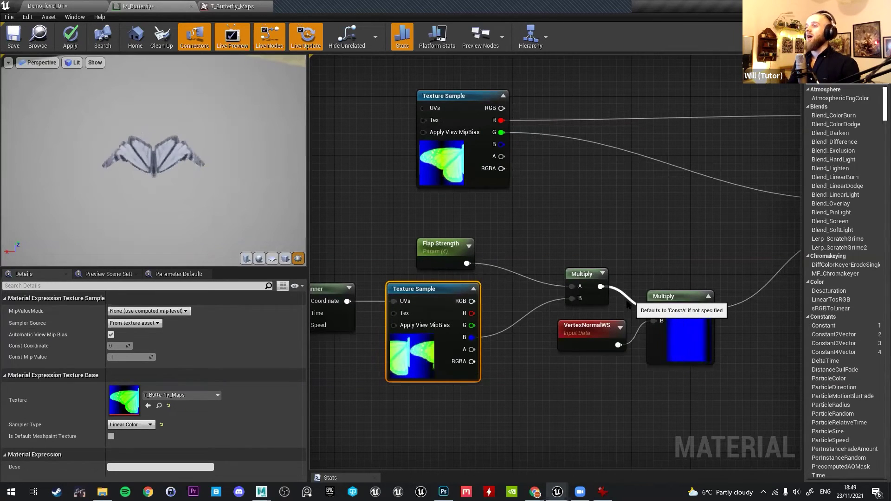
{"action": "right_click_drag", "start_coordinate": [557, 164], "coordinate": [779, 125]}
{"action": "left_click_drag", "start_coordinate": [547, 250], "coordinate": [554, 250]}
Add a TexCoord node and a Multiply node before the Panner and wire them in sequence into its Coordinate input.
{"action": "right_click_drag", "start_coordinate": [397, 255], "coordinate": [484, 264]}
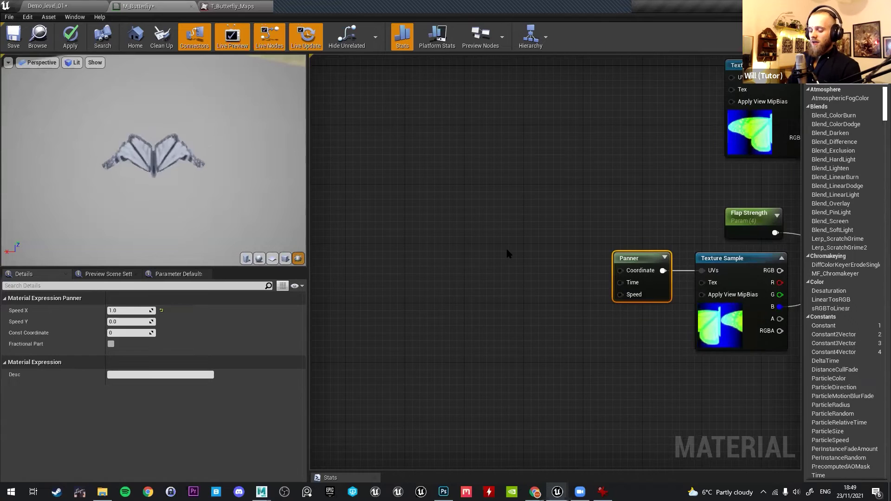
{"action": "left_click", "coordinate": [507, 254]}
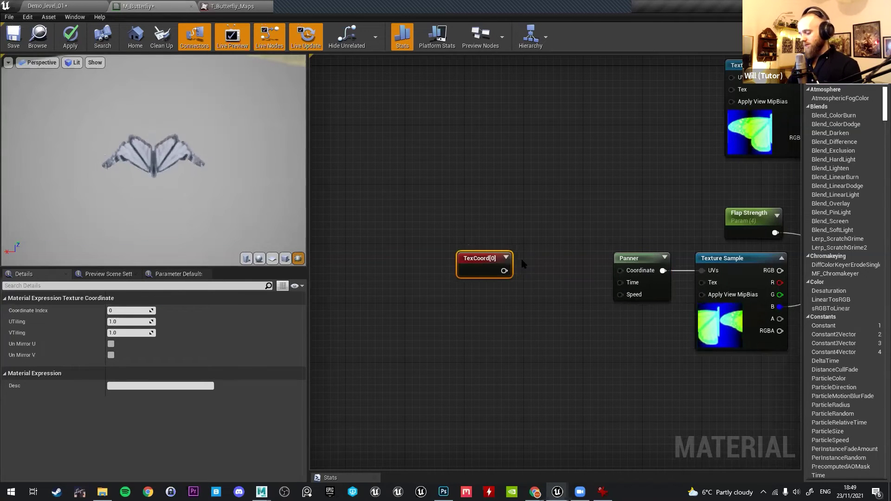
{"action": "left_click", "coordinate": [527, 265]}
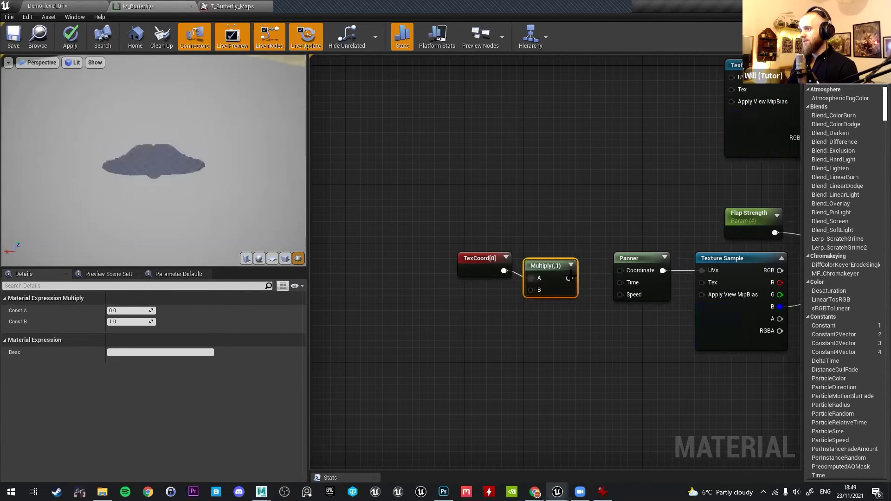
{"action": "left_click_drag", "start_coordinate": [559, 273], "coordinate": [538, 262]}
Promote the TexCoord Multiply's B input to a parameter named Tiling with a default value of 1.
{"action": "right_click", "coordinate": [531, 283]}
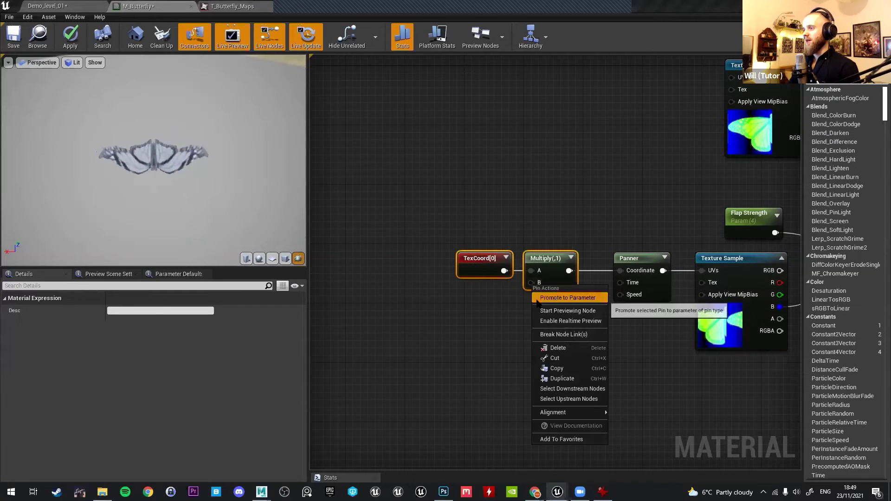
{"action": "left_click", "coordinate": [537, 299]}
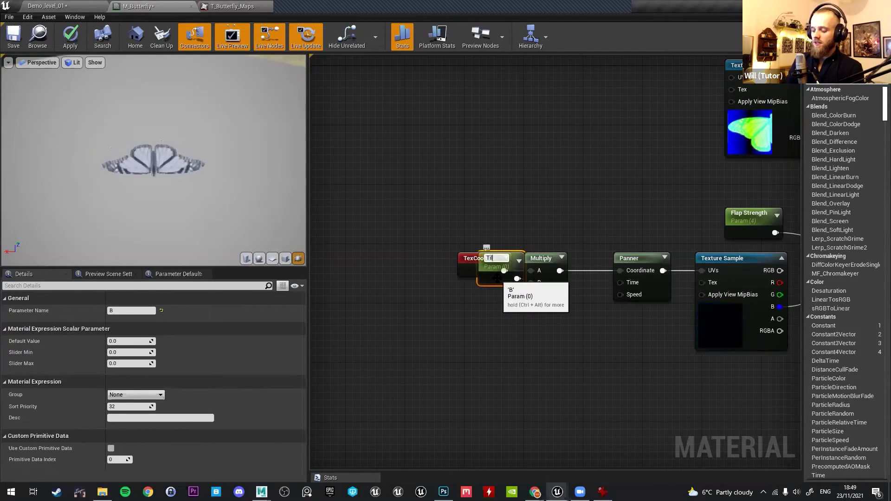
{"action": "left_click_drag", "start_coordinate": [495, 279], "coordinate": [484, 314]}
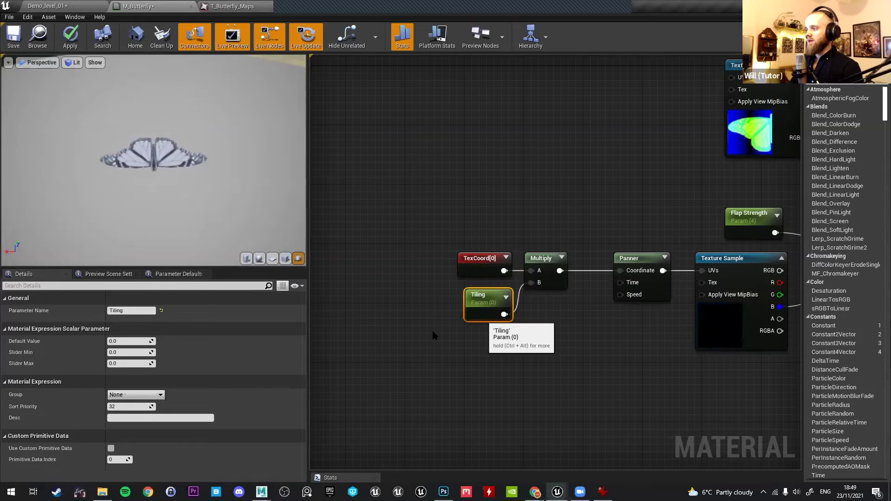
{"action": "left_click", "coordinate": [130, 341]}
{"action": "type", "text": "1"}
{"action": "key", "text": "Return"}
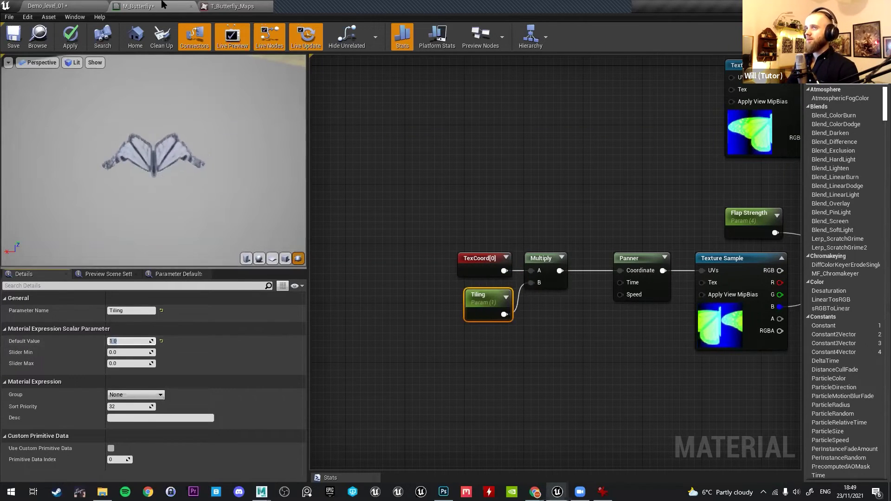
Apply the material, then test Tiling default values of 2 and 0.5 while viewing the preview from another angle.
{"action": "left_click", "coordinate": [70, 37]}
{"action": "right_click_drag", "start_coordinate": [669, 283], "coordinate": [564, 262]}
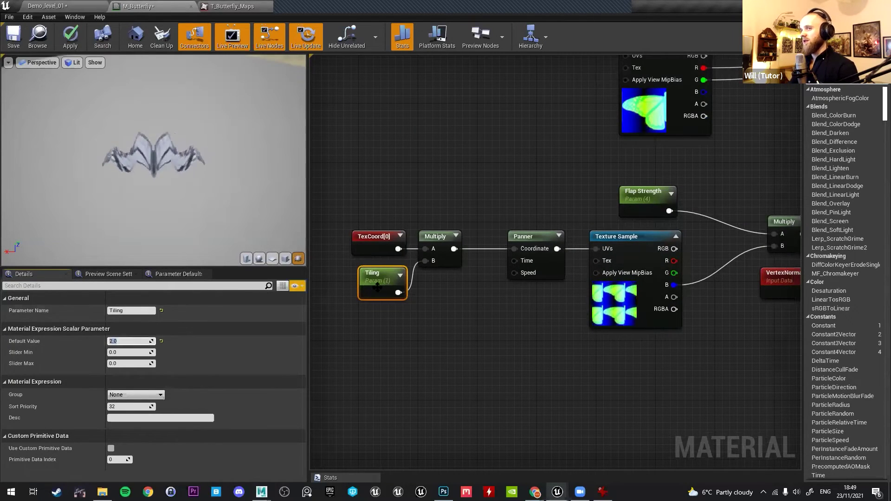
{"action": "mouse_move", "coordinate": [188, 181]}
{"action": "left_mouse_down"}
{"action": "mouse_move", "coordinate": [218, 179]}
{"action": "mouse_move", "coordinate": [188, 181]}
{"action": "left_mouse_up"}
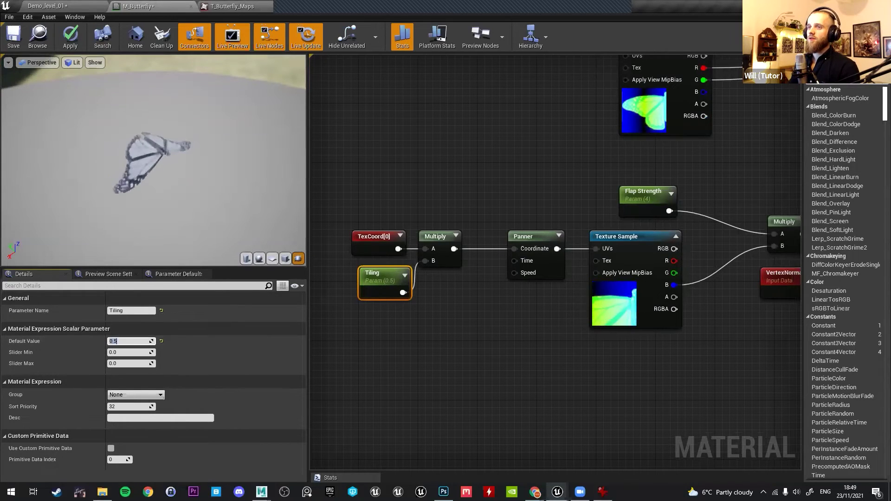
Set the Tiling parameter's default value to 0.3 and inspect the flapping wings and the panned Texture Sample.
{"action": "left_click_drag", "start_coordinate": [181, 176], "coordinate": [139, 158]}
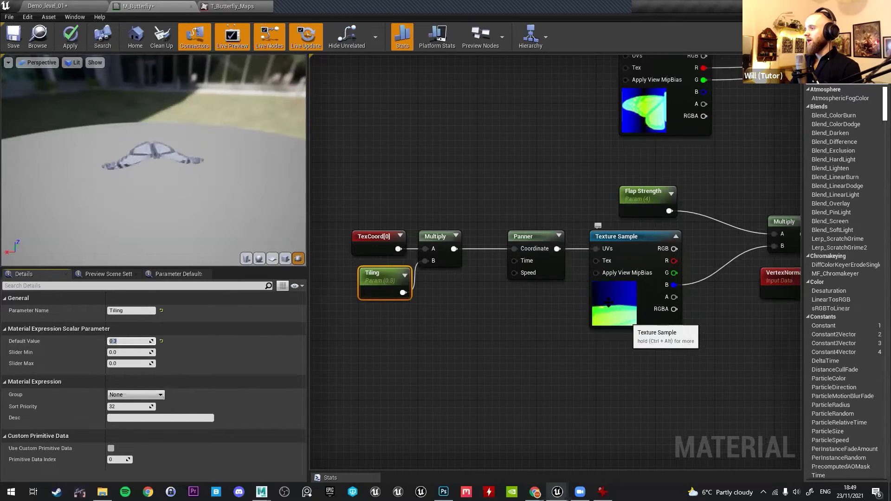
{"action": "right_click_drag", "start_coordinate": [654, 299], "coordinate": [644, 273]}
{"action": "left_click_drag", "start_coordinate": [644, 274], "coordinate": [630, 274]}
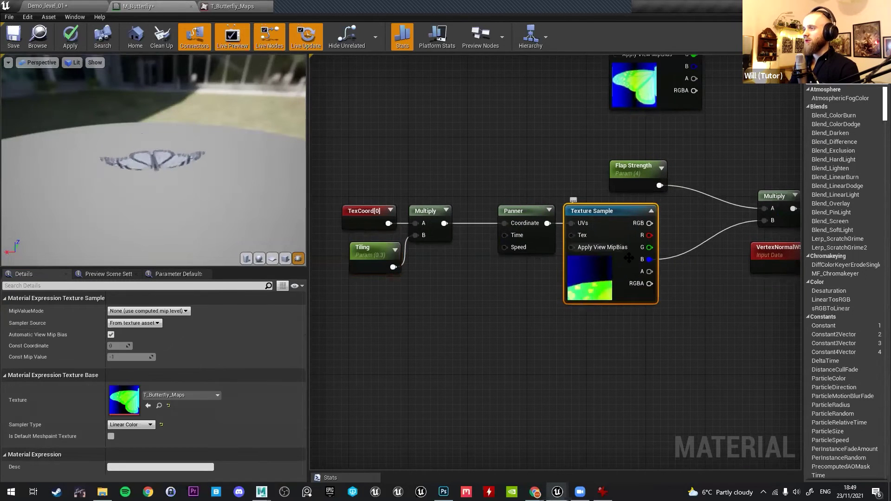
Add a Multiply node beside the panned Texture Sample and wire the sample's B output into its A input.
{"action": "left_click", "coordinate": [682, 246]}
{"action": "left_click_drag", "start_coordinate": [650, 260], "coordinate": [688, 261]}
{"action": "right_click_drag", "start_coordinate": [714, 251], "coordinate": [639, 253]}
{"action": "left_click_drag", "start_coordinate": [638, 253], "coordinate": [633, 252]}
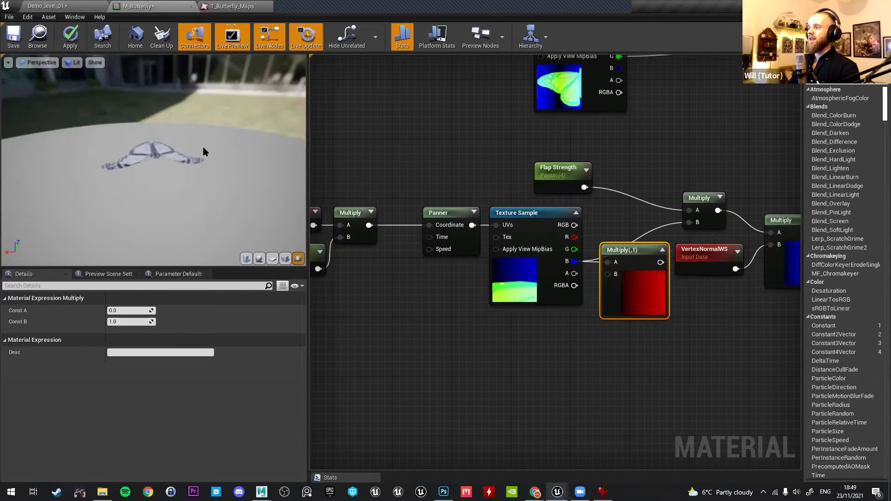
Insert a Multiply node before Base Color, combining the wing texture's R output with the Flap Strength Multiply's output.
{"action": "right_click_drag", "start_coordinate": [651, 224], "coordinate": [402, 347]}
{"action": "right_click_drag", "start_coordinate": [604, 173], "coordinate": [641, 155]}
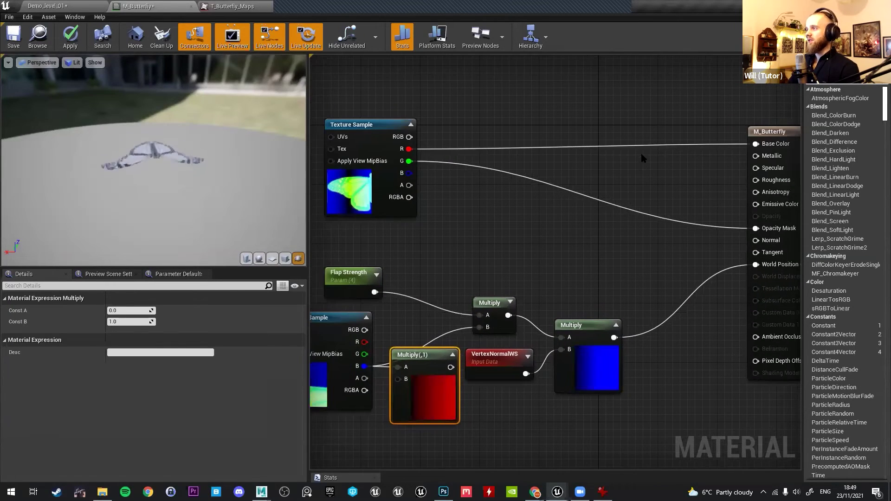
{"action": "left_click", "coordinate": [658, 133]}
{"action": "left_click_drag", "start_coordinate": [614, 337], "coordinate": [663, 147]}
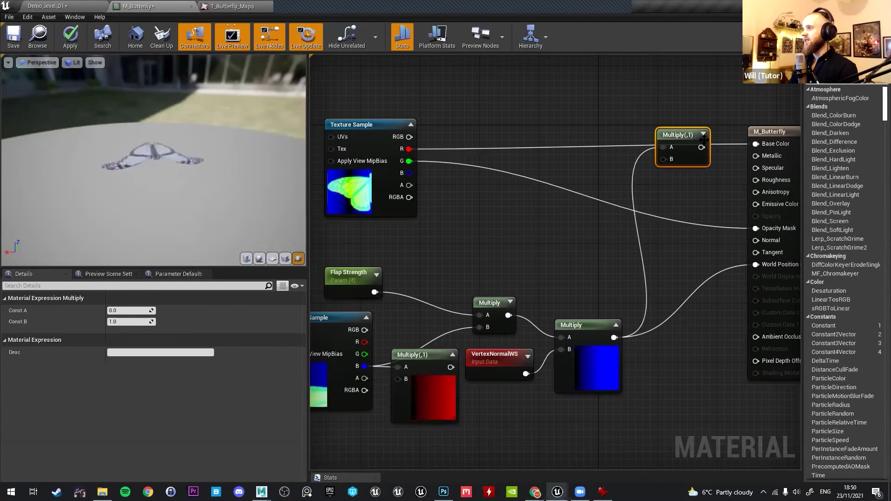
{"action": "right_click_drag", "start_coordinate": [526, 306], "coordinate": [524, 308]}
{"action": "left_click_drag", "start_coordinate": [507, 317], "coordinate": [666, 148]}
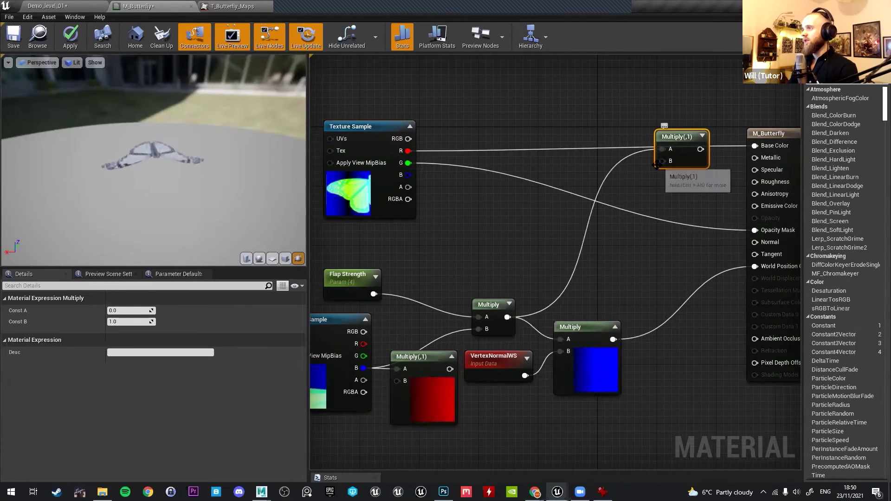
{"action": "left_click_drag", "start_coordinate": [507, 317], "coordinate": [662, 161]}
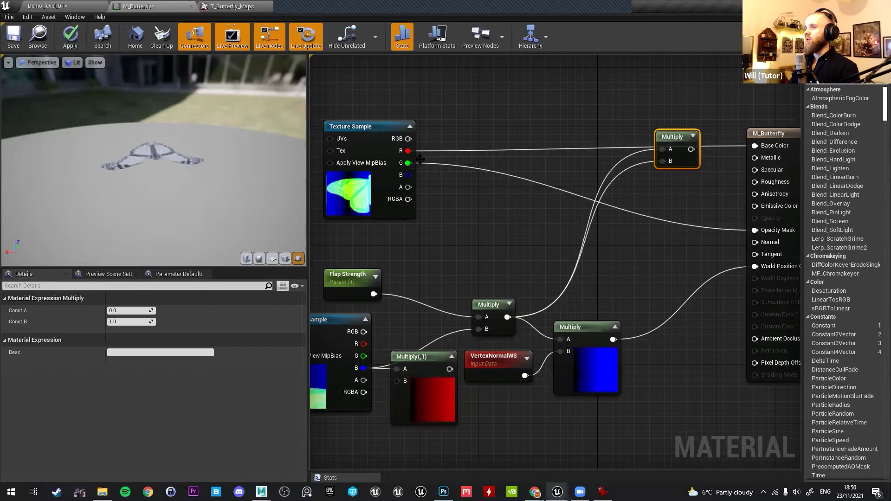
{"action": "left_click_drag", "start_coordinate": [408, 151], "coordinate": [663, 148]}
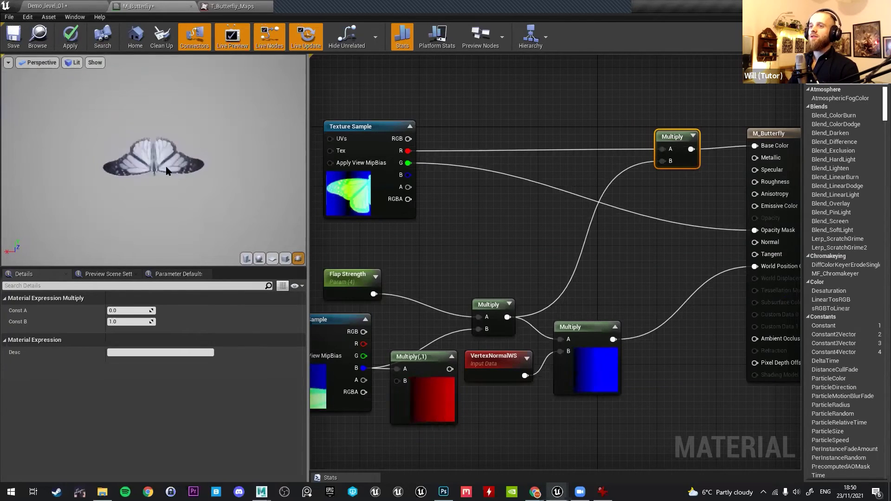
{"action": "left_click_drag", "start_coordinate": [169, 196], "coordinate": [152, 170]}
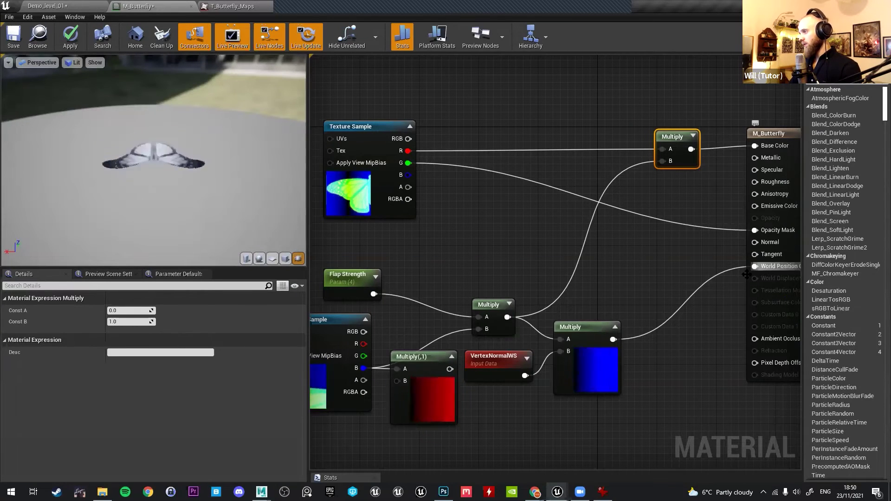
Set the Flap Strength parameter's default value to 6 and view the shaded flapping from several angles.
{"action": "right_click_drag", "start_coordinate": [339, 277], "coordinate": [430, 219]}
{"action": "left_click", "coordinate": [430, 217]}
{"action": "left_click_drag", "start_coordinate": [116, 341], "coordinate": [150, 341]}
{"action": "left_click", "coordinate": [131, 343]}
{"action": "type", "text": "6"}
{"action": "key", "text": "Return"}
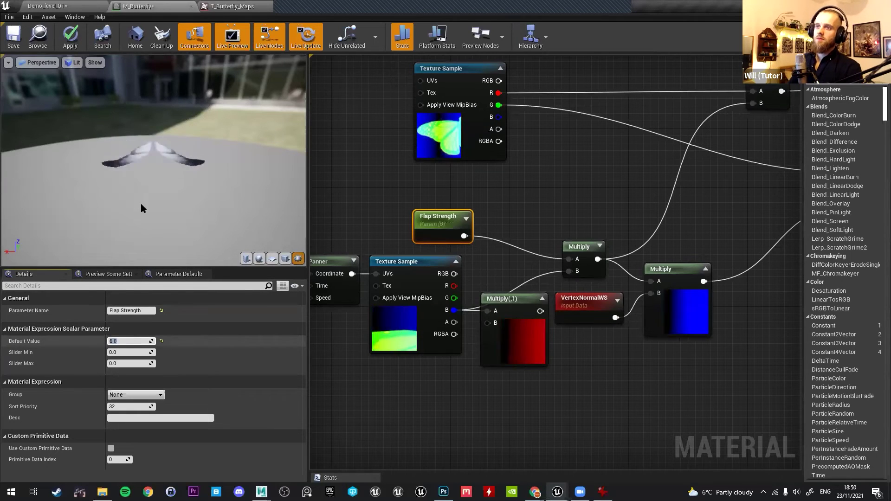
{"action": "mouse_move", "coordinate": [153, 160]}
{"action": "left_mouse_down"}
{"action": "mouse_move", "coordinate": [167, 134]}
{"action": "mouse_move", "coordinate": [153, 113]}
{"action": "mouse_move", "coordinate": [153, 160]}
{"action": "left_mouse_up"}
{"action": "right_click_drag", "start_coordinate": [598, 151], "coordinate": [419, 247]}
{"action": "left_click", "coordinate": [675, 171]}
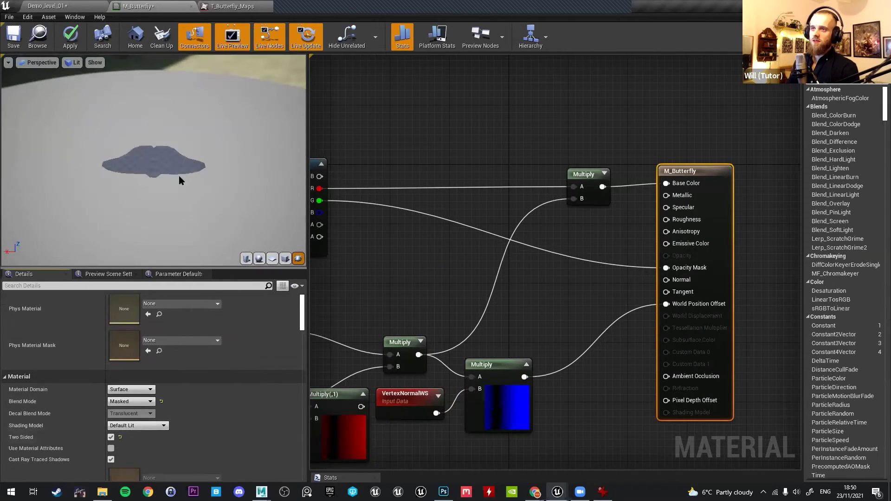
{"action": "mouse_move", "coordinate": [174, 186]}
{"action": "left_mouse_down"}
{"action": "mouse_move", "coordinate": [181, 139]}
{"action": "mouse_move", "coordinate": [179, 188]}
{"action": "left_mouse_up"}
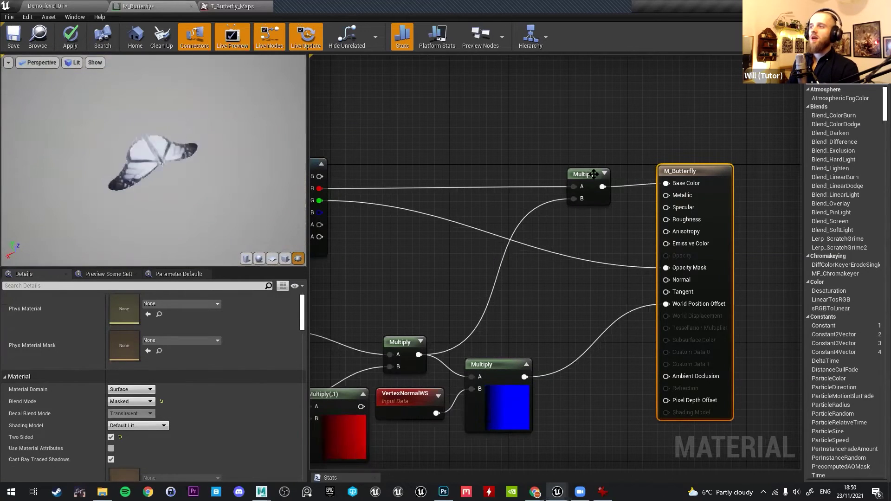
Delete the Multiply node feeding Base Color and the spare Multiply node on the panned Texture Sample's B output.
{"action": "right_click_drag", "start_coordinate": [408, 185], "coordinate": [503, 166]}
{"action": "left_click_drag", "start_coordinate": [640, 133], "coordinate": [695, 212]}
{"action": "key", "text": "Delete"}
{"action": "right_click_drag", "start_coordinate": [449, 376], "coordinate": [561, 300]}
{"action": "left_click", "coordinate": [561, 299]}
{"action": "key", "text": "Delete"}
Add a Constant2Vector node below the TexCoord Multiply and wire it into the Panner's Speed input.
{"action": "right_click_drag", "start_coordinate": [329, 336], "coordinate": [515, 334]}
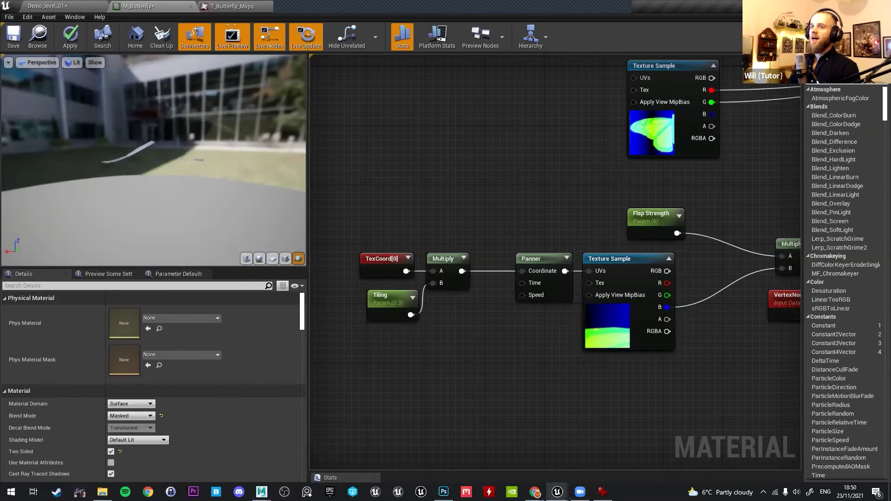
{"action": "right_click_drag", "start_coordinate": [525, 201], "coordinate": [556, 162]}
{"action": "left_click_drag", "start_coordinate": [485, 284], "coordinate": [485, 282]}
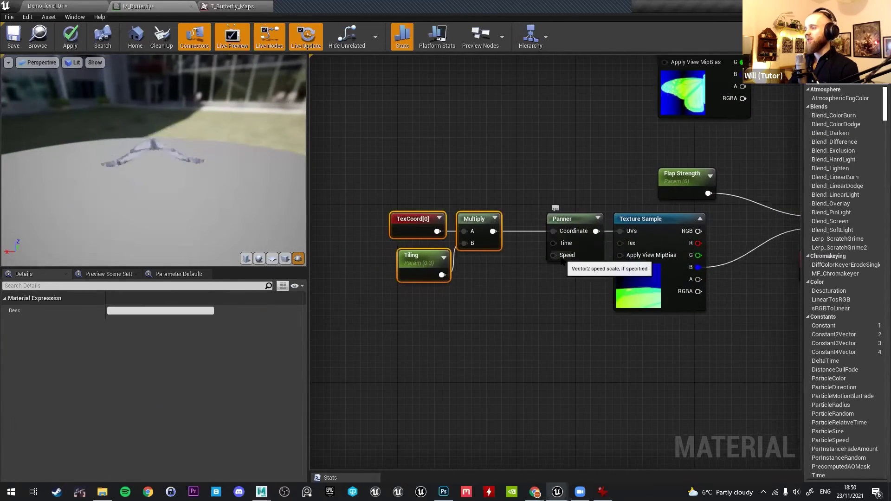
{"action": "left_click", "coordinate": [562, 233]}
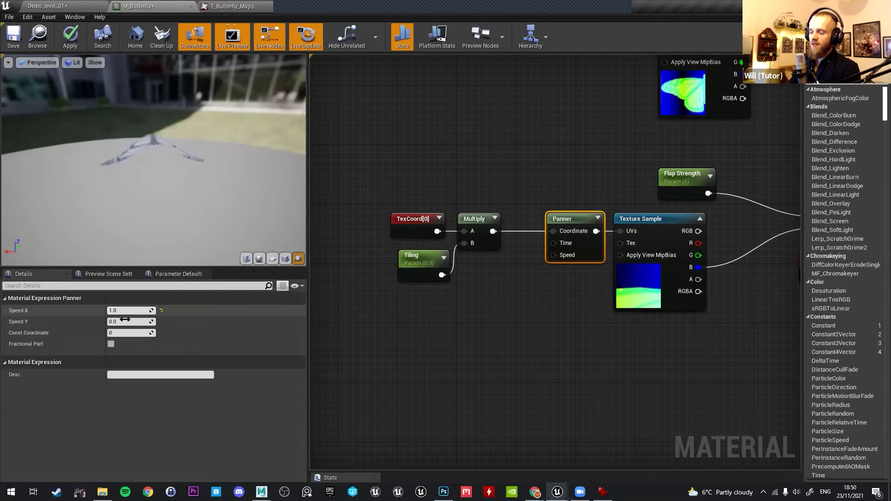
{"action": "right_click_drag", "start_coordinate": [487, 278], "coordinate": [457, 312]}
{"action": "left_click", "coordinate": [457, 312]}
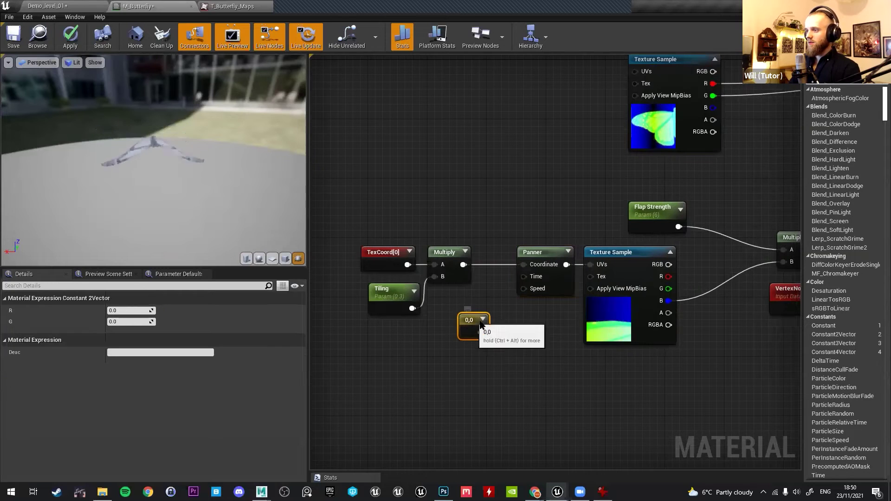
{"action": "left_click_drag", "start_coordinate": [481, 332], "coordinate": [531, 286]}
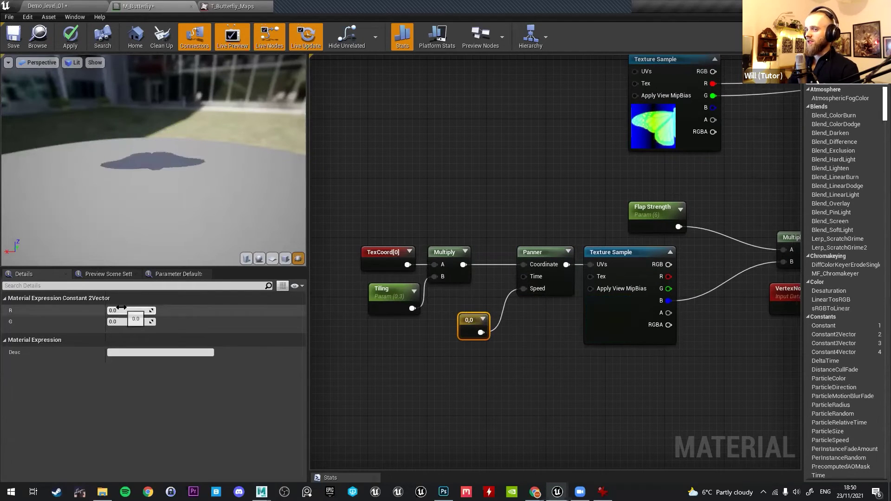
Test the Constant2Vector with R 10 and G 20 on the butterfly preview and delete the node.
{"action": "left_click", "coordinate": [135, 322]}
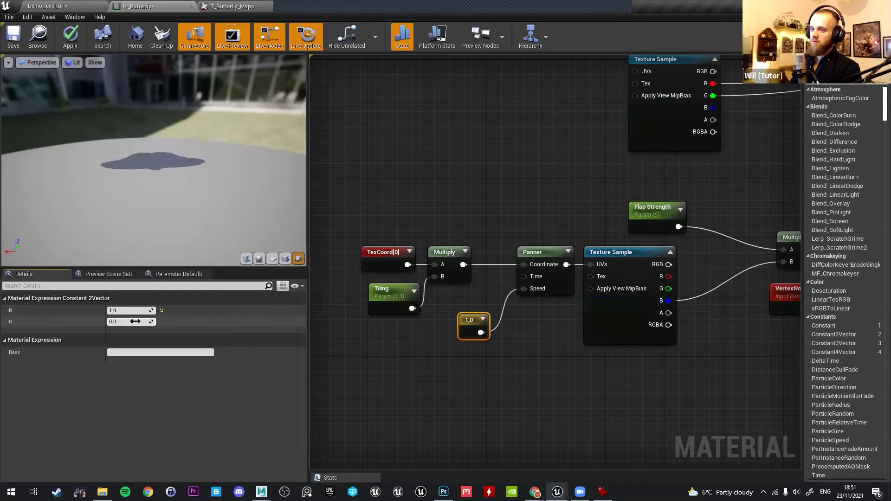
{"action": "left_click", "coordinate": [126, 310]}
{"action": "left_click", "coordinate": [118, 322]}
{"action": "type", "text": "2"}
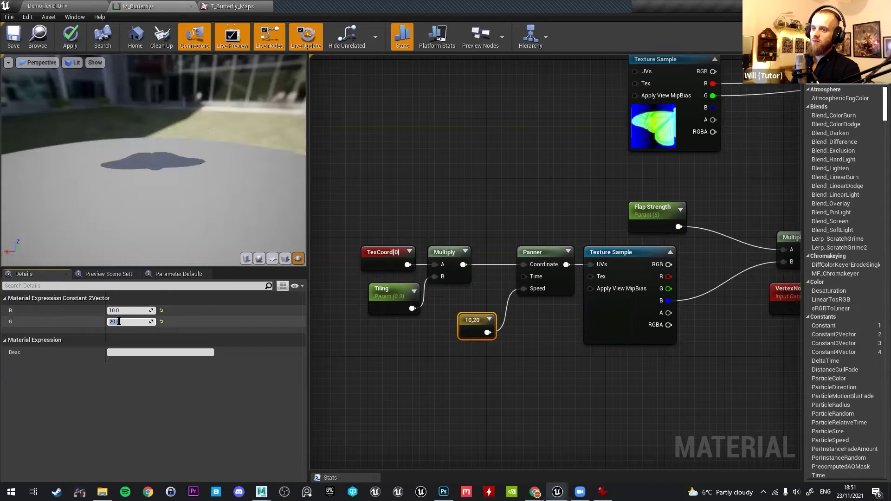
{"action": "left_click_drag", "start_coordinate": [172, 169], "coordinate": [171, 218]}
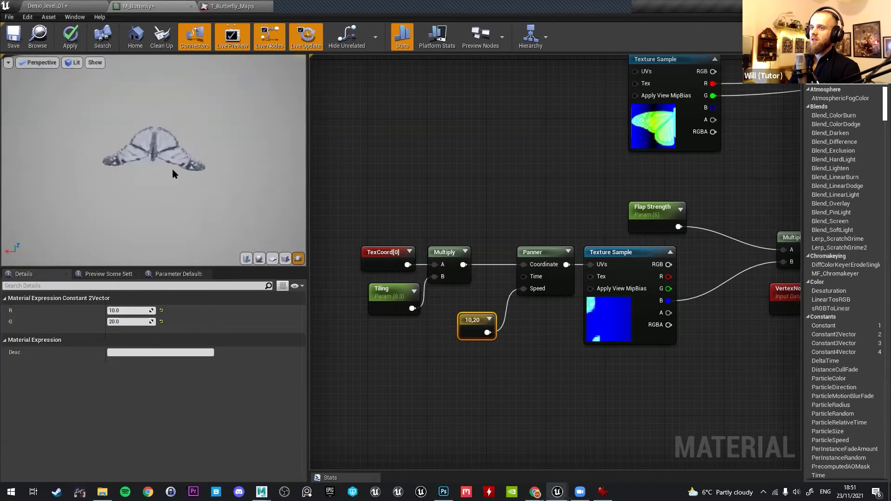
{"action": "left_click_drag", "start_coordinate": [168, 172], "coordinate": [259, 163]}
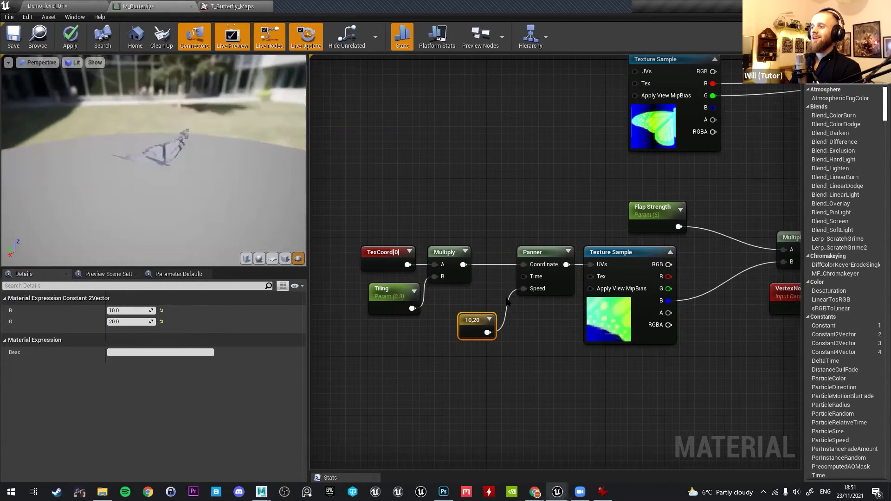
{"action": "key", "text": "Delete"}
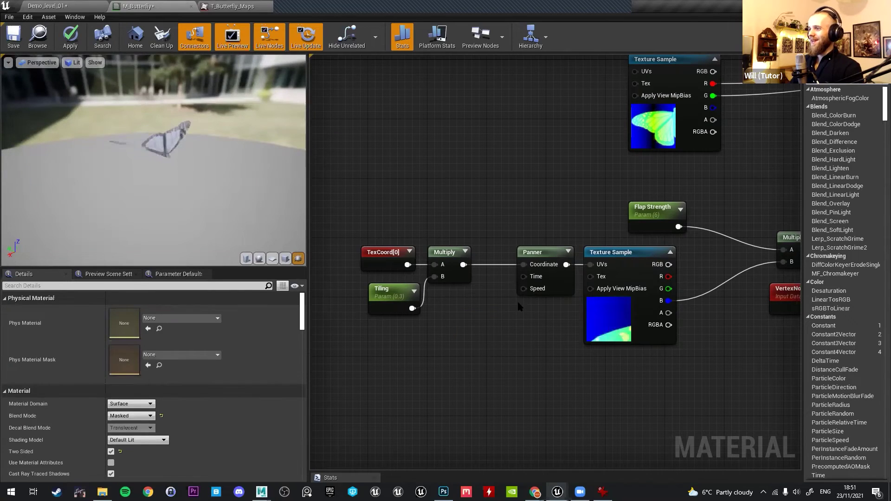
Move the Panner slightly closer to the TexCoord Multiply and add a Time node below the Tiling parameter.
{"action": "left_click", "coordinate": [538, 253]}
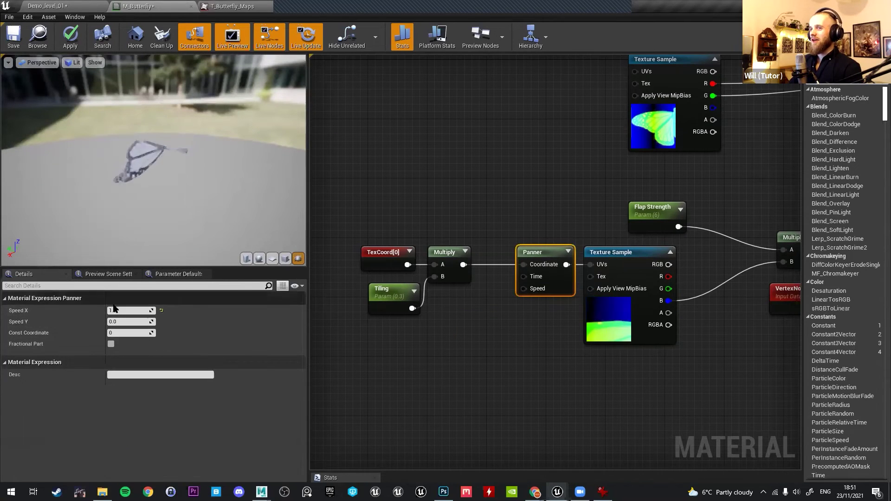
{"action": "left_click_drag", "start_coordinate": [536, 254], "coordinate": [529, 254]}
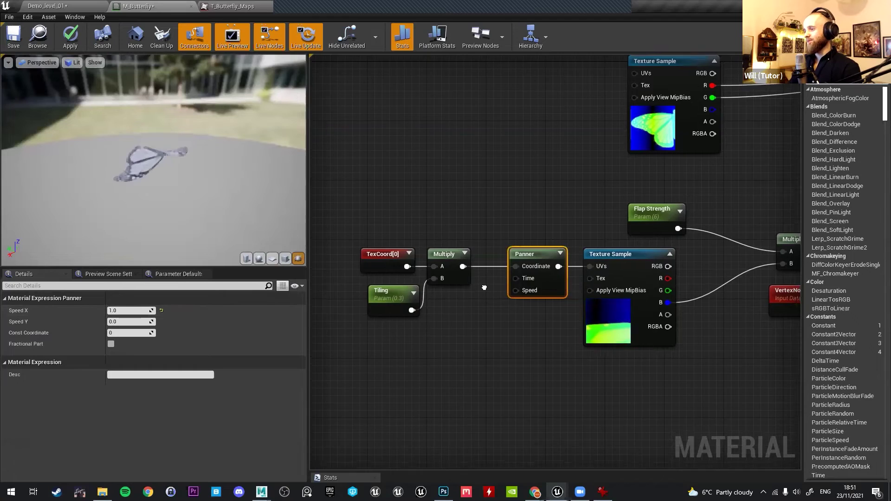
{"action": "right_click_drag", "start_coordinate": [483, 286], "coordinate": [563, 290]}
{"action": "left_click_drag", "start_coordinate": [439, 243], "coordinate": [520, 316]}
{"action": "right_click_drag", "start_coordinate": [553, 282], "coordinate": [556, 241]}
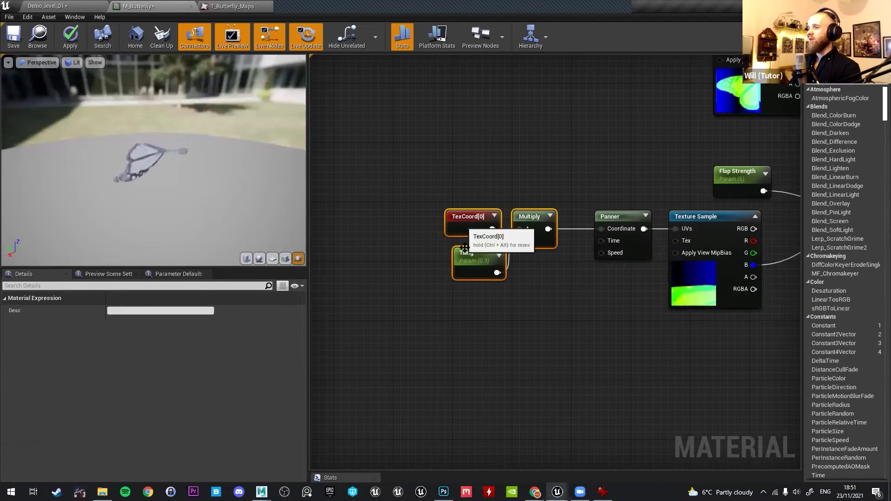
{"action": "right_click_drag", "start_coordinate": [422, 311], "coordinate": [422, 305]}
{"action": "right_click", "coordinate": [430, 305]}
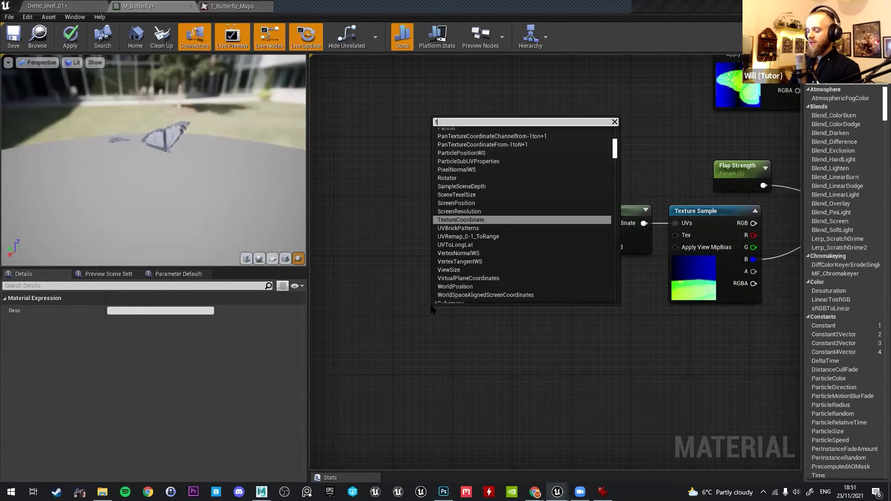
{"action": "type", "text": "time"}
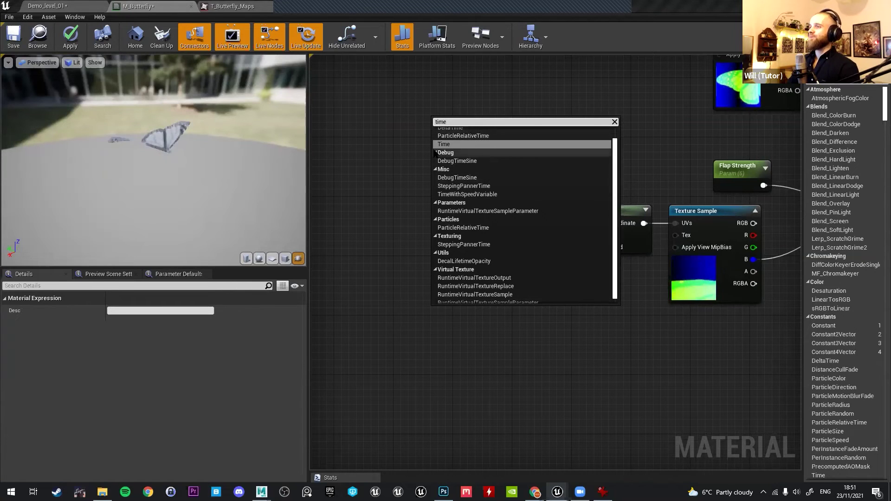
{"action": "left_click", "coordinate": [441, 144]}
{"action": "left_click_drag", "start_coordinate": [464, 310], "coordinate": [486, 291]}
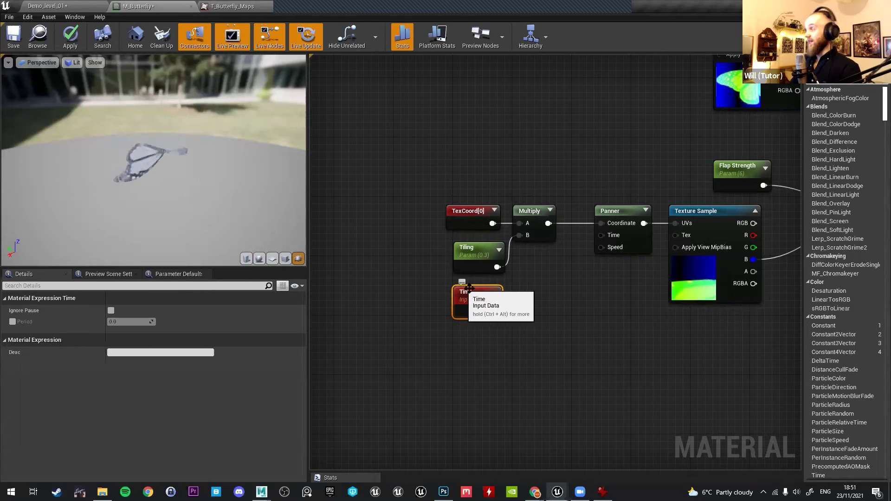
{"action": "right_click_drag", "start_coordinate": [540, 292], "coordinate": [516, 300]}
{"action": "right_click", "coordinate": [484, 246]}
{"action": "left_click", "coordinate": [483, 240]}
{"action": "left_click_drag", "start_coordinate": [499, 325], "coordinate": [405, 284]}
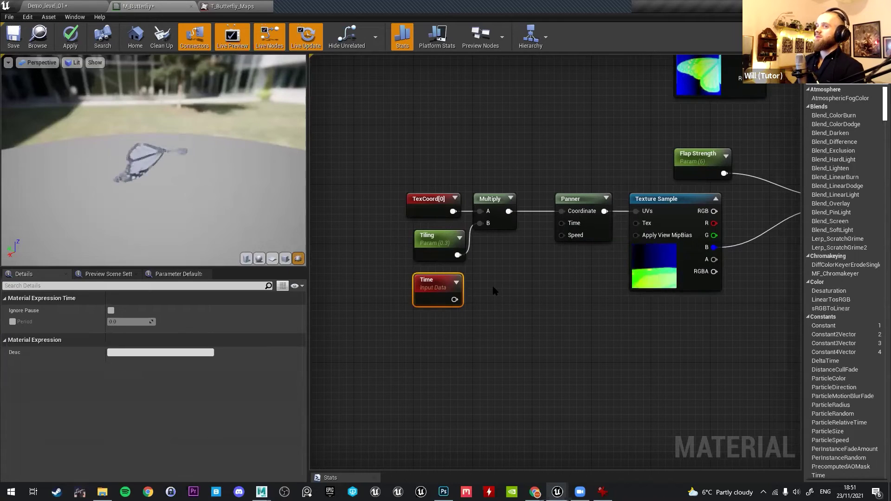
Add a Multiply node next to the Time node and wire Time into its A input, spacing the nodes apart.
{"action": "right_click_drag", "start_coordinate": [494, 282], "coordinate": [458, 247]}
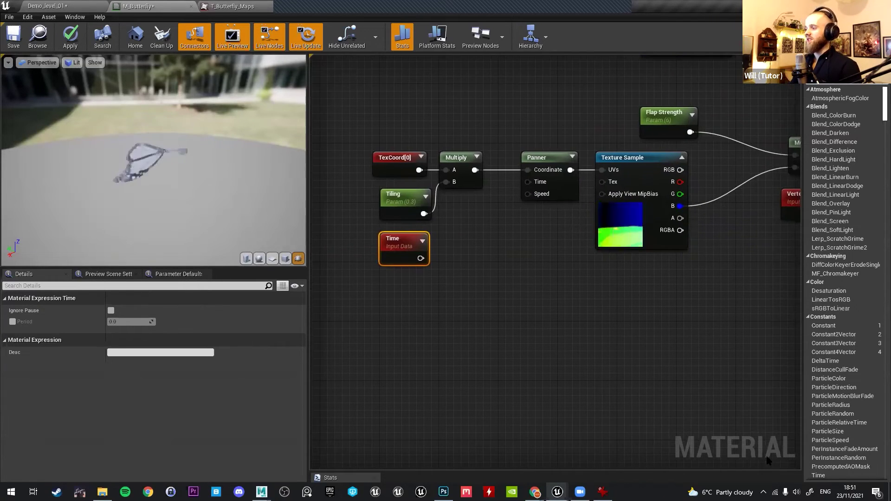
{"action": "right_click_drag", "start_coordinate": [447, 285], "coordinate": [474, 330]}
{"action": "key", "text": "m"}
{"action": "left_click", "coordinate": [467, 278]}
{"action": "left_click_drag", "start_coordinate": [485, 289], "coordinate": [520, 305]}
{"action": "left_click_drag", "start_coordinate": [500, 292], "coordinate": [463, 292]}
{"action": "right_click_drag", "start_coordinate": [501, 323], "coordinate": [554, 254]}
{"action": "left_click", "coordinate": [523, 217]}
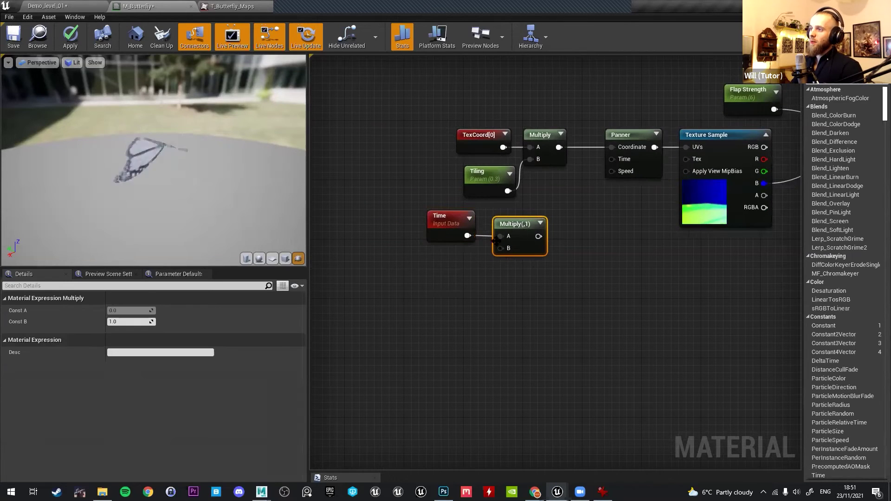
Add a DebugScalarValues node fed by the Time output and preview its value on the butterfly mesh.
{"action": "right_click", "coordinate": [494, 323]}
{"action": "type", "text": "debug"}
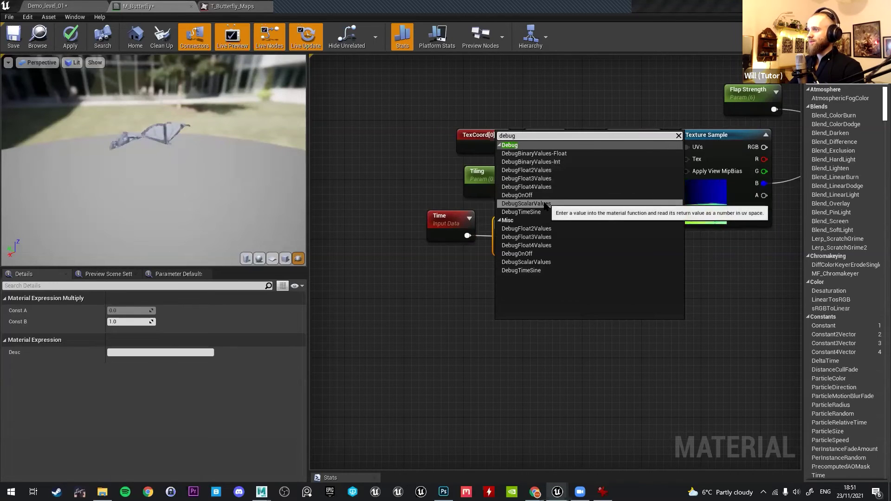
{"action": "left_click", "coordinate": [544, 204]}
{"action": "right_click", "coordinate": [553, 327]}
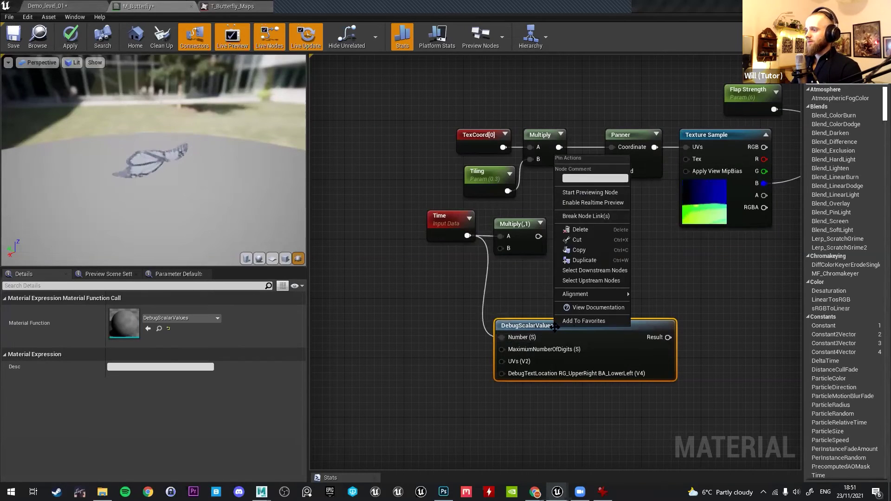
{"action": "left_click", "coordinate": [589, 192]}
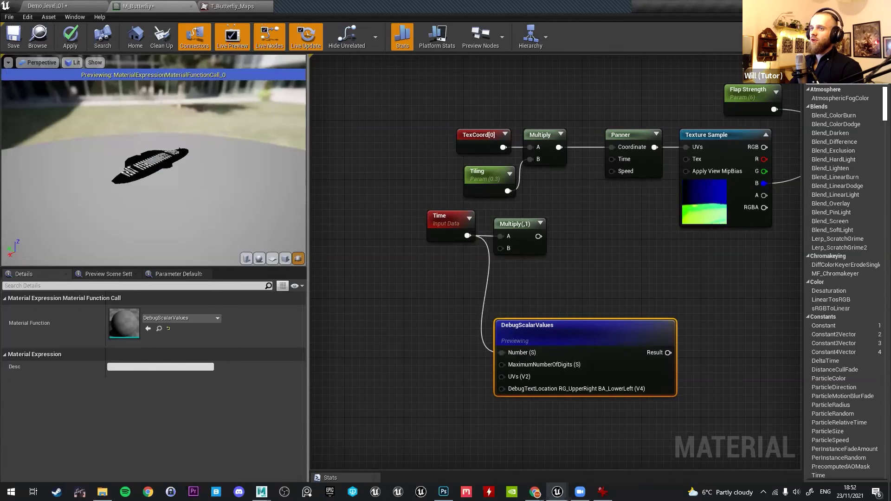
{"action": "scroll", "coordinate": [173, 149], "scroll_direction": "up", "scroll_amount": 5}
{"action": "left_click_drag", "start_coordinate": [174, 149], "coordinate": [278, 153]}
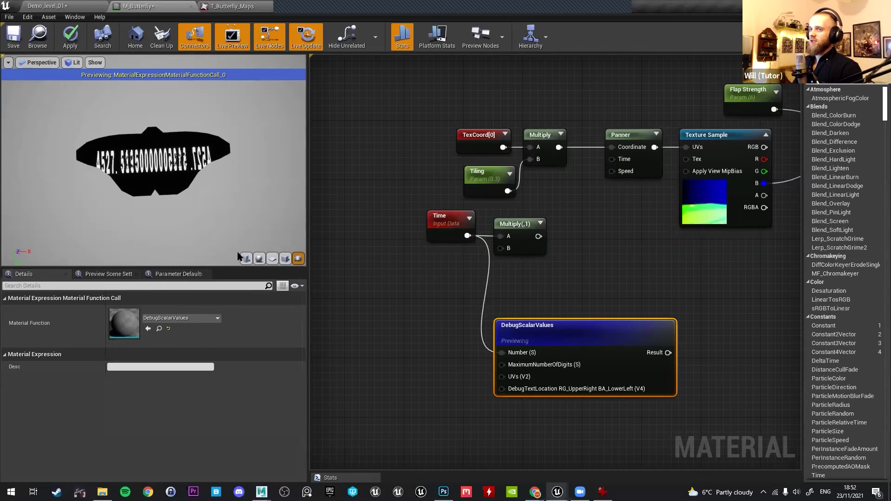
Delete the DebugScalarValues node so the preview mesh displays the full butterfly material again.
{"action": "key", "text": "Delete"}
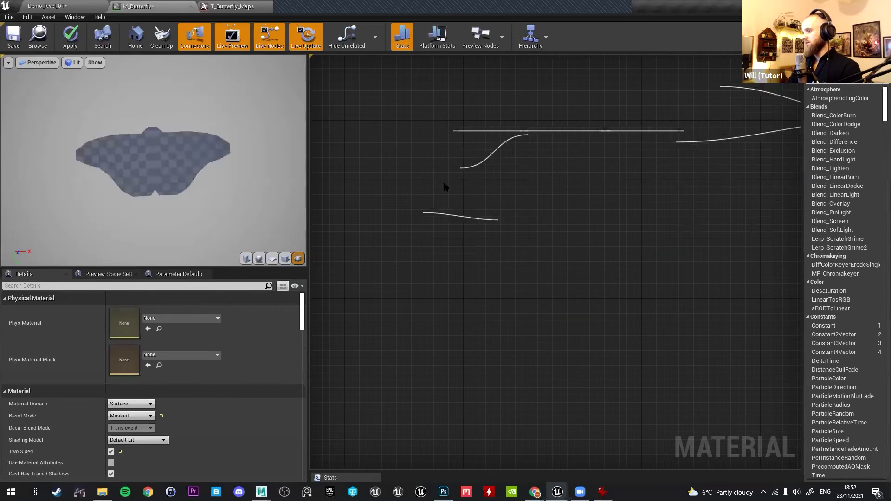
{"action": "mouse_move", "coordinate": [177, 183]}
{"action": "left_mouse_down"}
{"action": "mouse_move", "coordinate": [177, 158]}
{"action": "mouse_move", "coordinate": [177, 183]}
{"action": "left_mouse_up"}
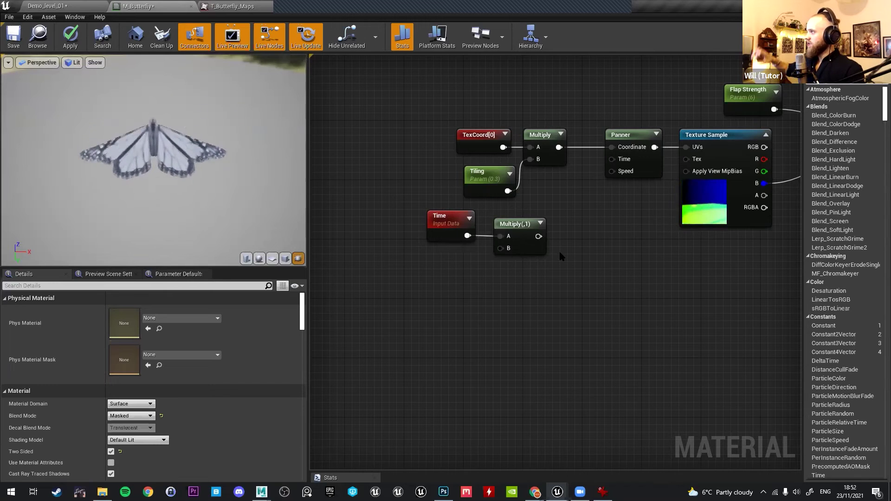
{"action": "right_click_drag", "start_coordinate": [560, 257], "coordinate": [561, 288]}
{"action": "right_click_drag", "start_coordinate": [528, 321], "coordinate": [545, 300]}
Add a scalar parameter named Flap Speed below the Time node and wire it into the Multiply's B input.
{"action": "left_click_drag", "start_coordinate": [462, 274], "coordinate": [557, 298]}
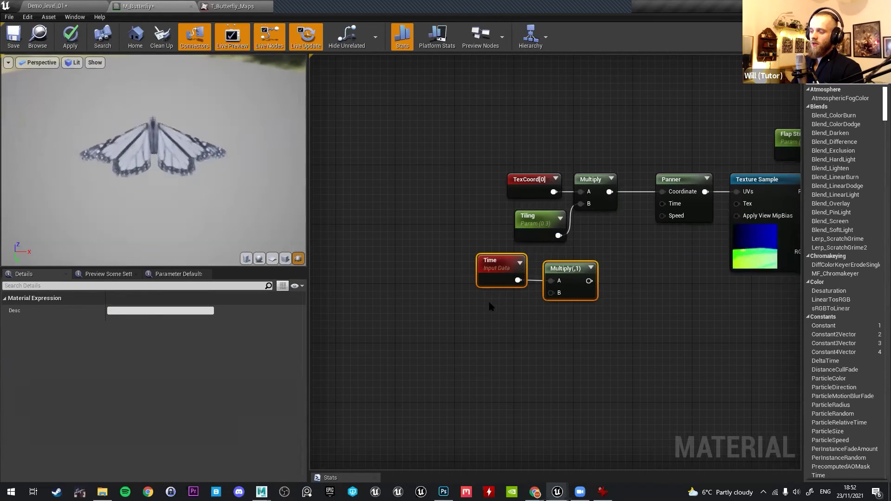
{"action": "left_click", "coordinate": [489, 302]}
{"action": "type", "text": "Flap Speed"}
{"action": "key", "text": "Return"}
{"action": "left_click_drag", "start_coordinate": [519, 317], "coordinate": [550, 292]}
Set Flap Speed's default value to 1, wire the Time Multiply into the Panner's Time input and apply the material.
{"action": "right_click_drag", "start_coordinate": [631, 263], "coordinate": [528, 284]}
{"action": "left_click", "coordinate": [584, 200]}
{"action": "right_click_drag", "start_coordinate": [486, 315], "coordinate": [507, 298]}
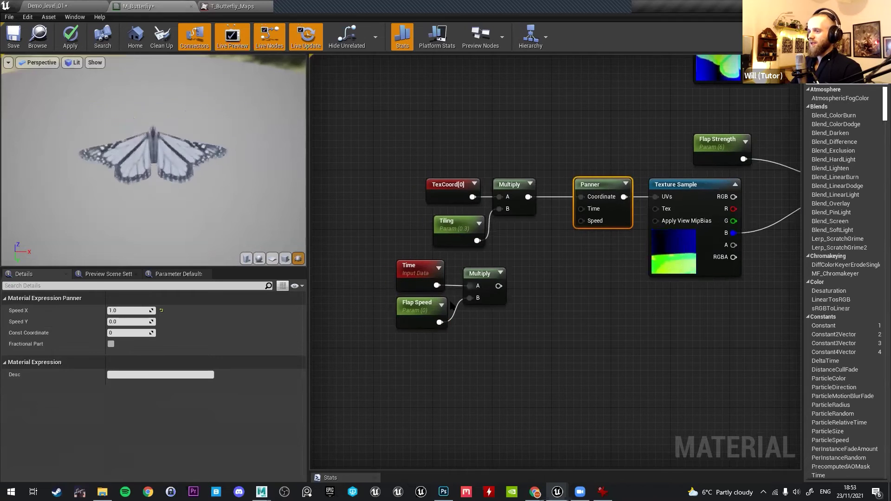
{"action": "left_click", "coordinate": [417, 306]}
{"action": "left_click", "coordinate": [139, 341]}
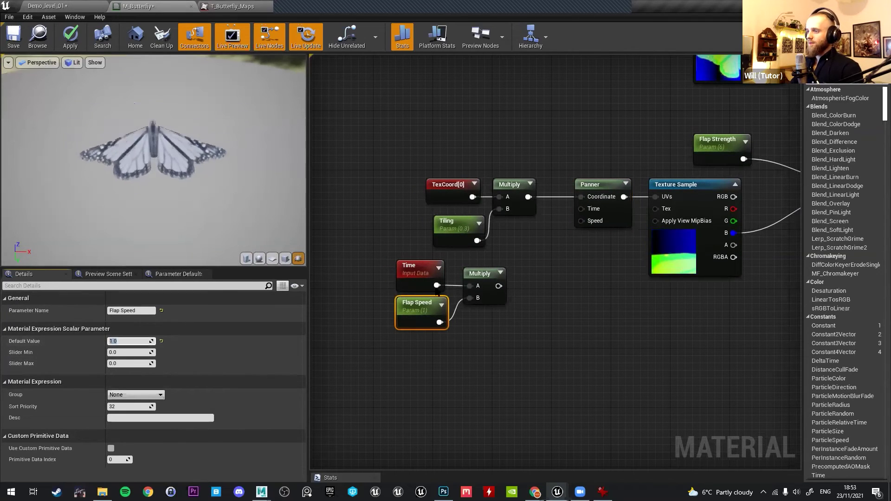
{"action": "left_click_drag", "start_coordinate": [498, 286], "coordinate": [581, 209]}
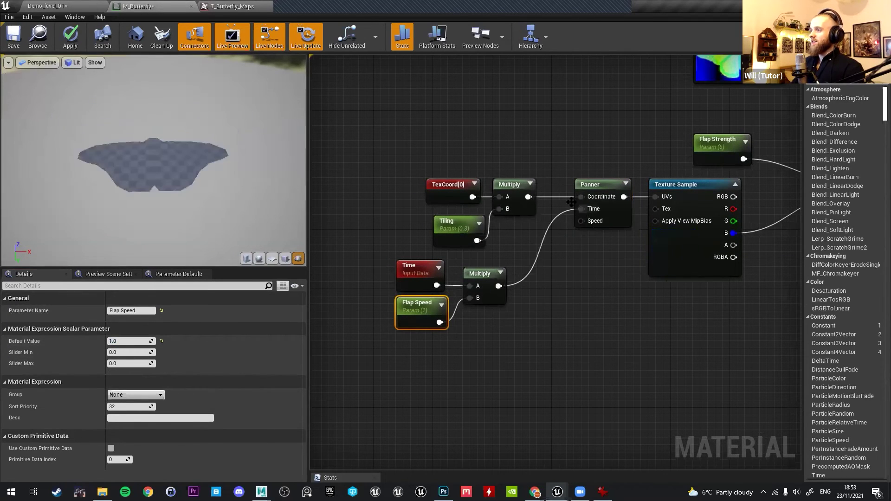
{"action": "left_click", "coordinate": [79, 45]}
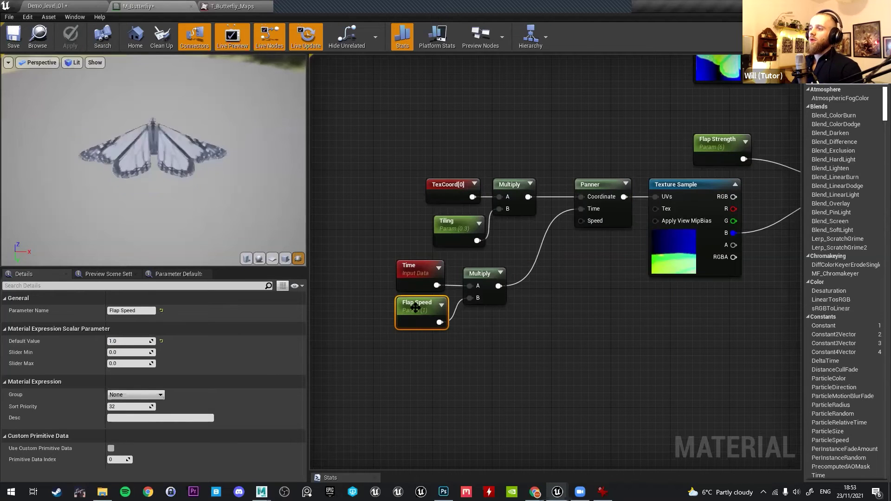
Test Flap Speed on the butterfly preview at about 23.8 and at 0.1.
{"action": "left_click_drag", "start_coordinate": [114, 341], "coordinate": [153, 340]}
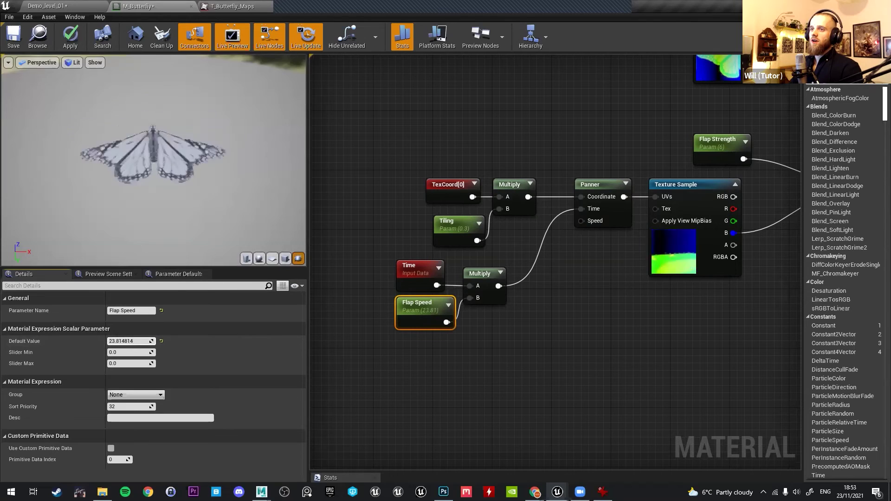
{"action": "left_click_drag", "start_coordinate": [135, 341], "coordinate": [111, 341]}
{"action": "left_click", "coordinate": [146, 342]}
{"action": "type", "text": "0.1"}
{"action": "key", "text": "Return"}
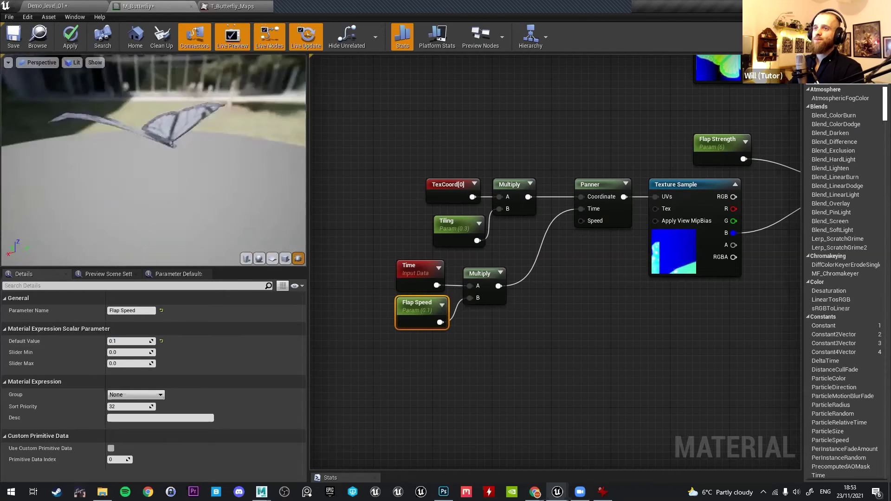
Set the Flap Speed parameter's default value to 2.
{"action": "left_click", "coordinate": [118, 341]}
{"action": "type", "text": "2"}
{"action": "key", "text": "Return"}
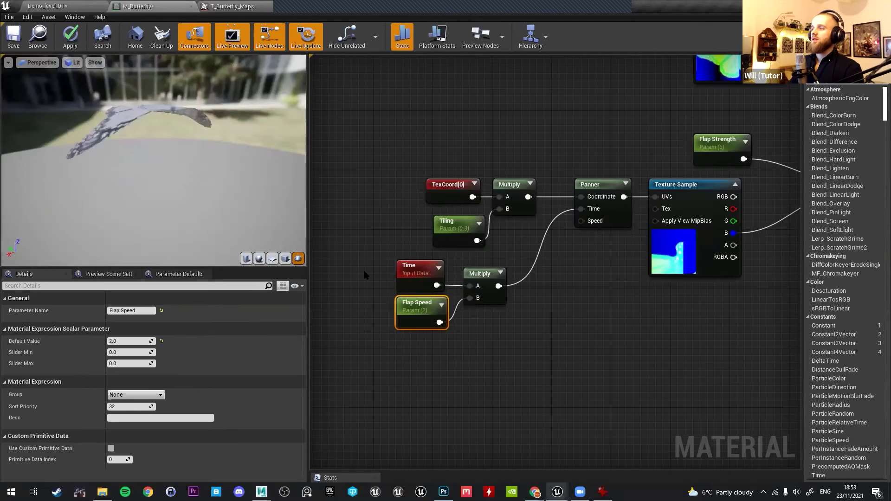
Set the Flap Strength parameter's default value to 8.
{"action": "right_click_drag", "start_coordinate": [348, 237], "coordinate": [177, 274]}
{"action": "left_click", "coordinate": [545, 179]}
{"action": "left_click_drag", "start_coordinate": [118, 341], "coordinate": [172, 339]}
{"action": "type", "text": "8"}
{"action": "key", "text": "Return"}
Set the Tiling parameter's default value to 0.5 and view the flapping butterfly from a front angle.
{"action": "right_click_drag", "start_coordinate": [352, 362], "coordinate": [500, 317]}
{"action": "left_click", "coordinate": [432, 216]}
{"action": "left_click", "coordinate": [134, 340]}
{"action": "type", "text": "0.5"}
{"action": "key", "text": "Return"}
{"action": "left_click_drag", "start_coordinate": [204, 175], "coordinate": [171, 125]}
Set the Flap Strength parameter's default value to 7 and apply the material.
{"action": "left_click", "coordinate": [668, 147]}
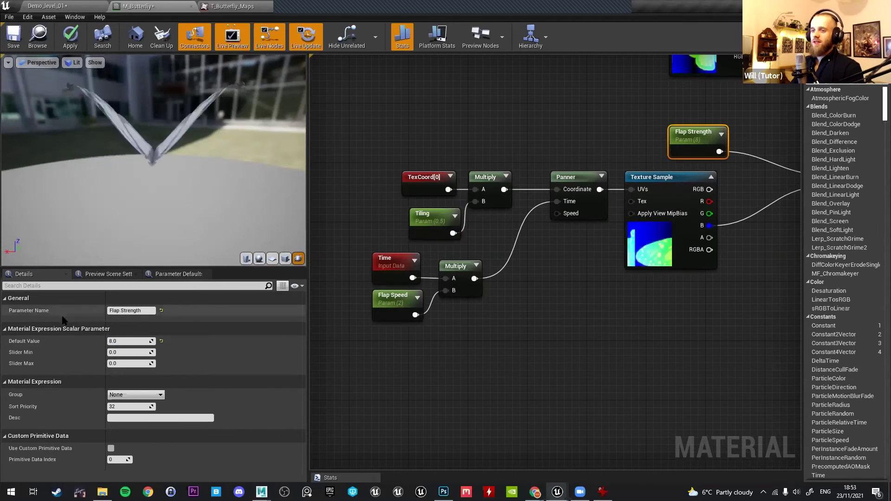
{"action": "key", "text": "Return"}
{"action": "left_click_drag", "start_coordinate": [474, 279], "coordinate": [556, 201]}
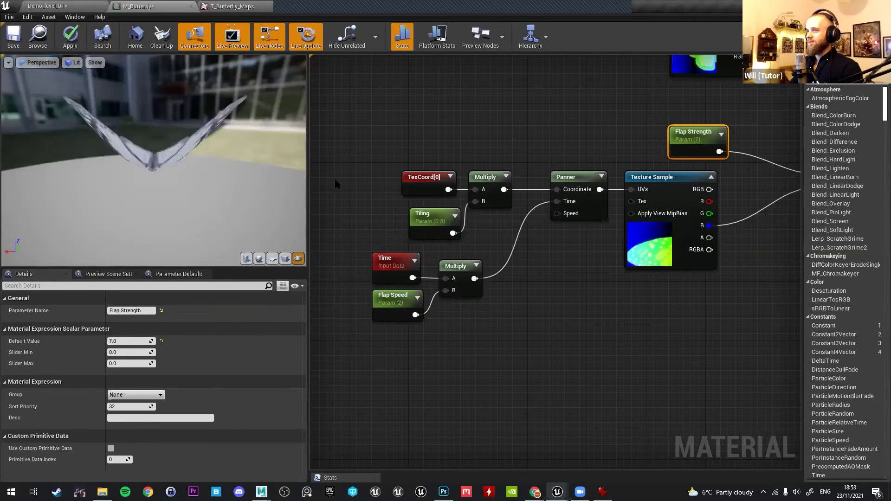
{"action": "right_click_drag", "start_coordinate": [720, 307], "coordinate": [563, 325]}
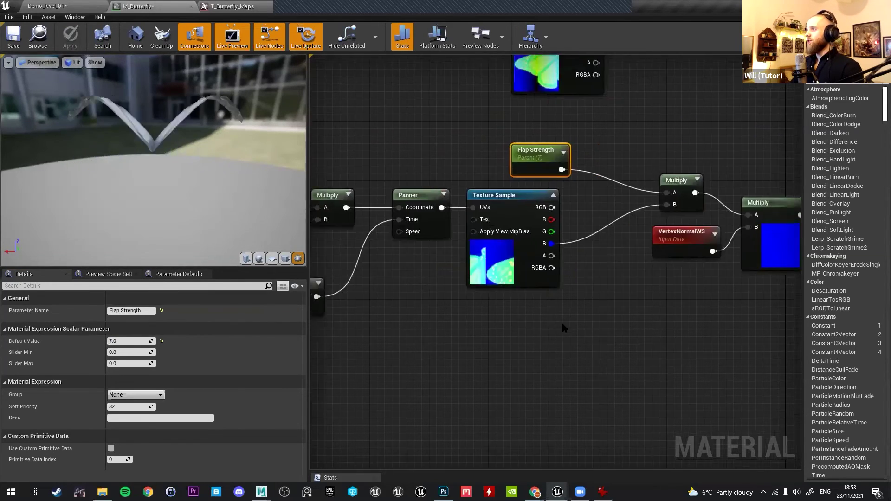
Straighten the row of Flap Strength, its Multiply and the final Multiply, and place VertexNormalWS just beneath the first Multiply.
{"action": "scroll", "coordinate": [563, 325], "scroll_direction": "down", "scroll_amount": 3}
{"action": "left_click_drag", "start_coordinate": [225, 130], "coordinate": [225, 185]}
{"action": "right_click_drag", "start_coordinate": [695, 184], "coordinate": [560, 182]}
{"action": "scroll", "coordinate": [589, 202], "scroll_direction": "down", "scroll_amount": 3}
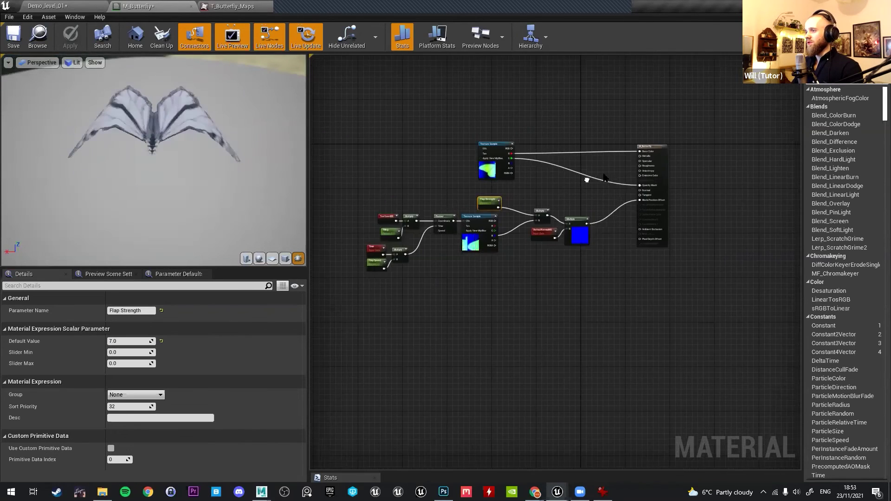
{"action": "scroll", "coordinate": [511, 266], "scroll_direction": "up", "scroll_amount": 3}
{"action": "right_click_drag", "start_coordinate": [478, 163], "coordinate": [482, 195]}
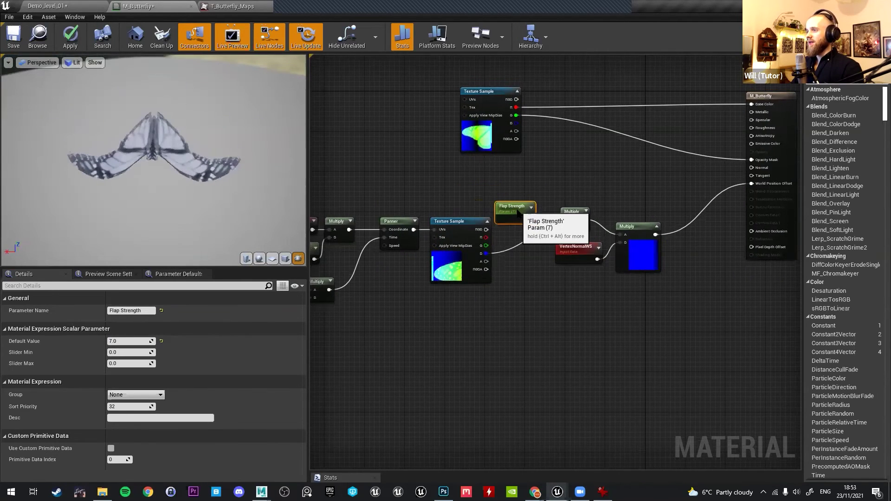
{"action": "left_click_drag", "start_coordinate": [517, 210], "coordinate": [521, 215]}
{"action": "left_click_drag", "start_coordinate": [504, 198], "coordinate": [571, 215]}
{"action": "right_click", "coordinate": [614, 197]}
{"action": "left_click", "coordinate": [525, 196]}
{"action": "left_click_drag", "start_coordinate": [635, 230], "coordinate": [634, 219]}
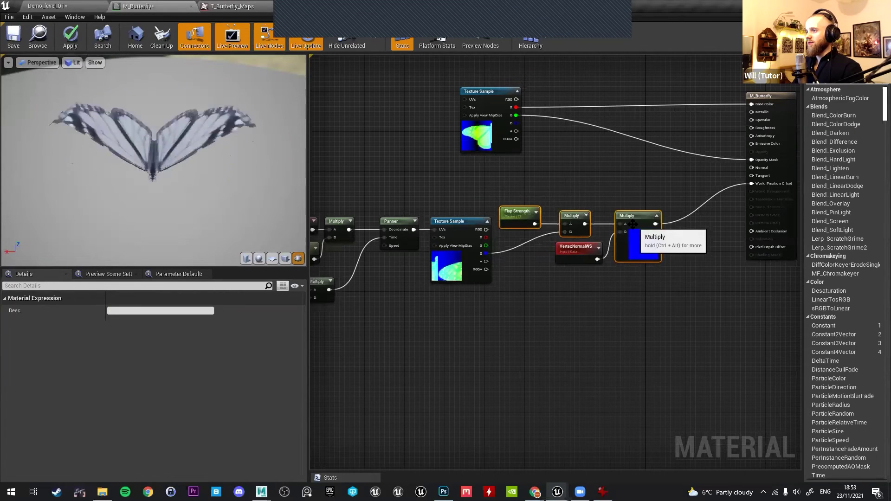
{"action": "right_click_drag", "start_coordinate": [583, 252], "coordinate": [643, 223]}
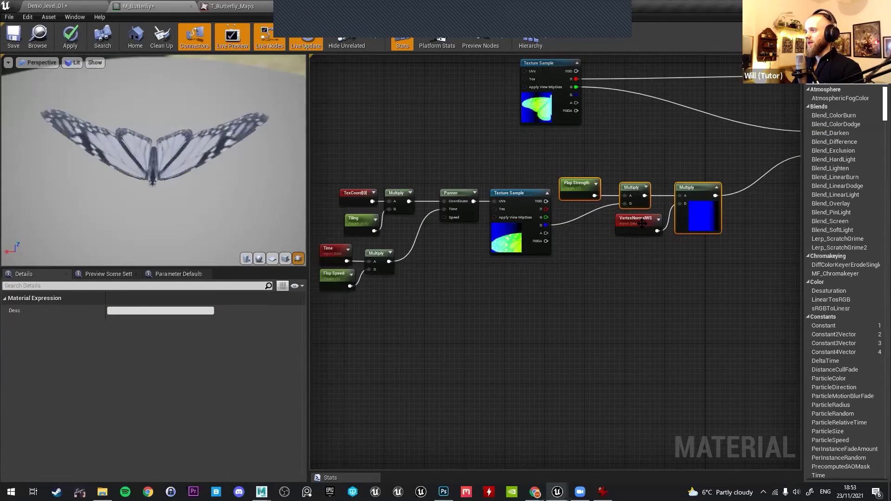
{"action": "left_click_drag", "start_coordinate": [642, 223], "coordinate": [631, 224]}
Move the Time, Flap Speed and Multiply nodes together so they sit directly below the Tiling parameter.
{"action": "right_click_drag", "start_coordinate": [547, 251], "coordinate": [631, 238]}
{"action": "left_click_drag", "start_coordinate": [386, 220], "coordinate": [490, 270]}
{"action": "left_click", "coordinate": [430, 251]}
{"action": "left_click_drag", "start_coordinate": [425, 239], "coordinate": [450, 239]}
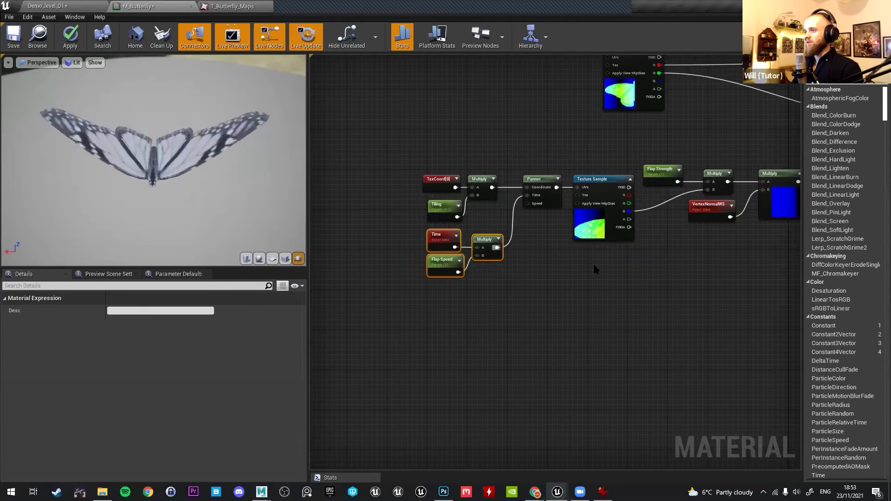
Move the whole flap network up, closer beneath the wing Texture Sample.
{"action": "scroll", "coordinate": [467, 253], "scroll_direction": "down", "scroll_amount": 2}
{"action": "right_click_drag", "start_coordinate": [466, 252], "coordinate": [401, 264]}
{"action": "left_click_drag", "start_coordinate": [376, 207], "coordinate": [576, 287]}
{"action": "left_click_drag", "start_coordinate": [574, 221], "coordinate": [580, 199]}
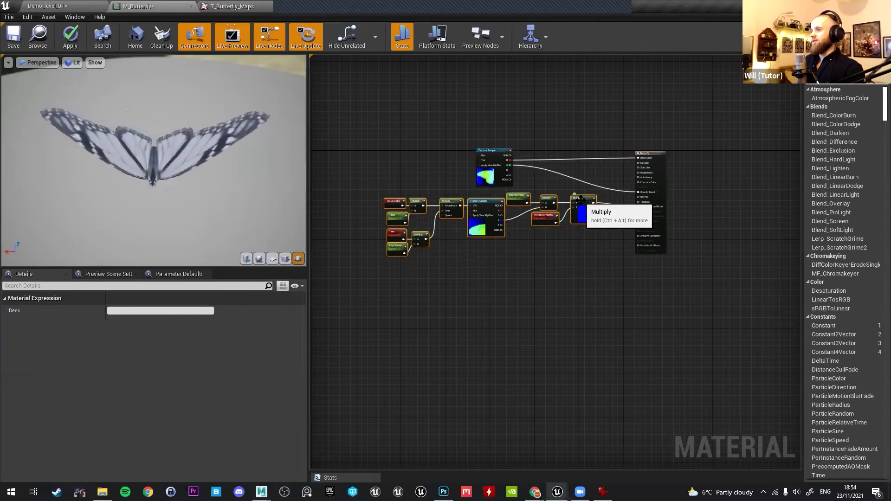
Try to straighten all connections of the flap network and undo the rearrangement.
{"action": "key", "text": "shift+w"}
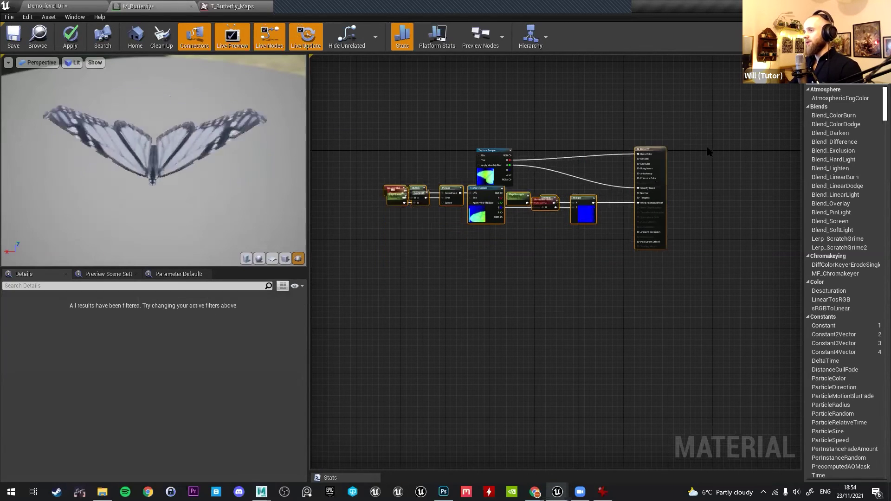
{"action": "key", "text": "ctrl+z"}
{"action": "key", "text": "ctrl+z"}
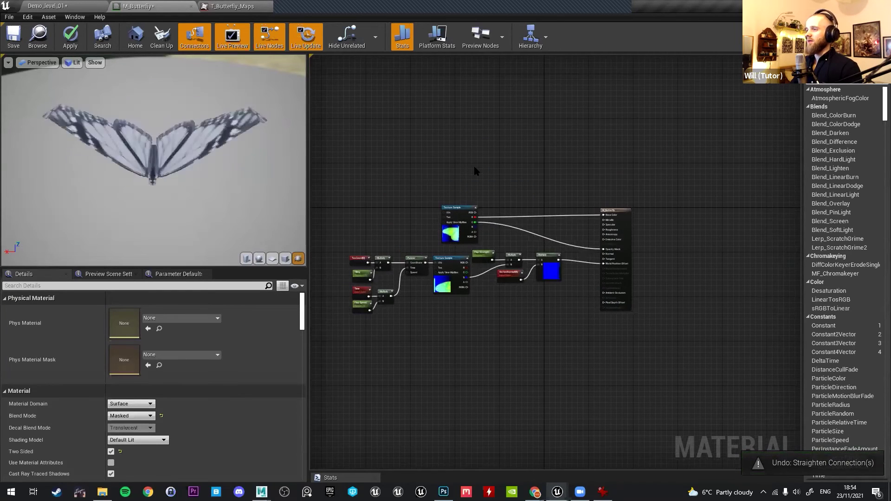
Straighten the wing Texture Sample's connection to Base Color, apply the material and view the butterfly from above.
{"action": "left_click", "coordinate": [466, 186]}
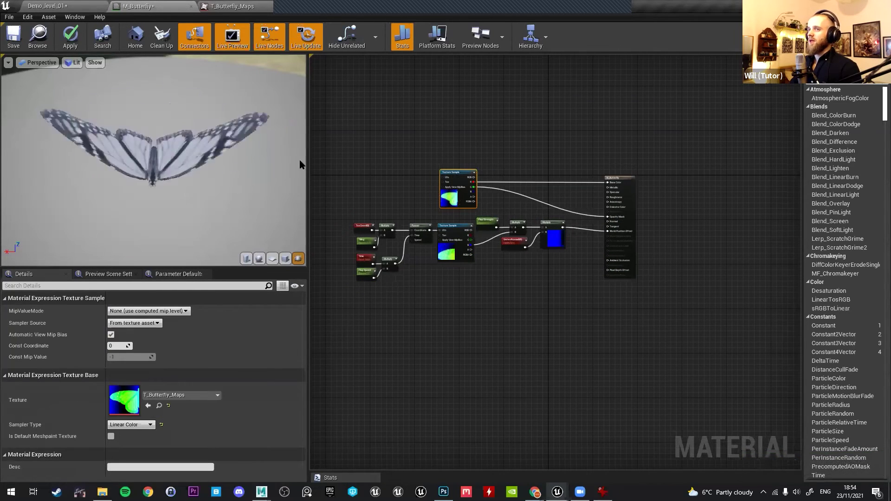
{"action": "left_click", "coordinate": [70, 36]}
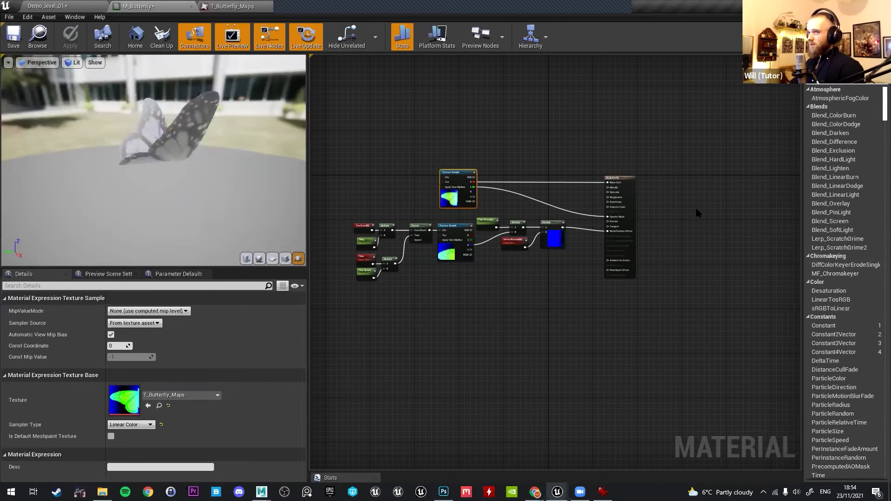
{"action": "left_click_drag", "start_coordinate": [154, 113], "coordinate": [154, 139]}
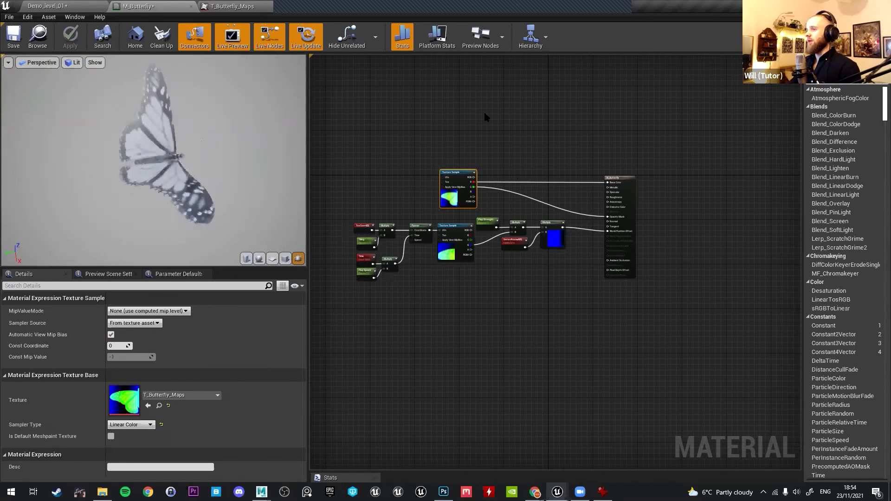
Add a Texture Sample using T_ButterflyGradientMulti above the wire running from the wing Texture Sample to Base Color.
{"action": "right_click_drag", "start_coordinate": [519, 114], "coordinate": [521, 175]}
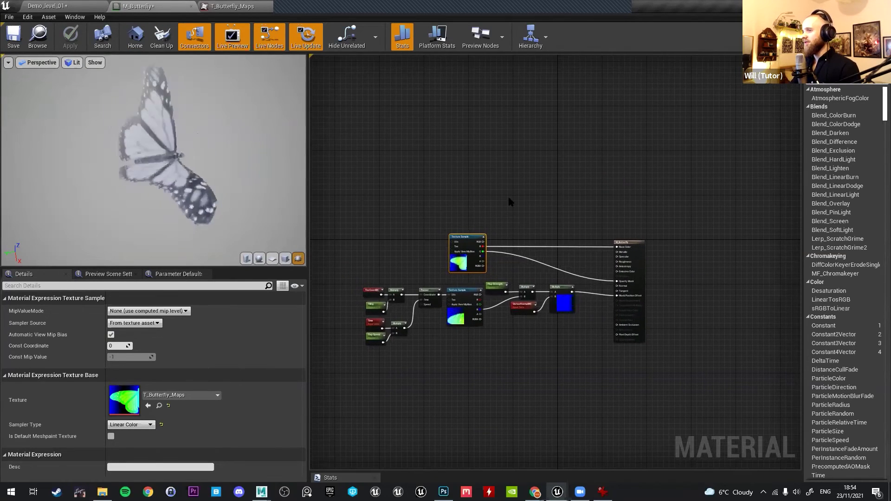
{"action": "right_click", "coordinate": [526, 188]}
{"action": "left_click", "coordinate": [482, 179]}
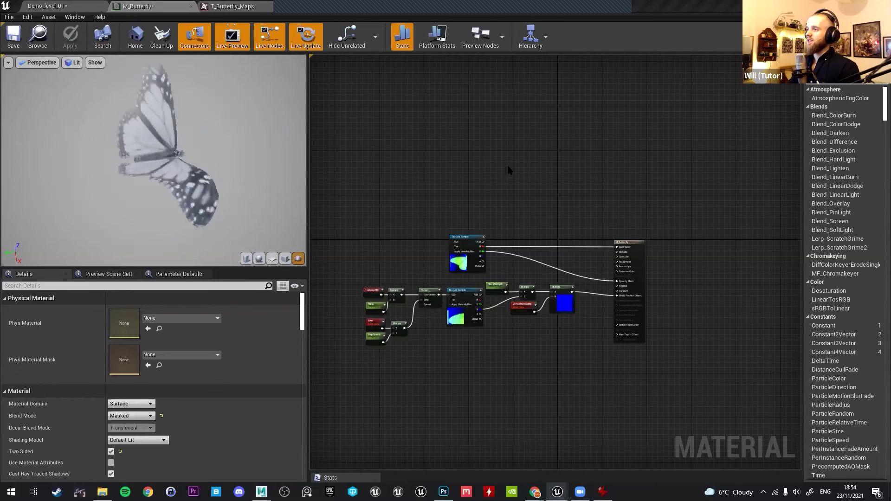
{"action": "left_click", "coordinate": [508, 176]}
{"action": "scroll", "coordinate": [550, 204], "scroll_direction": "up", "scroll_amount": 3}
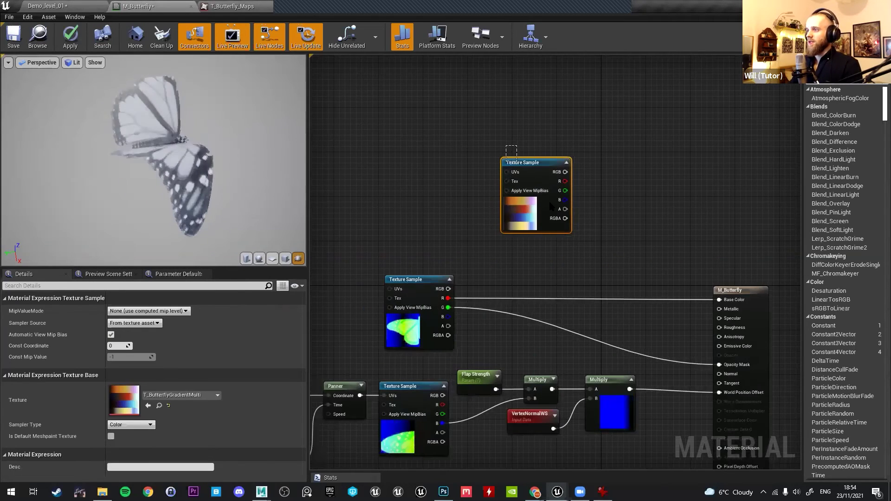
{"action": "left_click_drag", "start_coordinate": [508, 225], "coordinate": [531, 258]}
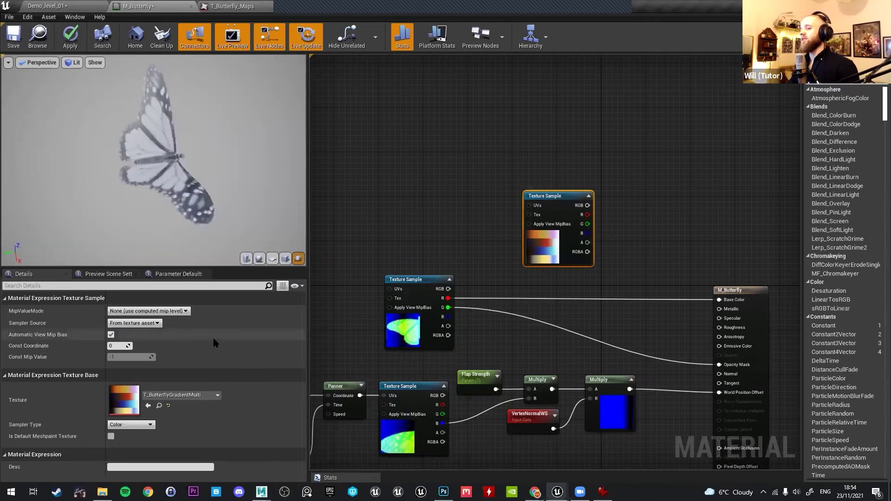
Open the T_ButterflyGradientMulti texture and switch to Chrome's butterfly image search, shrinking its window so both are visible.
{"action": "double_click", "coordinate": [125, 399]}
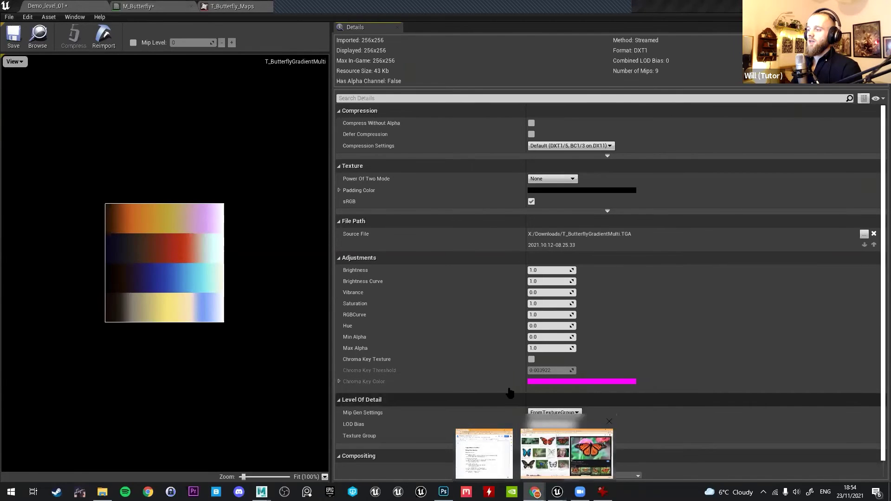
{"action": "left_click", "coordinate": [567, 454]}
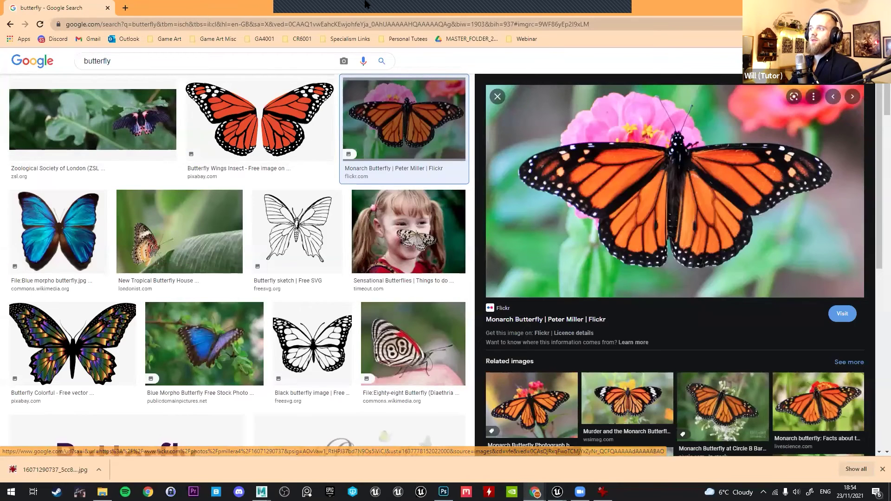
{"action": "key", "text": "super+Down"}
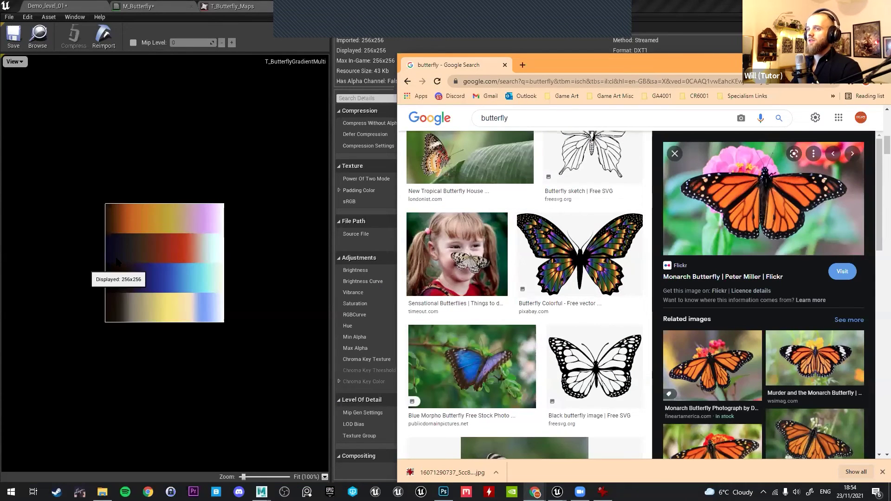
Browse the butterfly photos and compare their wing colours with the gradient texture's colour bands.
{"action": "scroll", "coordinate": [761, 325], "scroll_direction": "down", "scroll_amount": 3}
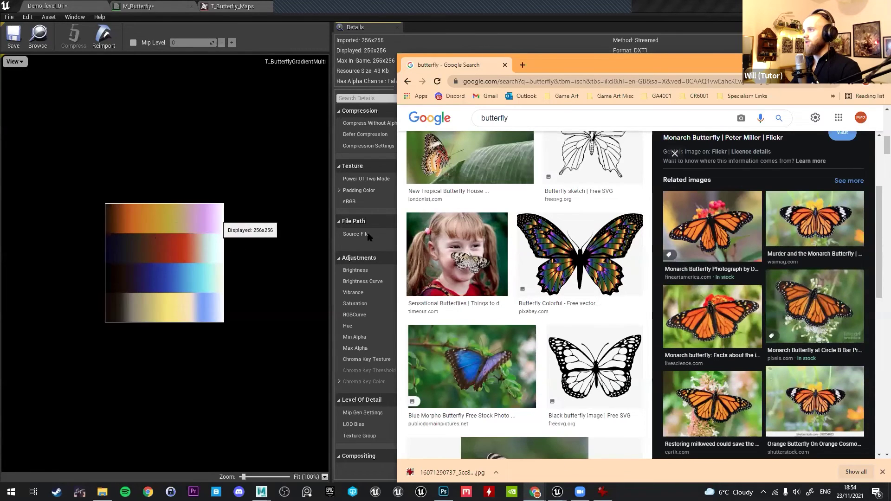
{"action": "scroll", "coordinate": [770, 343], "scroll_direction": "down", "scroll_amount": 1}
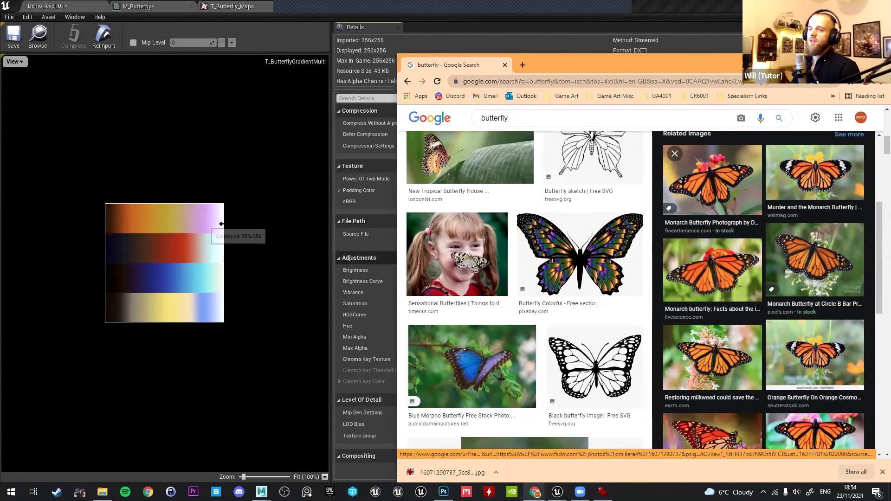
{"action": "scroll", "coordinate": [478, 292], "scroll_direction": "down", "scroll_amount": 2}
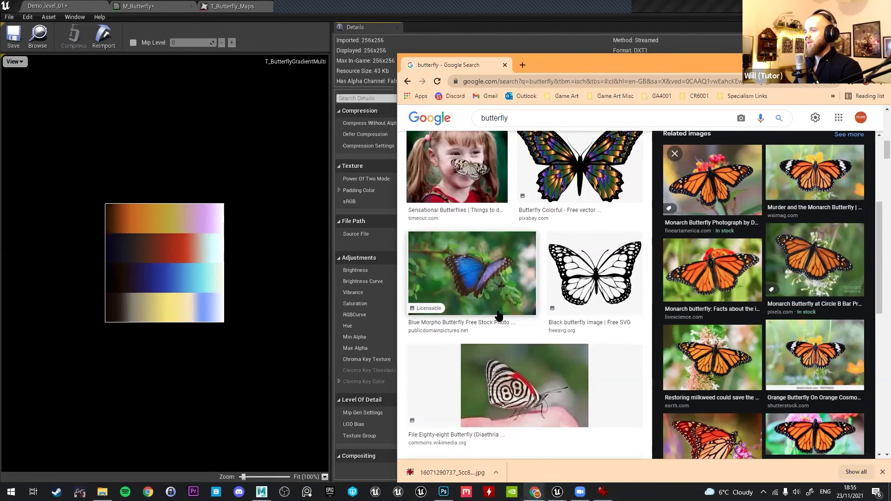
{"action": "scroll", "coordinate": [533, 297], "scroll_direction": "down", "scroll_amount": 5}
{"action": "scroll", "coordinate": [510, 181], "scroll_direction": "up", "scroll_amount": 10}
{"action": "scroll", "coordinate": [552, 187], "scroll_direction": "up", "scroll_amount": 5}
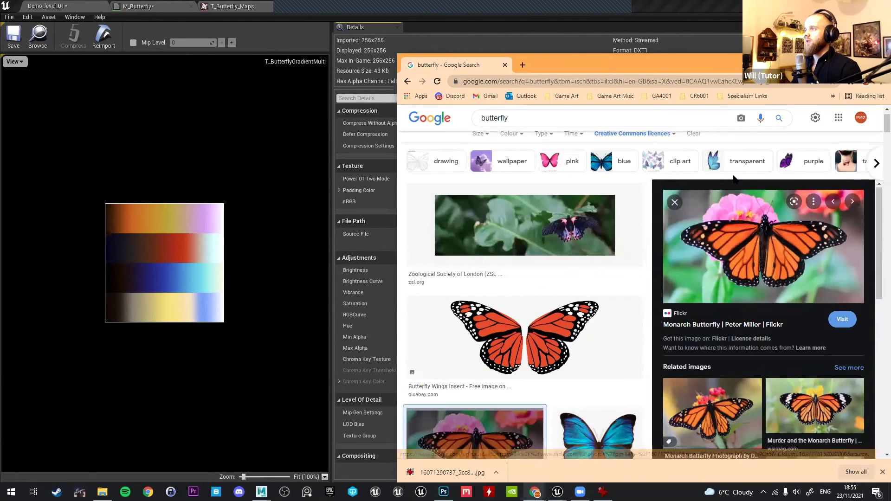
Look through more butterfly photos in the image results, put the browser away and return to the M_Butterfly material graph.
{"action": "left_click", "coordinate": [640, 167]}
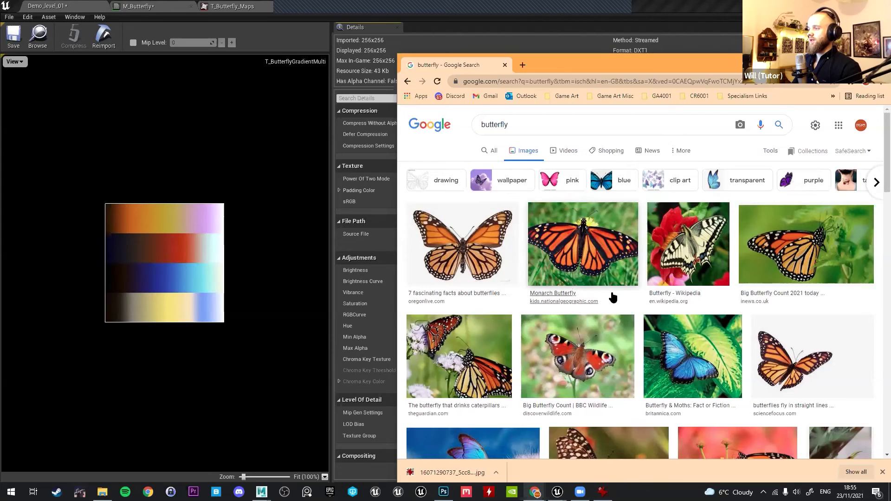
{"action": "scroll", "coordinate": [647, 282], "scroll_direction": "down", "scroll_amount": 2}
{"action": "scroll", "coordinate": [601, 317], "scroll_direction": "down", "scroll_amount": 2}
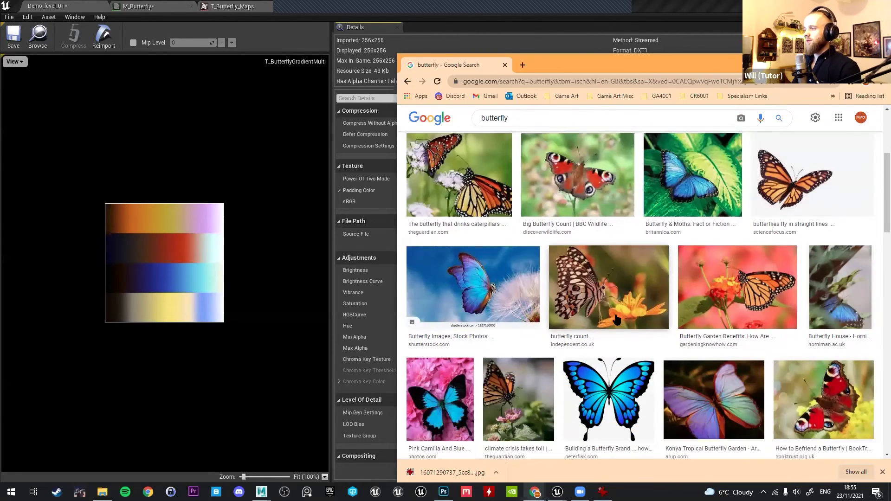
{"action": "scroll", "coordinate": [602, 320], "scroll_direction": "up", "scroll_amount": 3}
{"action": "scroll", "coordinate": [601, 320], "scroll_direction": "up", "scroll_amount": 2}
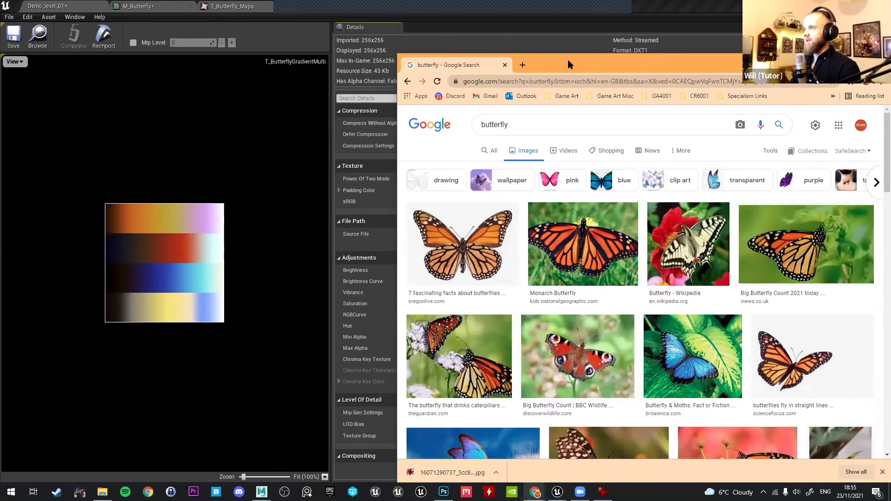
{"action": "left_click", "coordinate": [837, 60]}
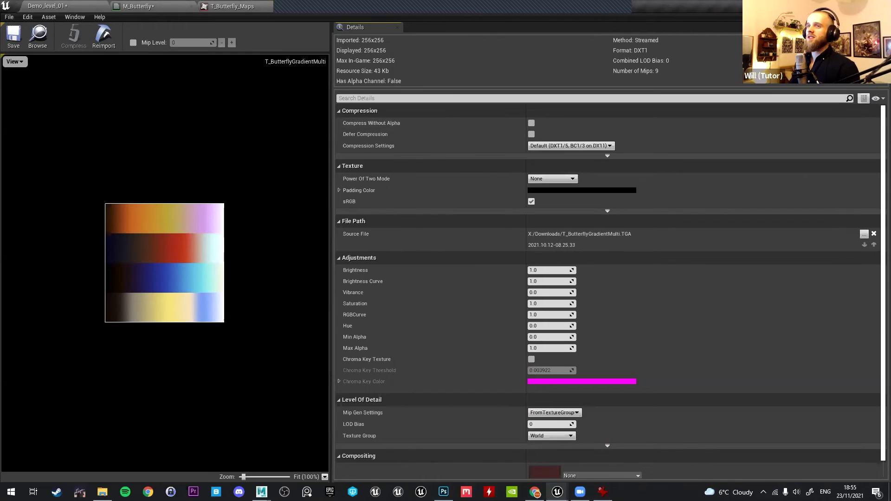
{"action": "left_click", "coordinate": [142, 3]}
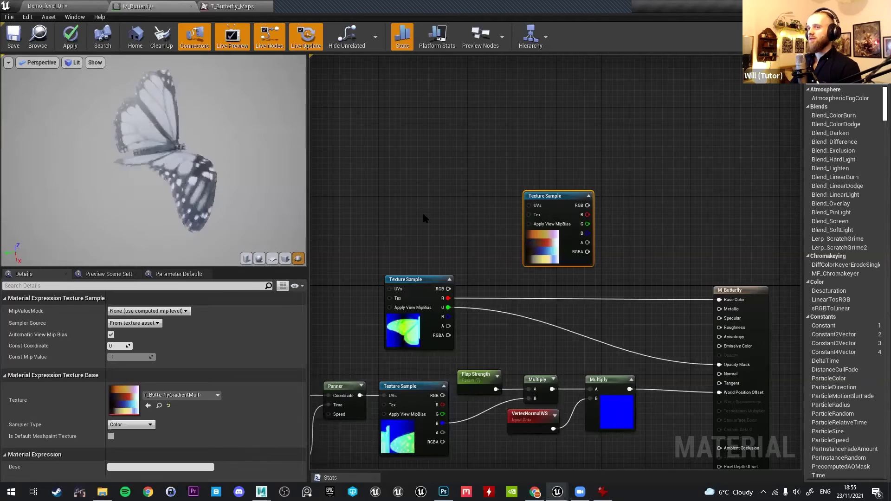
{"action": "left_click_drag", "start_coordinate": [568, 194], "coordinate": [557, 156]}
{"action": "right_click_drag", "start_coordinate": [470, 227], "coordinate": [568, 163]}
{"action": "right_click_drag", "start_coordinate": [467, 104], "coordinate": [530, 168]}
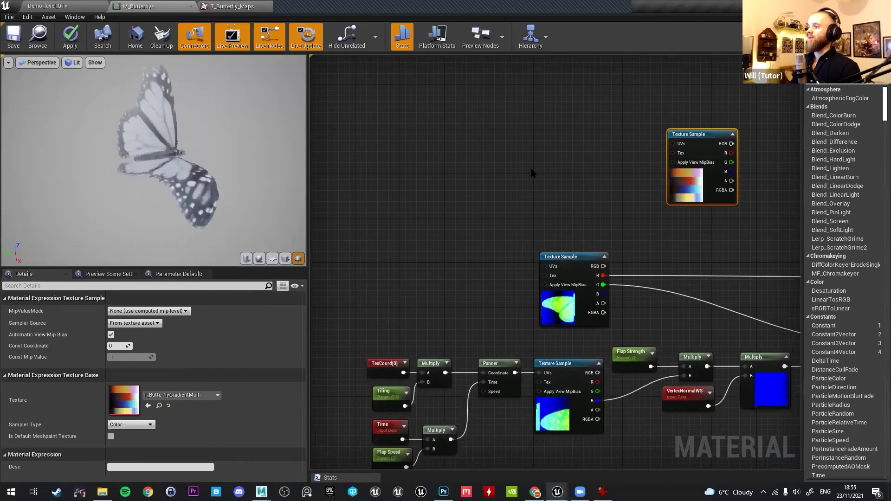
{"action": "key", "text": "t"}
{"action": "left_click", "coordinate": [502, 155]}
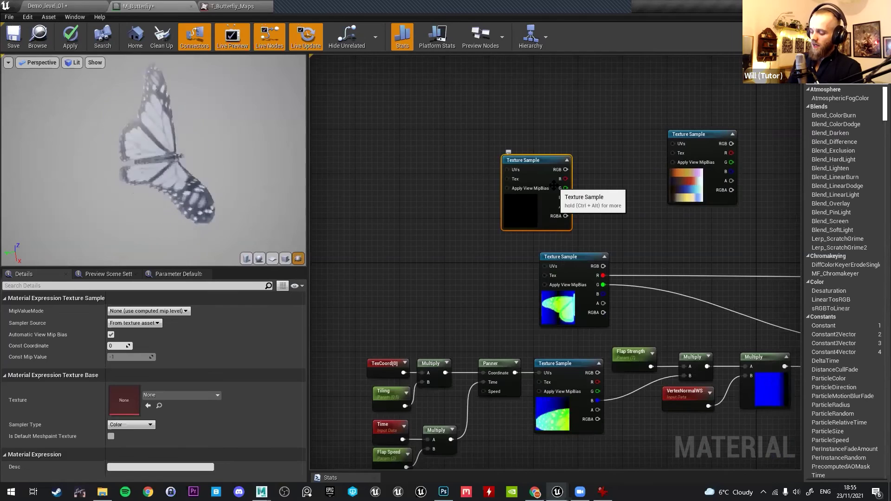
{"action": "key", "text": "Delete"}
{"action": "right_click_drag", "start_coordinate": [561, 161], "coordinate": [527, 150]}
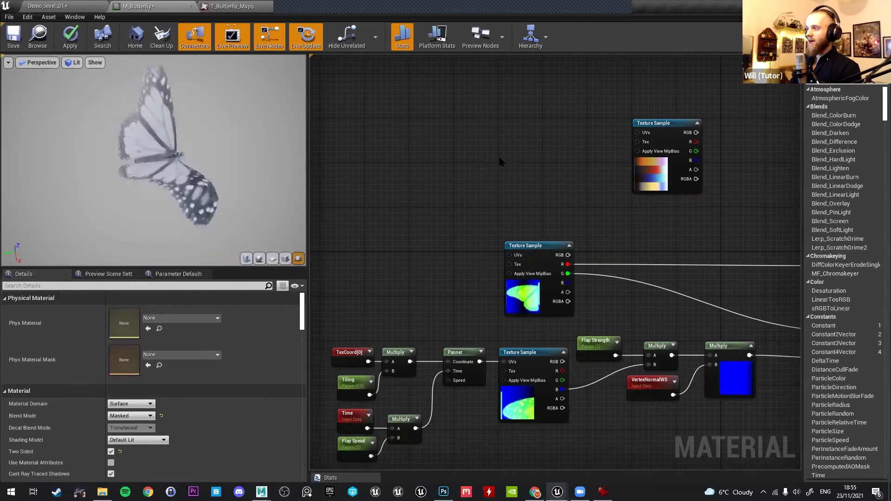
Place a Texture Coordinate node above the wing Texture Sample with its preview expanded to show the UV colours, and delete it.
{"action": "left_click", "coordinate": [503, 161]}
{"action": "left_click_drag", "start_coordinate": [525, 167], "coordinate": [476, 167]}
{"action": "right_click_drag", "start_coordinate": [494, 168], "coordinate": [553, 130]}
{"action": "left_click", "coordinate": [558, 124]}
{"action": "left_click_drag", "start_coordinate": [514, 153], "coordinate": [486, 169]}
{"action": "scroll", "coordinate": [470, 199], "scroll_direction": "up", "scroll_amount": 3}
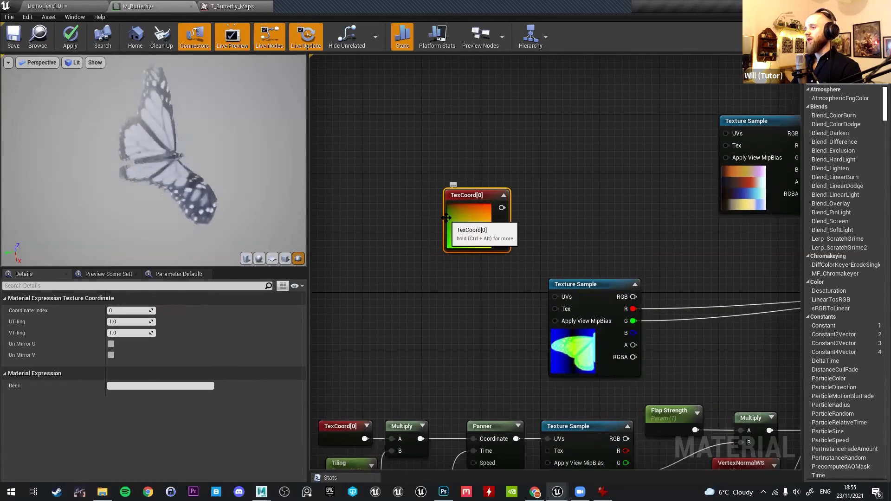
{"action": "left_click_drag", "start_coordinate": [459, 195], "coordinate": [400, 188]}
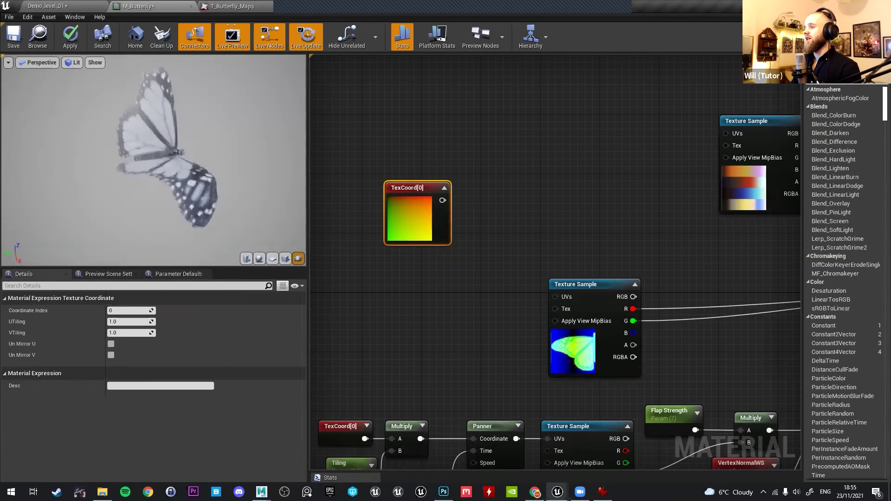
{"action": "right_click_drag", "start_coordinate": [489, 171], "coordinate": [402, 157]}
{"action": "right_click_drag", "start_coordinate": [337, 146], "coordinate": [428, 165]}
{"action": "key", "text": "Delete"}
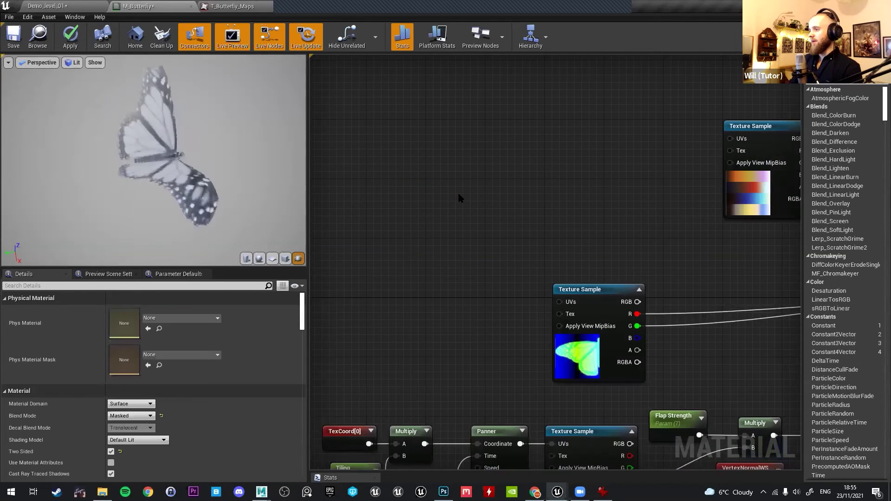
Move the gradient Texture Sample down, closer to the wing Texture Sample's height.
{"action": "right_click_drag", "start_coordinate": [584, 218], "coordinate": [464, 207]}
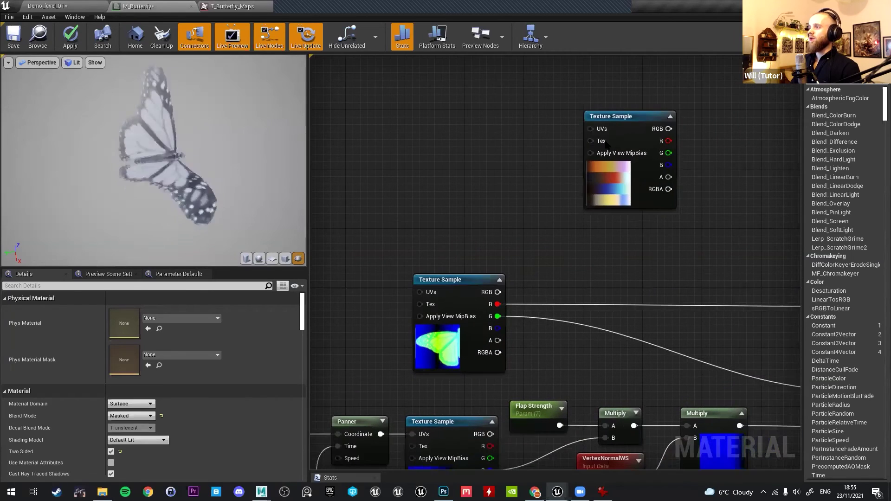
{"action": "left_click_drag", "start_coordinate": [614, 145], "coordinate": [619, 199]}
{"action": "right_click_drag", "start_coordinate": [442, 176], "coordinate": [492, 203]}
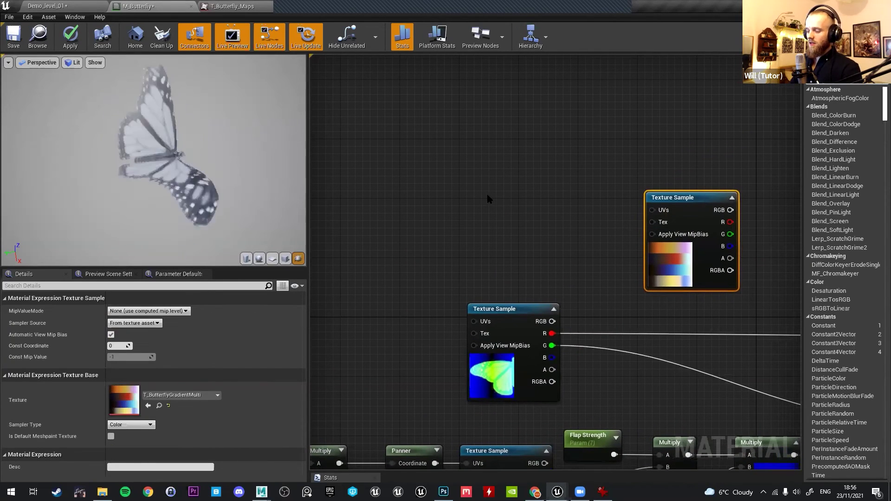
Add a Texture Coordinate node, connect it to the gradient Texture Sample's UVs and move it away to leave a gap.
{"action": "key", "text": "u"}
{"action": "left_click", "coordinate": [491, 204]}
{"action": "left_click_drag", "start_coordinate": [538, 222], "coordinate": [649, 210]}
{"action": "left_click", "coordinate": [539, 201]}
{"action": "left_click_drag", "start_coordinate": [521, 212], "coordinate": [587, 200]}
{"action": "right_click_drag", "start_coordinate": [586, 201], "coordinate": [517, 202]}
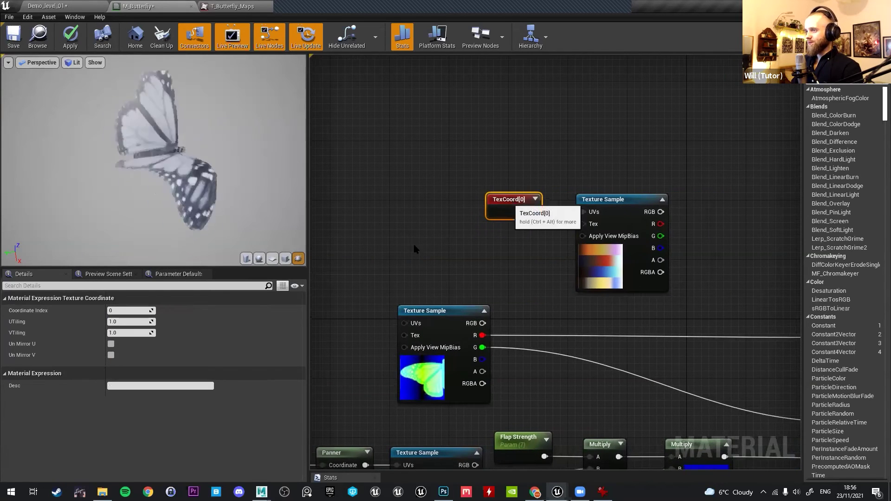
{"action": "left_click_drag", "start_coordinate": [520, 200], "coordinate": [415, 201]}
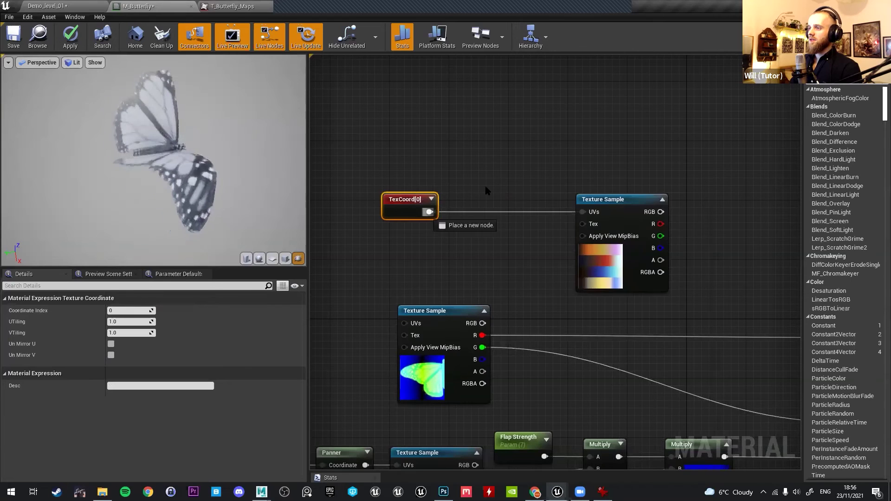
Insert a ComponentMask with only R enabled between the Texture Coordinate and the gradient's UVs, and expand its preview.
{"action": "left_click_drag", "start_coordinate": [487, 190], "coordinate": [490, 184]}
{"action": "type", "text": "mask"}
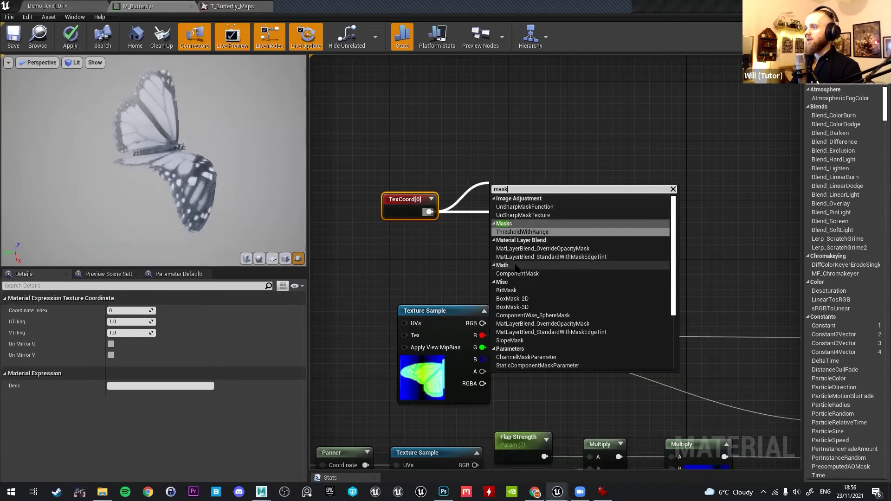
{"action": "left_click", "coordinate": [517, 274]}
{"action": "left_click", "coordinate": [110, 311]}
{"action": "left_click", "coordinate": [111, 322]}
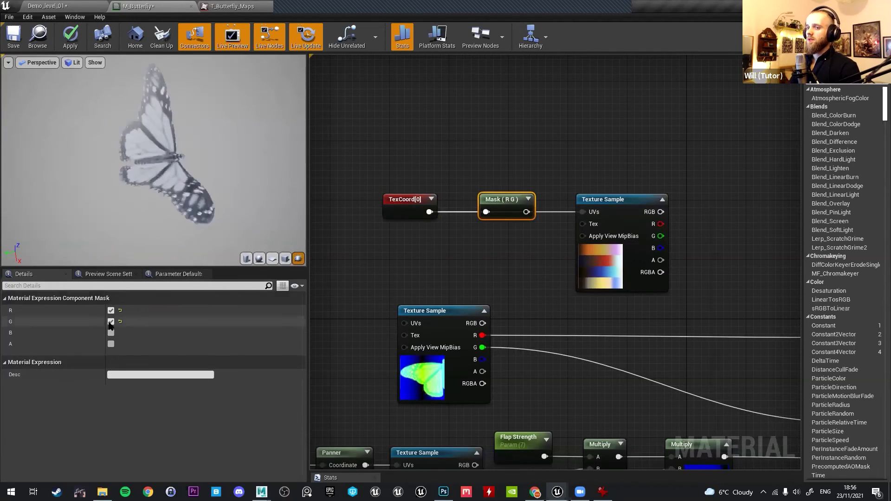
{"action": "left_click", "coordinate": [111, 322]}
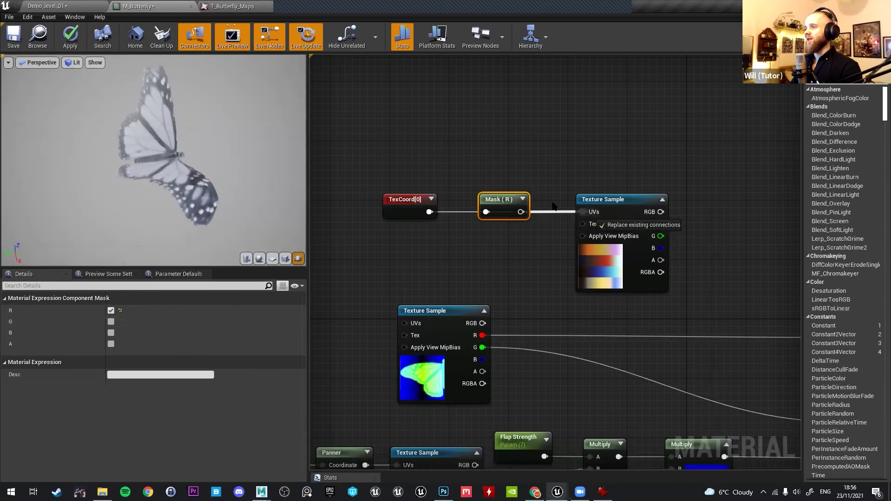
{"action": "left_click", "coordinate": [522, 200]}
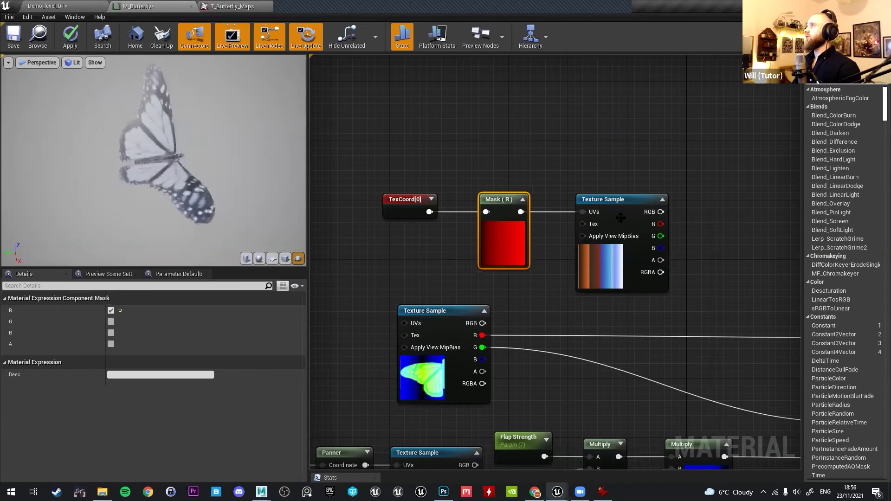
Replace the mask and Texture Coordinate nodes with the wing Texture Sample's R output as the gradient Texture Sample's UVs input.
{"action": "key", "text": "Delete"}
{"action": "right_click_drag", "start_coordinate": [519, 213], "coordinate": [499, 149]}
{"action": "left_click", "coordinate": [395, 153]}
{"action": "key", "text": "Delete"}
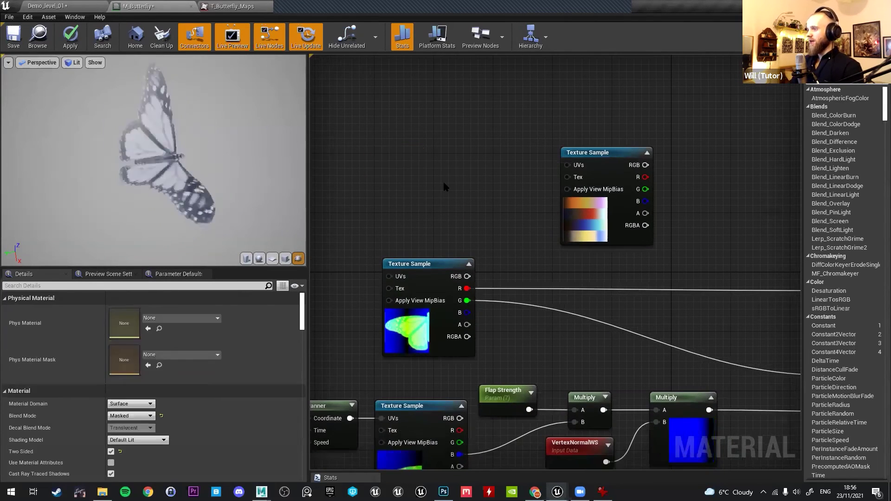
{"action": "left_click_drag", "start_coordinate": [466, 288], "coordinate": [567, 165]}
Examine the red channel of the T_Butterfly_Maps texture on its own and return to the M_Butterfly graph.
{"action": "left_click", "coordinate": [418, 264]}
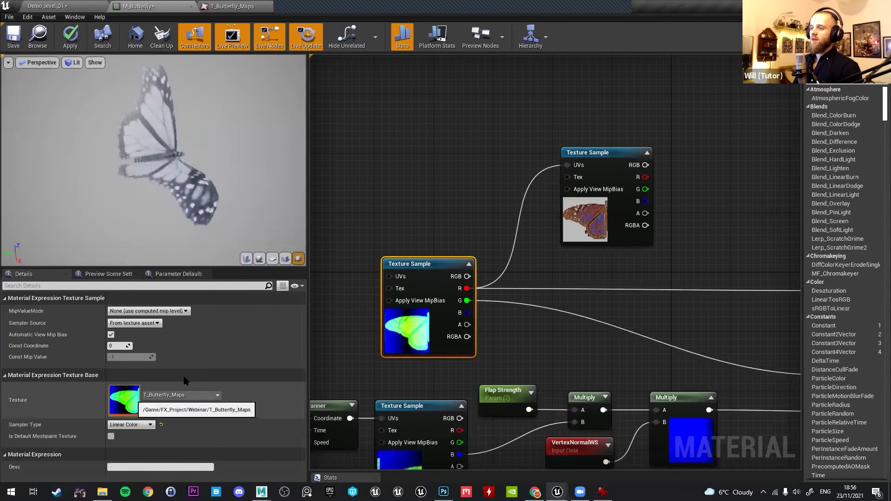
{"action": "double_click", "coordinate": [124, 407]}
{"action": "left_click", "coordinate": [14, 62]}
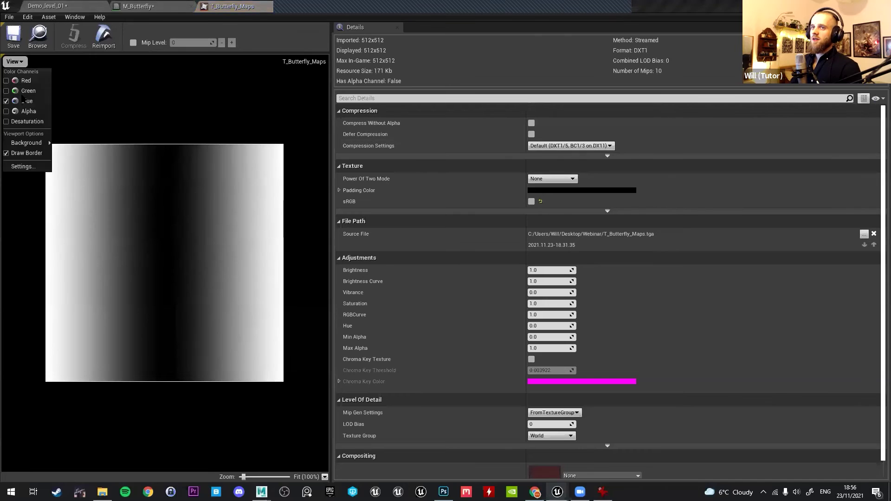
{"action": "left_click", "coordinate": [6, 100]}
{"action": "left_click", "coordinate": [14, 61]}
{"action": "left_click", "coordinate": [6, 81]}
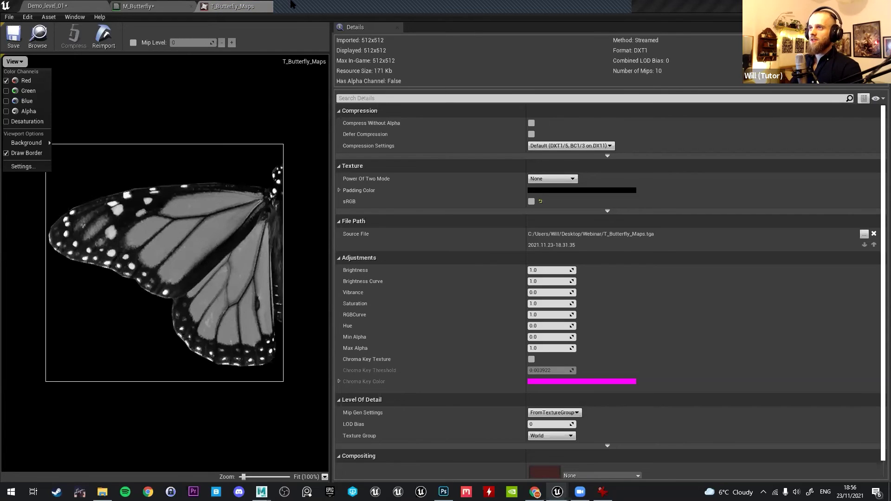
{"action": "left_click", "coordinate": [315, 6]}
{"action": "left_click", "coordinate": [167, 6]}
Shift the gradient Texture Sample a little down and further away from the wing Texture Sample.
{"action": "right_click_drag", "start_coordinate": [512, 158], "coordinate": [467, 151]}
{"action": "left_click", "coordinate": [542, 156]}
{"action": "right_click_drag", "start_coordinate": [542, 155], "coordinate": [491, 214]}
{"action": "left_click_drag", "start_coordinate": [493, 218], "coordinate": [514, 239]}
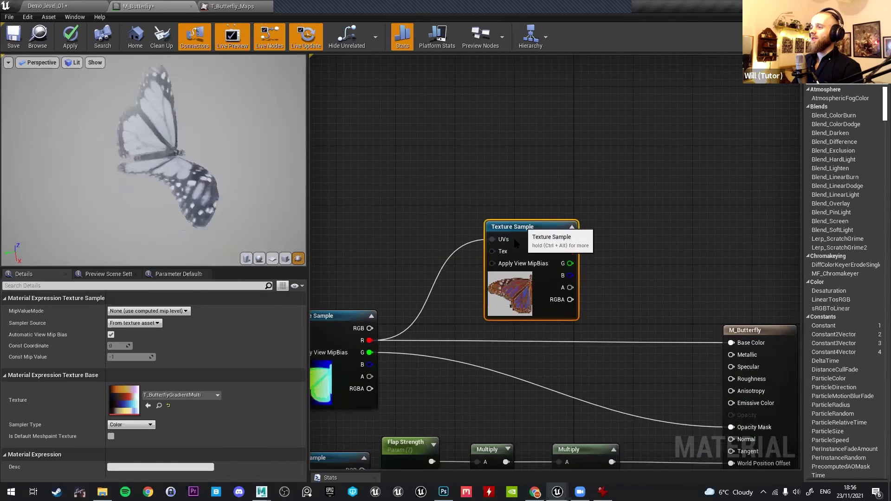
{"action": "right_click_drag", "start_coordinate": [514, 239], "coordinate": [537, 196]}
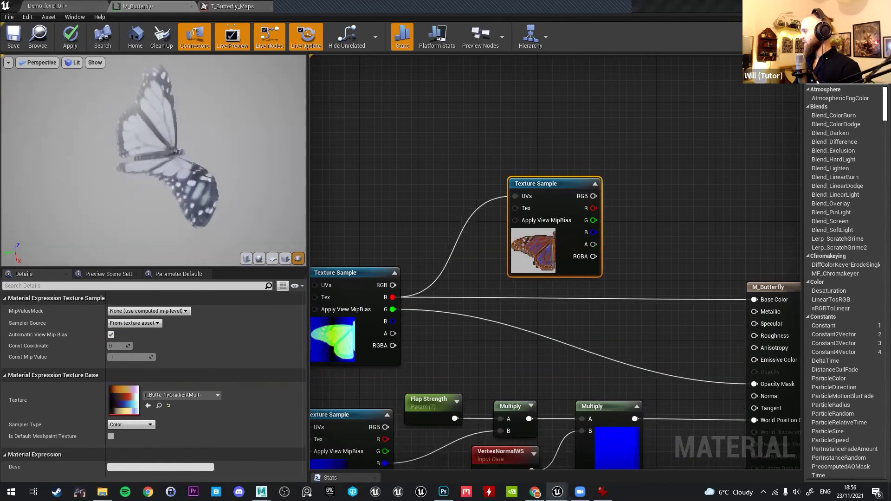
{"action": "right_click", "coordinate": [436, 124]}
{"action": "left_click", "coordinate": [413, 116]}
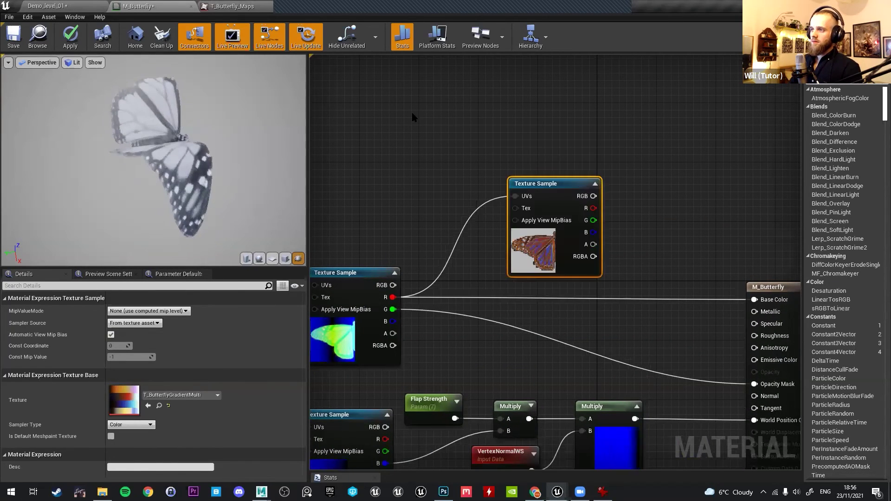
Try the T_ButterflyMultiGradient_Lesson and Gradient textures in the gradient Texture Sample.
{"action": "left_click", "coordinate": [179, 394]}
{"action": "type", "text": "grad"}
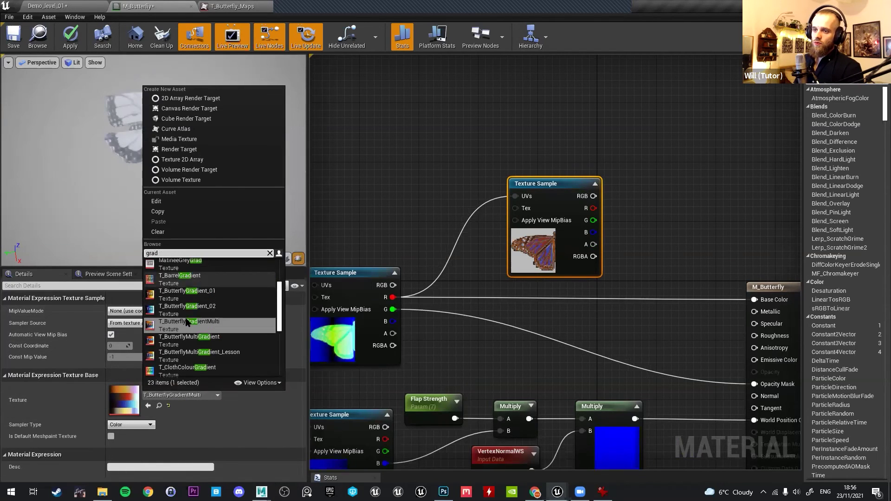
{"action": "left_click", "coordinate": [177, 360]}
{"action": "left_click", "coordinate": [184, 395]}
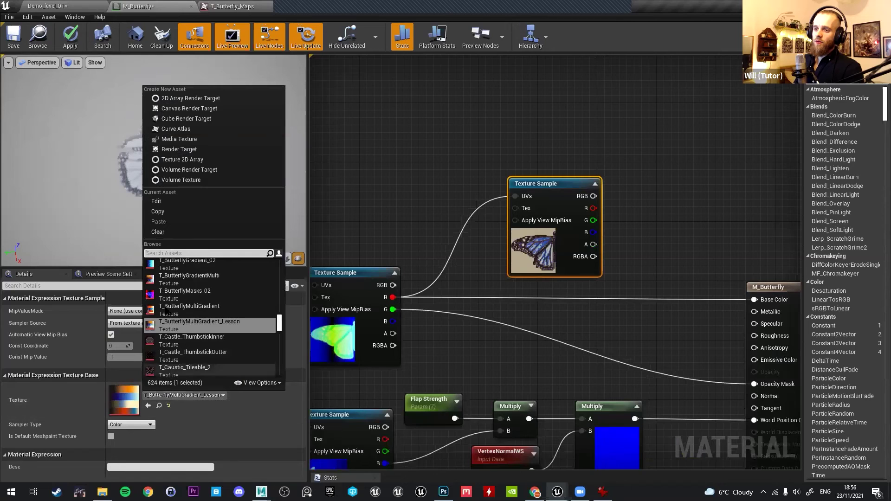
{"action": "type", "text": "rain"}
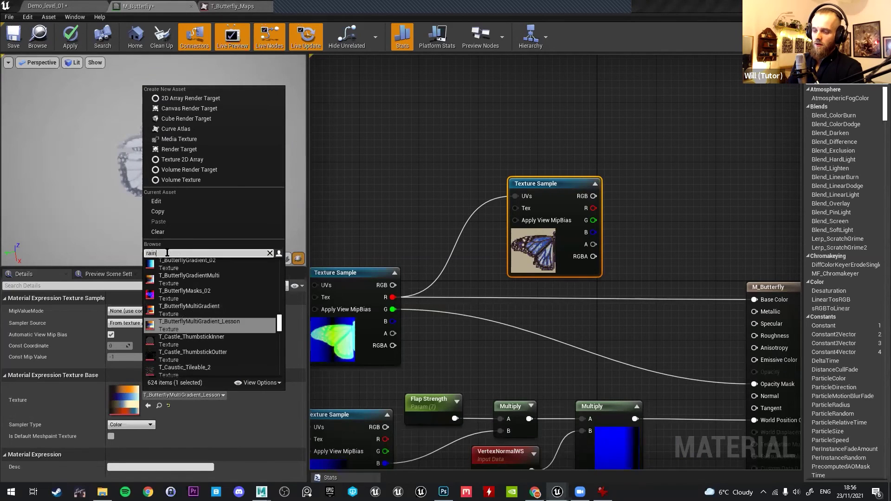
{"action": "type", "text": "b"}
{"action": "type", "text": "grad"}
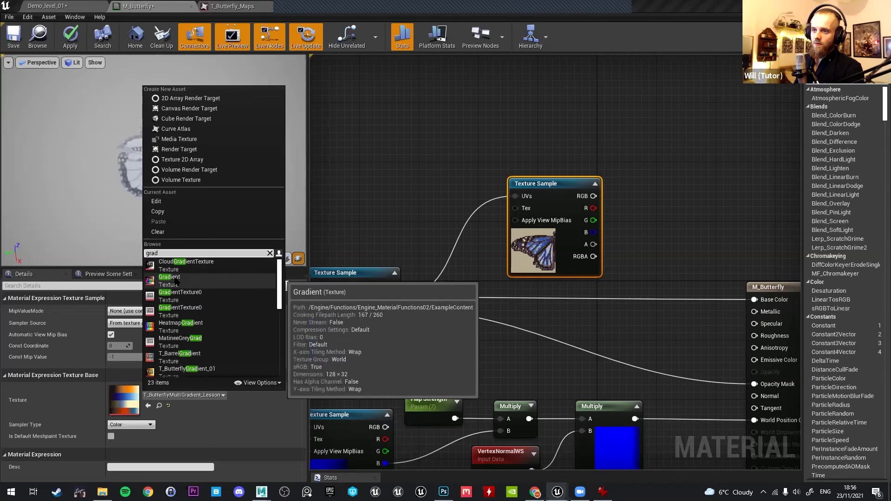
{"action": "left_click", "coordinate": [169, 277]}
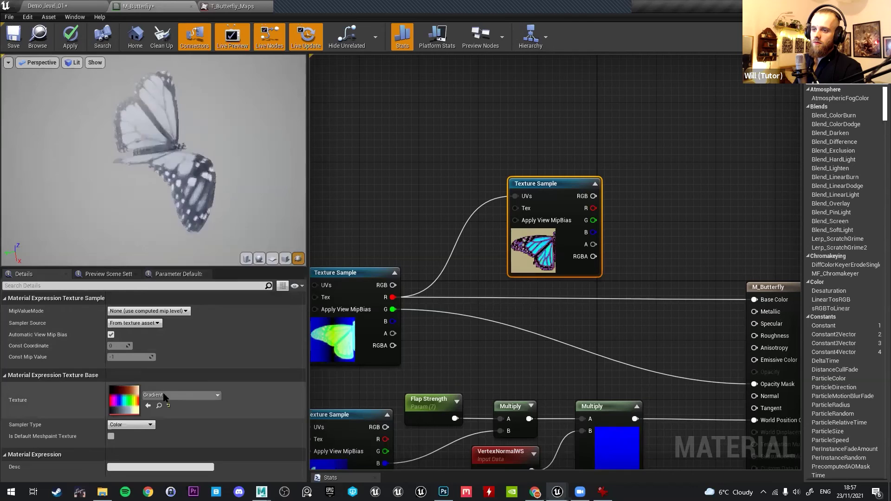
Set the gradient Texture Sample's texture to HeatmapGradient and disconnect its UVs input.
{"action": "left_click", "coordinate": [179, 395]}
{"action": "type", "text": "gradi"}
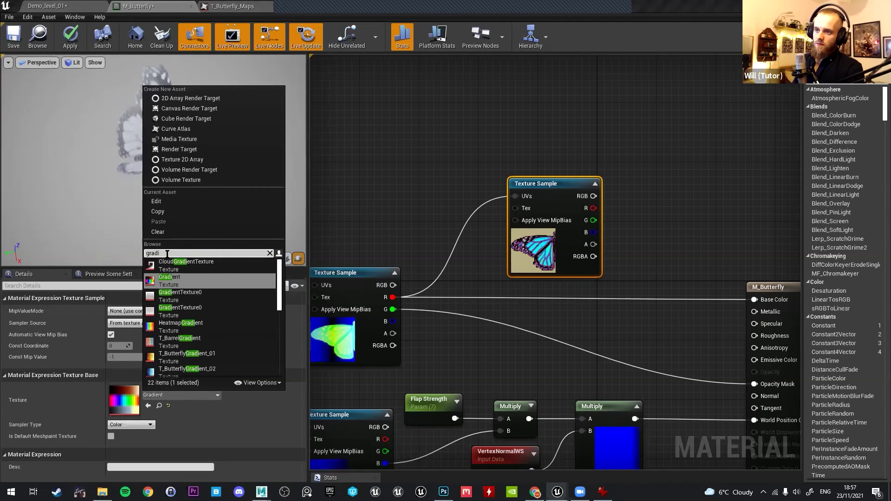
{"action": "left_click", "coordinate": [182, 325]}
{"action": "left_click", "coordinate": [516, 197], "text": "alt"}
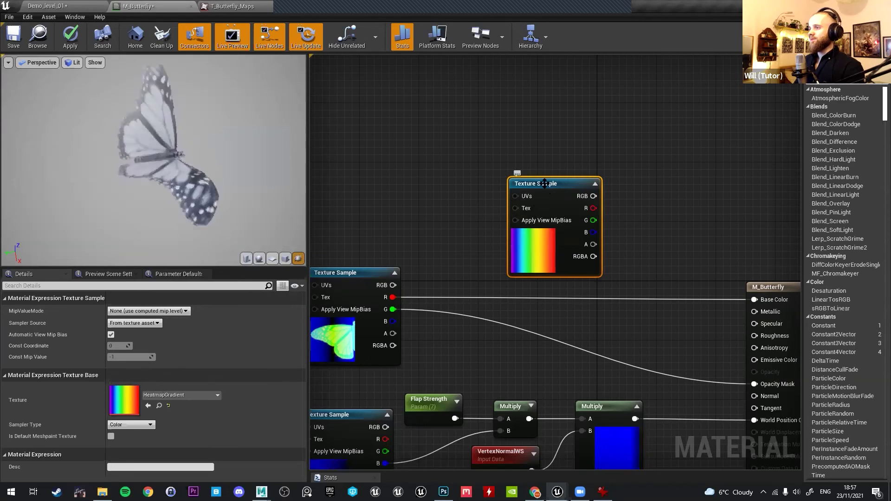
Reconnect the wing Texture Sample's R output to the HeatmapGradient sample's UVs and feed its RGB into a new Multiply node.
{"action": "left_click_drag", "start_coordinate": [542, 258], "coordinate": [572, 251]}
{"action": "left_click_drag", "start_coordinate": [392, 297], "coordinate": [547, 189]}
{"action": "left_click_drag", "start_coordinate": [582, 176], "coordinate": [622, 189]}
{"action": "left_click", "coordinate": [615, 173]}
{"action": "left_click_drag", "start_coordinate": [642, 217], "coordinate": [698, 209]}
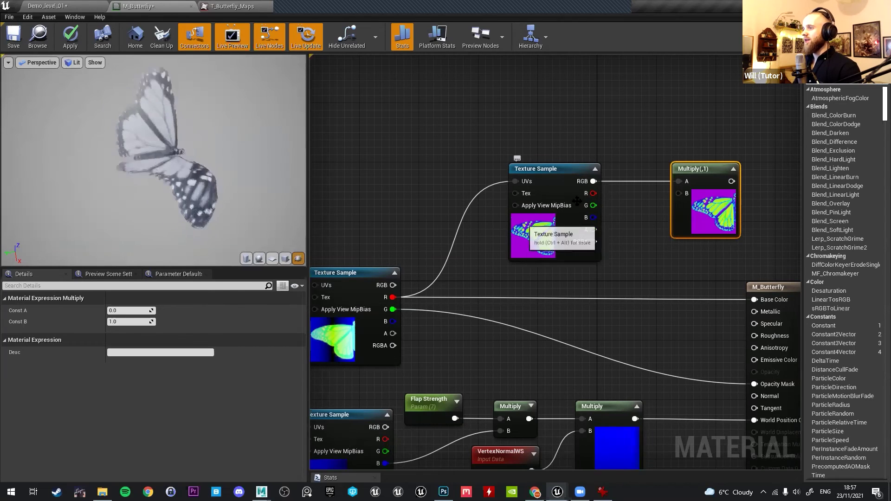
{"action": "left_click", "coordinate": [622, 177]}
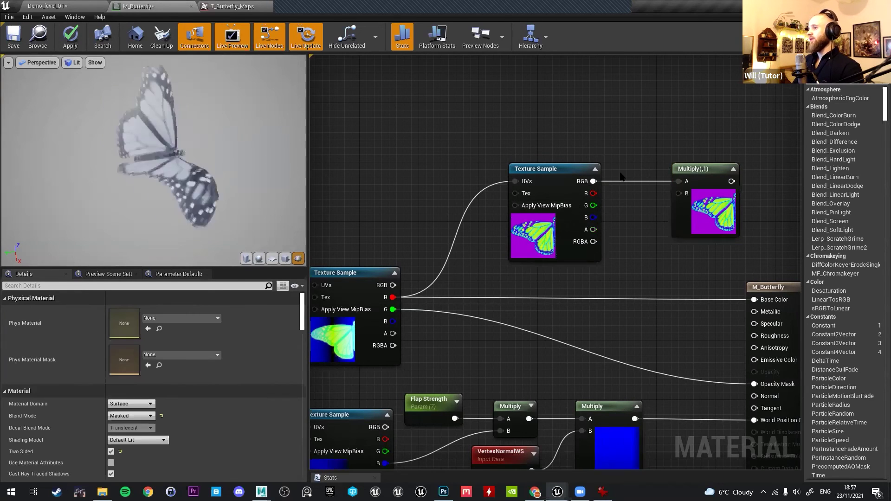
{"action": "left_click", "coordinate": [532, 186], "text": "alt"}
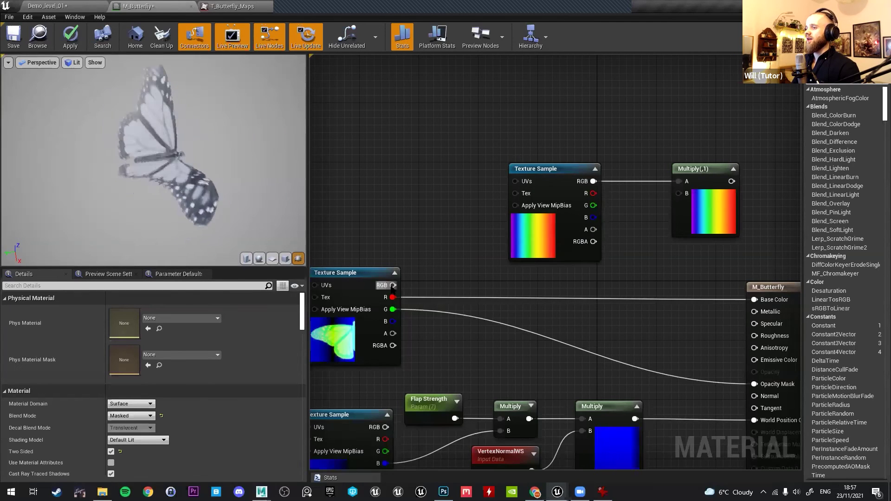
{"action": "left_click_drag", "start_coordinate": [407, 290], "coordinate": [514, 189]}
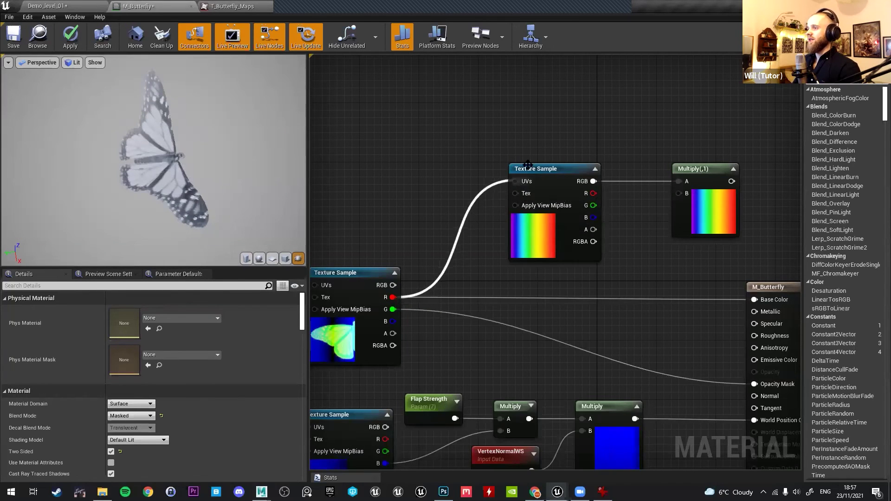
{"action": "left_click", "coordinate": [551, 168]}
{"action": "key", "text": "ctrl+w"}
{"action": "left_click_drag", "start_coordinate": [585, 113], "coordinate": [546, 72]}
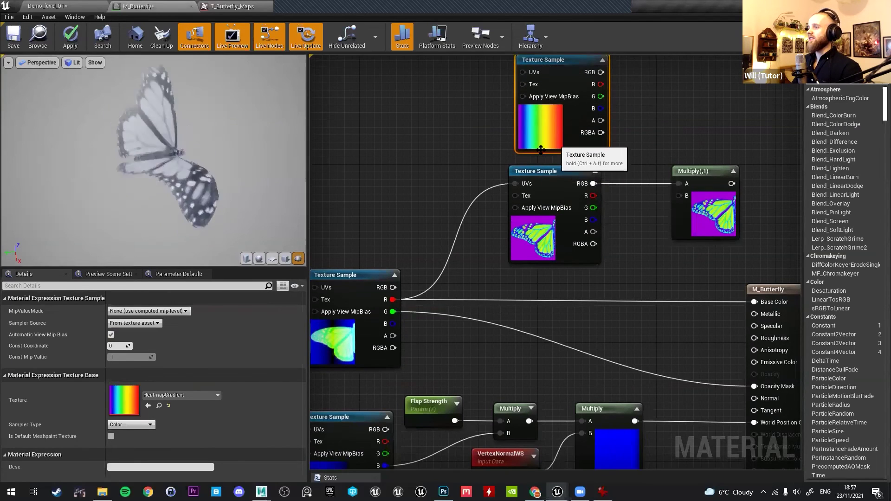
{"action": "key", "text": "Delete"}
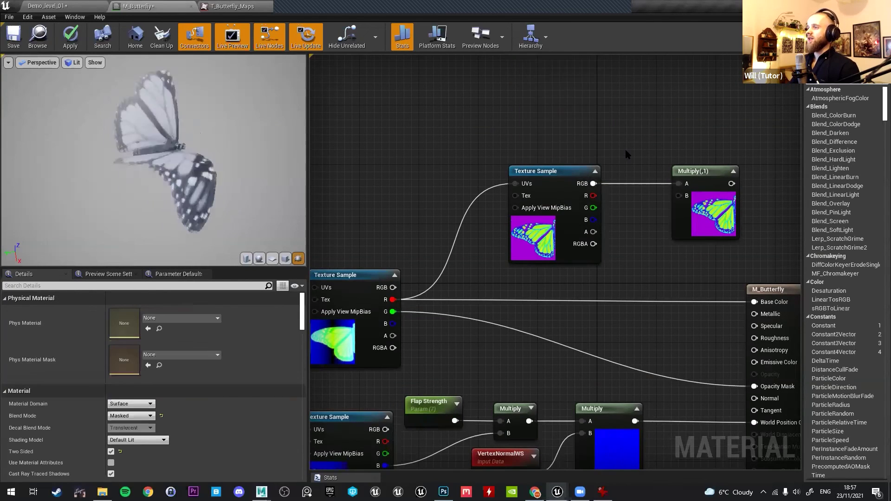
Change the gradient Texture Sample's texture from the heatmap to T_ButterflyMultiGradient.
{"action": "left_click", "coordinate": [510, 168]}
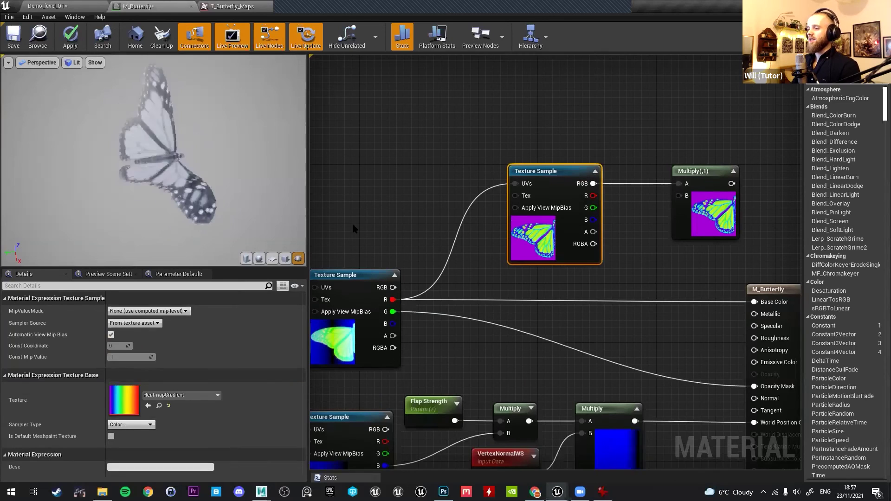
{"action": "left_click", "coordinate": [166, 395]}
{"action": "type", "text": "butter"}
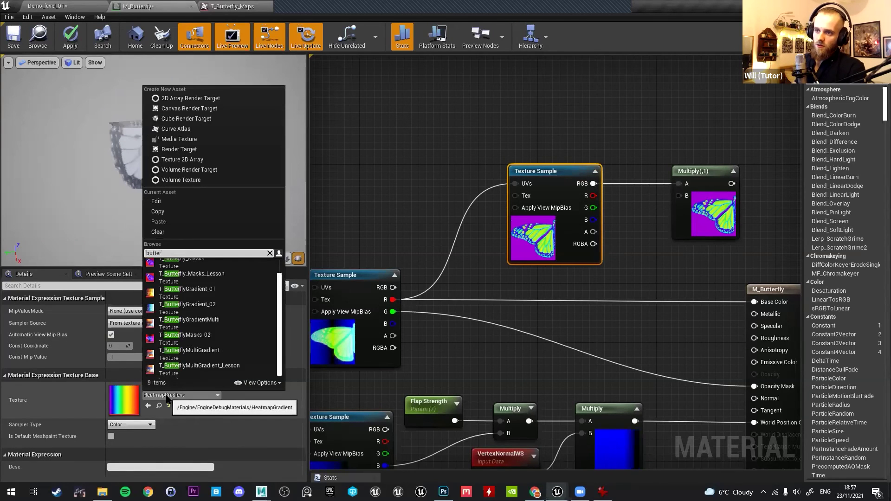
{"action": "left_click", "coordinate": [196, 353]}
Delete the Multiply node and connect the gradient Texture Sample's RGB to the material's Base Color.
{"action": "right_click_drag", "start_coordinate": [634, 153], "coordinate": [545, 178]}
{"action": "left_click_drag", "start_coordinate": [580, 157], "coordinate": [619, 200]}
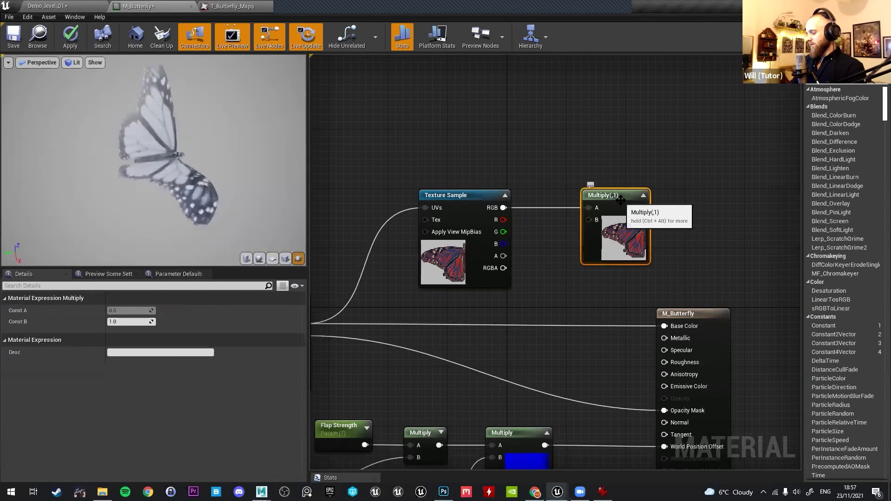
{"action": "key", "text": "Delete"}
{"action": "right_click_drag", "start_coordinate": [489, 224], "coordinate": [548, 216]}
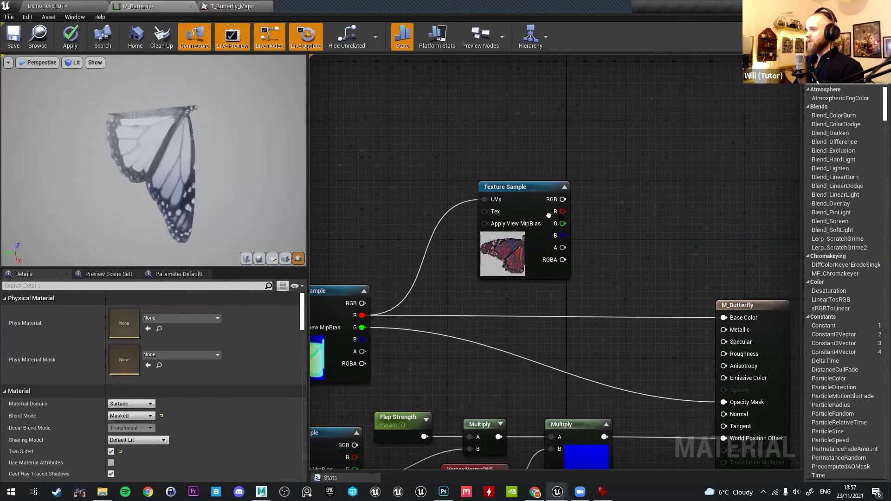
{"action": "left_click_drag", "start_coordinate": [562, 199], "coordinate": [725, 319]}
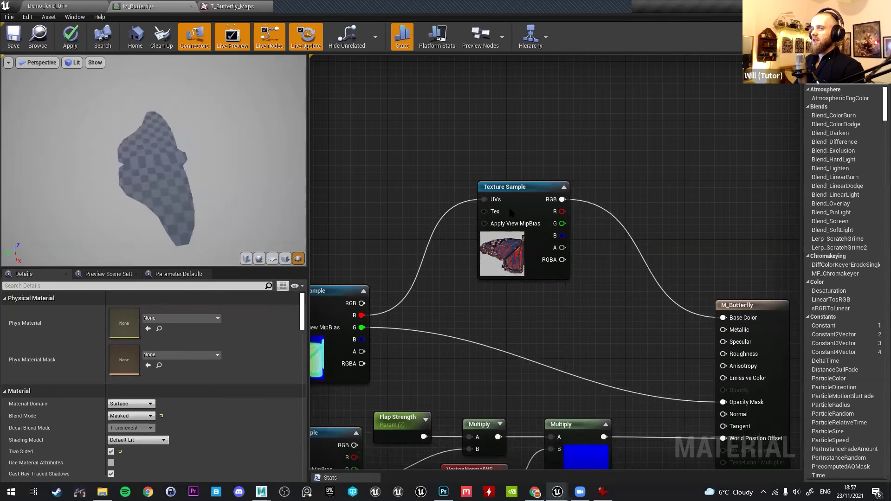
Add an AppendVector node, feed the wing Texture Sample's R into its A input and its output into the gradient sample's UVs.
{"action": "right_click_drag", "start_coordinate": [645, 286], "coordinate": [724, 293]}
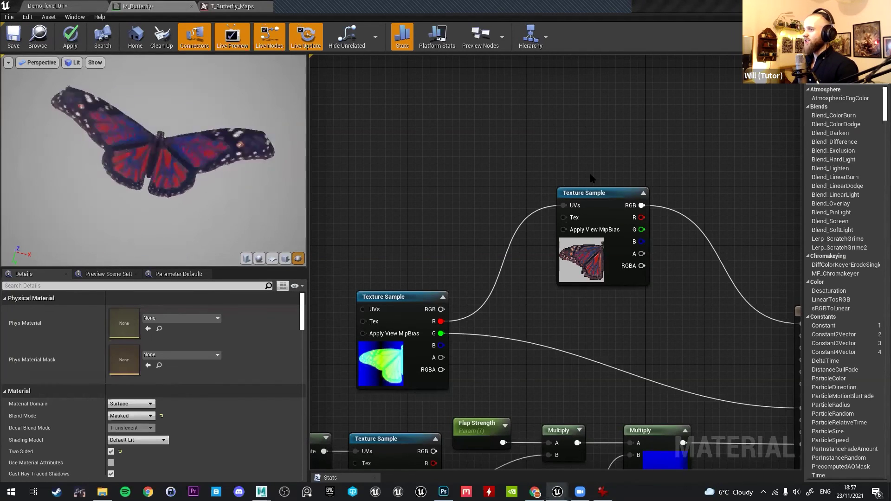
{"action": "right_click_drag", "start_coordinate": [602, 189], "coordinate": [740, 181]}
{"action": "right_click", "coordinate": [635, 164]}
{"action": "type", "text": "append"}
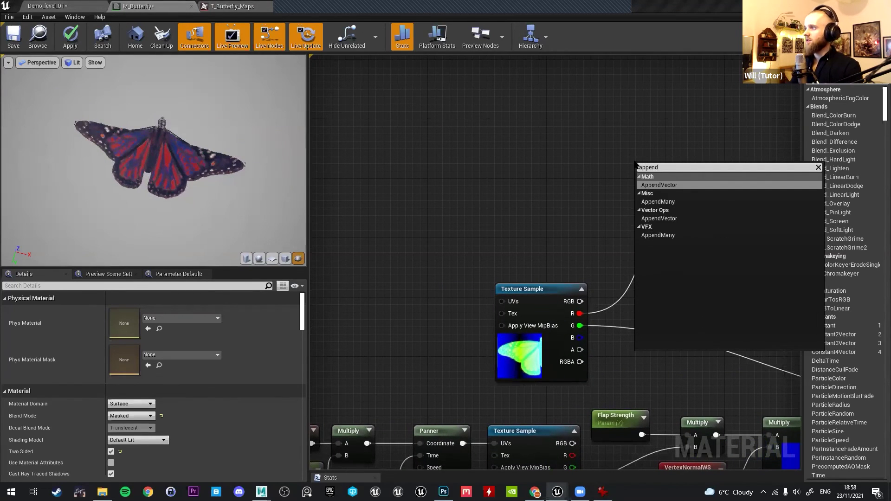
{"action": "left_click", "coordinate": [649, 184]}
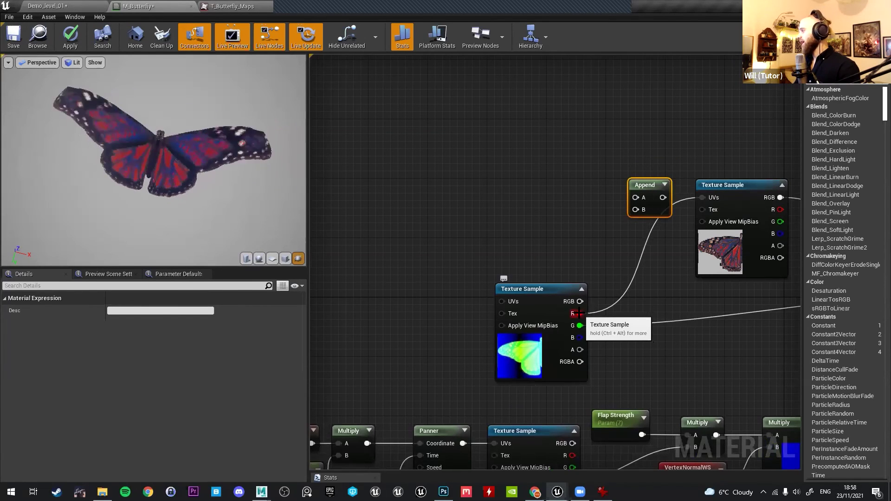
{"action": "left_click_drag", "start_coordinate": [575, 313], "coordinate": [597, 291]}
{"action": "left_click_drag", "start_coordinate": [661, 197], "coordinate": [702, 198]}
{"action": "right_click_drag", "start_coordinate": [636, 210], "coordinate": [677, 211]}
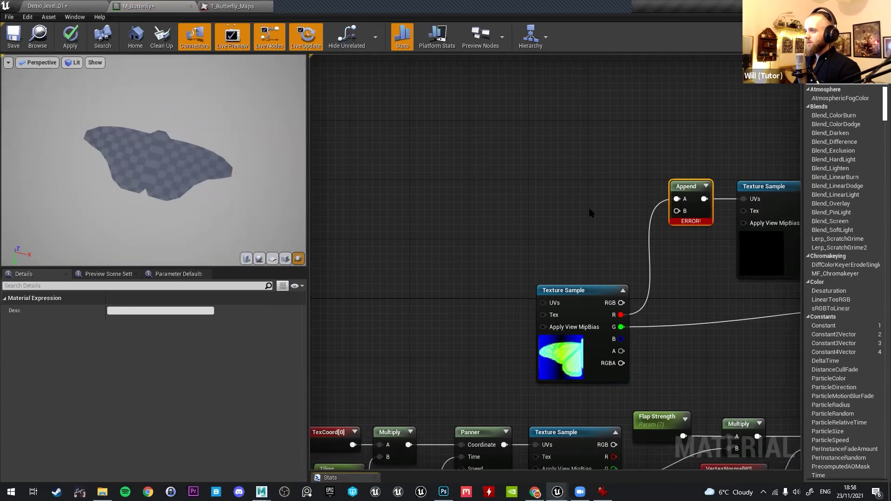
Add a scalar parameter and connect it to the Append node's B input.
{"action": "left_click", "coordinate": [588, 212]}
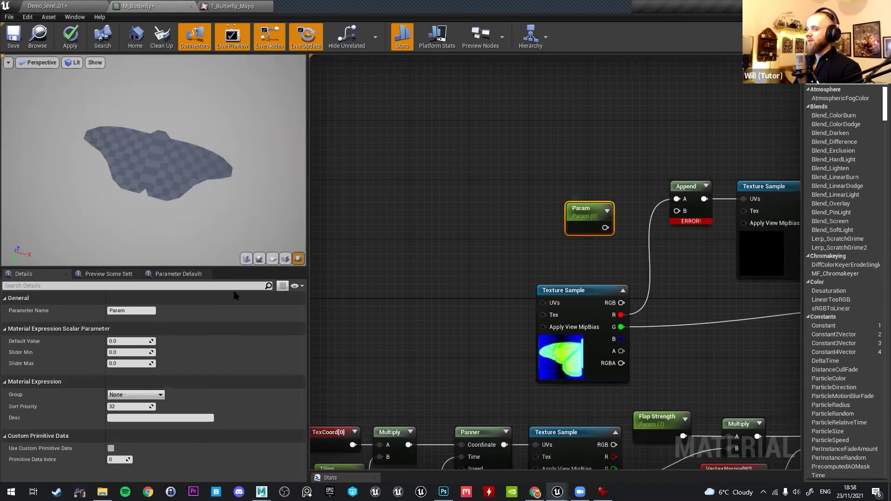
{"action": "left_click_drag", "start_coordinate": [681, 218], "coordinate": [678, 212]}
{"action": "right_click_drag", "start_coordinate": [583, 292], "coordinate": [475, 307]}
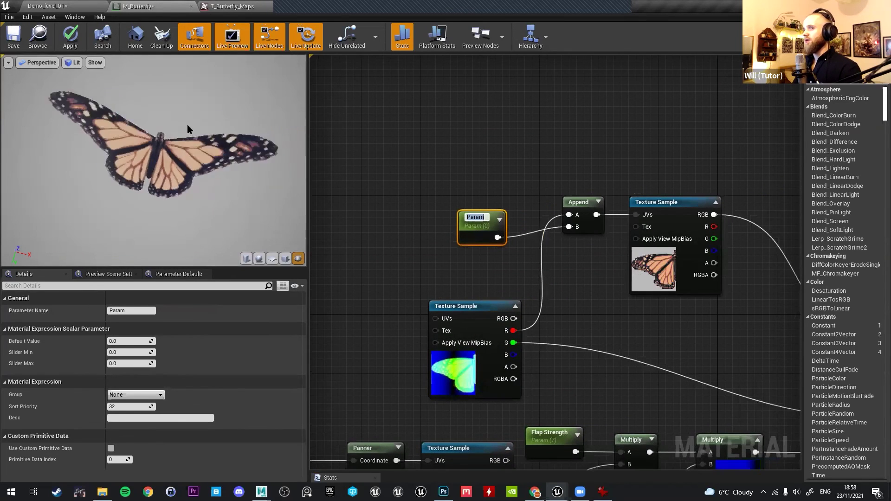
Open the T_ButterflyMultiGradient texture from the gradient Texture Sample and examine its colour rows.
{"action": "right_click_drag", "start_coordinate": [653, 245], "coordinate": [576, 277]}
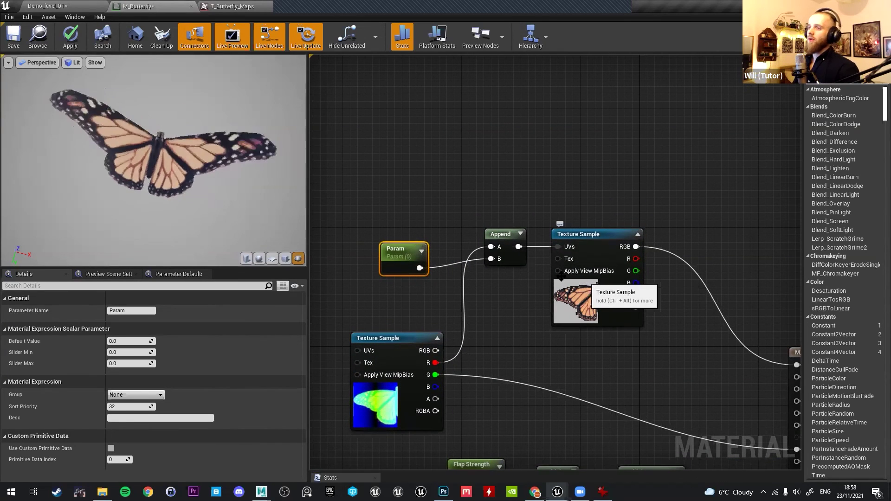
{"action": "left_click", "coordinate": [562, 289]}
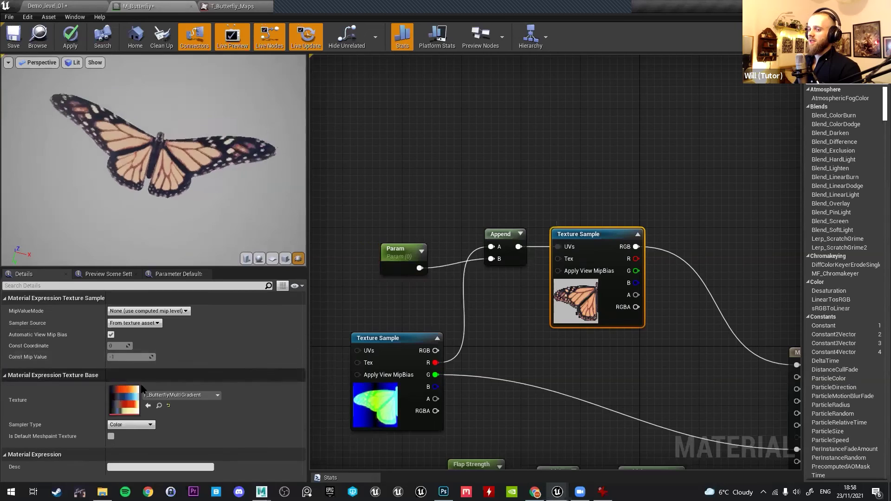
{"action": "double_click", "coordinate": [123, 400]}
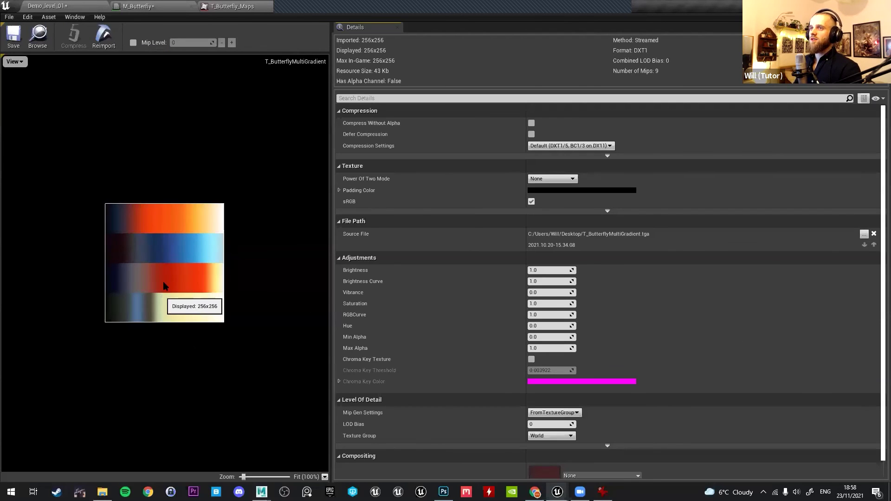
{"action": "left_click", "coordinate": [124, 5]}
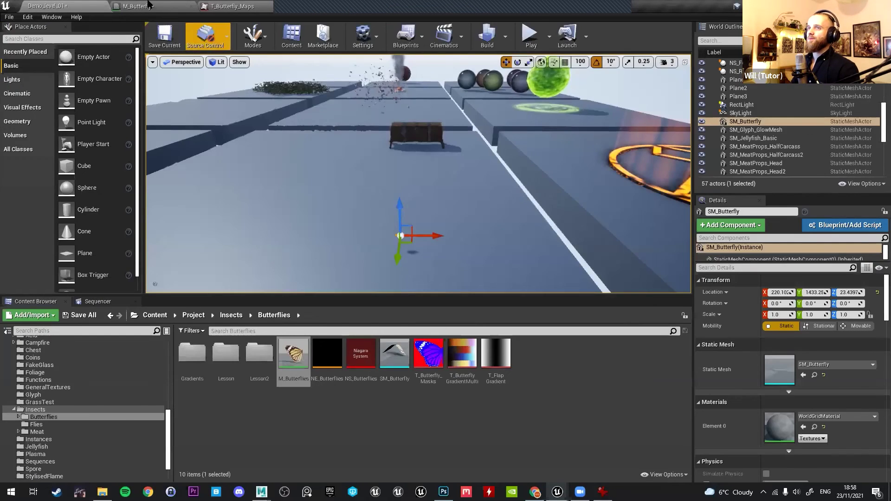
Set Param's default value to 0.1 and place a copy of the gradient Texture Sample above the original.
{"action": "left_click", "coordinate": [402, 250]}
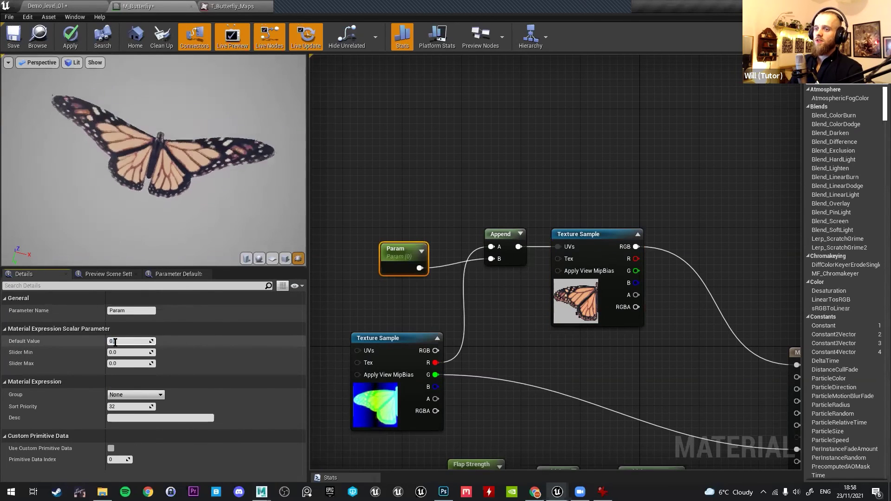
{"action": "left_click", "coordinate": [575, 299]}
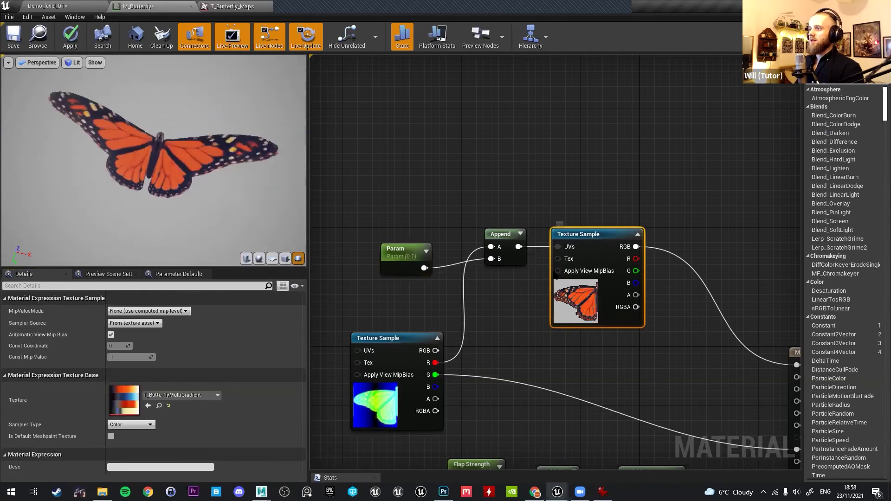
{"action": "key", "text": "ctrl+w"}
{"action": "left_click_drag", "start_coordinate": [601, 239], "coordinate": [594, 135]}
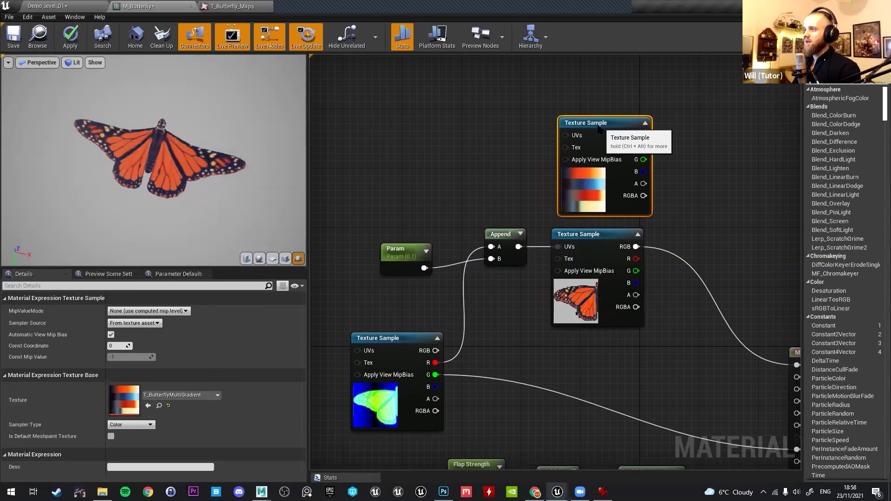
Try 0.3, 0.4, 0.6 and 0.8 as Param's default value.
{"action": "left_click", "coordinate": [404, 249]}
{"action": "left_click", "coordinate": [120, 341]}
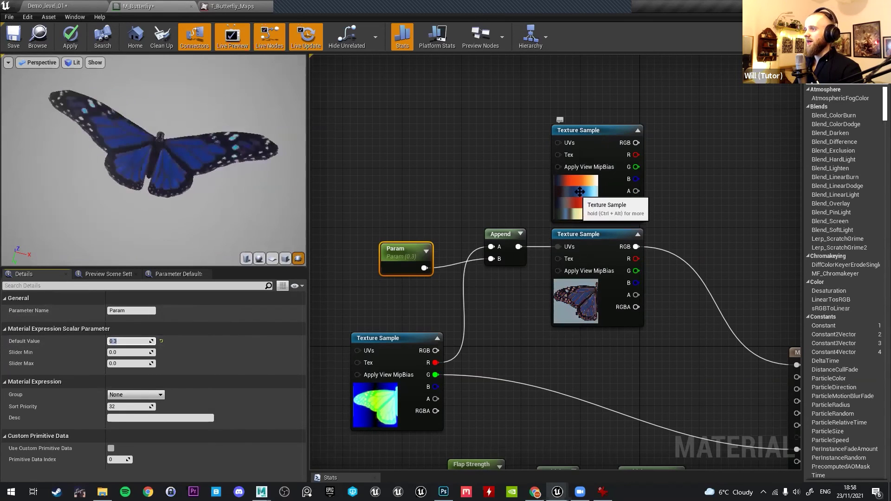
{"action": "left_click", "coordinate": [128, 339]}
{"action": "type", "text": "0.4"}
{"action": "key", "text": "Return"}
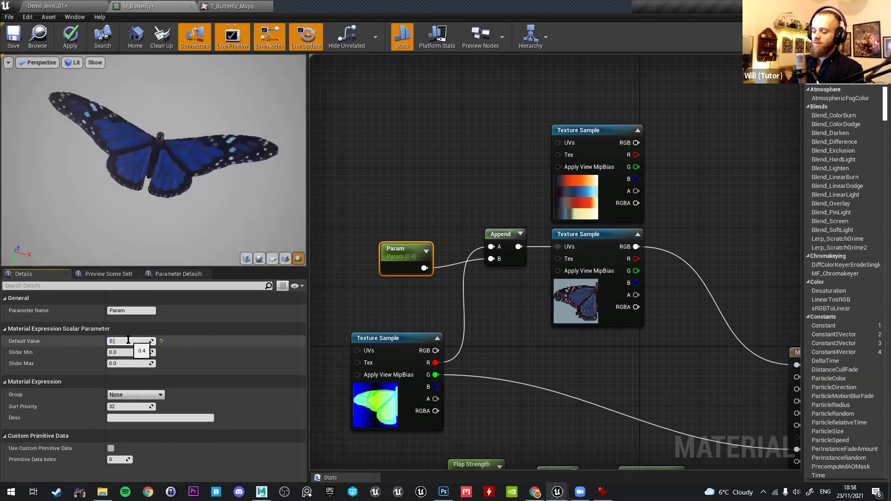
{"action": "type", "text": "0.6"}
{"action": "key", "text": "Return"}
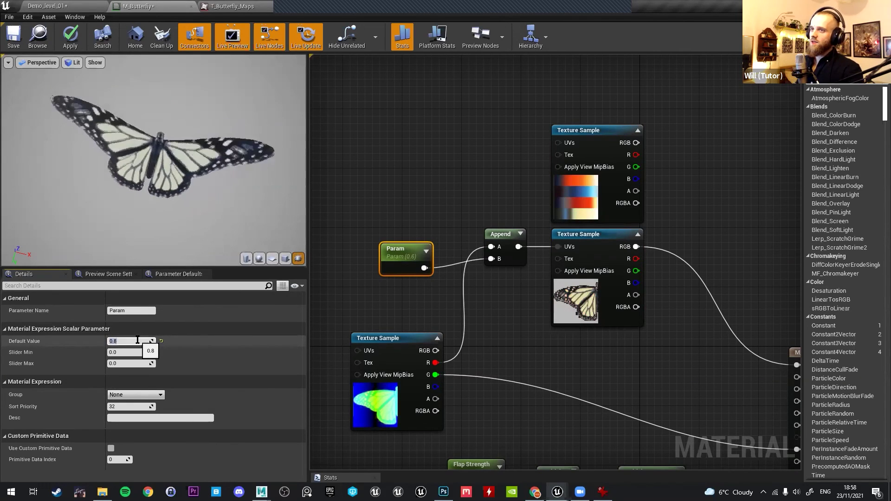
Delete the Param node feeding Append and add a Time node in its place.
{"action": "right_click_drag", "start_coordinate": [487, 225], "coordinate": [567, 213]}
{"action": "left_click_drag", "start_coordinate": [453, 206], "coordinate": [505, 249]}
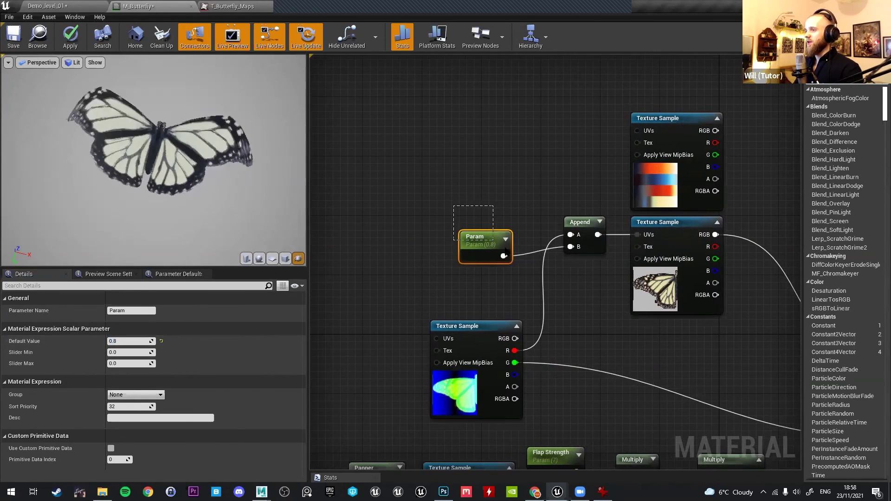
{"action": "key", "text": "Delete"}
{"action": "right_click", "coordinate": [426, 220]}
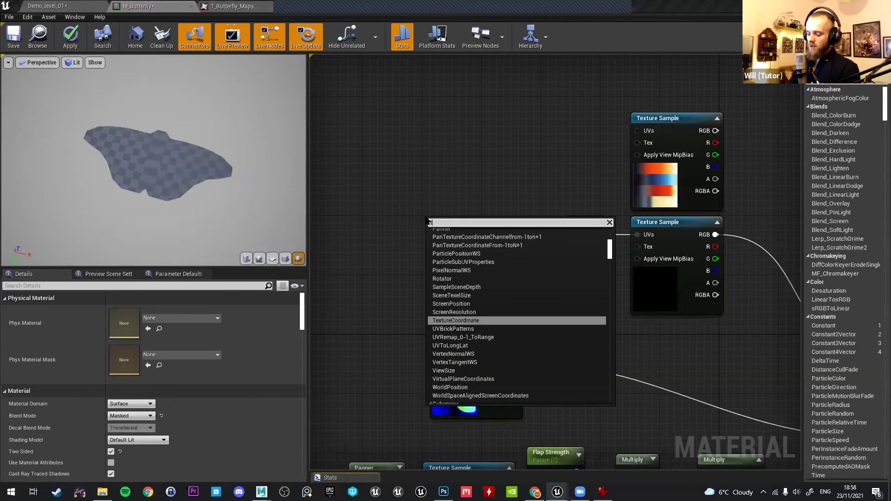
{"action": "type", "text": "time"}
{"action": "left_click", "coordinate": [454, 245]}
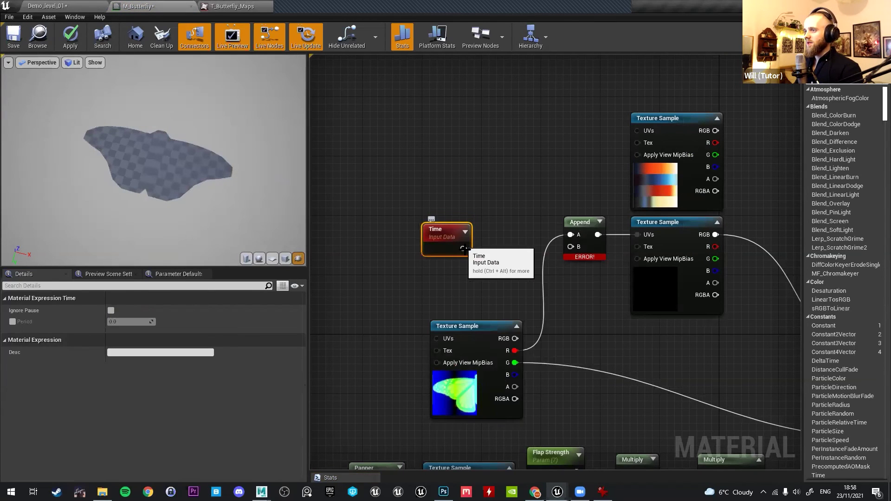
Pass Time through a new Frac node into the Append node's B input and apply the material.
{"action": "left_click_drag", "start_coordinate": [463, 248], "coordinate": [498, 227]}
{"action": "scroll", "coordinate": [500, 228], "scroll_direction": "down", "scroll_amount": 10}
{"action": "type", "text": "frac"}
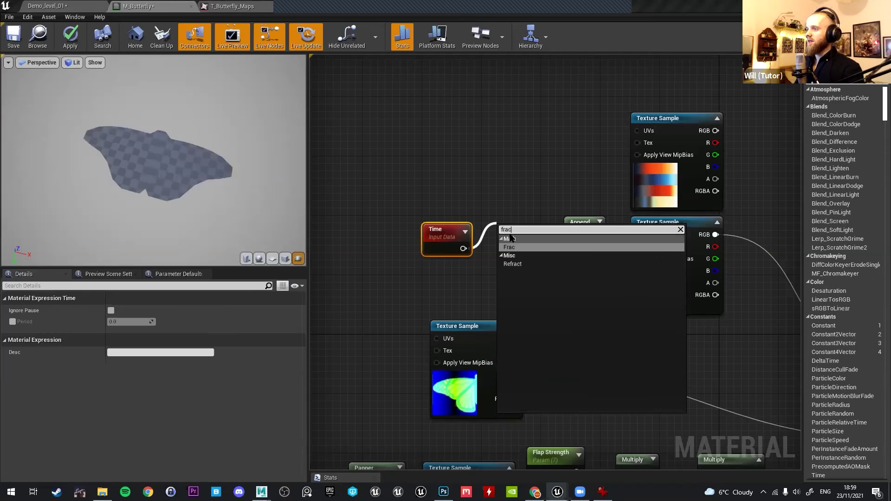
{"action": "left_click", "coordinate": [505, 242]}
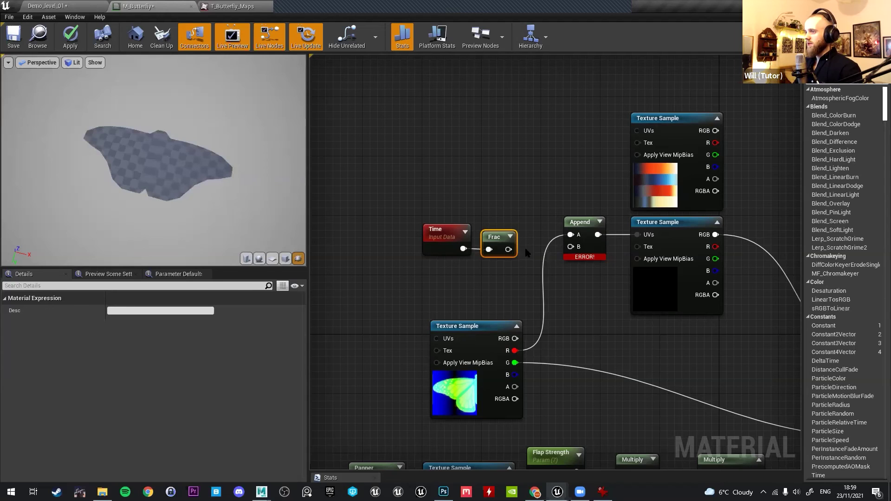
{"action": "left_click_drag", "start_coordinate": [529, 258], "coordinate": [570, 246]}
{"action": "left_click", "coordinate": [69, 41]}
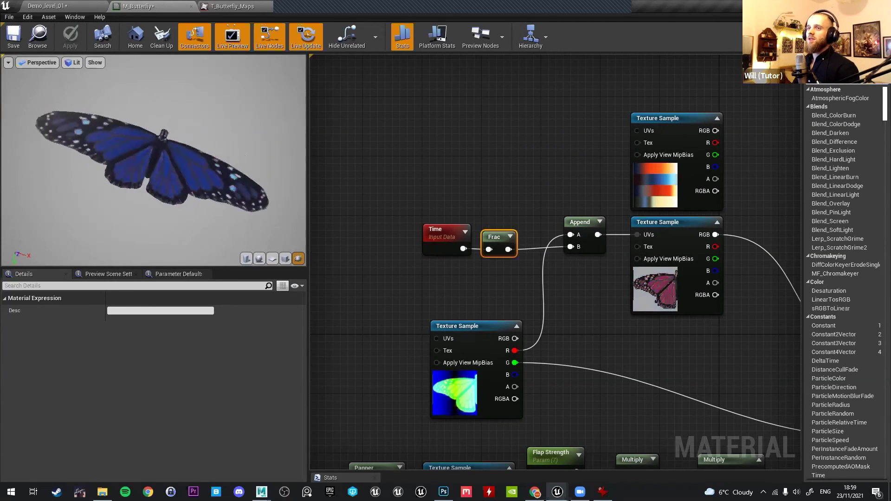
Examine the multicoloured butterfly particles in Demo_level_01 and return to the M_Butterfly graph.
{"action": "left_click", "coordinate": [47, 6]}
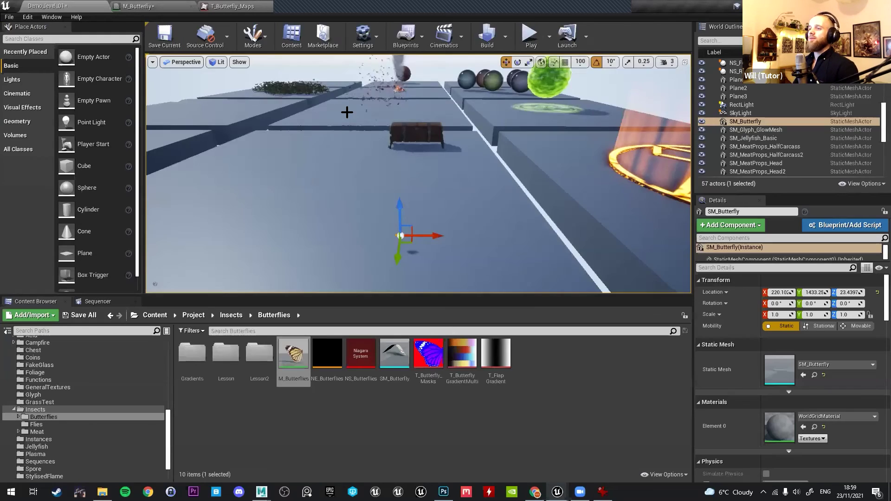
{"action": "key", "text": "w"}
{"action": "right_click_drag", "start_coordinate": [418, 173], "coordinate": [358, 132]}
{"action": "right_click_drag", "start_coordinate": [408, 157], "coordinate": [355, 113]}
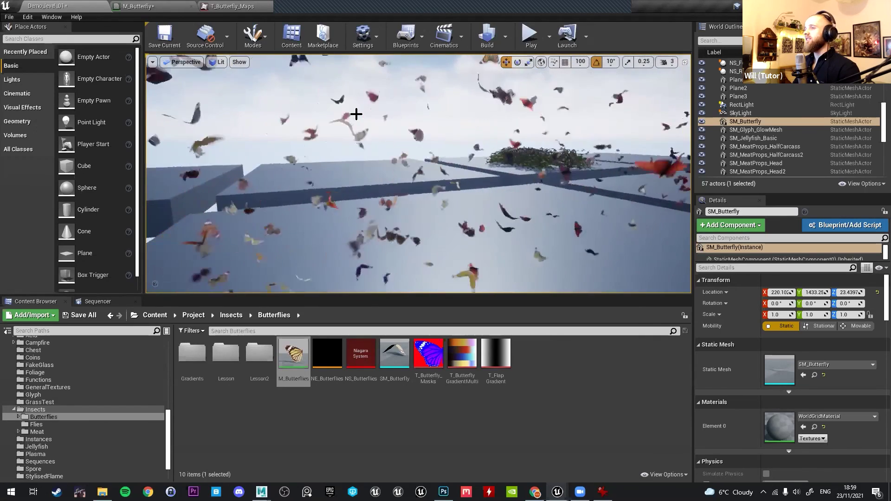
{"action": "right_click_drag", "start_coordinate": [425, 141], "coordinate": [468, 145]}
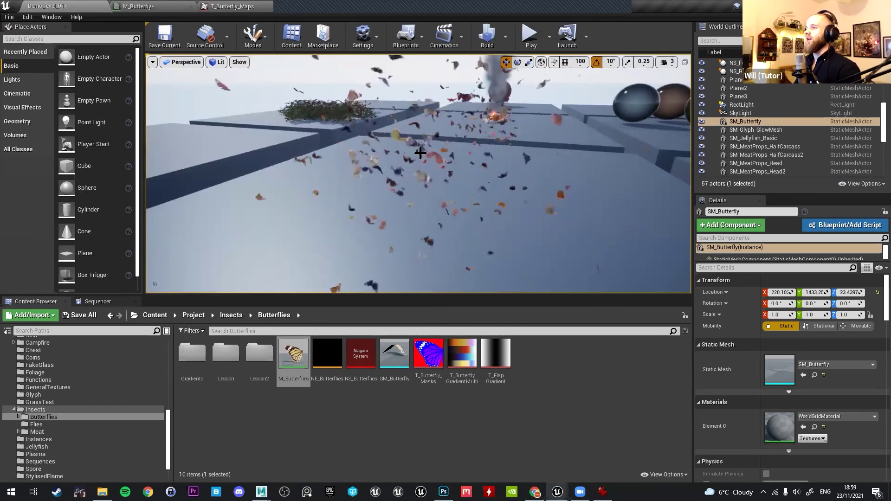
{"action": "left_click", "coordinate": [171, 7]}
{"action": "right_click_drag", "start_coordinate": [697, 273], "coordinate": [621, 236]}
{"action": "right_click_drag", "start_coordinate": [511, 252], "coordinate": [570, 195]}
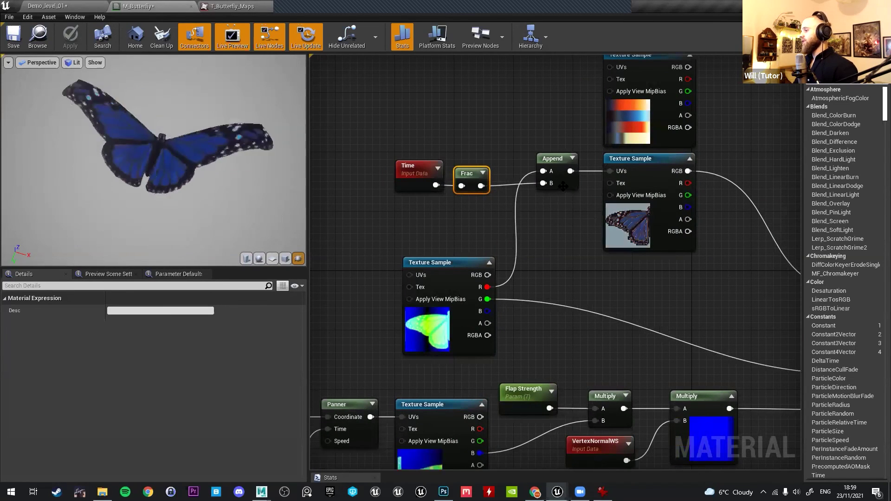
Move the Time and Frac nodes together closer to the Append node.
{"action": "right_click_drag", "start_coordinate": [589, 134], "coordinate": [589, 176]}
{"action": "scroll", "coordinate": [548, 135], "scroll_direction": "down", "scroll_amount": 2}
{"action": "right_click_drag", "start_coordinate": [559, 266], "coordinate": [556, 290]}
{"action": "left_click_drag", "start_coordinate": [451, 180], "coordinate": [637, 246]}
{"action": "right_click_drag", "start_coordinate": [456, 228], "coordinate": [467, 212]}
{"action": "left_click_drag", "start_coordinate": [466, 213], "coordinate": [535, 243]}
{"action": "left_click_drag", "start_coordinate": [516, 236], "coordinate": [538, 236]}
{"action": "scroll", "coordinate": [539, 239], "scroll_direction": "down", "scroll_amount": 5}
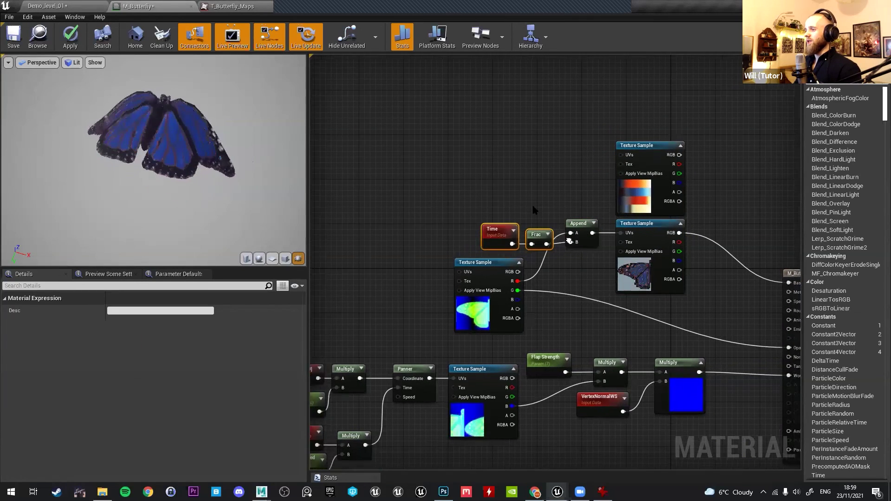
{"action": "right_click_drag", "start_coordinate": [537, 224], "coordinate": [477, 281]}
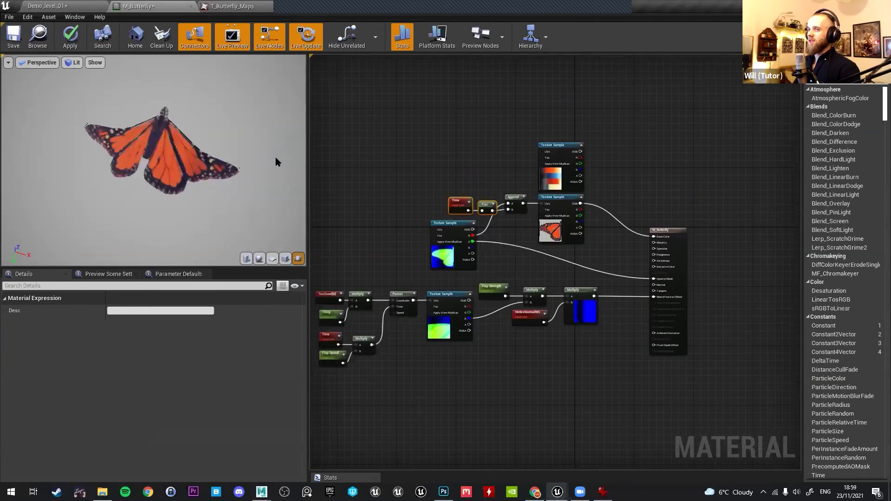
Delete the unconnected gradient Texture Sample above the one feeding Base Color.
{"action": "left_click_drag", "start_coordinate": [153, 175], "coordinate": [153, 218]}
{"action": "right_click_drag", "start_coordinate": [540, 180], "coordinate": [513, 244]}
{"action": "scroll", "coordinate": [448, 351], "scroll_direction": "up", "scroll_amount": 3}
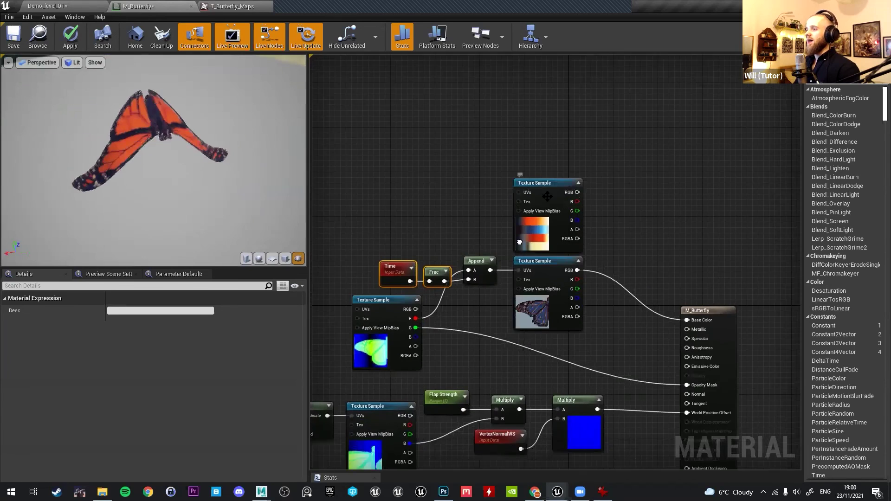
{"action": "left_click", "coordinate": [554, 236]}
{"action": "key", "text": "Delete"}
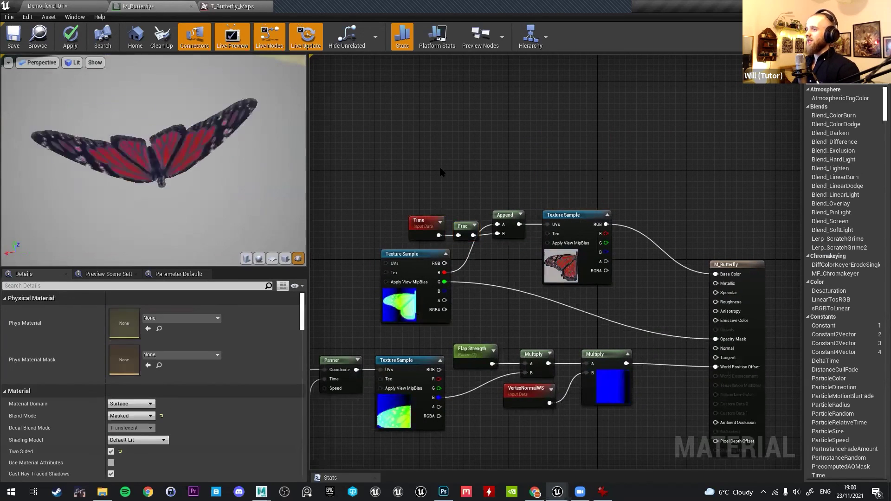
{"action": "right_click_drag", "start_coordinate": [414, 160], "coordinate": [496, 147]}
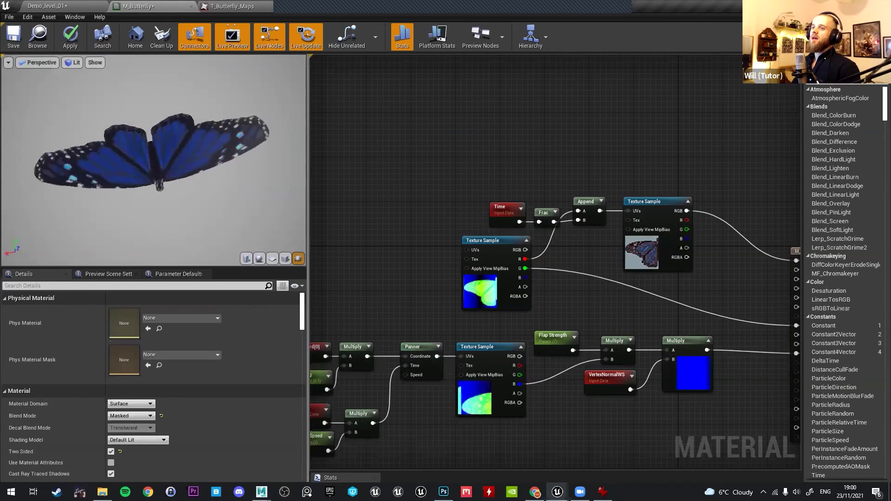
Examine the flapping butterfly in the material preview and the butterfly particles in Demo_level_01.
{"action": "left_click_drag", "start_coordinate": [158, 155], "coordinate": [232, 154]}
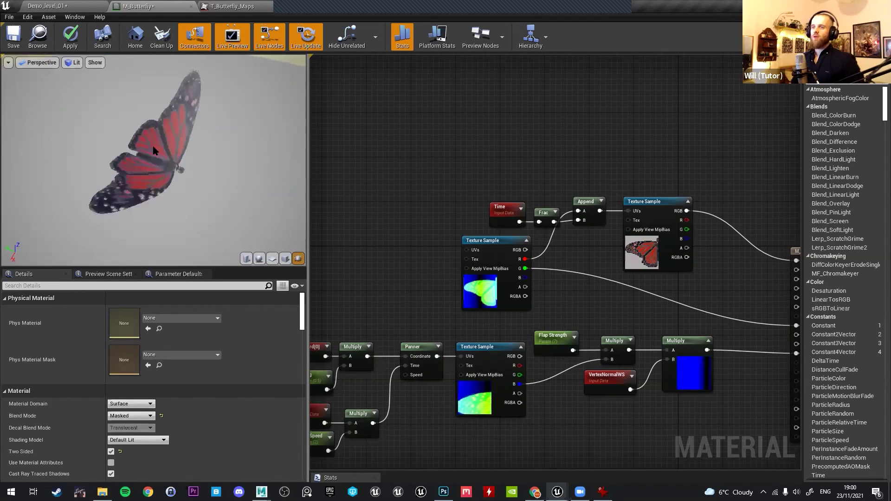
{"action": "left_click_drag", "start_coordinate": [235, 122], "coordinate": [241, 130]}
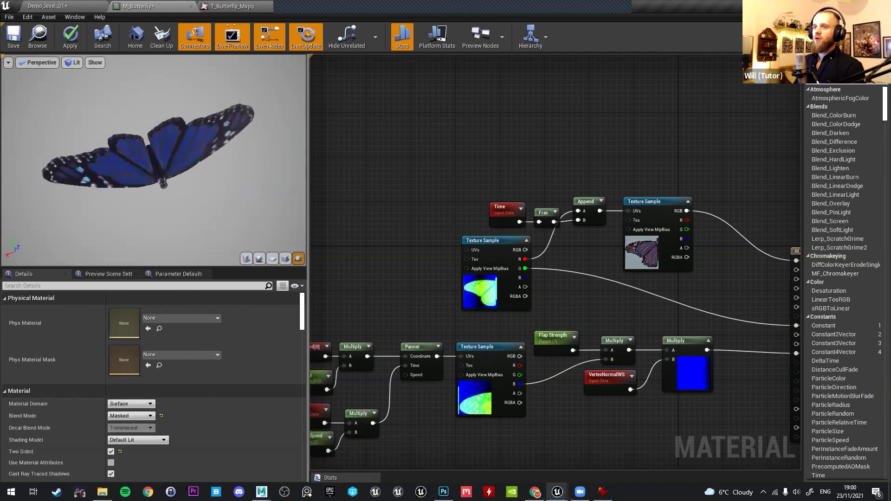
{"action": "left_click_drag", "start_coordinate": [258, 166], "coordinate": [324, 170]}
{"action": "right_click_drag", "start_coordinate": [503, 208], "coordinate": [467, 166]}
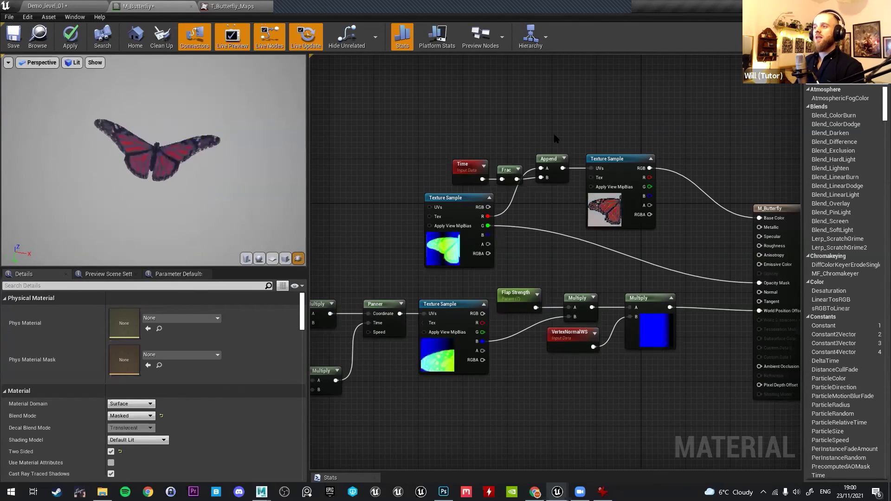
{"action": "scroll", "coordinate": [835, 76], "scroll_direction": "down", "scroll_amount": 2}
{"action": "left_click", "coordinate": [65, 6]}
{"action": "right_click_drag", "start_coordinate": [246, 116], "coordinate": [149, 70]}
{"action": "mouse_move", "coordinate": [437, 191]}
{"action": "right_mouse_down"}
{"action": "mouse_move", "coordinate": [434, 165]}
{"action": "mouse_move", "coordinate": [437, 192]}
{"action": "right_mouse_up"}
{"action": "left_click", "coordinate": [438, 164]}
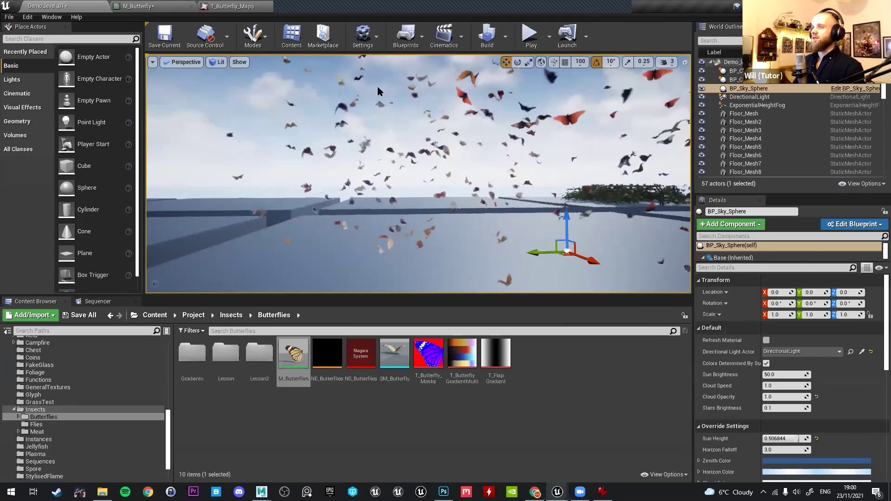
Switch to the M_Butterflies material, widen its graph area and delete the loose T_ButterflyGradientMulti Texture Sample beside the Gradient Map group.
{"action": "key", "text": "alt+Tab"}
{"action": "scroll", "coordinate": [441, 153], "scroll_direction": "down", "scroll_amount": 6}
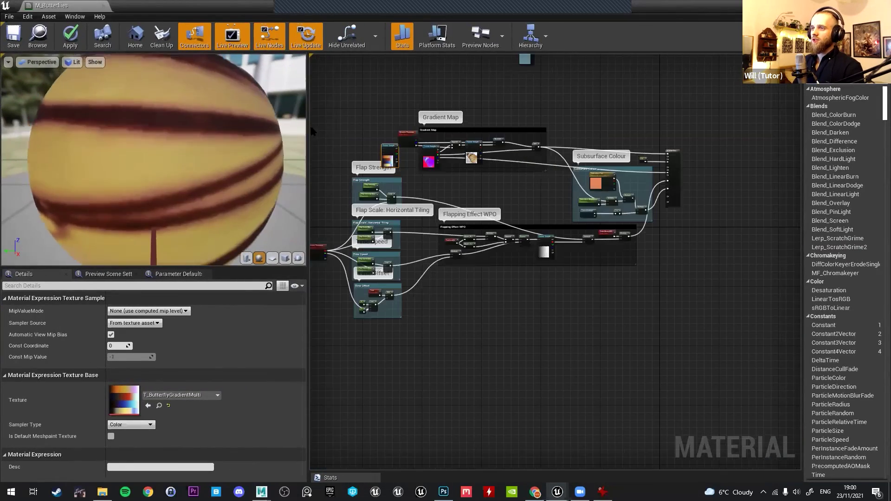
{"action": "left_click_drag", "start_coordinate": [308, 123], "coordinate": [157, 124]}
{"action": "right_click_drag", "start_coordinate": [355, 91], "coordinate": [537, 87]}
{"action": "scroll", "coordinate": [499, 158], "scroll_direction": "up", "scroll_amount": 3}
{"action": "left_click", "coordinate": [599, 125]}
{"action": "left_click_drag", "start_coordinate": [326, 221], "coordinate": [327, 221]}
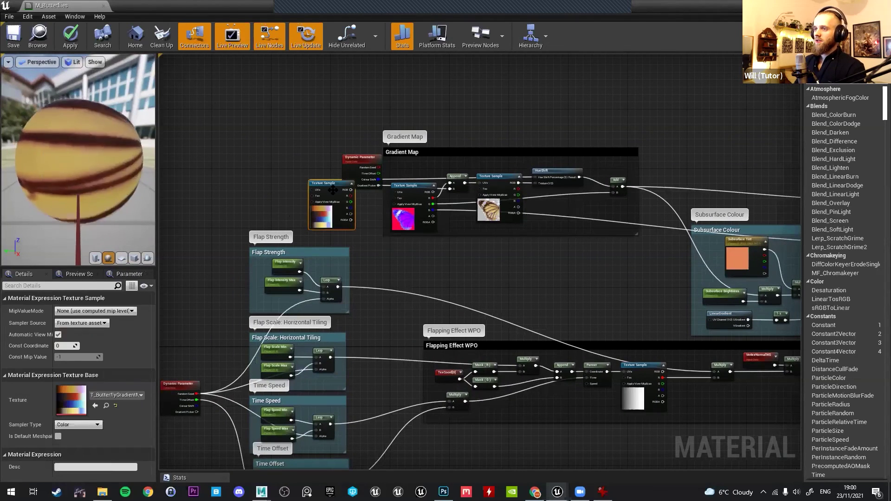
{"action": "key", "text": "Delete"}
Move the Dynamic Parameter node feeding the Gradient Map group farther away from that comment box.
{"action": "right_click_drag", "start_coordinate": [332, 190], "coordinate": [462, 91]}
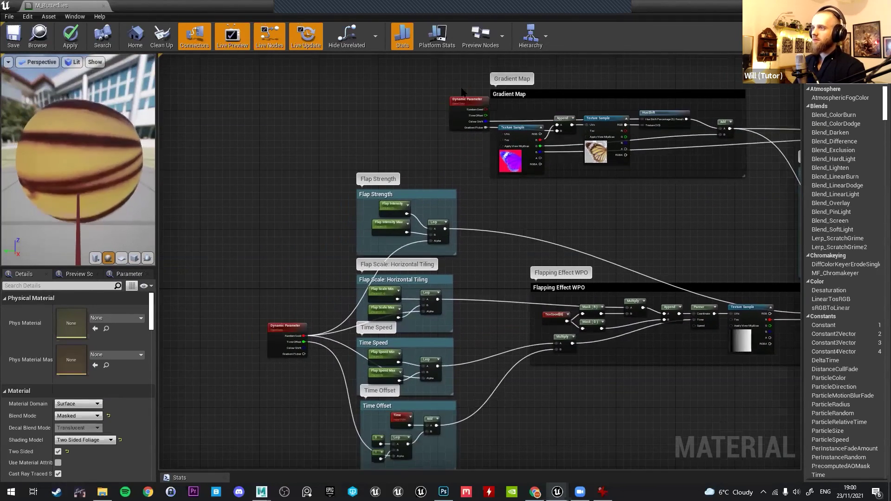
{"action": "left_click_drag", "start_coordinate": [458, 106], "coordinate": [429, 106]}
{"action": "right_click_drag", "start_coordinate": [388, 97], "coordinate": [406, 81]}
{"action": "left_click_drag", "start_coordinate": [406, 81], "coordinate": [458, 118]}
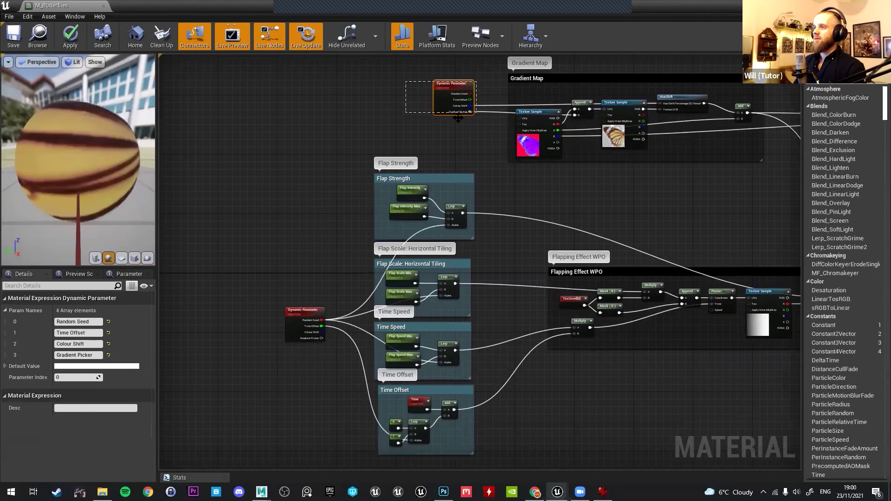
{"action": "right_click_drag", "start_coordinate": [433, 137], "coordinate": [391, 130]}
{"action": "scroll", "coordinate": [394, 204], "scroll_direction": "up", "scroll_amount": 3}
{"action": "left_click_drag", "start_coordinate": [251, 406], "coordinate": [343, 365]}
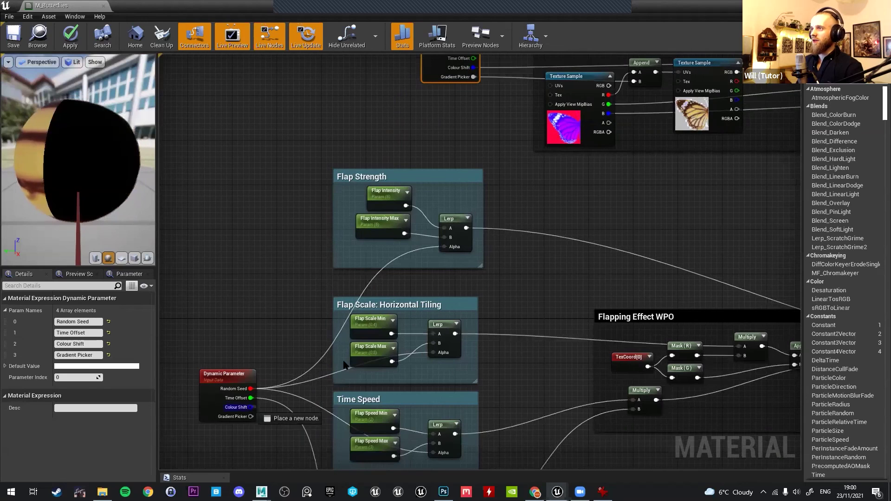
{"action": "left_click_drag", "start_coordinate": [564, 70], "coordinate": [579, 97]}
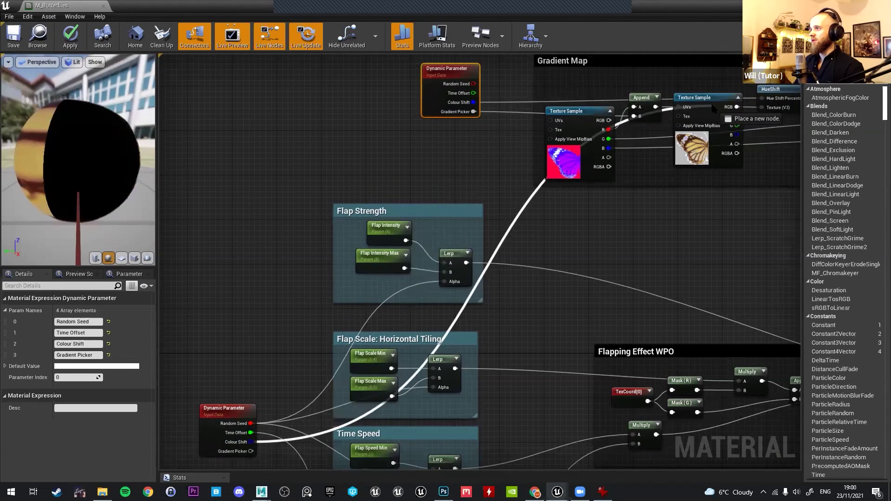
{"action": "left_click_drag", "start_coordinate": [219, 227], "coordinate": [215, 226]}
{"action": "left_click", "coordinate": [271, 173]}
Examine the Gradient Map's Dynamic Parameter node and the Flapping Effect WPO group with its gradient Texture Sample.
{"action": "right_click_drag", "start_coordinate": [378, 166], "coordinate": [284, 219]}
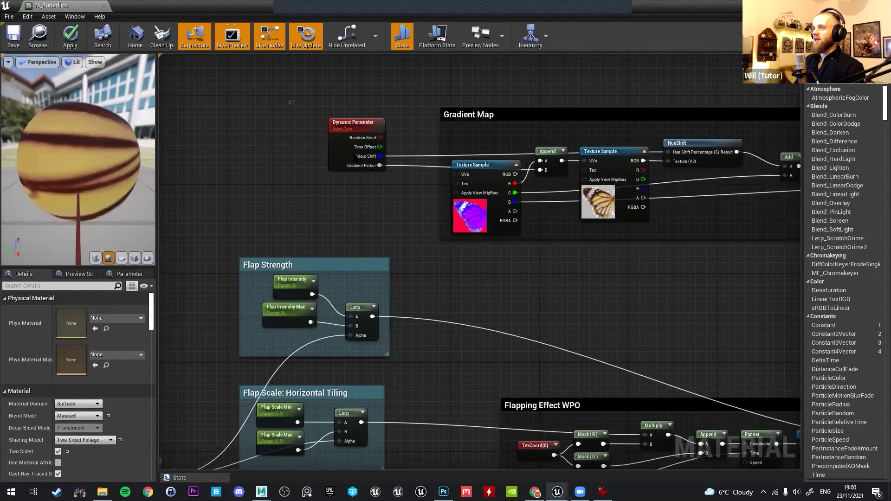
{"action": "left_click", "coordinate": [354, 154]}
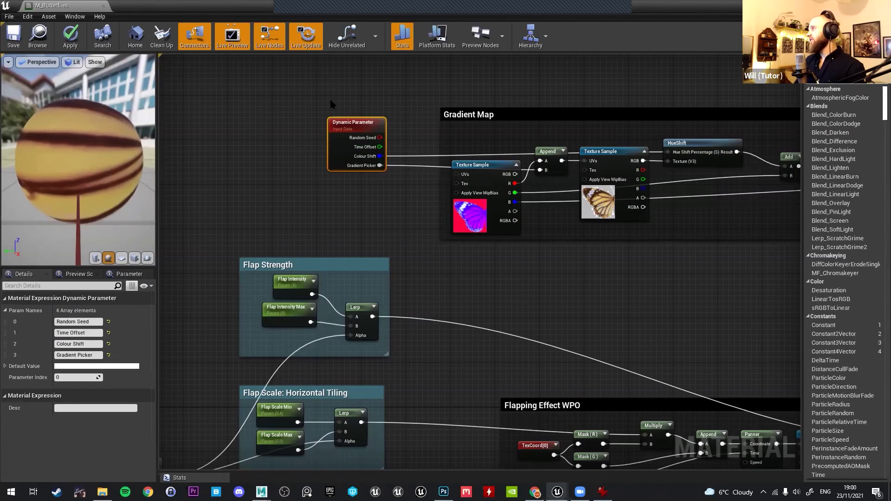
{"action": "right_click_drag", "start_coordinate": [585, 343], "coordinate": [530, 167]}
{"action": "scroll", "coordinate": [439, 239], "scroll_direction": "down", "scroll_amount": 3}
{"action": "right_click_drag", "start_coordinate": [608, 216], "coordinate": [385, 224]}
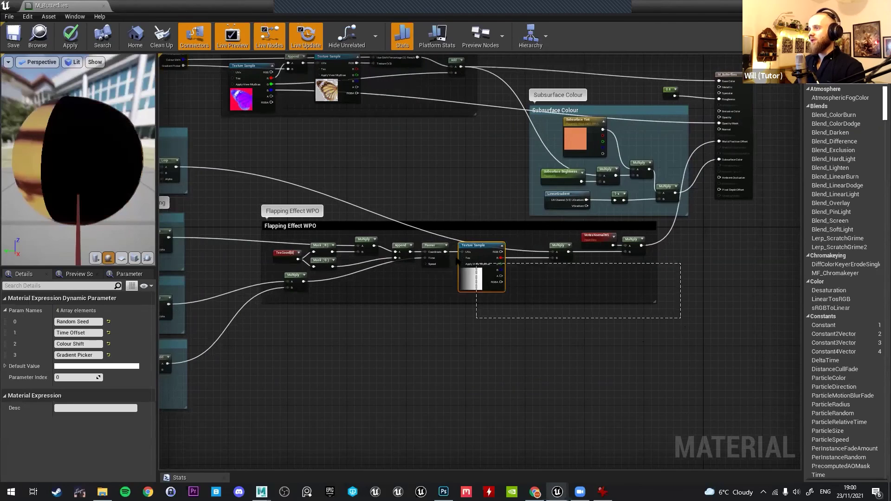
{"action": "left_click_drag", "start_coordinate": [276, 232], "coordinate": [271, 227]}
{"action": "right_click_drag", "start_coordinate": [405, 246], "coordinate": [366, 266]}
{"action": "scroll", "coordinate": [412, 266], "scroll_direction": "up", "scroll_amount": 2}
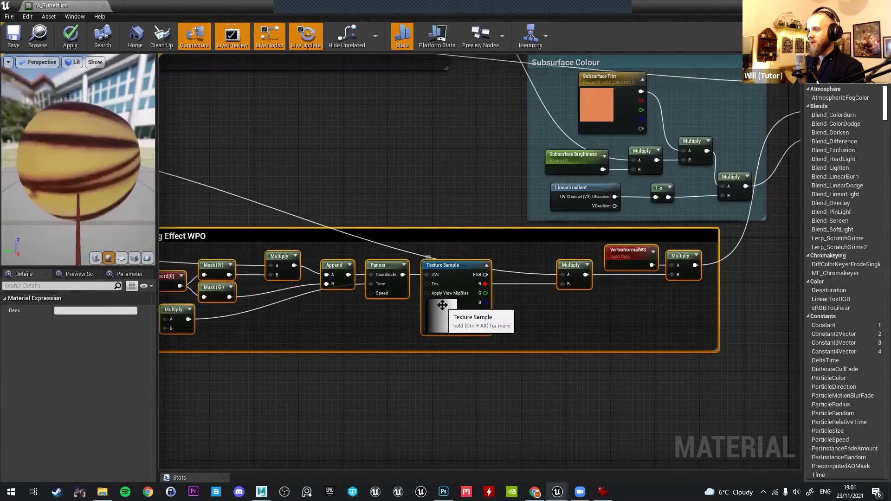
{"action": "left_click", "coordinate": [441, 303]}
{"action": "right_click_drag", "start_coordinate": [468, 188], "coordinate": [461, 334]}
{"action": "right_click_drag", "start_coordinate": [331, 231], "coordinate": [378, 308]}
{"action": "right_click_drag", "start_coordinate": [203, 290], "coordinate": [371, 277]}
Dock the M_Butterflies editor with the other asset tabs and open the T_Butterfly_Masks texture.
{"action": "left_click", "coordinate": [294, 261]}
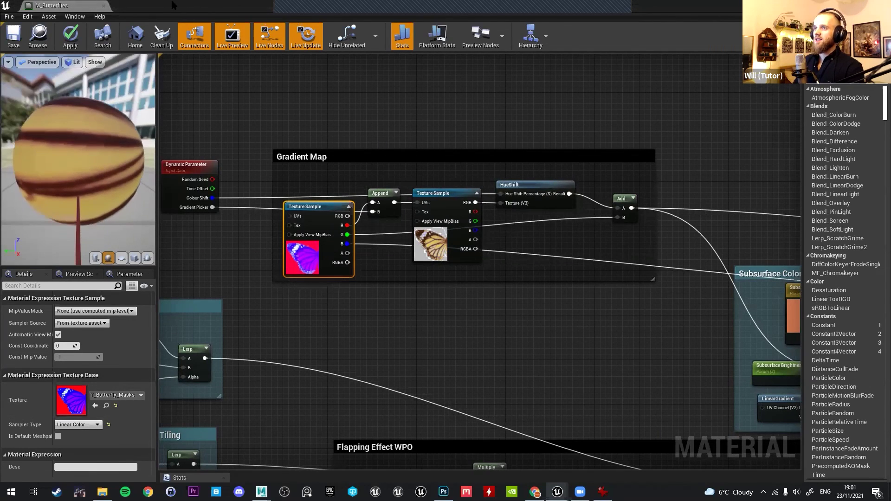
{"action": "left_click_drag", "start_coordinate": [173, 5], "coordinate": [247, 183]}
{"action": "left_click_drag", "start_coordinate": [190, 182], "coordinate": [502, 11]}
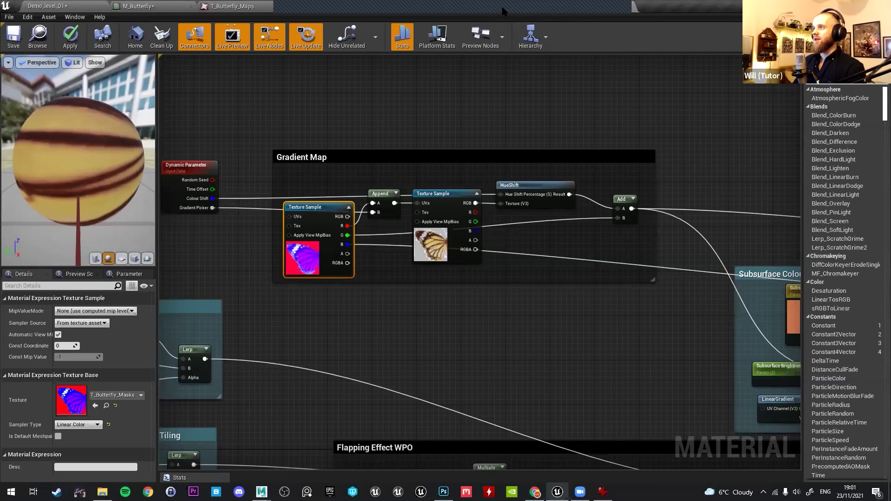
{"action": "double_click", "coordinate": [504, 10]}
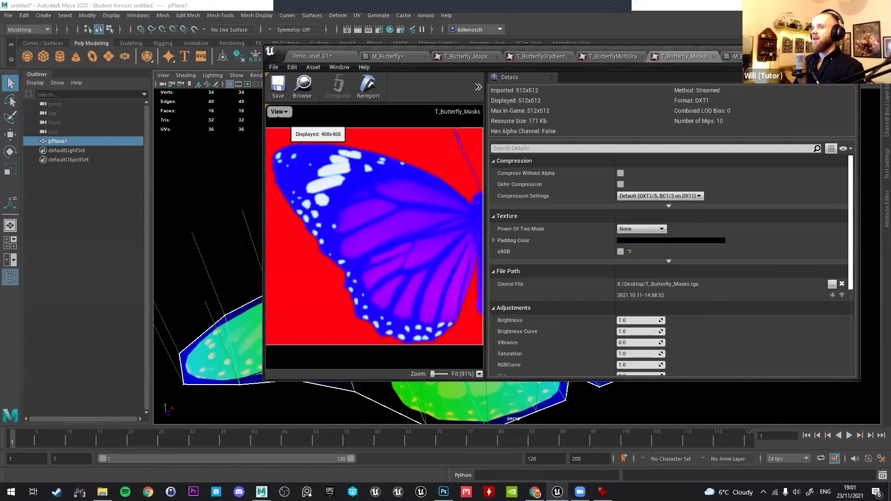
Hide the red and blue channels of T_Butterfly_Masks to view only green, and maximize the editor window.
{"action": "left_click", "coordinate": [279, 111]}
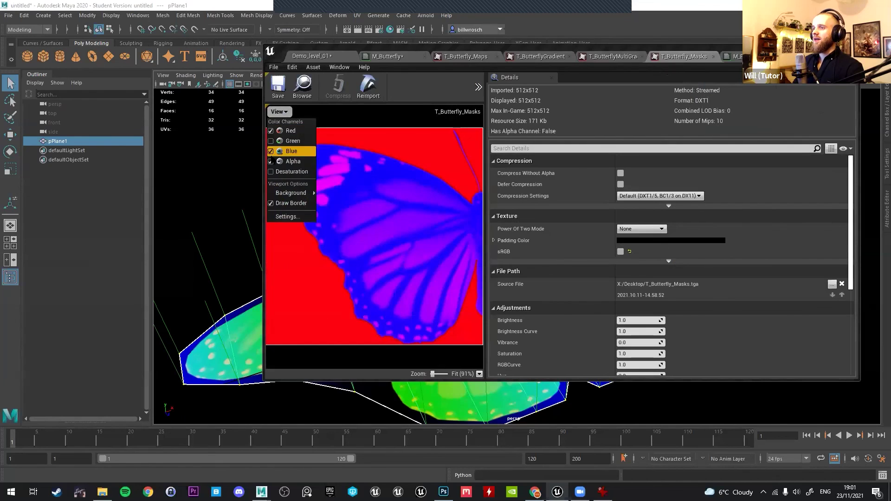
{"action": "left_click", "coordinate": [271, 151]}
{"action": "left_click", "coordinate": [270, 131]}
{"action": "left_click", "coordinate": [270, 141]}
{"action": "left_click", "coordinate": [270, 141]}
{"action": "left_click", "coordinate": [271, 141]}
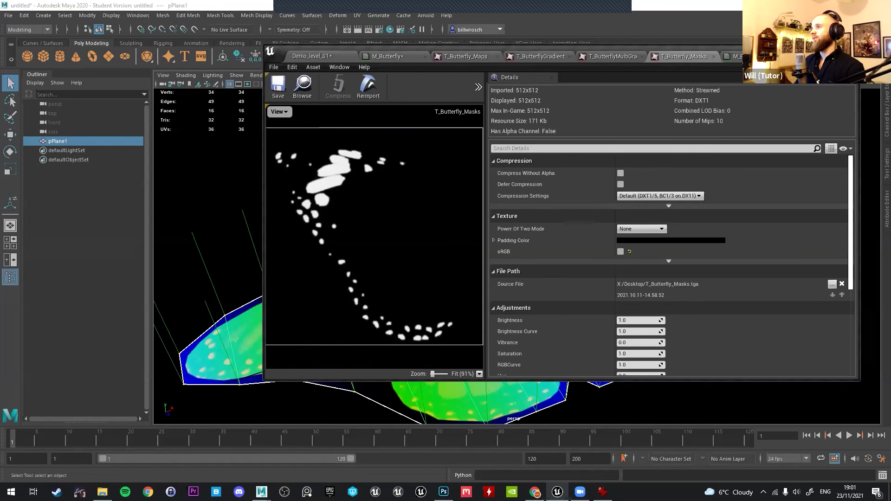
{"action": "left_click_drag", "start_coordinate": [564, 48], "coordinate": [564, 1]}
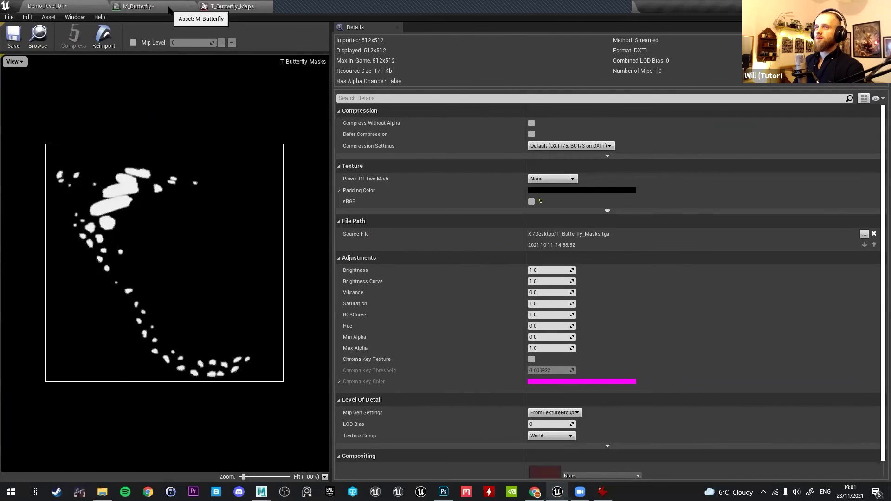
Return to the M_Butterflies graph and select the Subsurface Colour group together with the roughness constant.
{"action": "left_click", "coordinate": [154, 7]}
{"action": "left_click", "coordinate": [300, 5]}
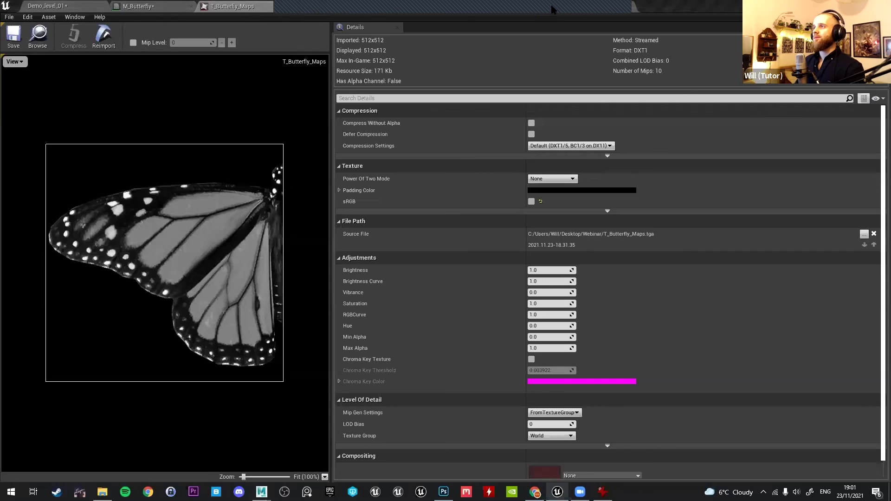
{"action": "left_click", "coordinate": [583, 11]}
{"action": "right_click_drag", "start_coordinate": [529, 239], "coordinate": [285, 148]}
{"action": "scroll", "coordinate": [440, 155], "scroll_direction": "down", "scroll_amount": 2}
{"action": "left_click_drag", "start_coordinate": [370, 130], "coordinate": [487, 216]}
{"action": "left_click_drag", "start_coordinate": [523, 249], "coordinate": [523, 250]}
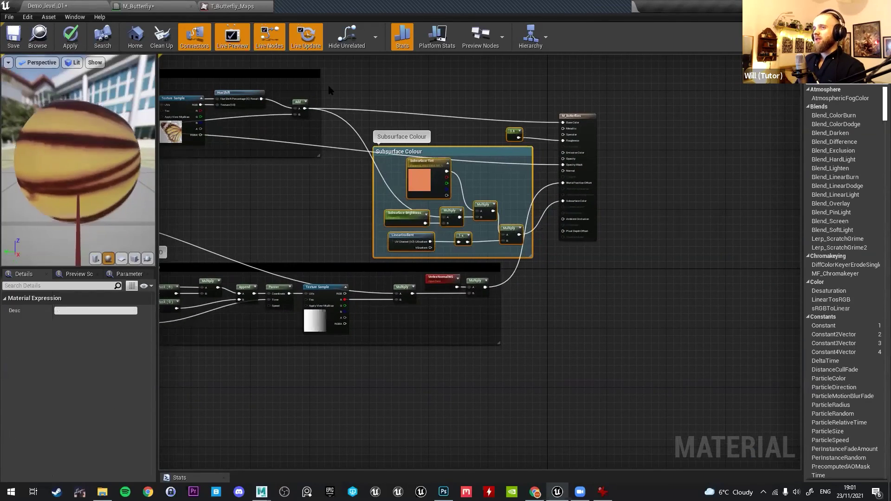
Examine the butterfly particles against the sun in Demo_level_01.
{"action": "left_click", "coordinate": [78, 5]}
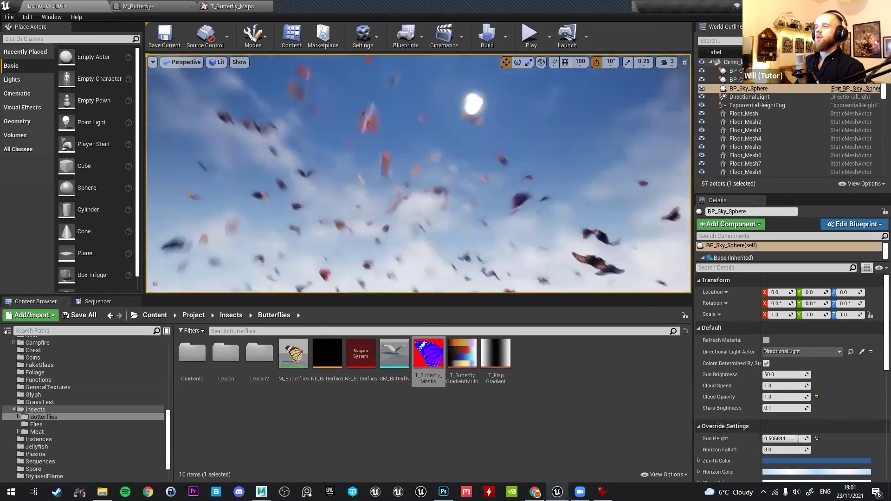
{"action": "right_click_drag", "start_coordinate": [418, 174], "coordinate": [443, 132]}
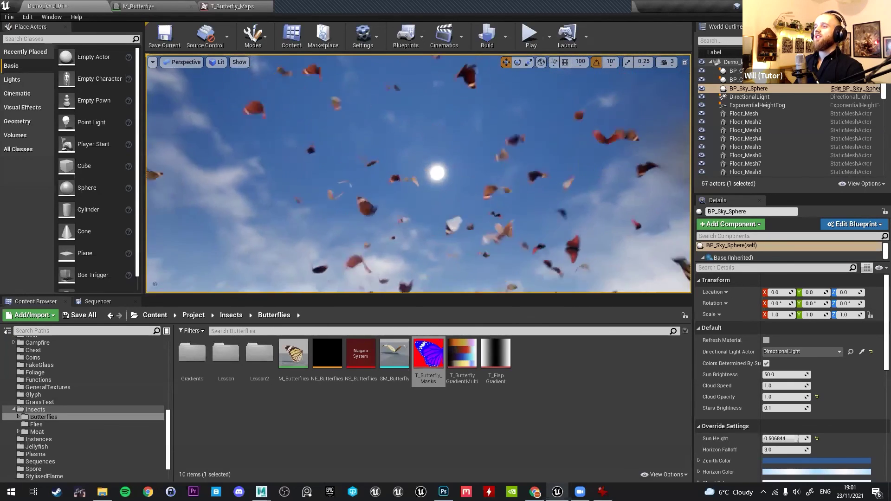
{"action": "right_click_drag", "start_coordinate": [418, 174], "coordinate": [386, 196]}
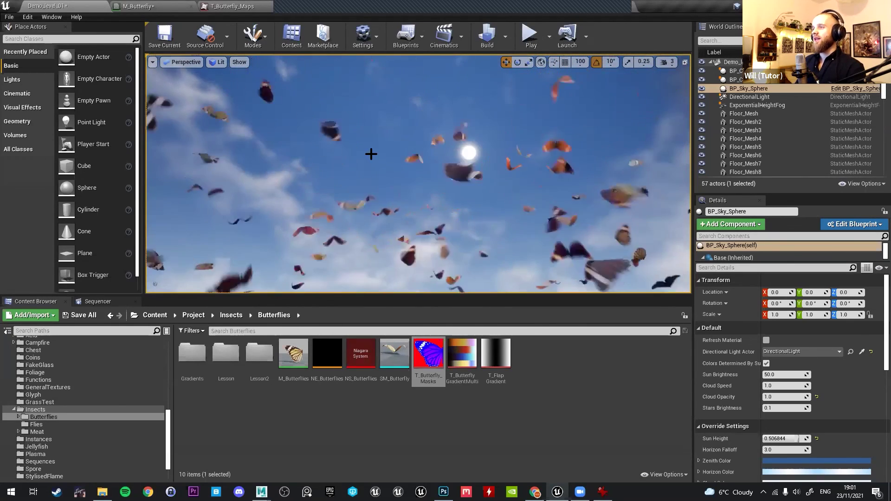
{"action": "right_click_drag", "start_coordinate": [429, 168], "coordinate": [497, 251]}
{"action": "key", "text": "w"}
{"action": "right_click_drag", "start_coordinate": [540, 269], "coordinate": [297, 135]}
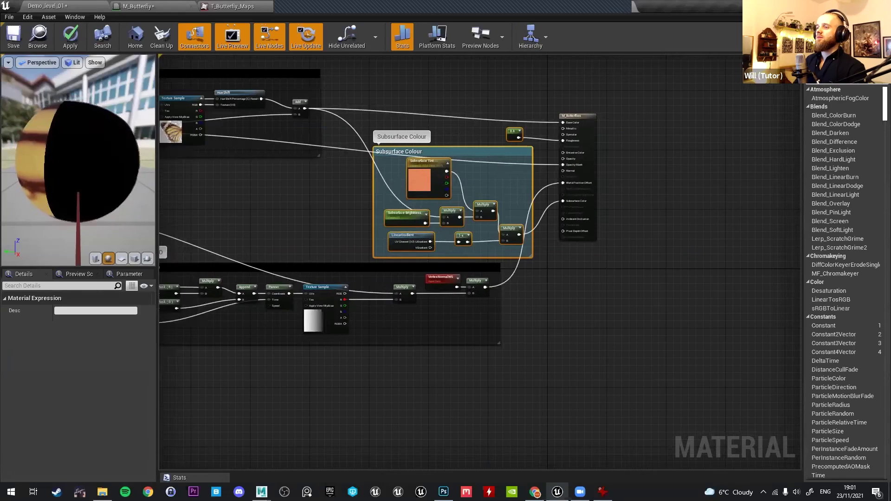
Examine the Flap Strength, Flap Scale, Time Speed and Time Offset groups driven by Dynamic Parameter in M_Butterflies.
{"action": "scroll", "coordinate": [332, 201], "scroll_direction": "up", "scroll_amount": 5}
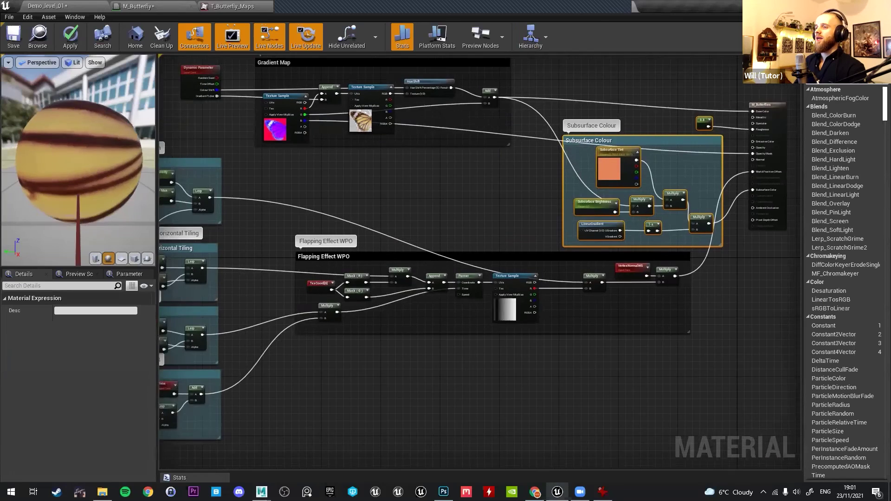
{"action": "left_click_drag", "start_coordinate": [281, 133], "coordinate": [430, 441]}
{"action": "right_click_drag", "start_coordinate": [463, 359], "coordinate": [406, 396]}
{"action": "left_click_drag", "start_coordinate": [357, 186], "coordinate": [360, 196]}
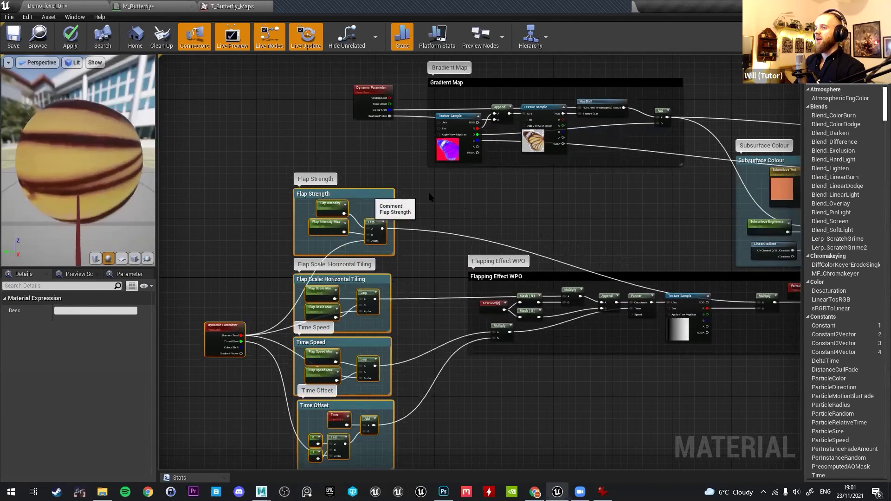
{"action": "left_click", "coordinate": [306, 218]}
{"action": "right_click_drag", "start_coordinate": [306, 218], "coordinate": [356, 205]}
{"action": "scroll", "coordinate": [357, 209], "scroll_direction": "up", "scroll_amount": 2}
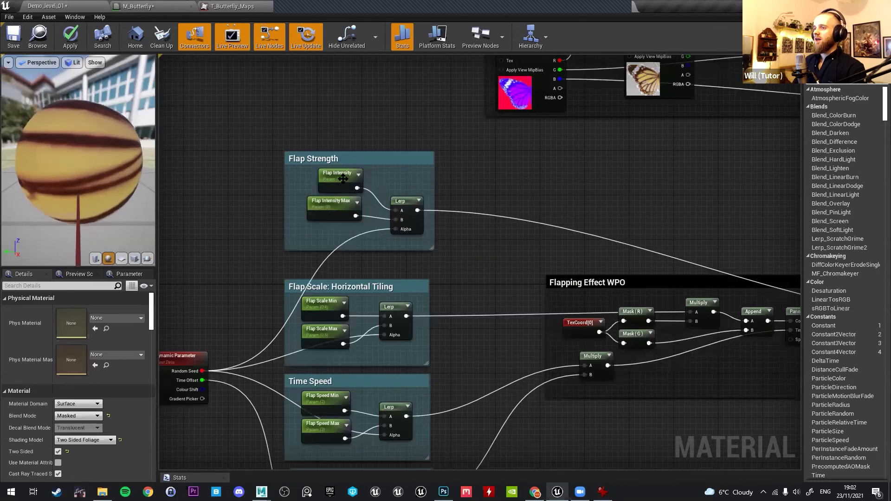
{"action": "left_click_drag", "start_coordinate": [468, 238], "coordinate": [468, 237]}
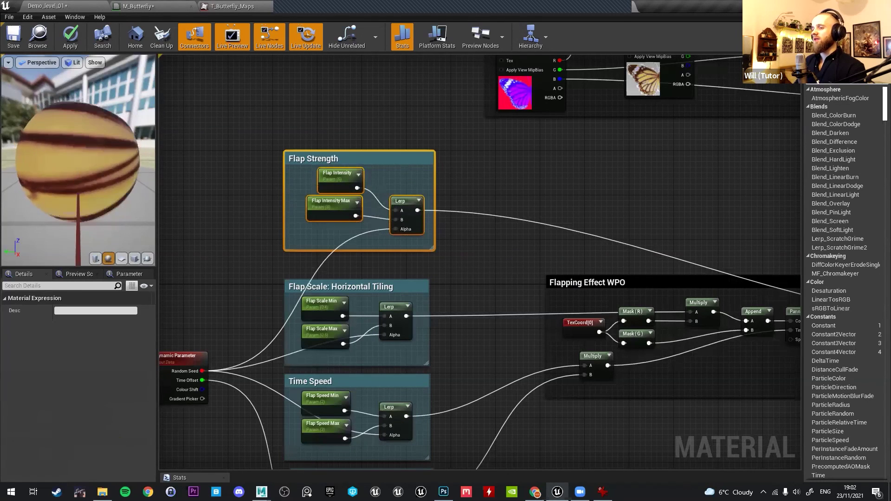
{"action": "right_click_drag", "start_coordinate": [293, 287], "coordinate": [324, 192]}
{"action": "right_click_drag", "start_coordinate": [406, 299], "coordinate": [412, 207]}
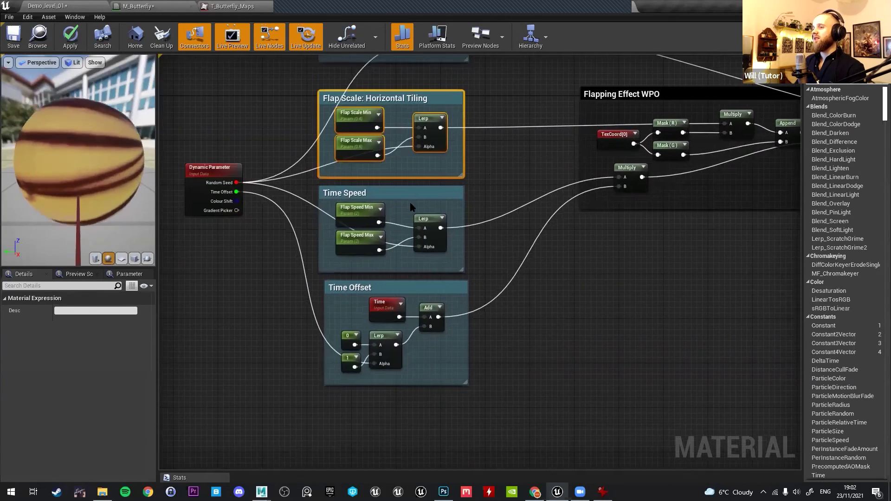
{"action": "left_click_drag", "start_coordinate": [447, 180], "coordinate": [447, 180]}
{"action": "right_click_drag", "start_coordinate": [318, 292], "coordinate": [231, 255]}
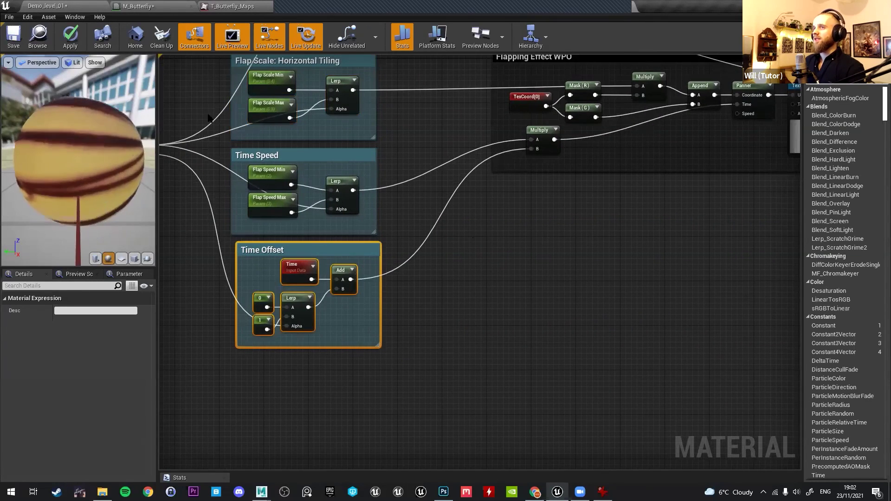
Return to the M_Butterfly graph and select the T_Butterfly_Maps Texture Sample feeding Append and Opacity Mask.
{"action": "left_click", "coordinate": [73, 9]}
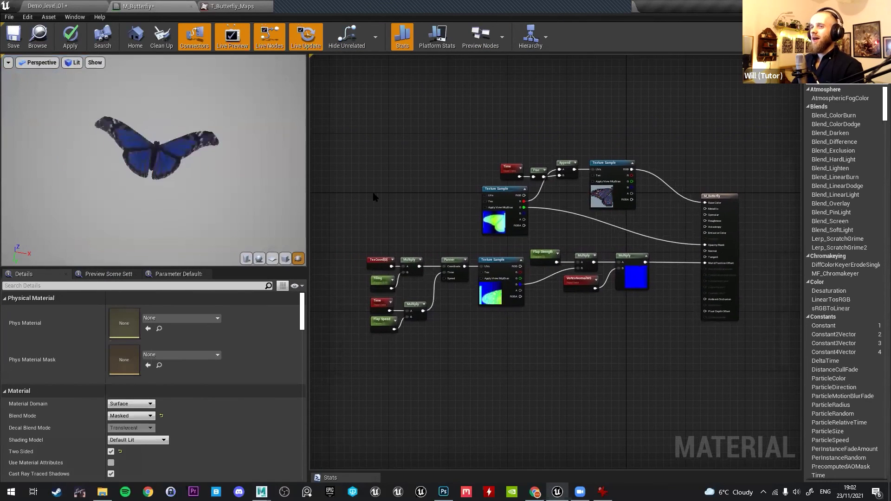
{"action": "scroll", "coordinate": [541, 142], "scroll_direction": "up", "scroll_amount": 2}
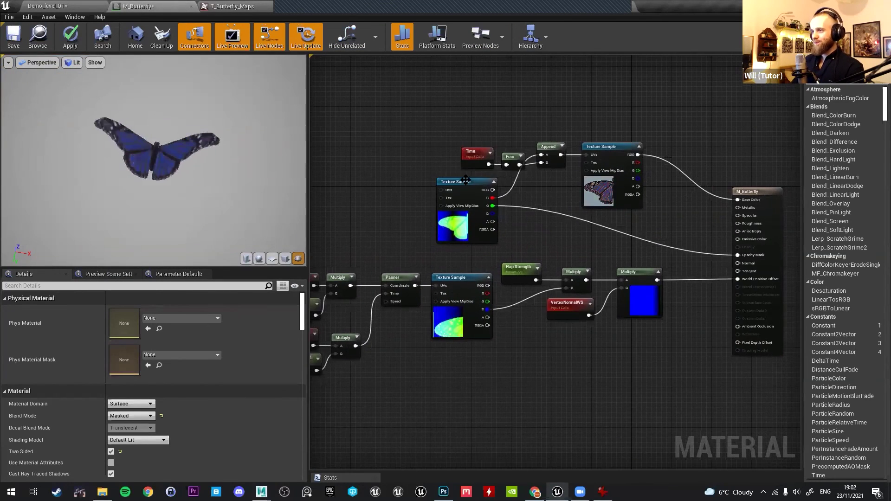
{"action": "left_click", "coordinate": [466, 179]}
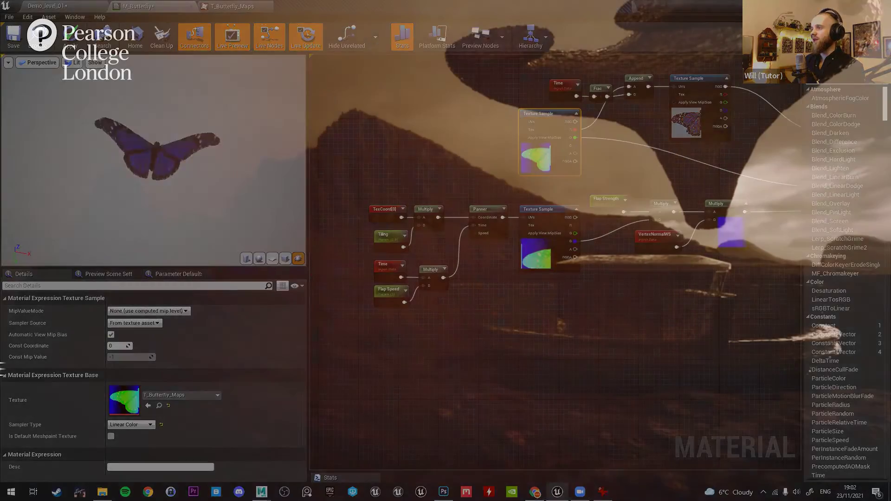